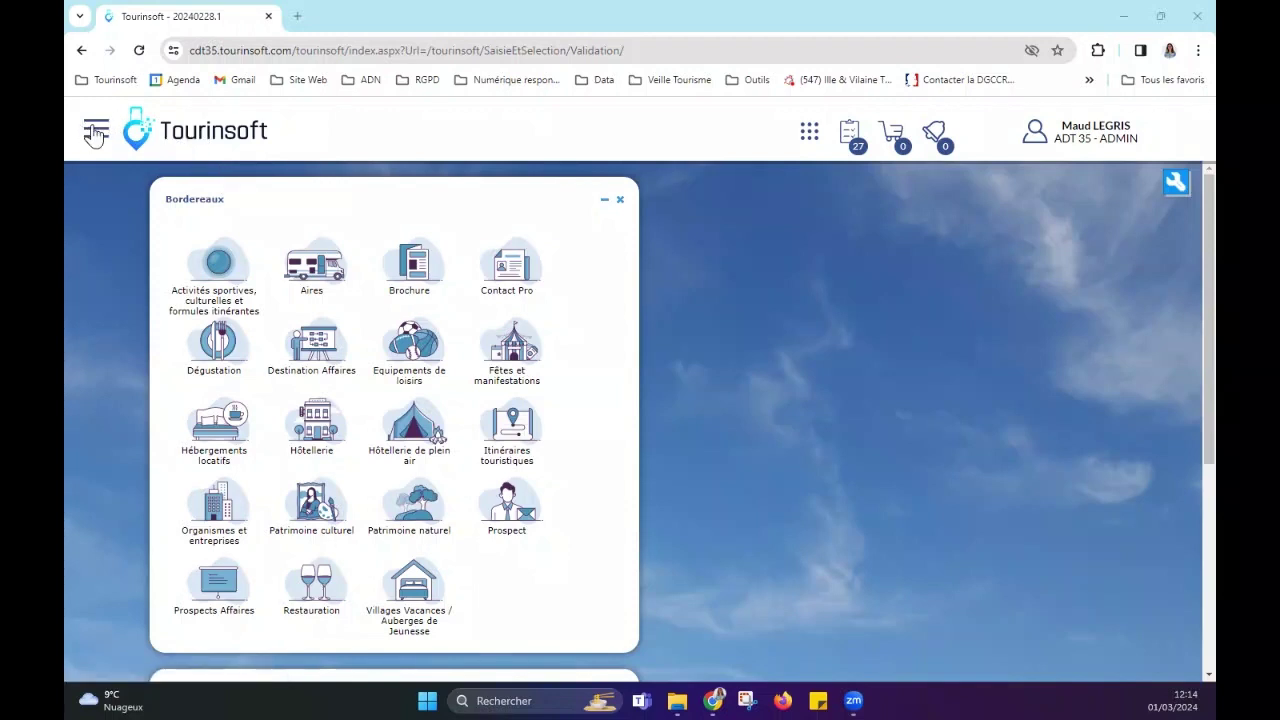
# Step: Open the Accueil statistics and look through the list of predefined statistics
pyautogui.click(95, 133)
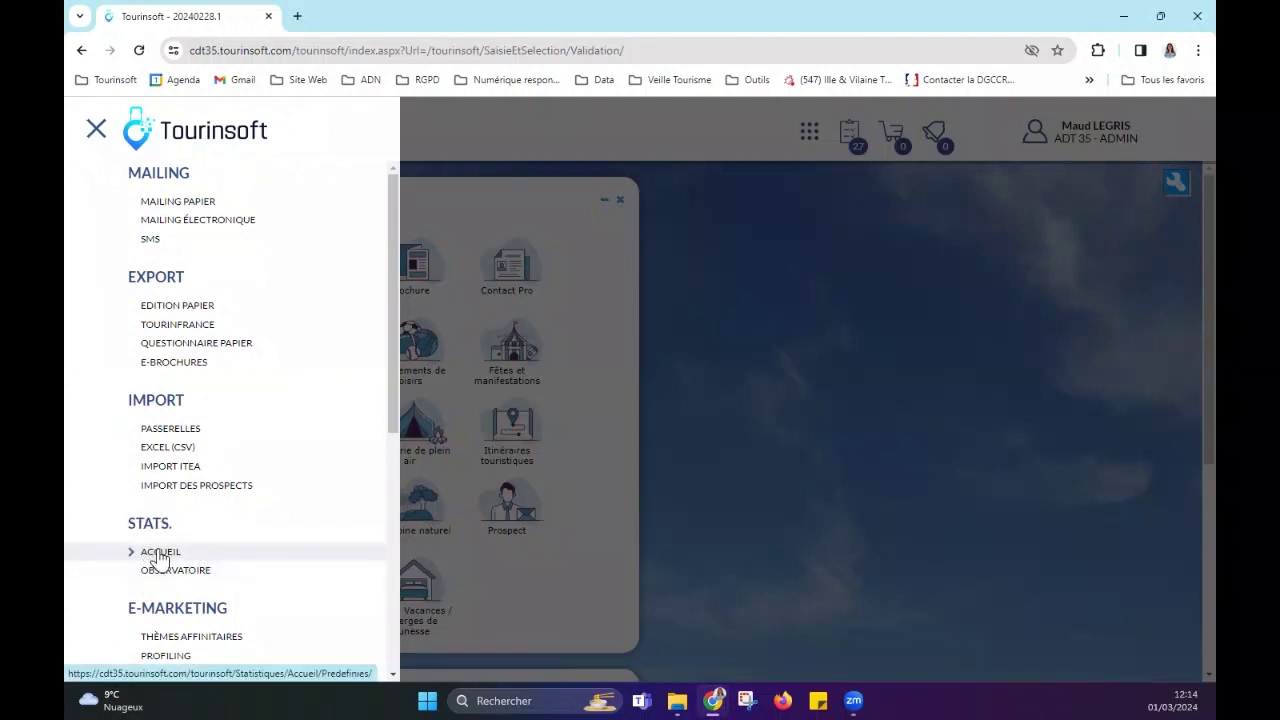
pyautogui.click(158, 554)
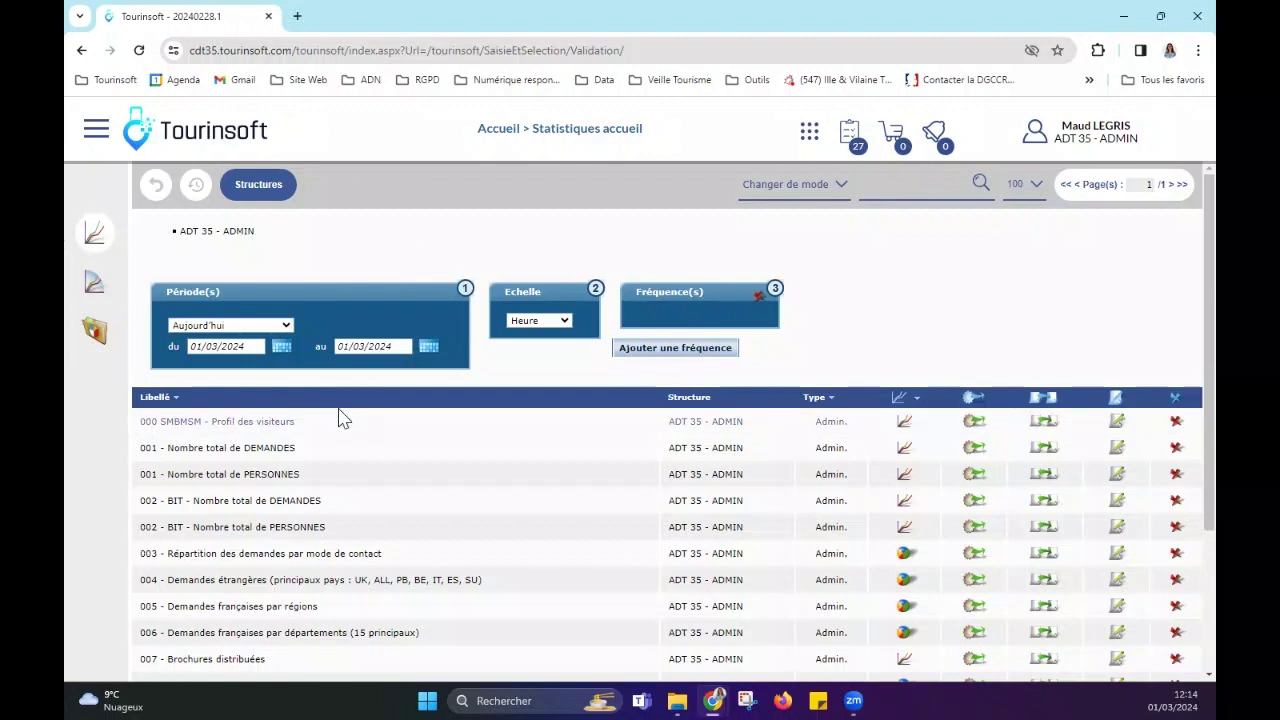
pyautogui.scroll(-1, 420, 456)
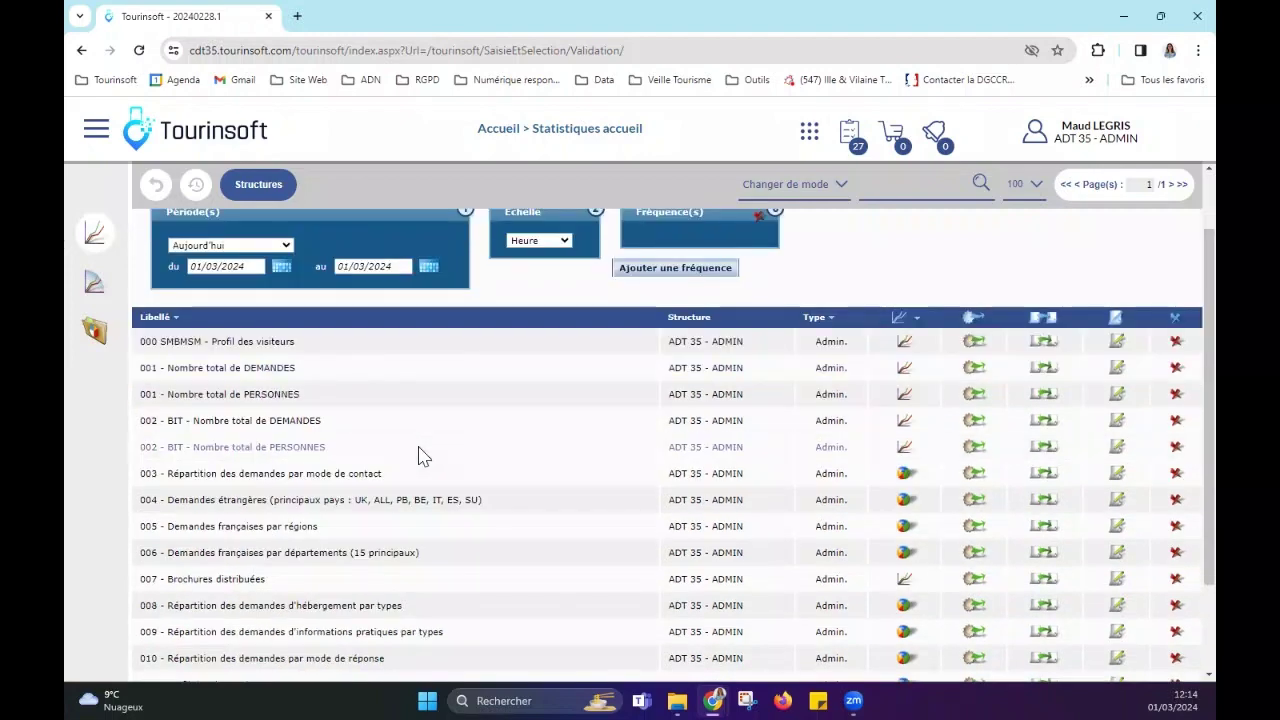
pyautogui.scroll(-1, 418, 450)
pyautogui.scroll(-1, 418, 444)
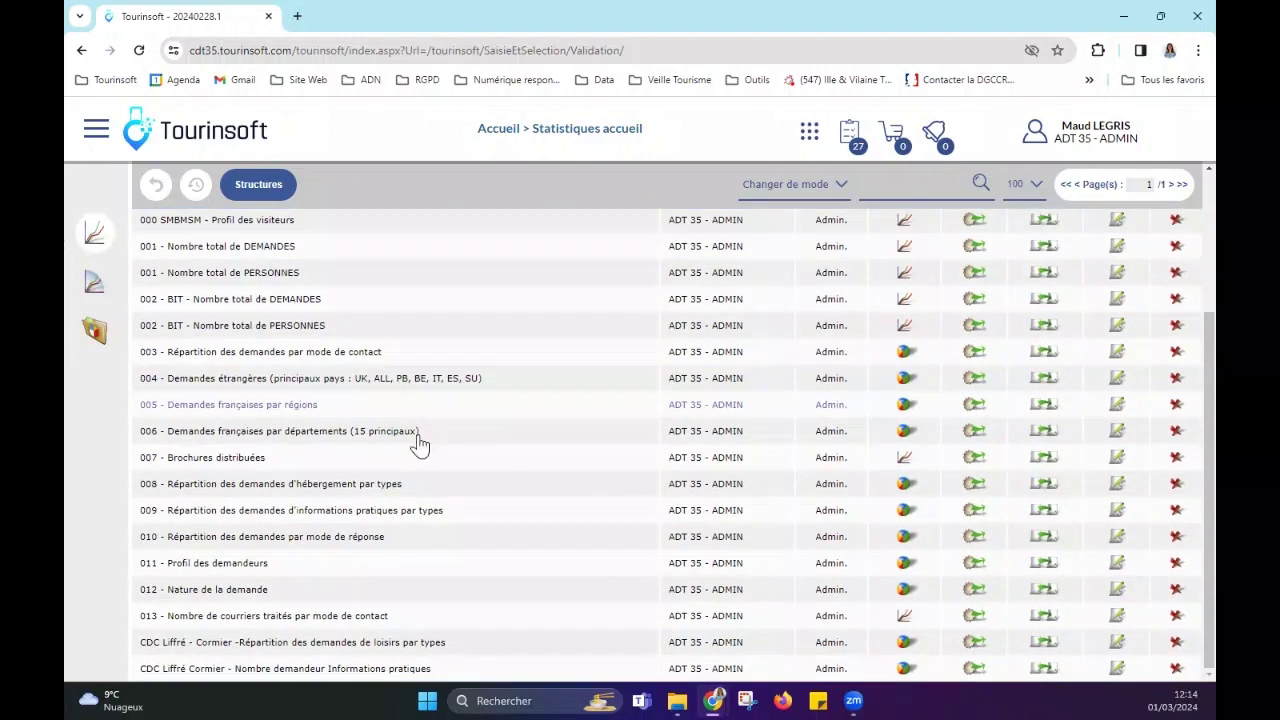
pyautogui.scroll(2, 418, 442)
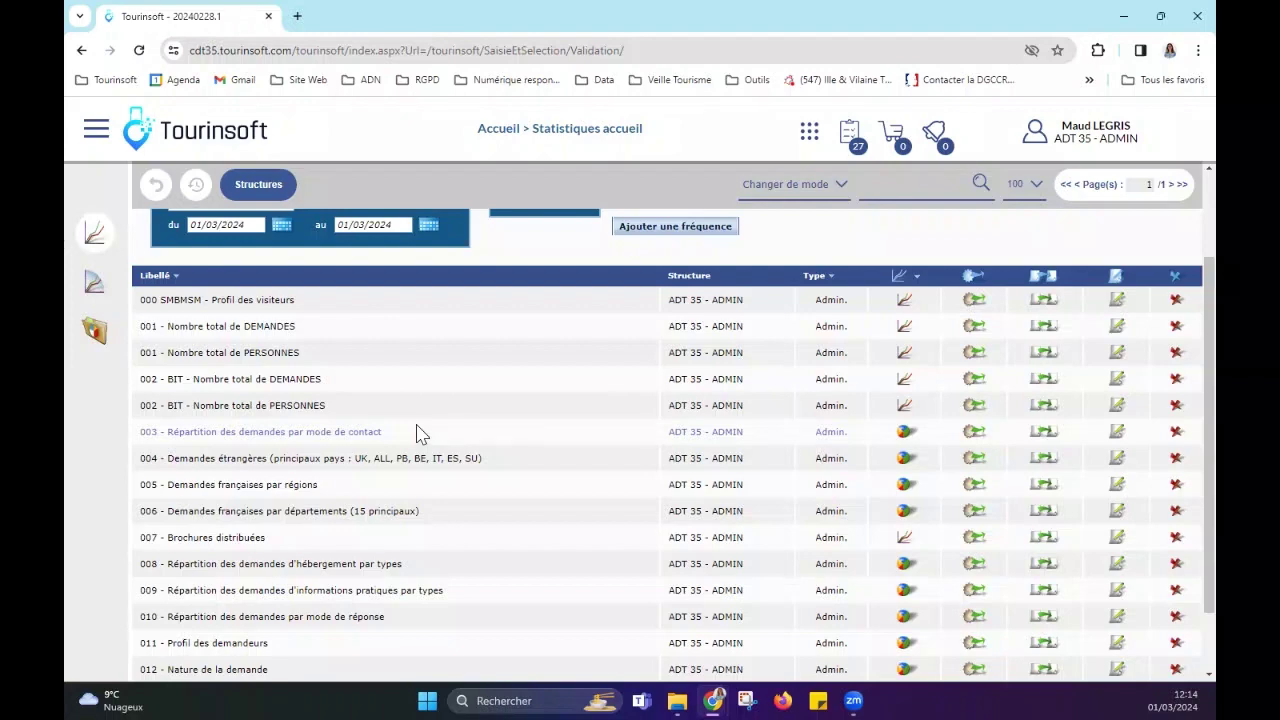
pyautogui.scroll(-1, 420, 432)
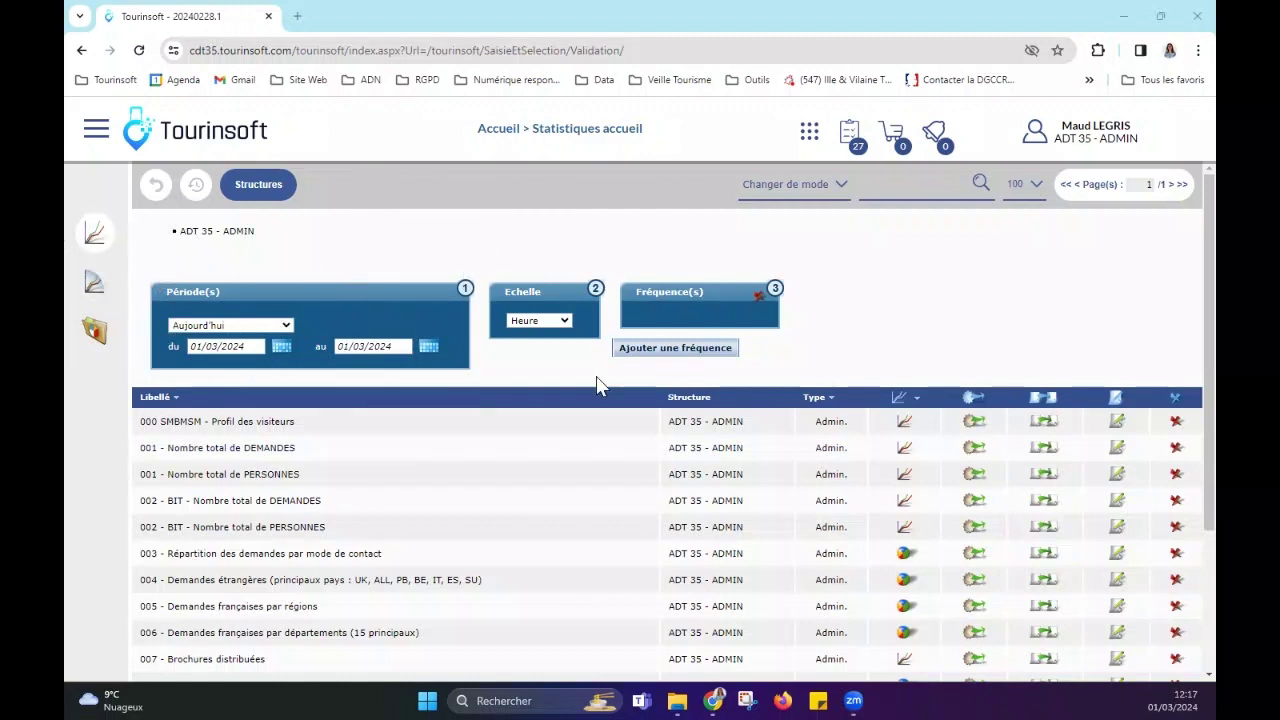
# Step: Generate the statistic "001 - Nombre total de DEMANDES" for the period "Ce mois" with the scale "Jour"
pyautogui.click(282, 325)
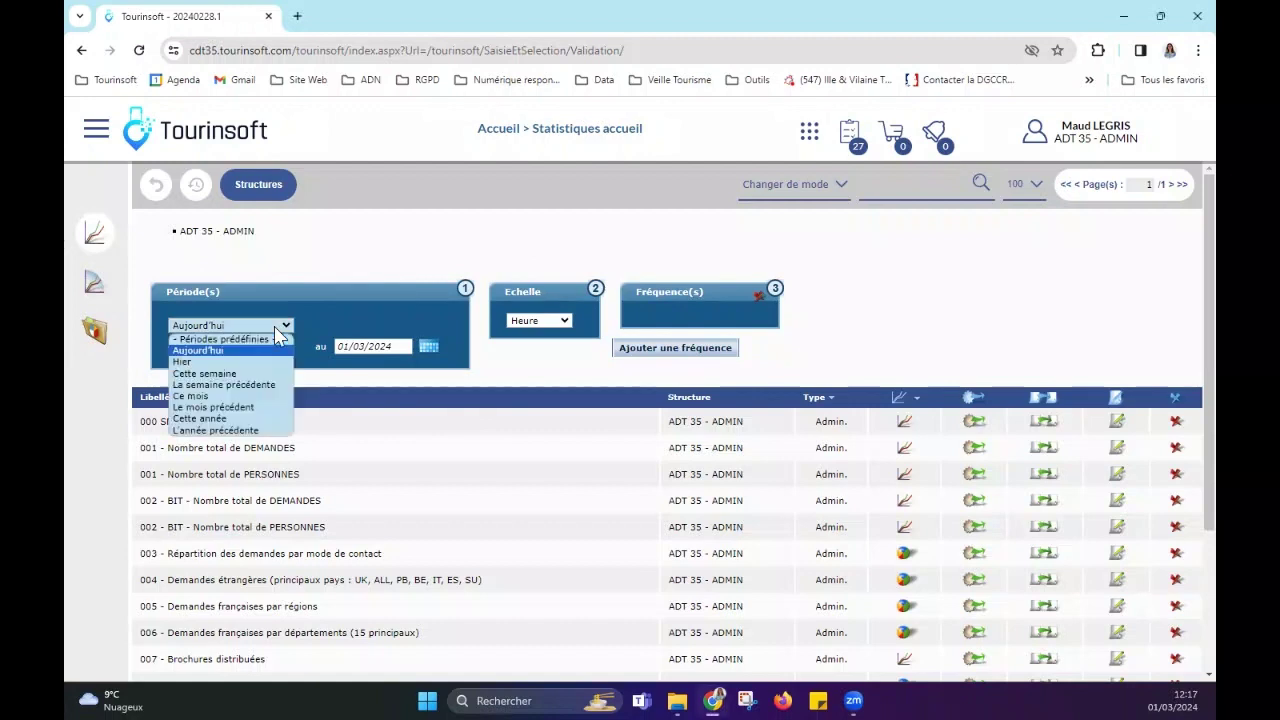
pyautogui.click(247, 397)
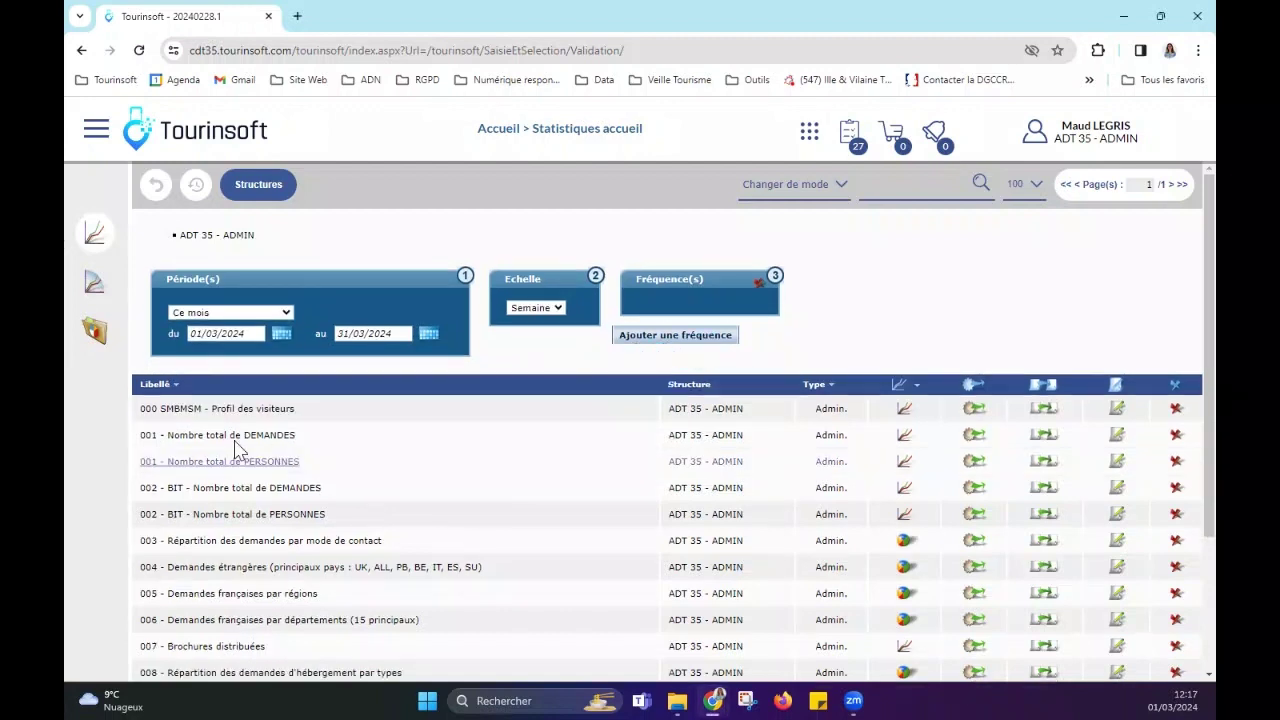
pyautogui.click(558, 310)
pyautogui.click(533, 322)
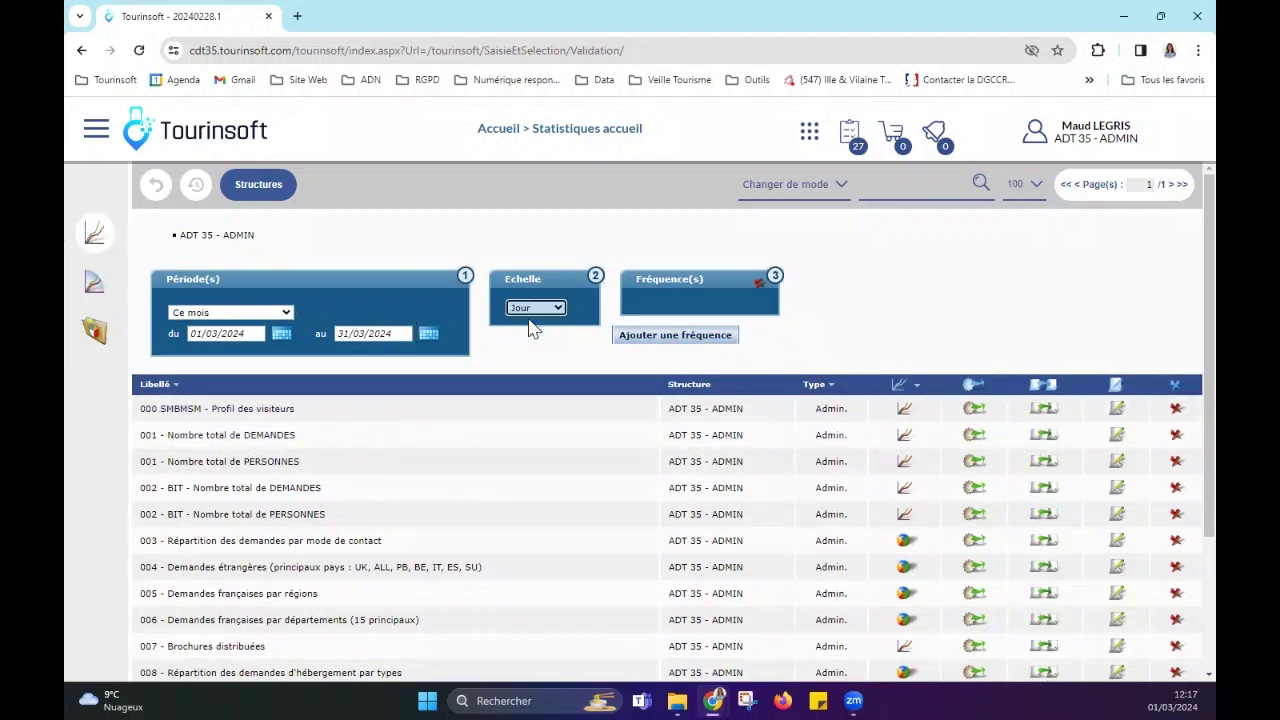
pyautogui.click(975, 440)
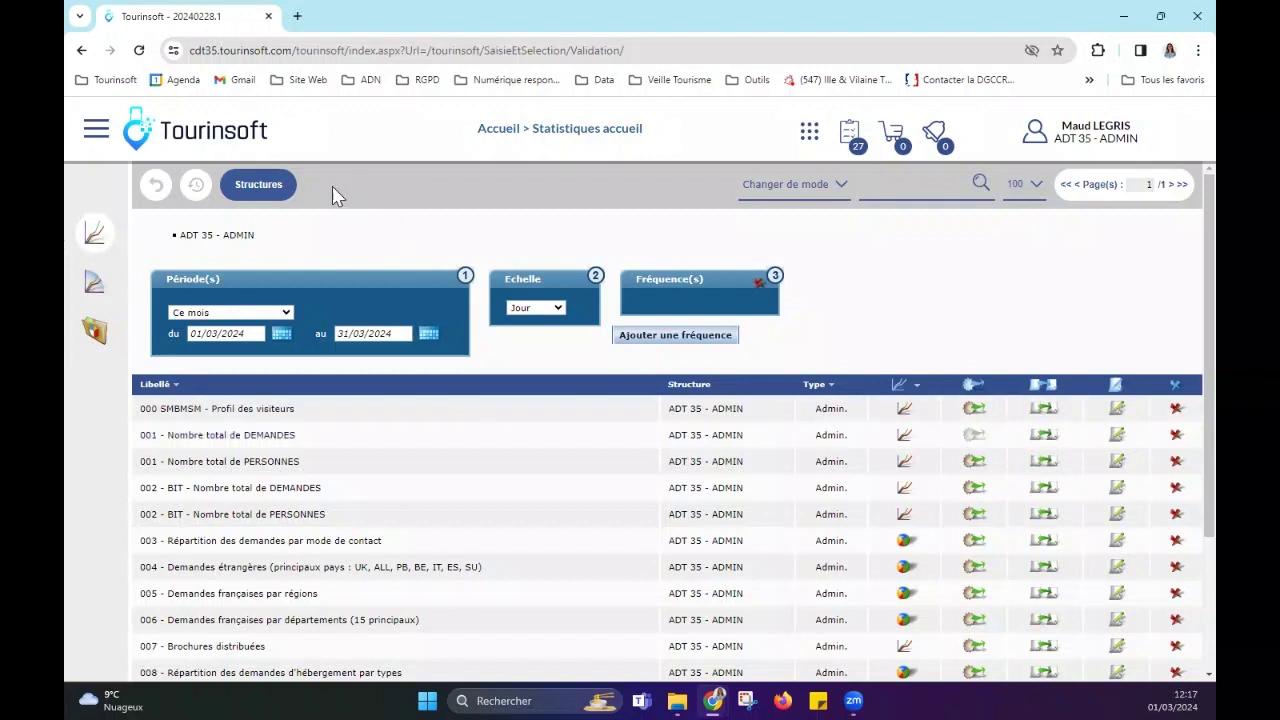
# Step: Display the graph of the latest "001 - Nombre total de DEMANDES" entry from the statistics history
pyautogui.moveTo(140, 286)
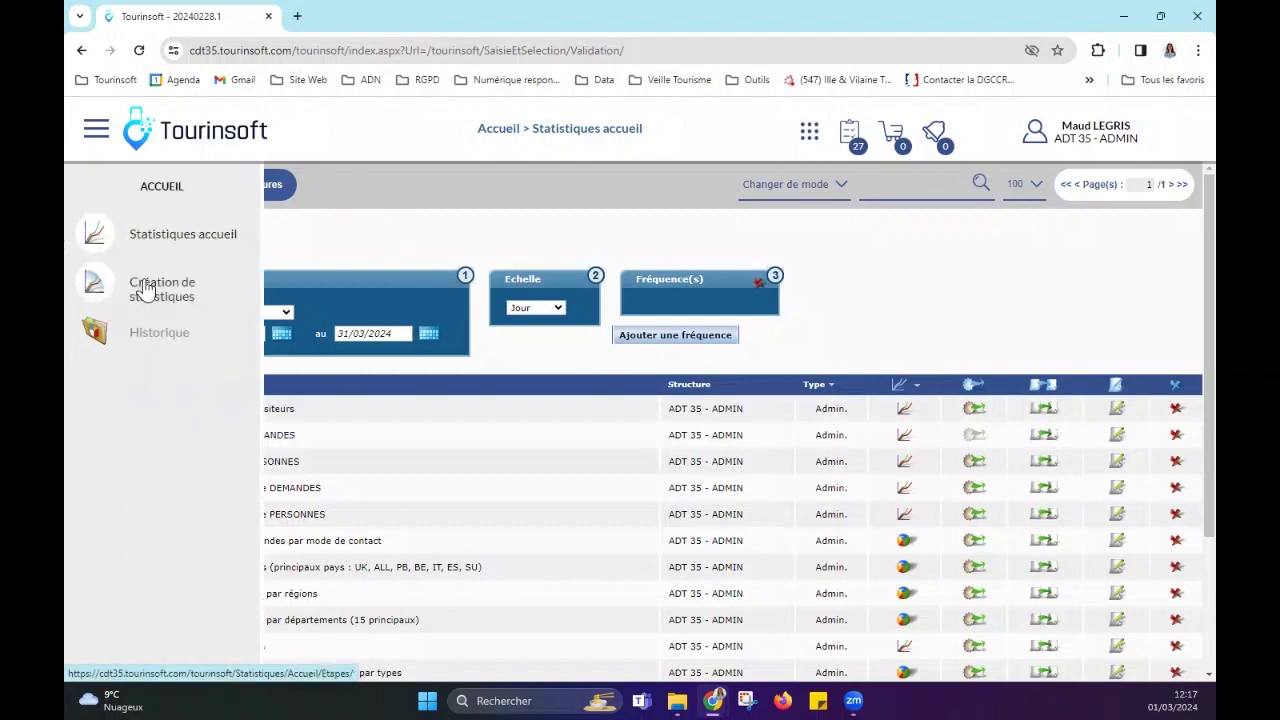
pyautogui.click(145, 345)
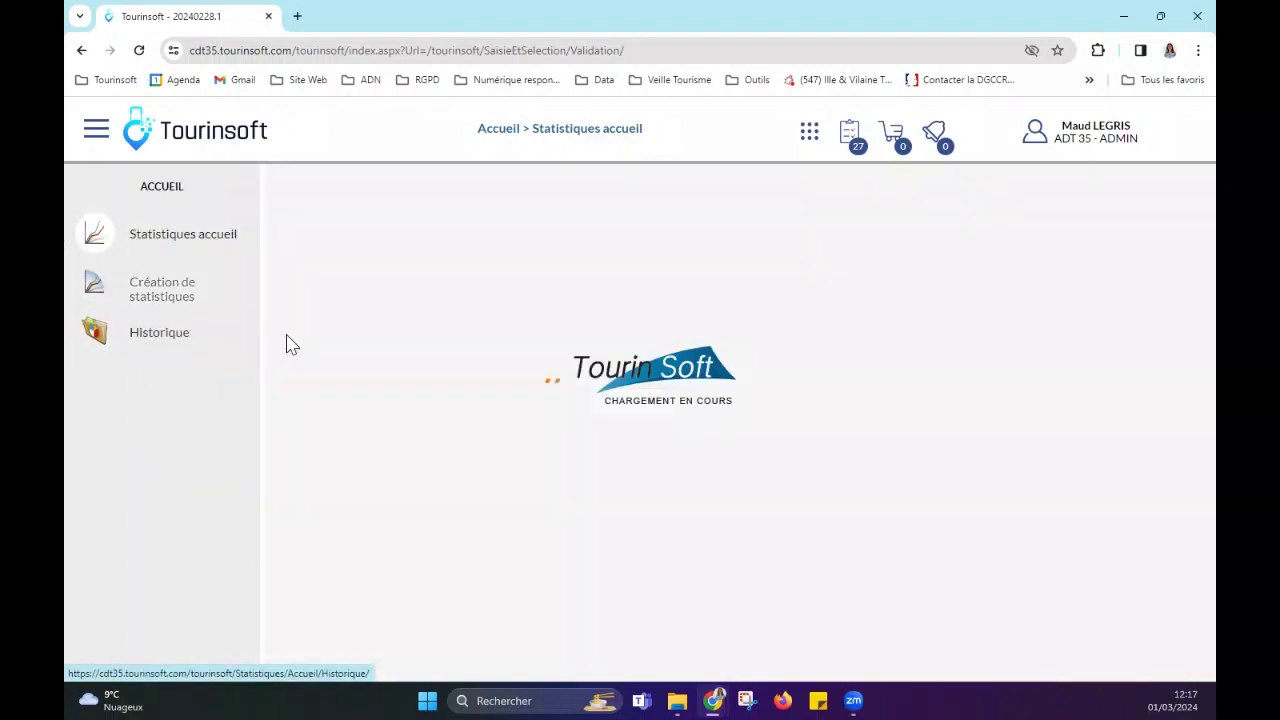
pyautogui.moveTo(97, 241)
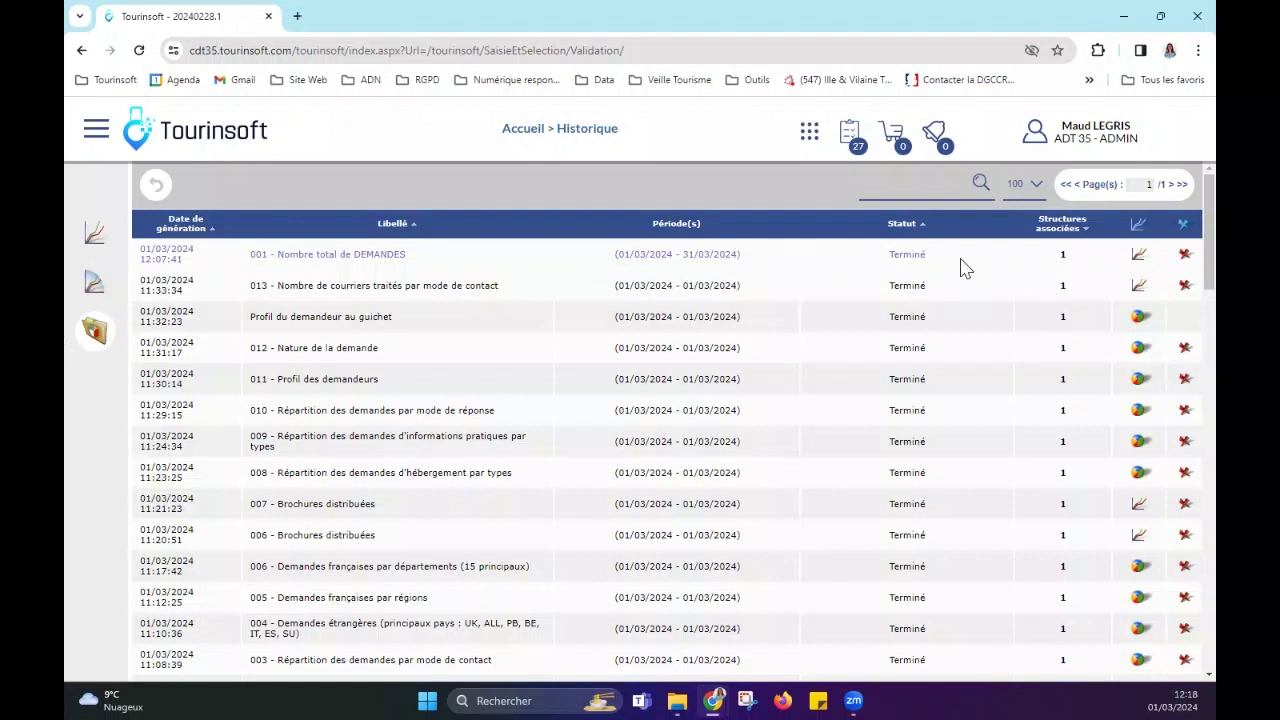
pyautogui.click(1140, 257)
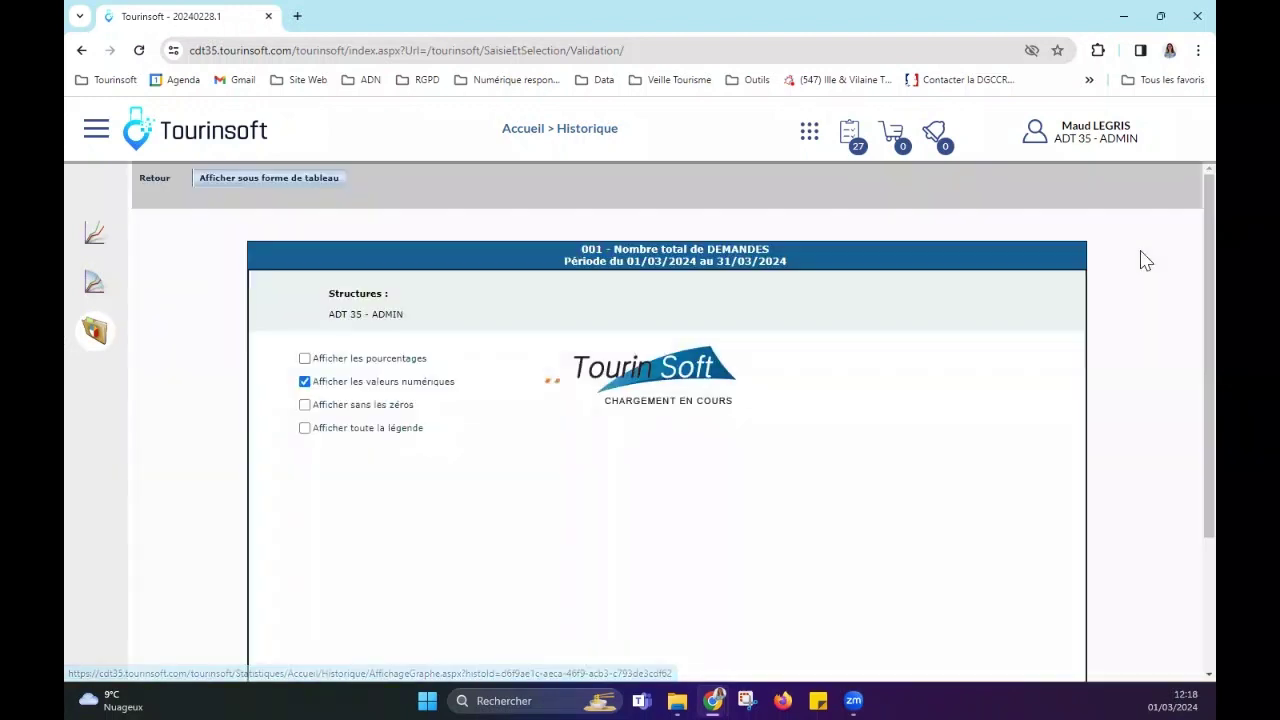
pyautogui.scroll(-2, 812, 456)
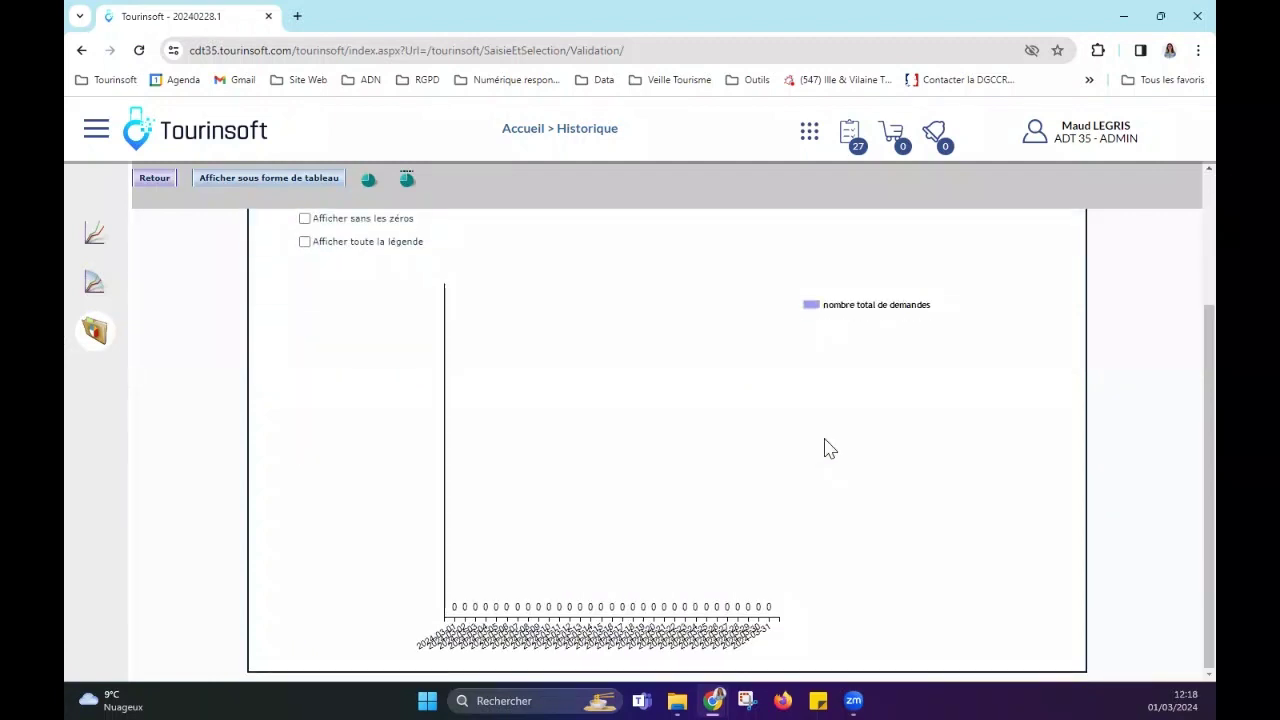
# Step: Try the graph's "Afficher sans les zéros" option and switch it back off
pyautogui.scroll(3, 824, 440)
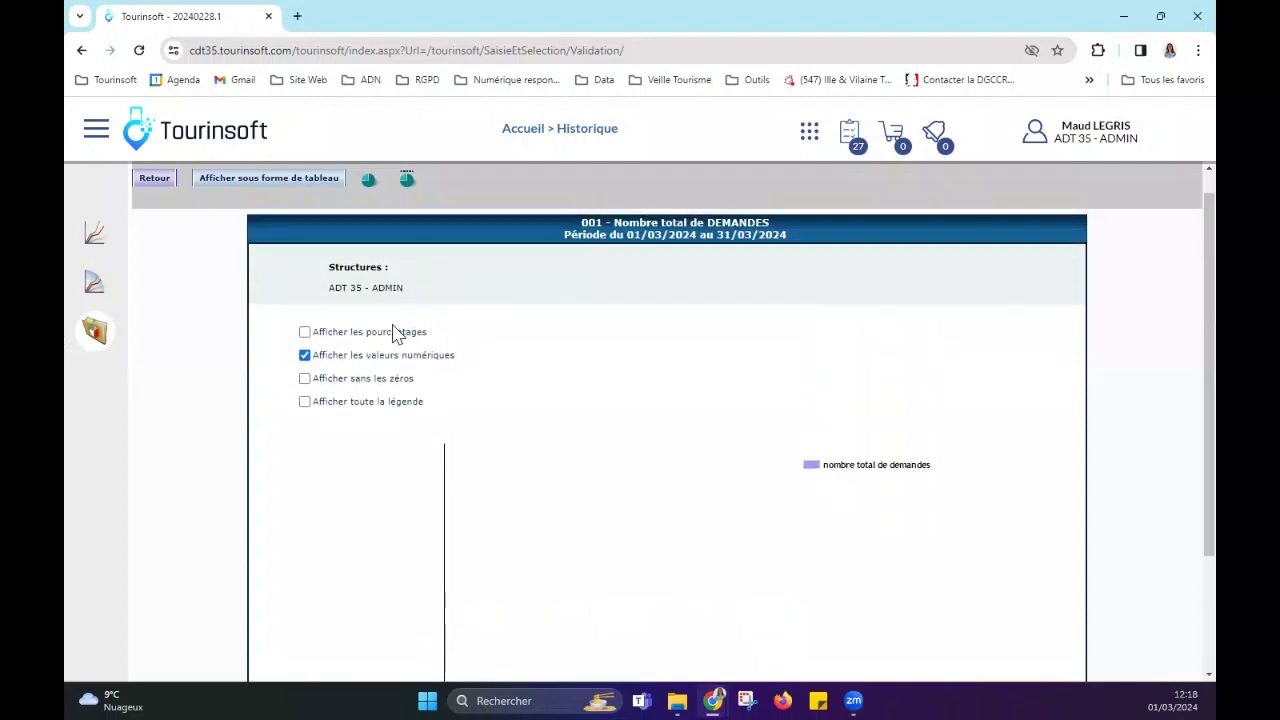
pyautogui.click(304, 378)
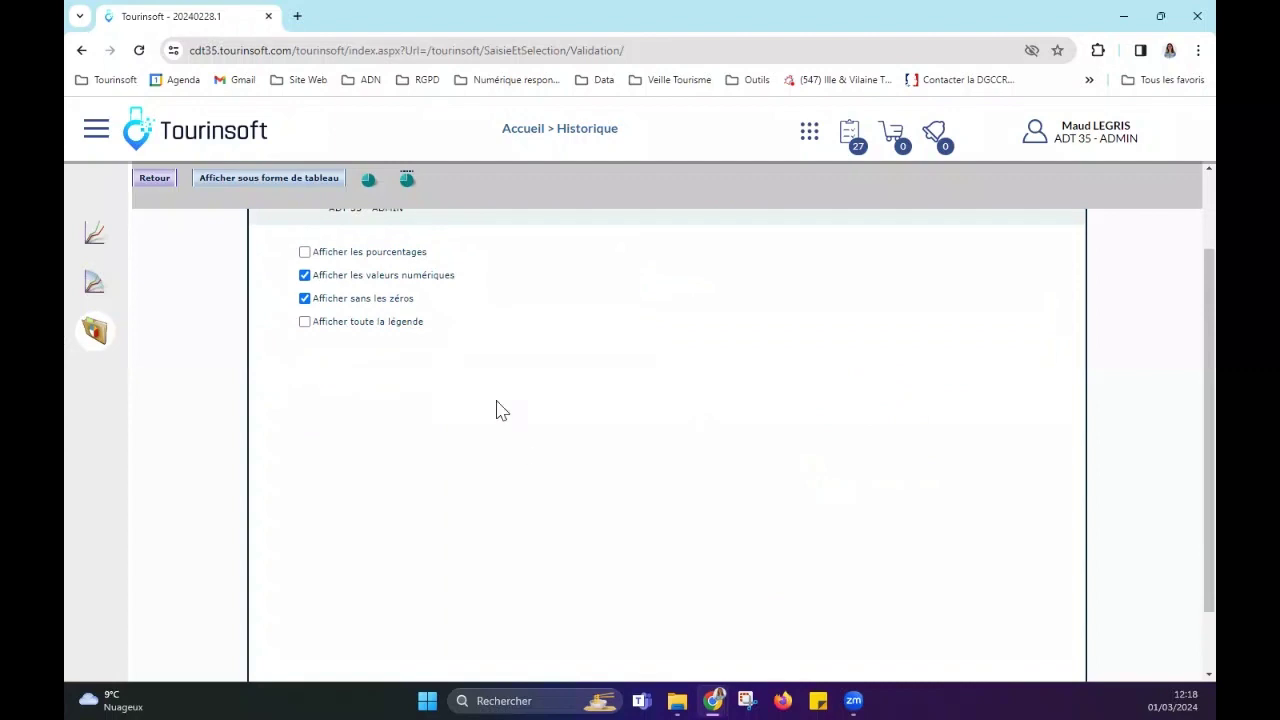
pyautogui.click(305, 298)
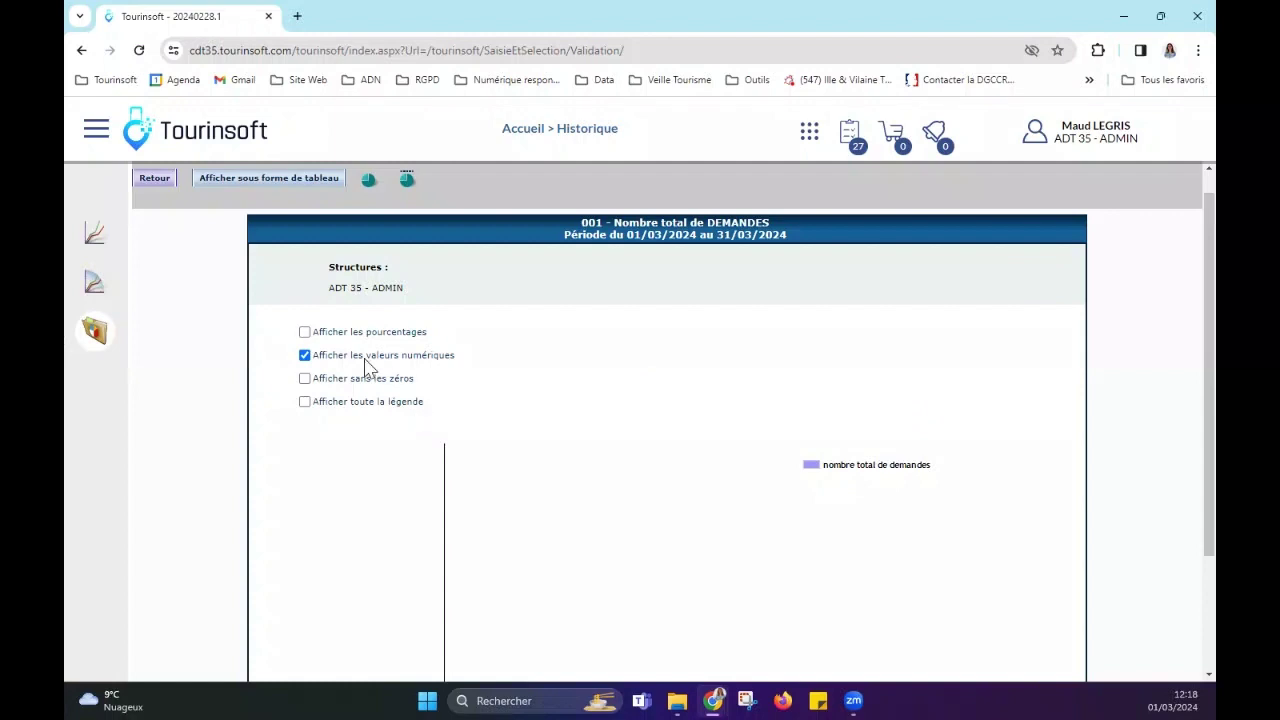
# Step: Show the total requests statistic as a table and review its daily rows for March 2024
pyautogui.click(249, 187)
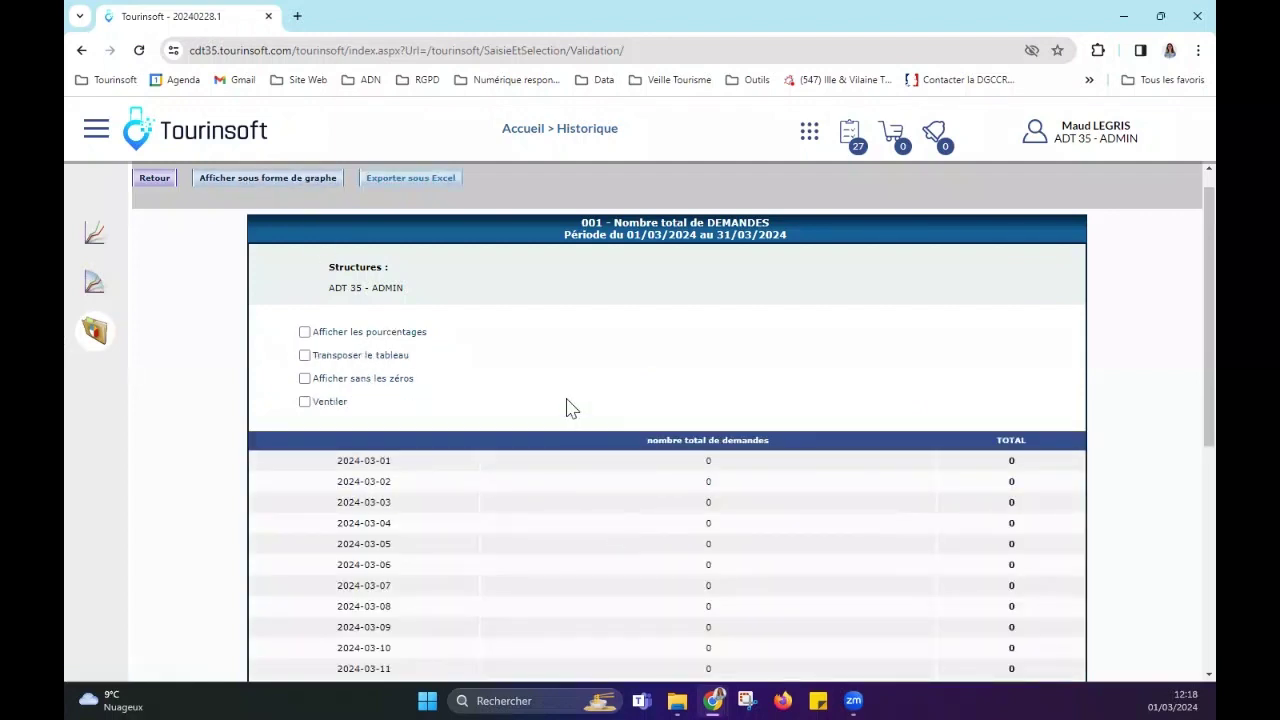
pyautogui.scroll(-3, 566, 409)
pyautogui.scroll(-2, 566, 409)
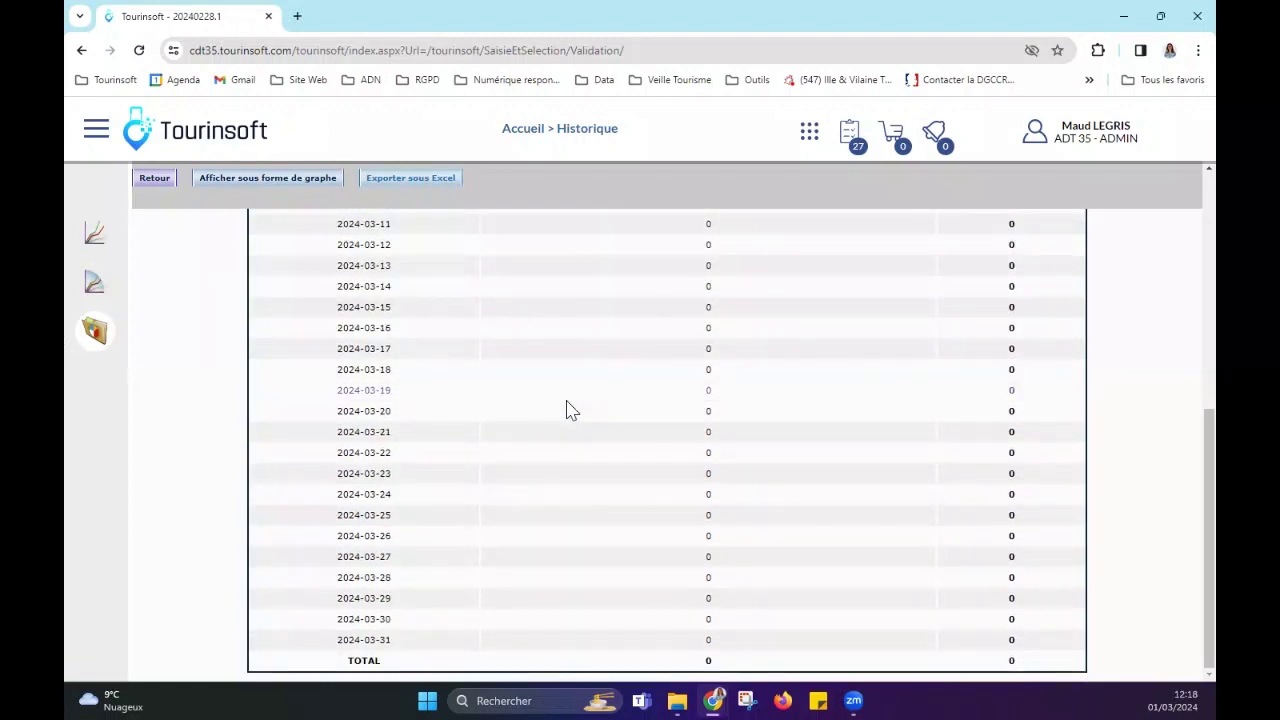
pyautogui.scroll(5, 566, 409)
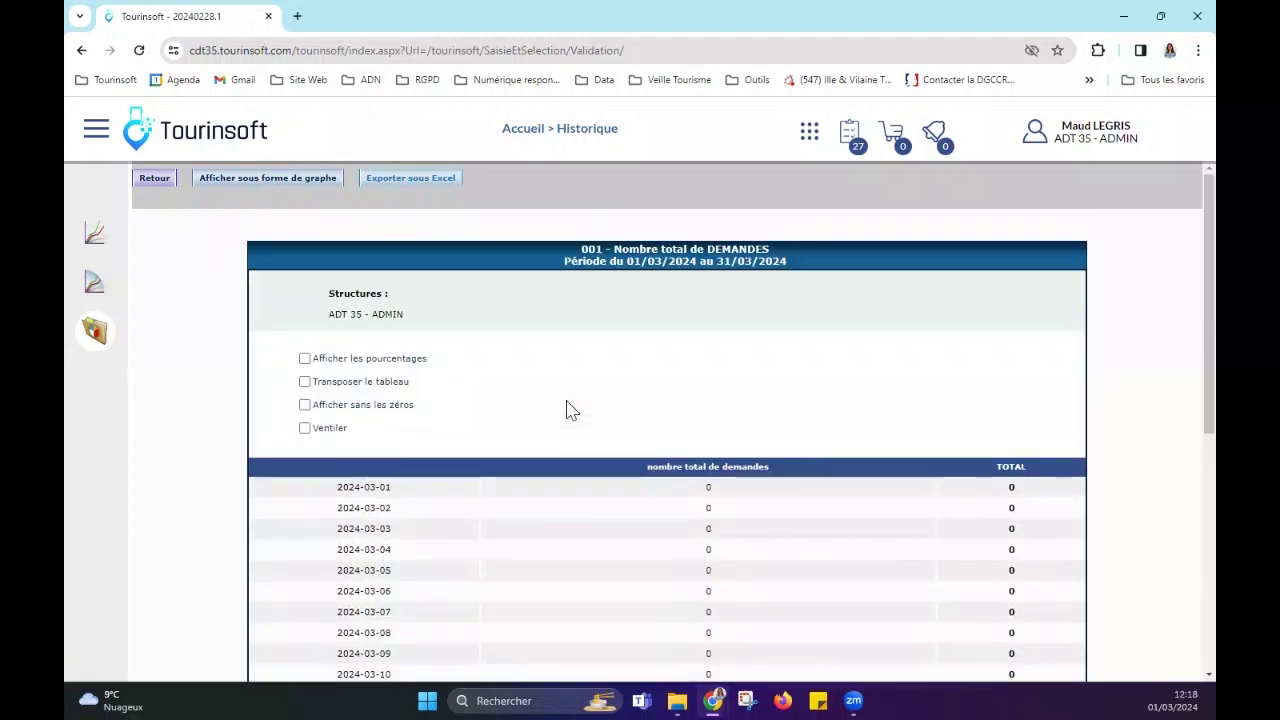
pyautogui.scroll(-5, 566, 412)
pyautogui.scroll(5, 566, 416)
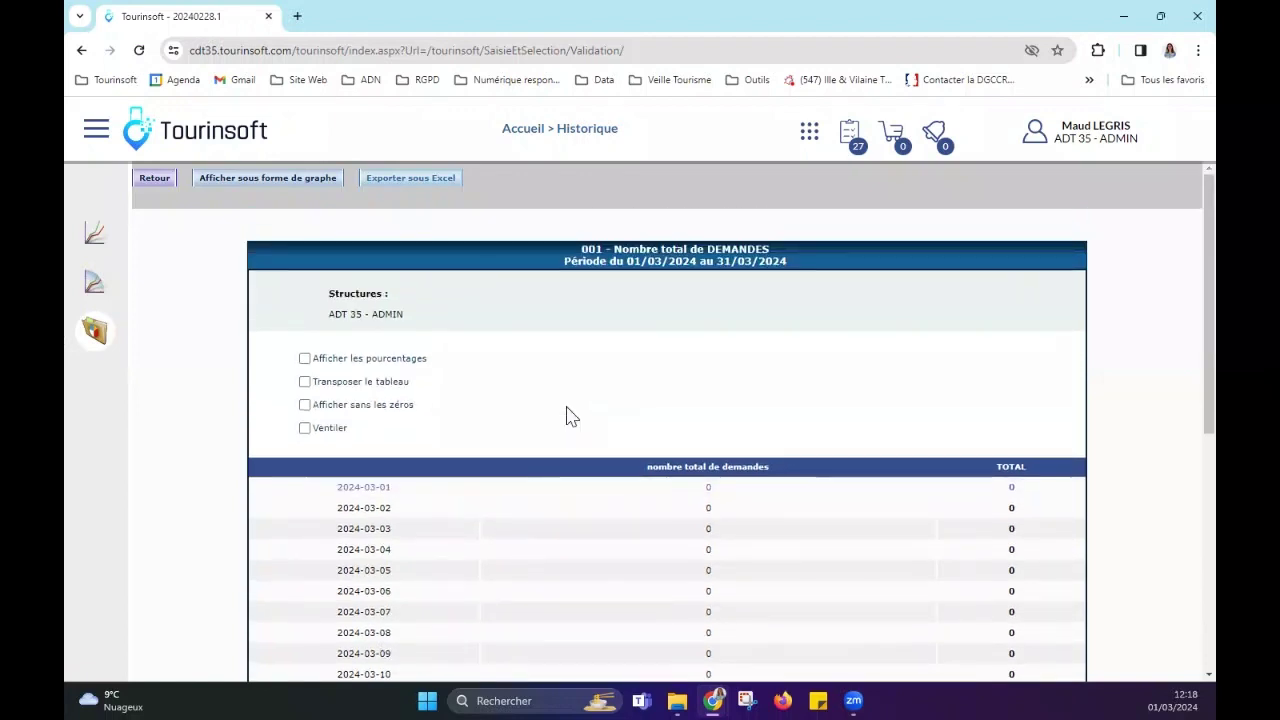
# Step: Export the requests table to Excel and open the downloaded CSV file
pyautogui.click(396, 184)
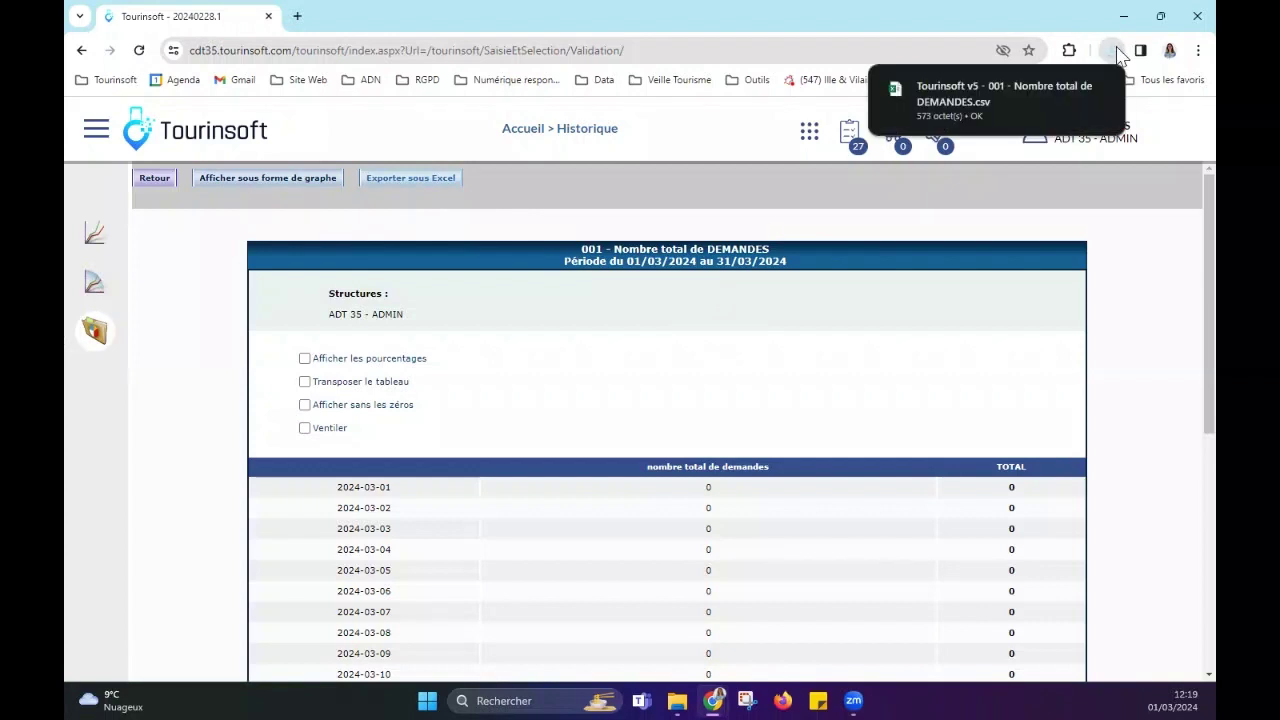
pyautogui.click(1027, 110)
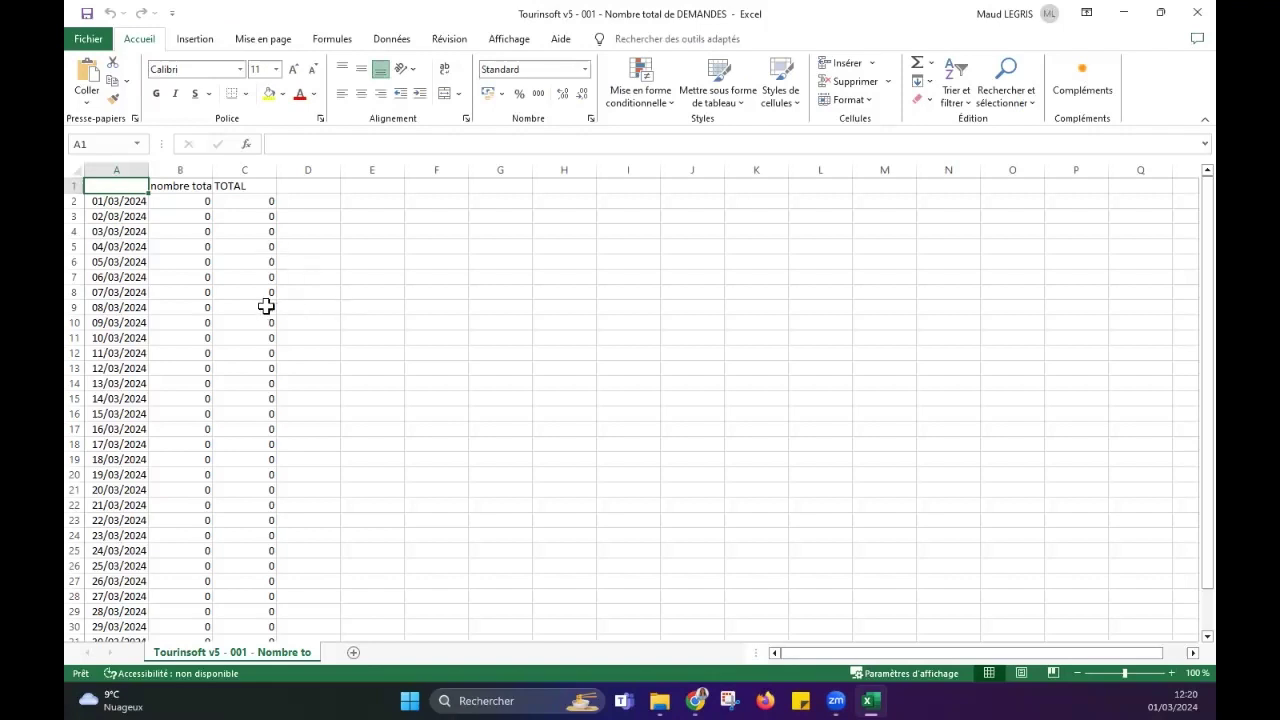
# Step: Examine the export options for changing the CSV's file type, and close Excel without saving
pyautogui.click(88, 39)
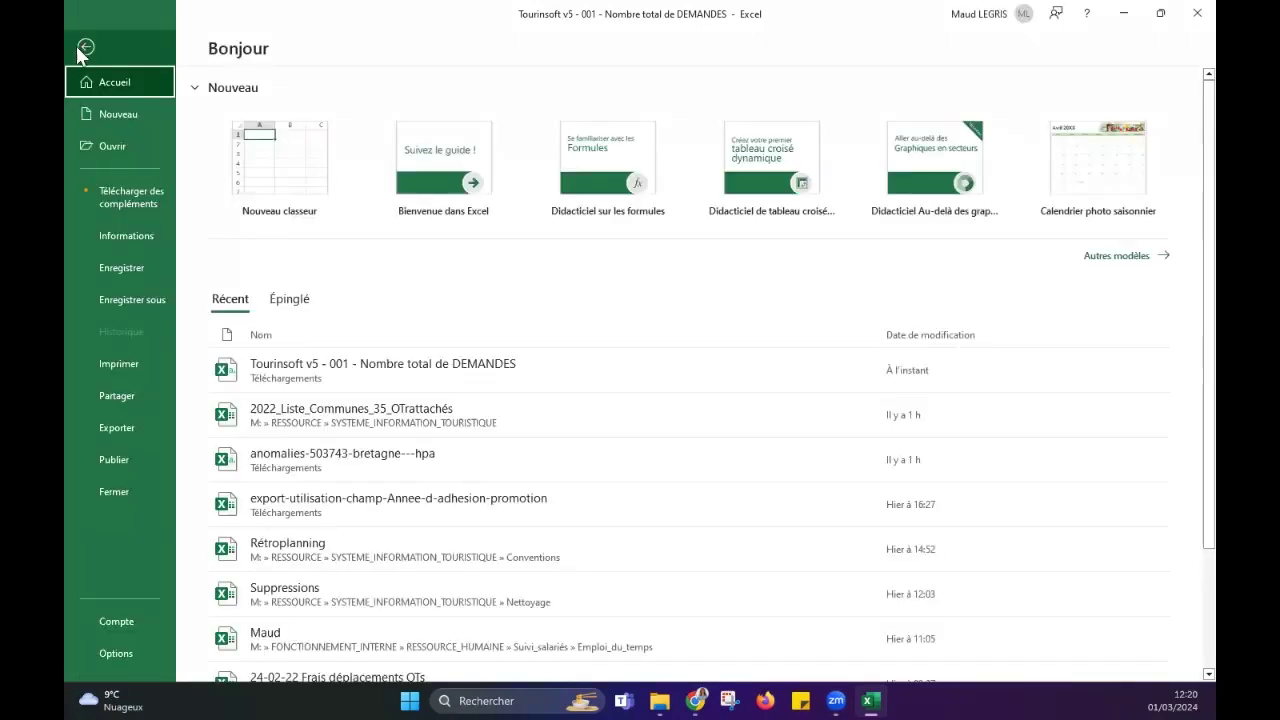
pyautogui.click(150, 272)
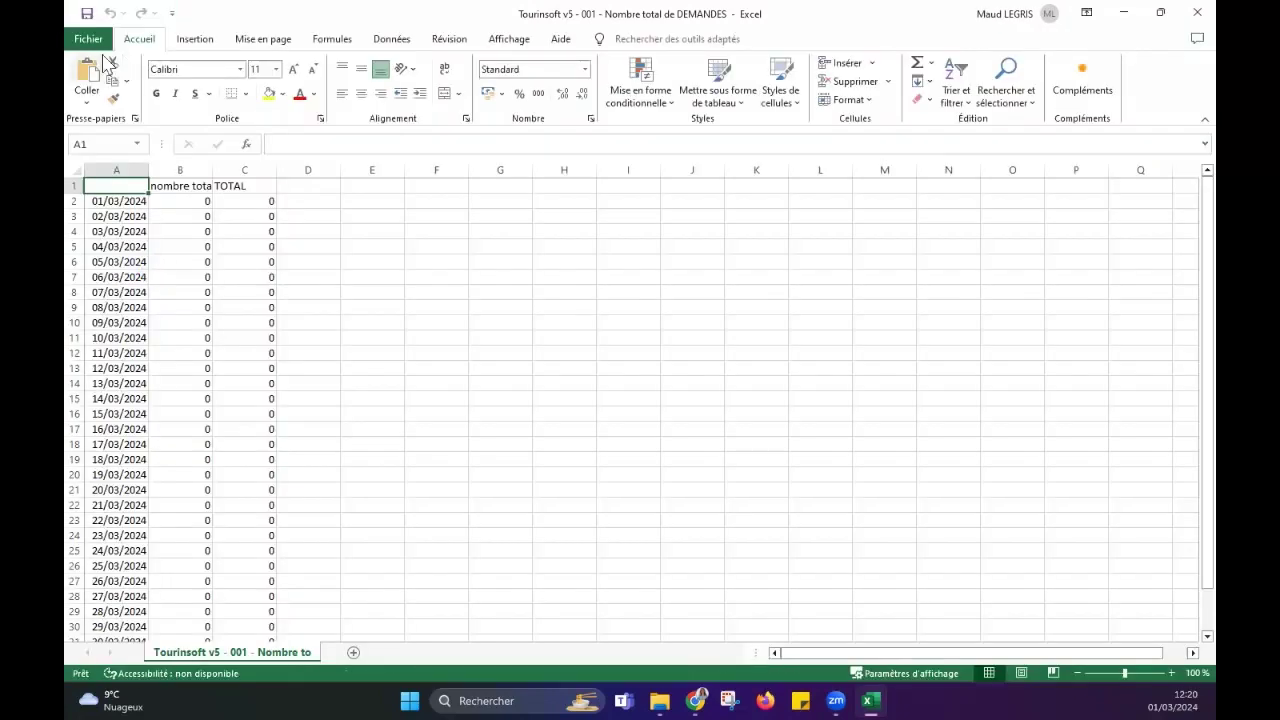
pyautogui.click(88, 39)
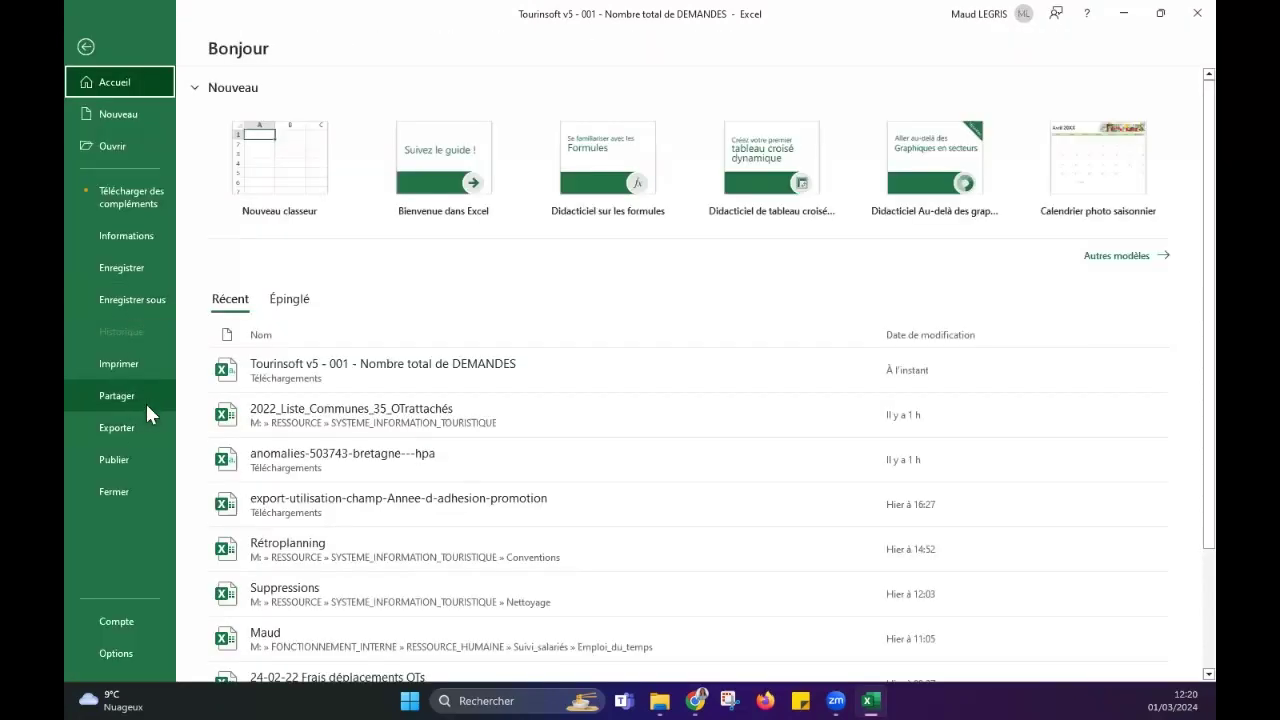
pyautogui.click(134, 427)
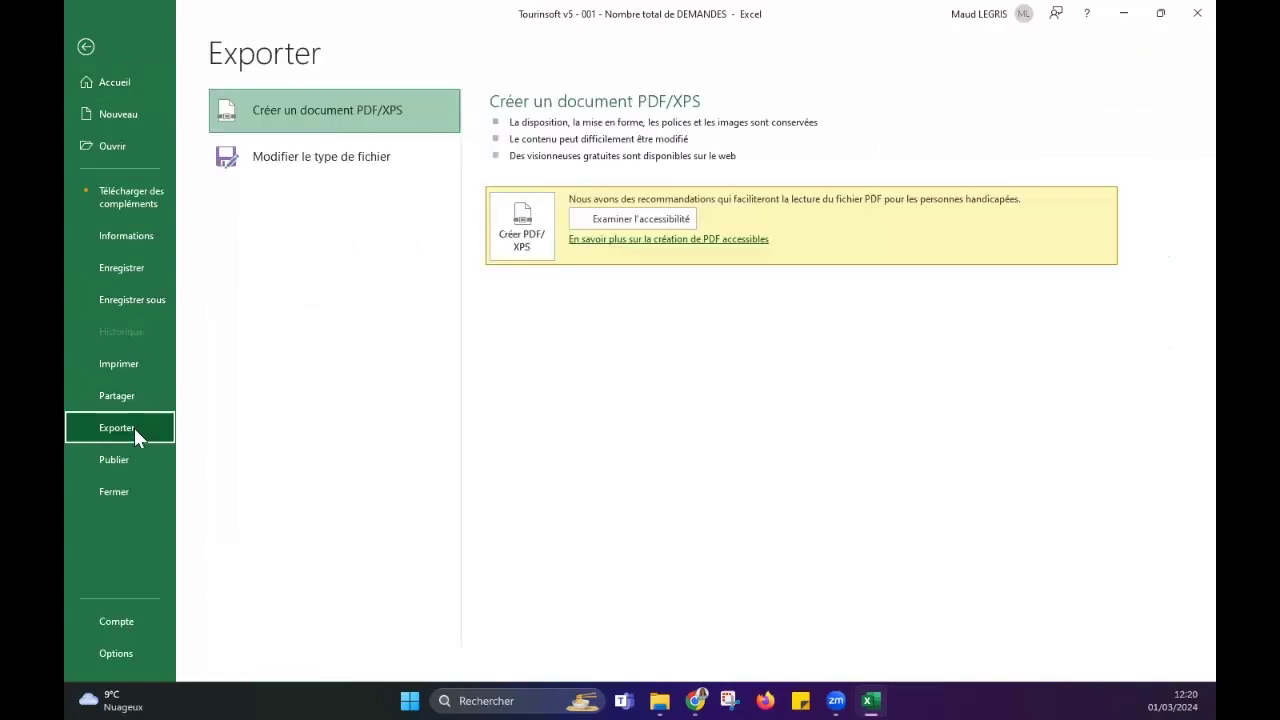
pyautogui.click(328, 157)
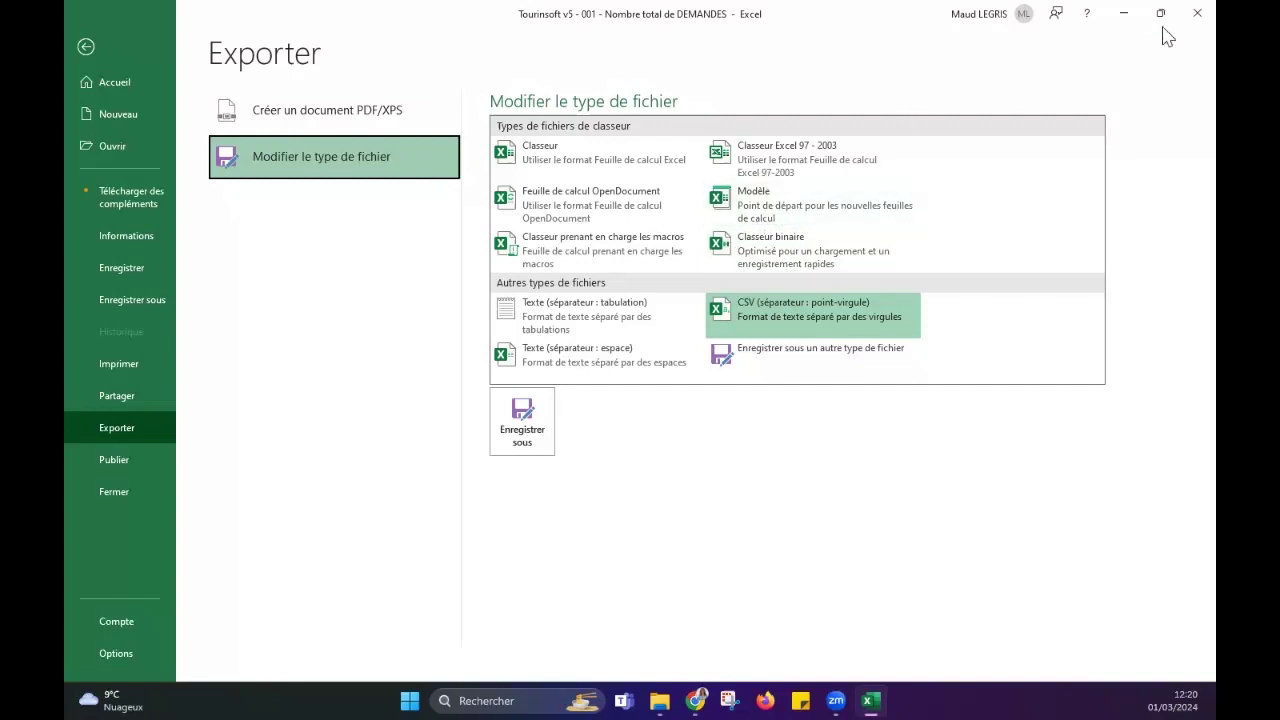
pyautogui.click(1195, 14)
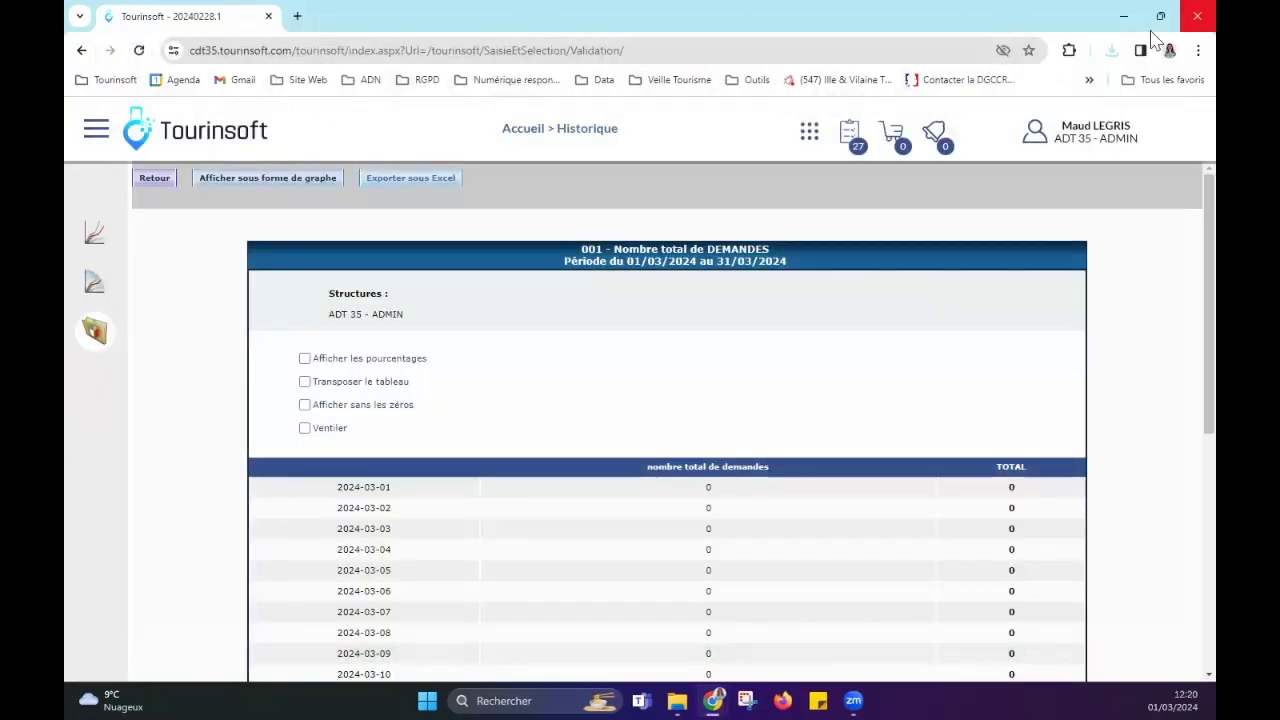
# Step: Switch the statistic back to graph form, download the graph and open the downloaded file
pyautogui.click(237, 179)
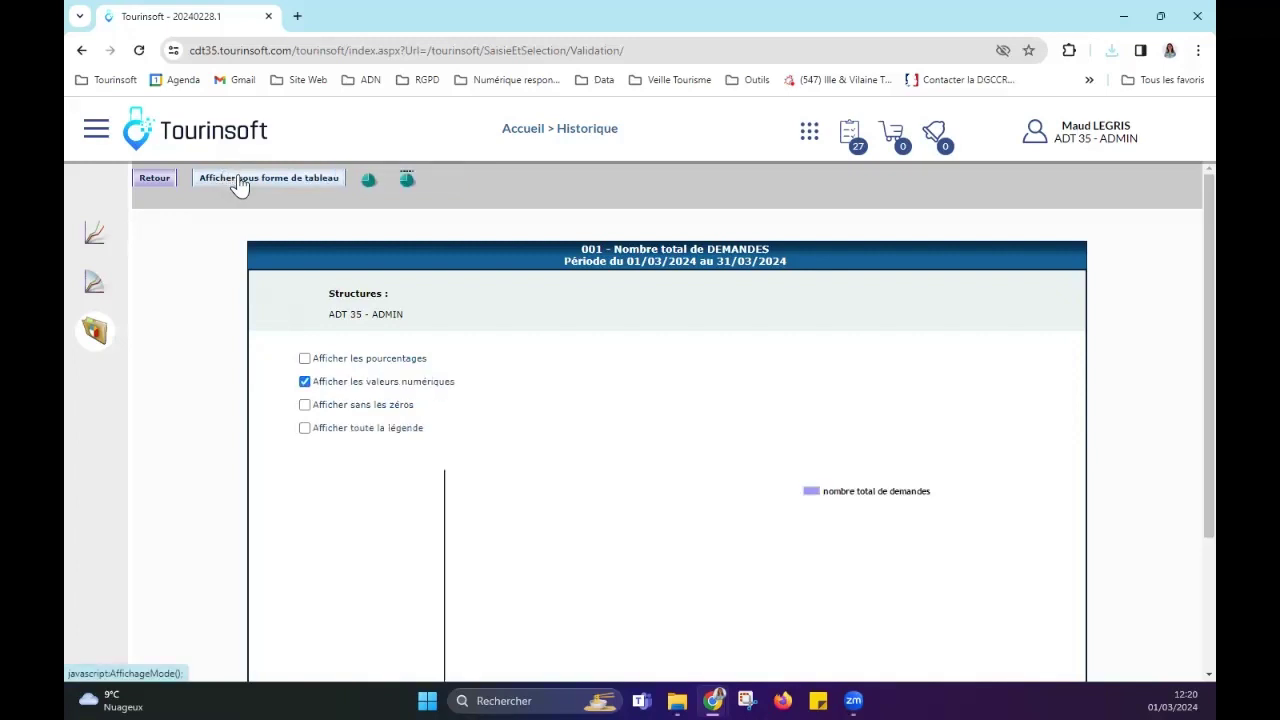
pyautogui.scroll(-3, 494, 455)
pyautogui.scroll(3, 494, 455)
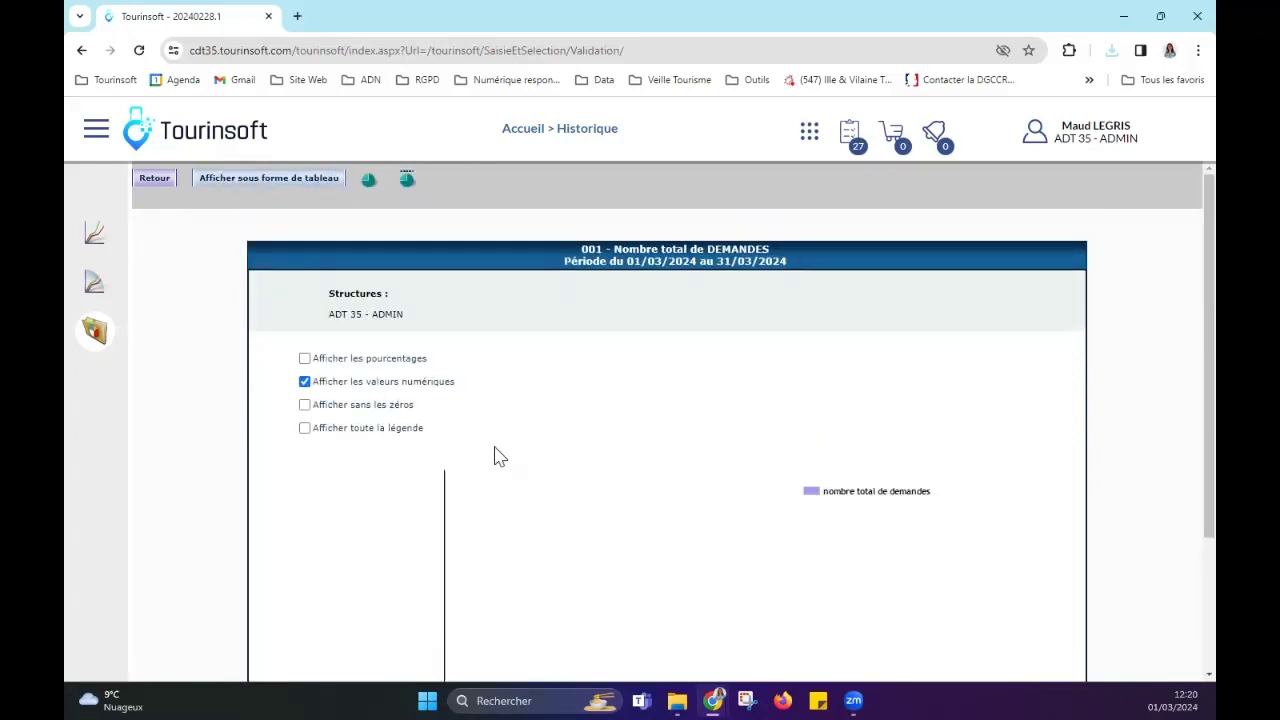
pyautogui.click(367, 184)
pyautogui.click(1114, 52)
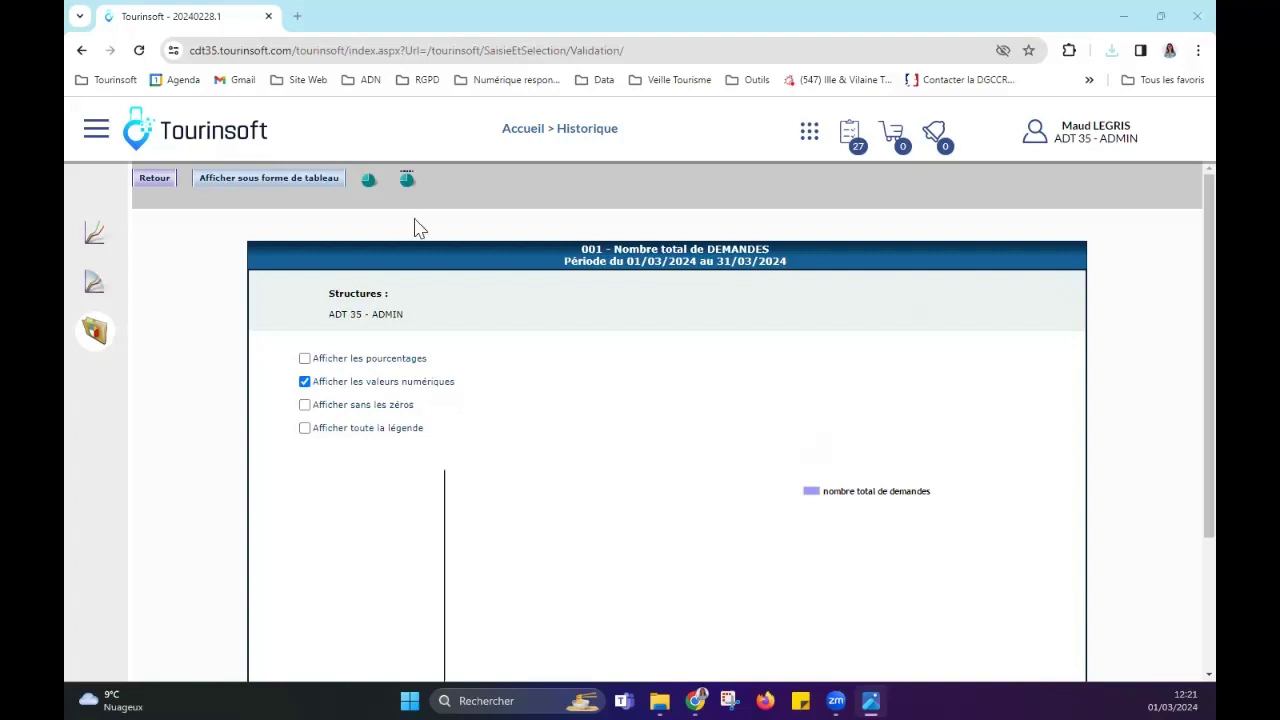
# Step: Return to the predefined reception statistics and duplicate the statistic "007 - Brochures distribuées"
pyautogui.click(158, 182)
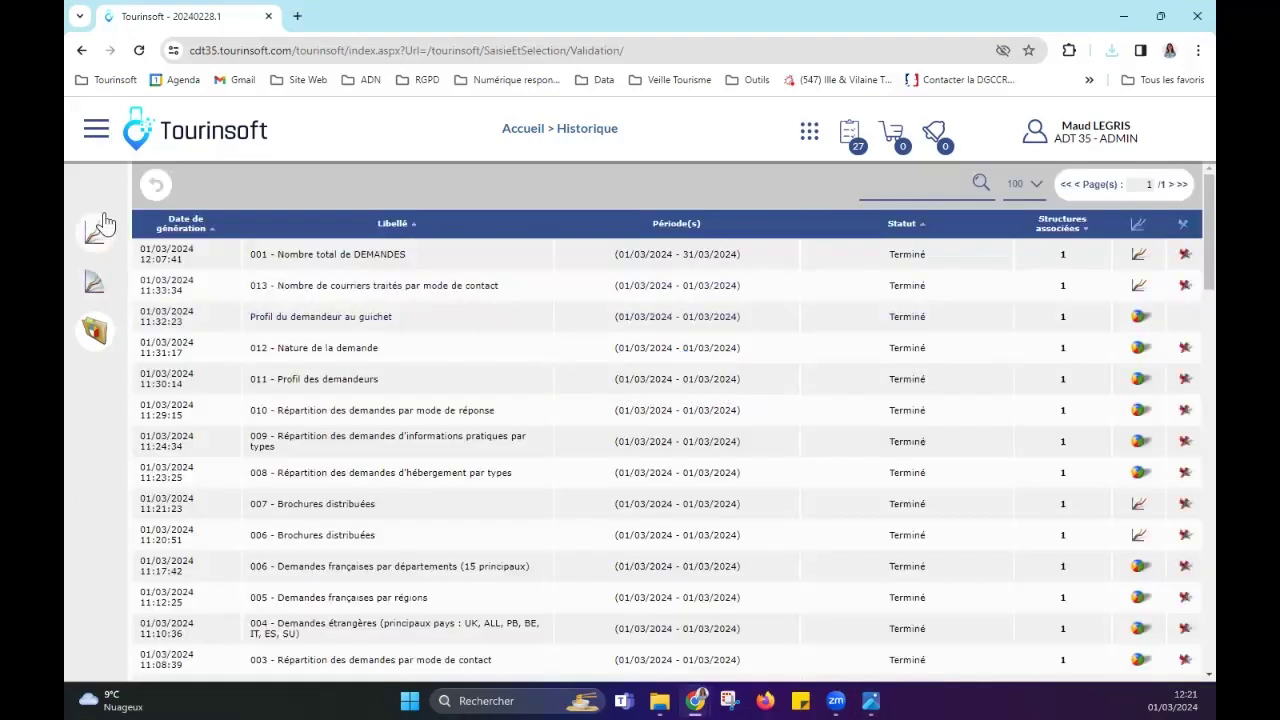
pyautogui.moveTo(100, 226)
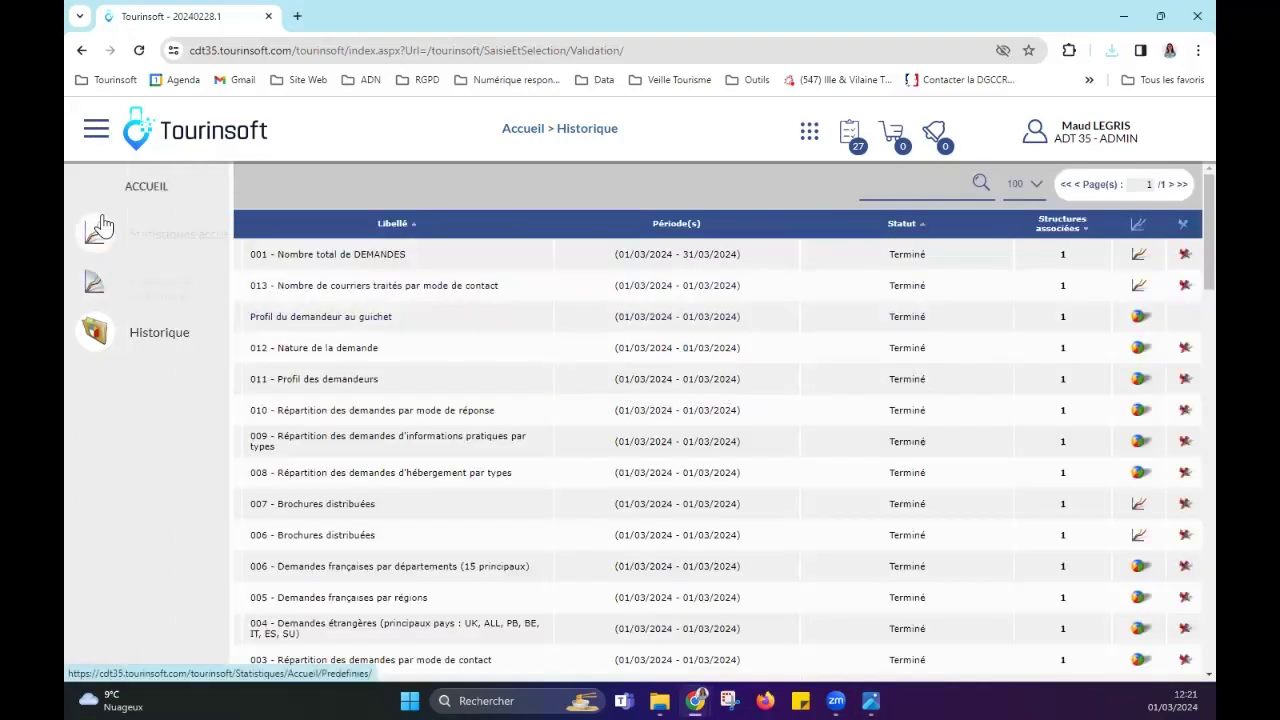
pyautogui.click(200, 233)
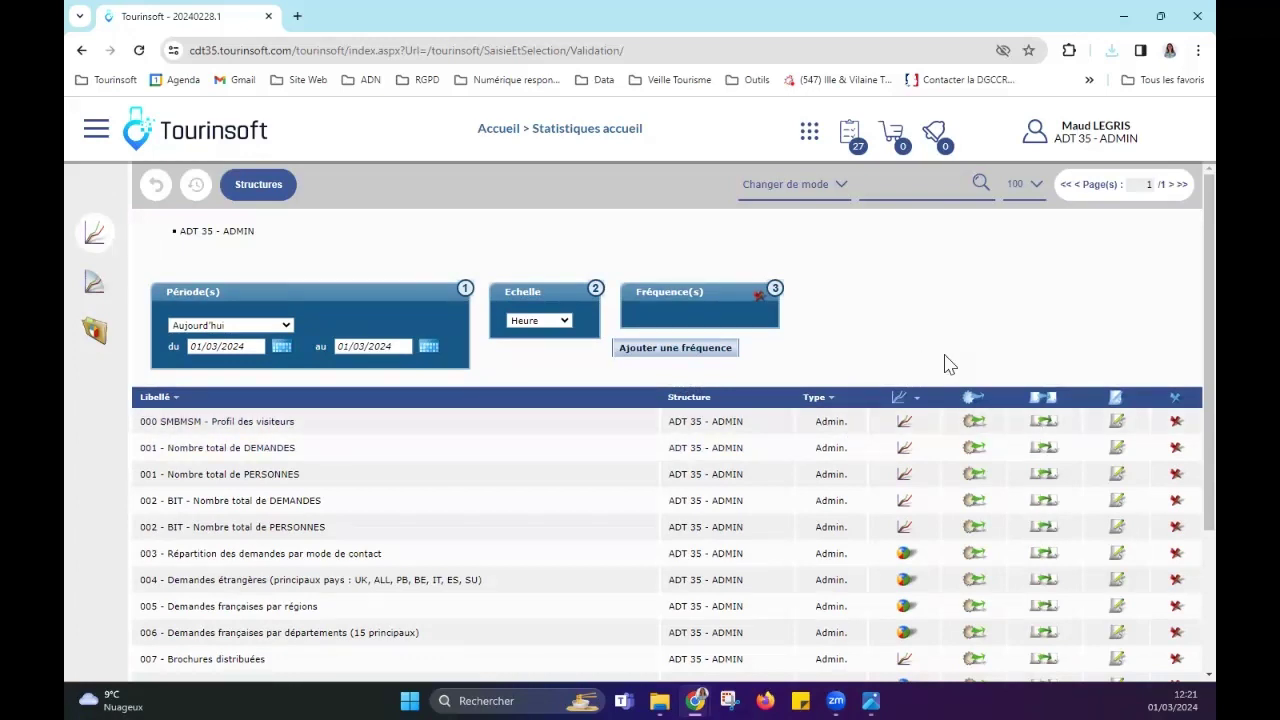
pyautogui.scroll(-1, 952, 366)
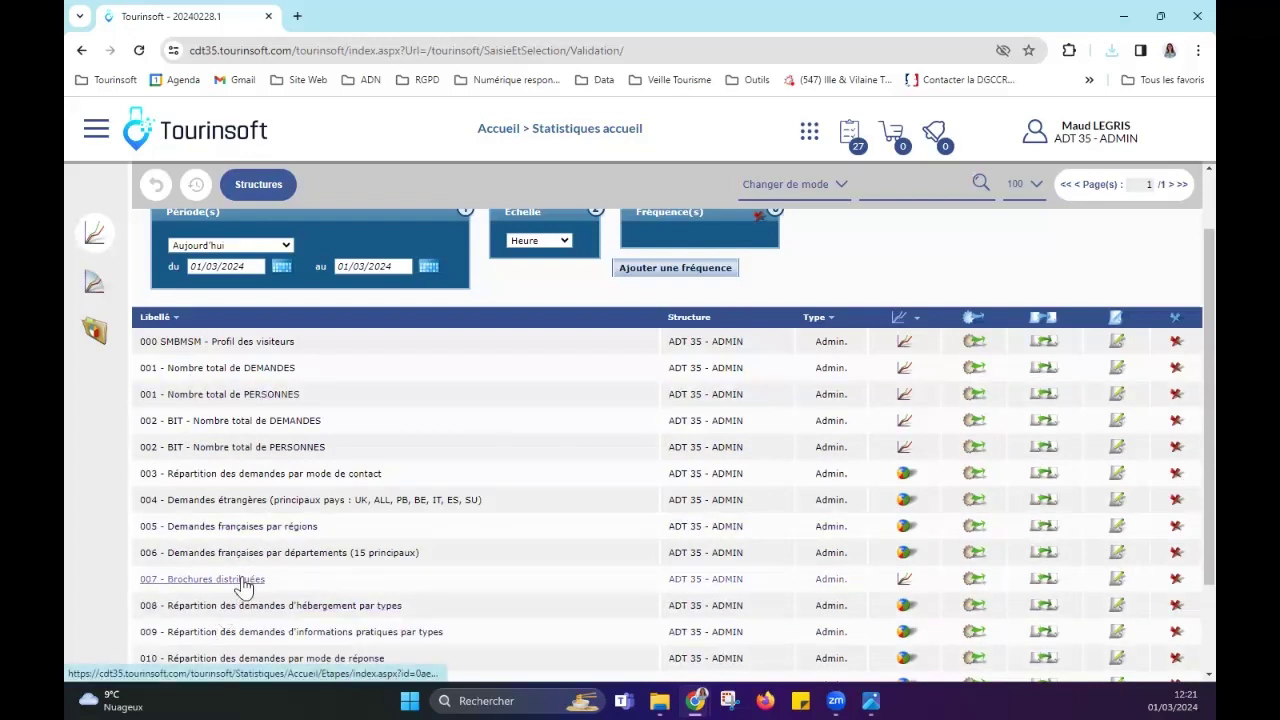
pyautogui.click(1044, 580)
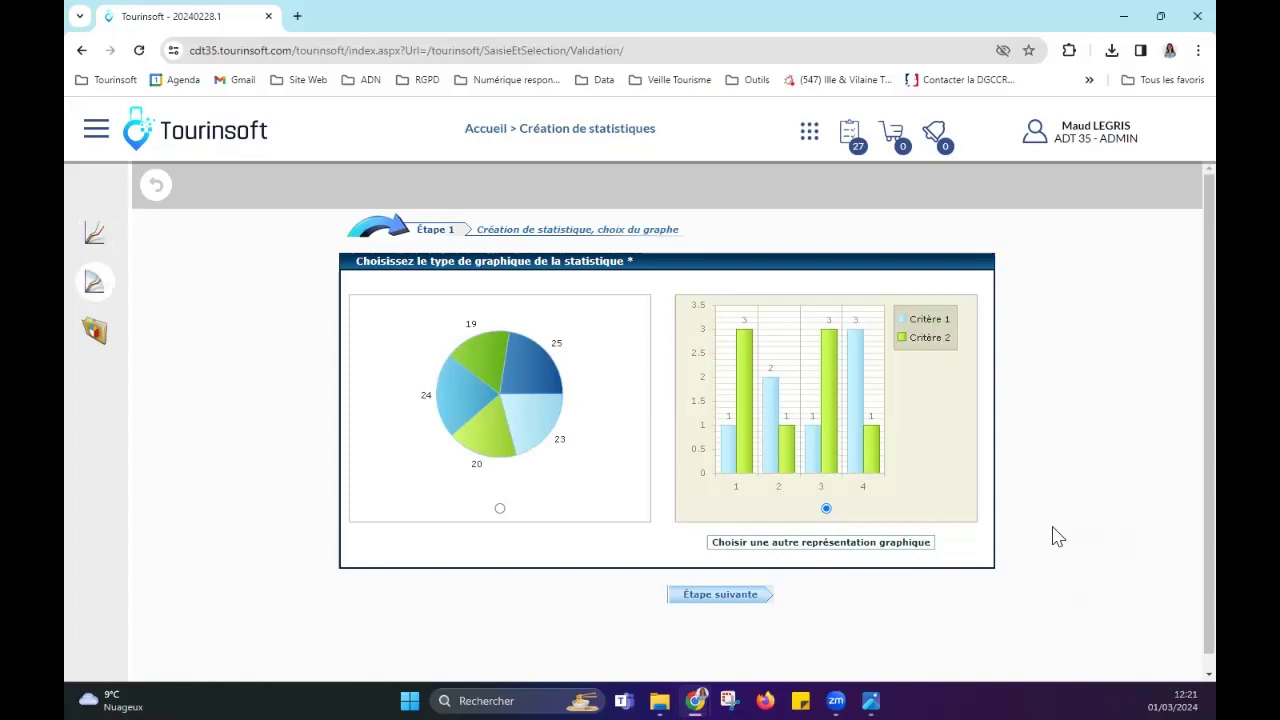
# Step: Keep the bar graph type and the existing criteria for the copied statistic, and proceed to the filter definition
pyautogui.click(900, 543)
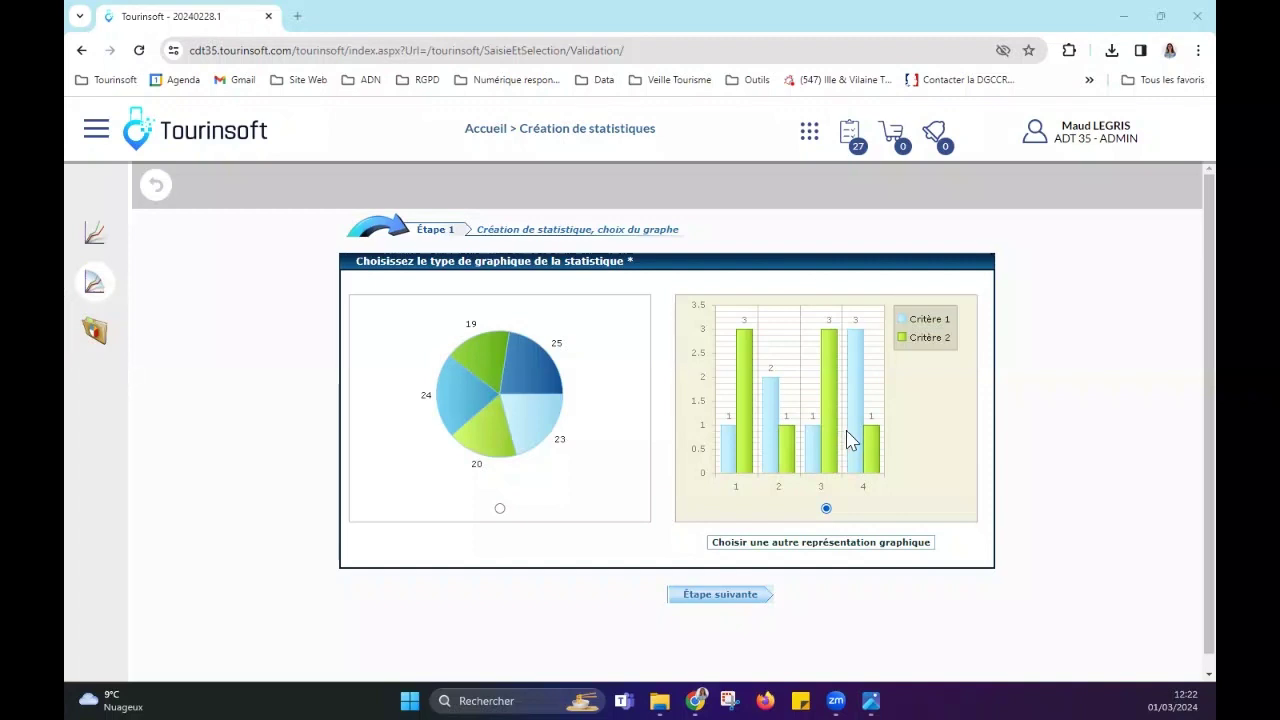
pyautogui.click(720, 597)
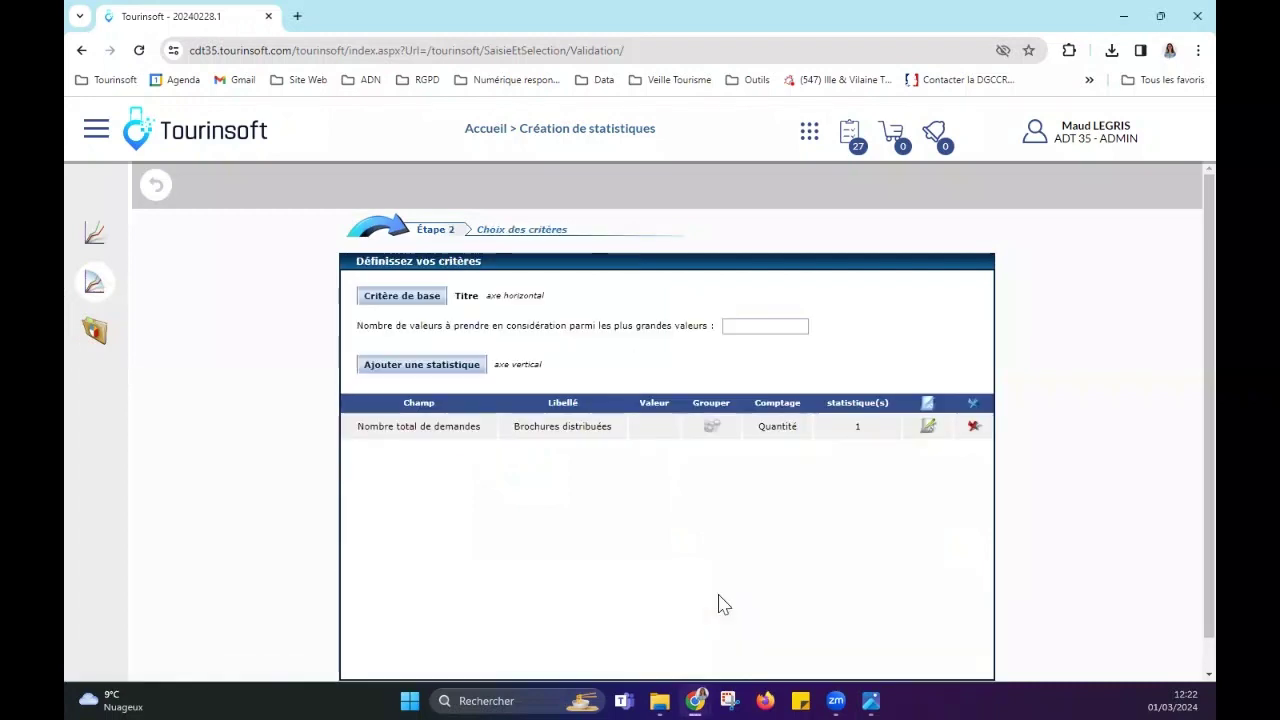
pyautogui.scroll(-1, 920, 432)
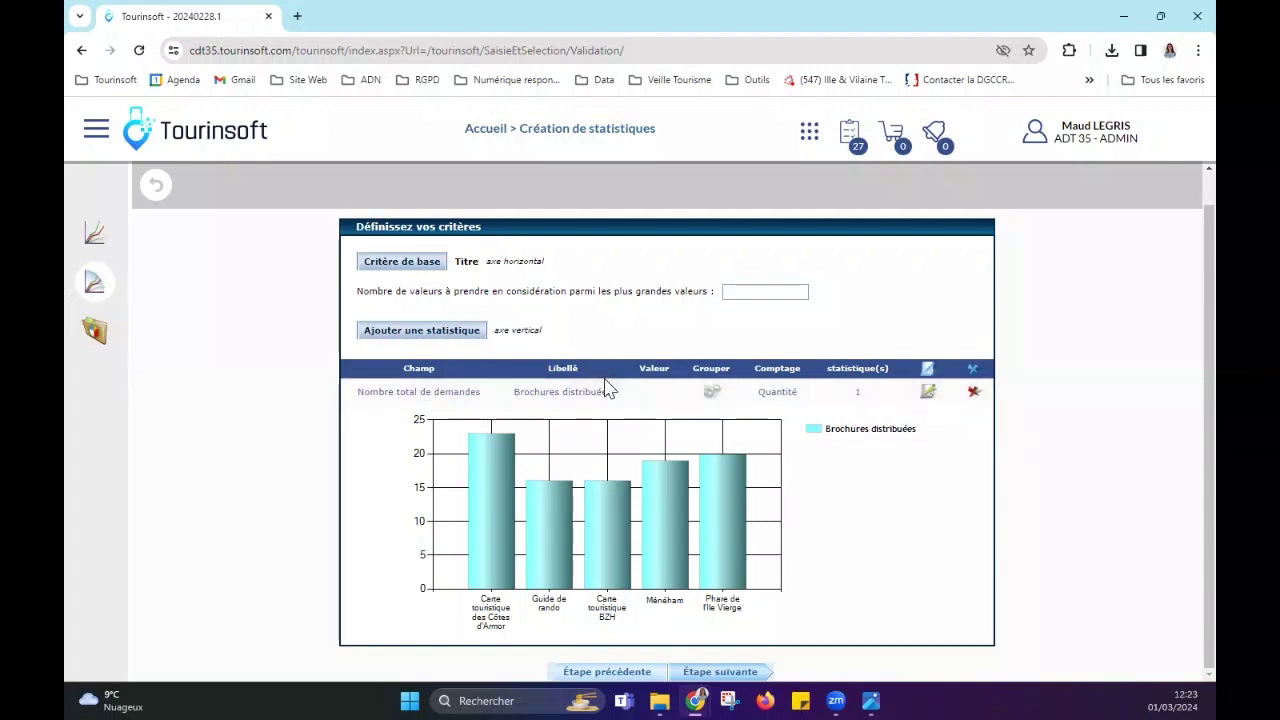
pyautogui.click(720, 676)
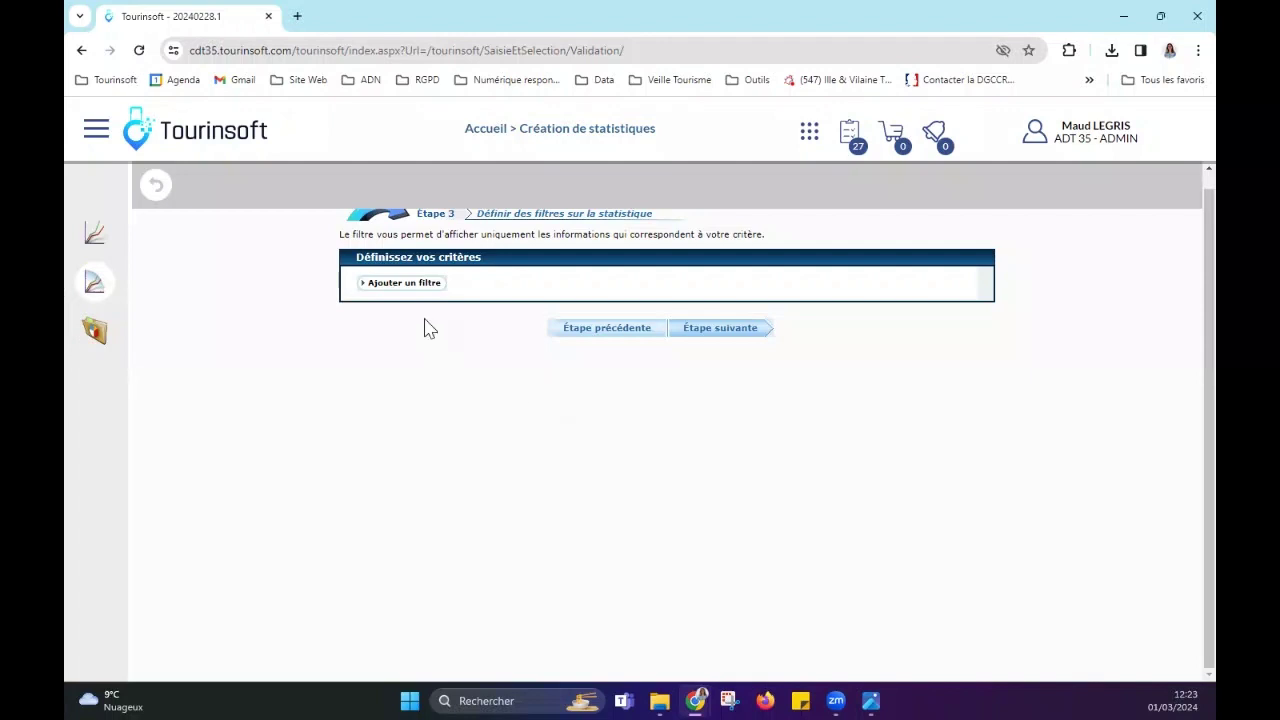
# Step: Start a new filter on the Département address field and select Finistère as a value
pyautogui.click(412, 284)
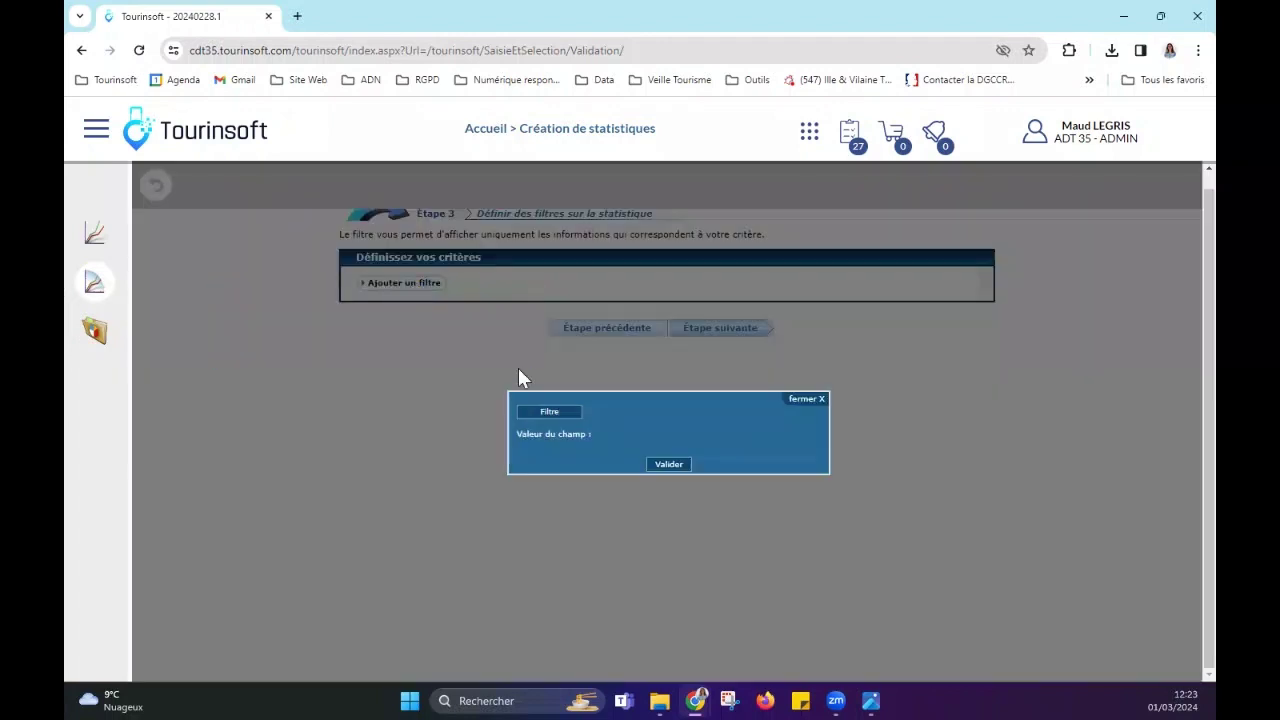
pyautogui.click(575, 413)
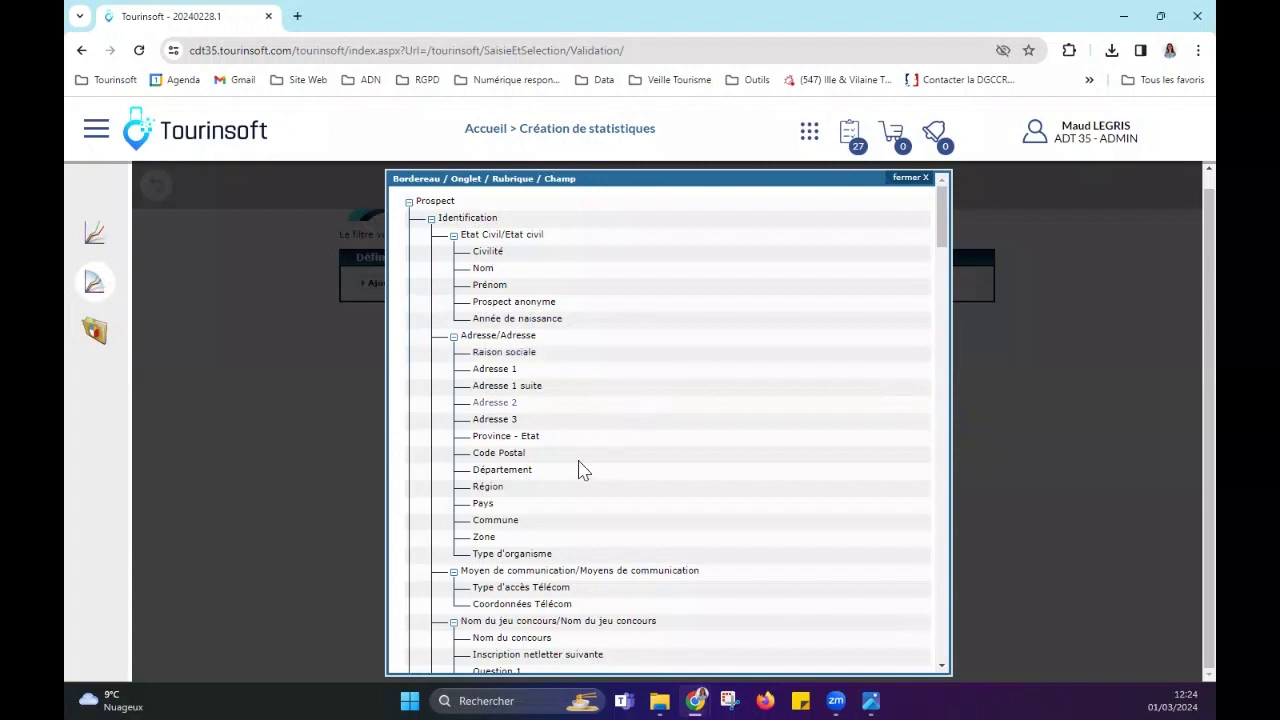
pyautogui.click(514, 471)
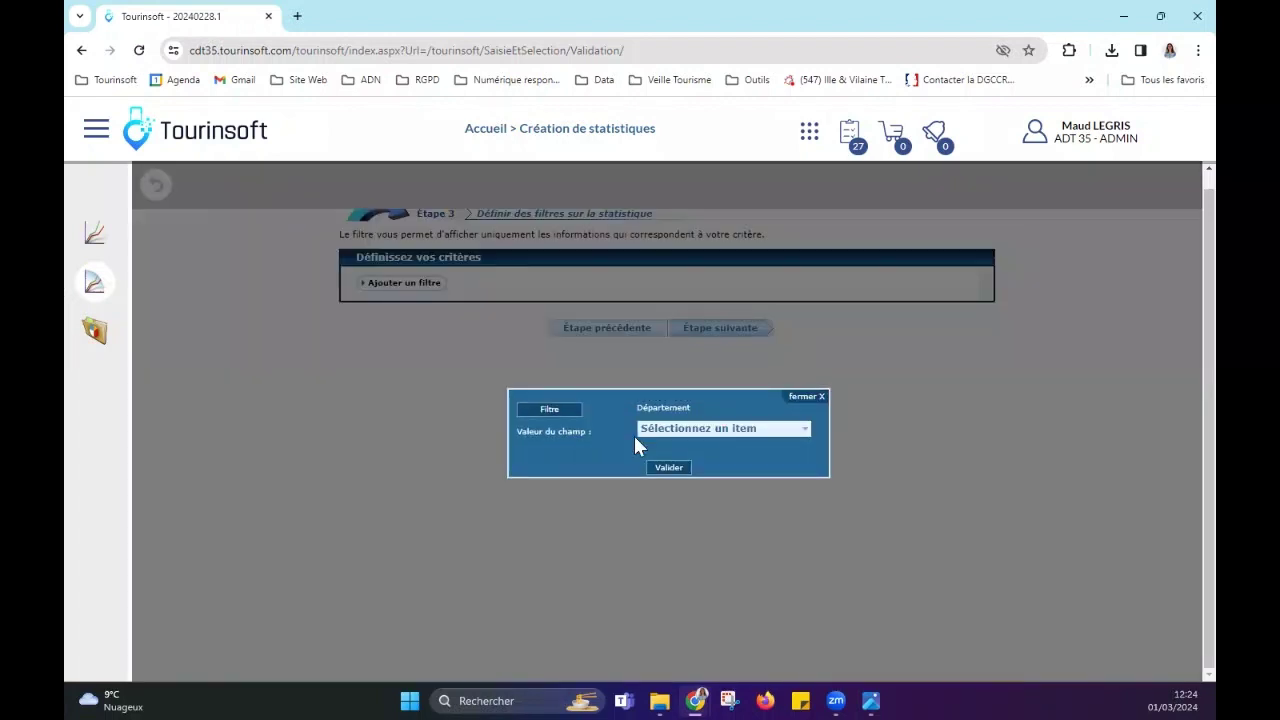
pyautogui.click(708, 430)
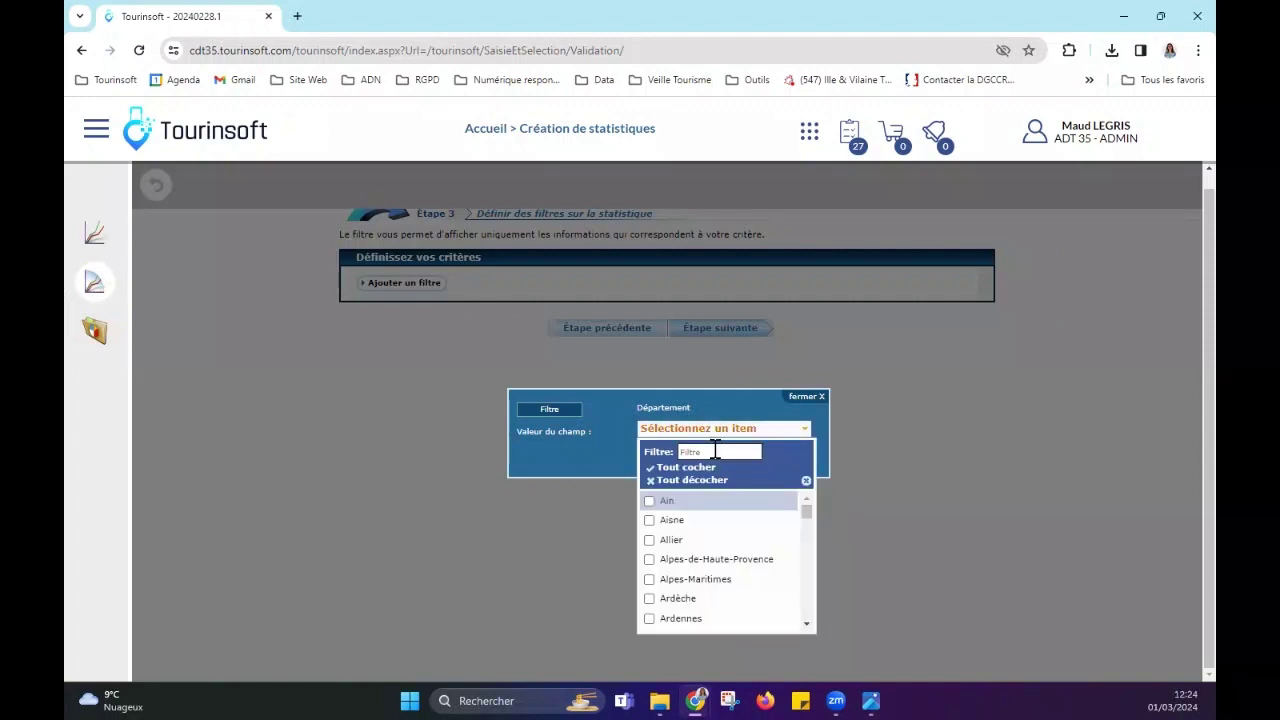
pyautogui.click(717, 451)
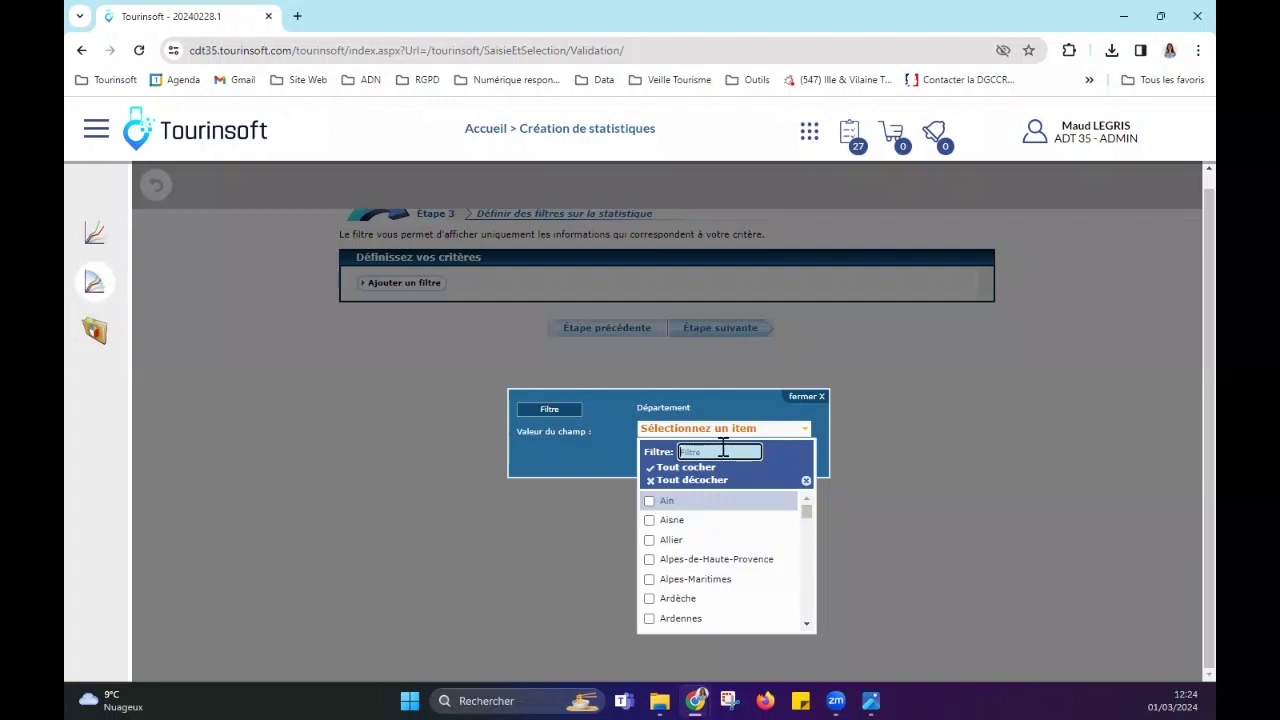
pyautogui.write('fi')
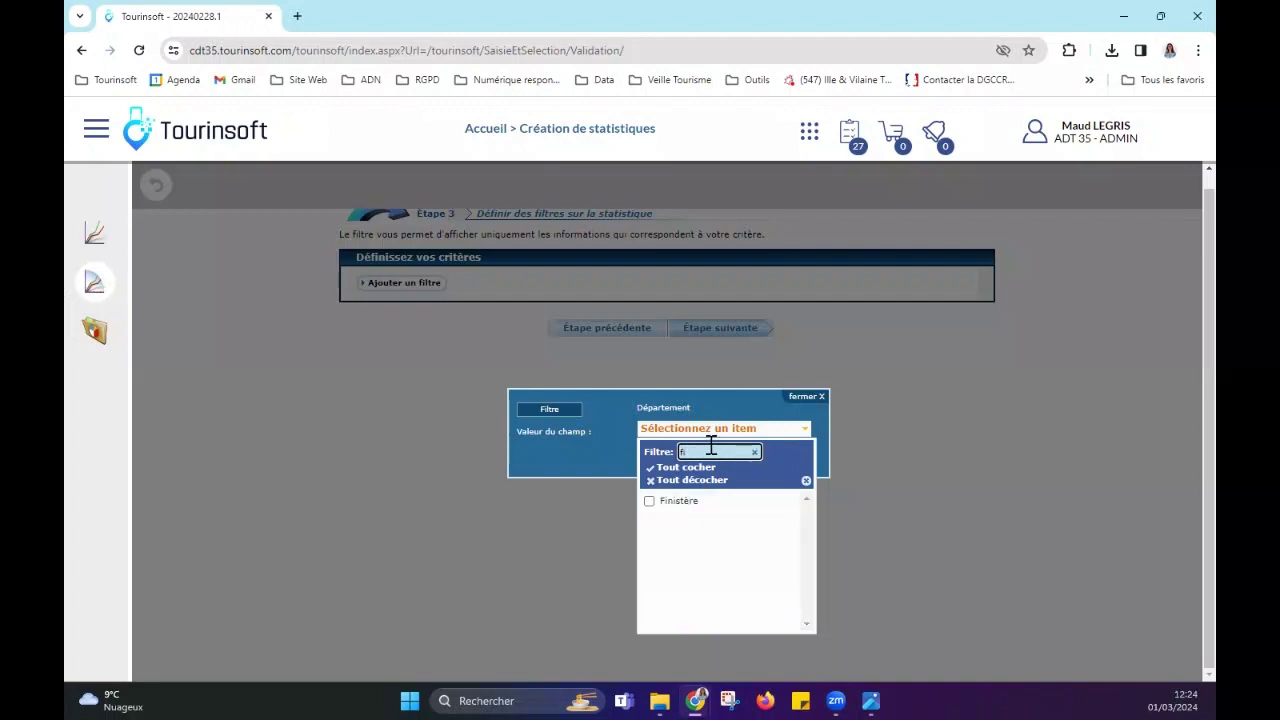
pyautogui.press('Return')
# Step: Add Côtes-d'Armor and Morbihan to the departments selected for the filter
pyautogui.click(715, 451)
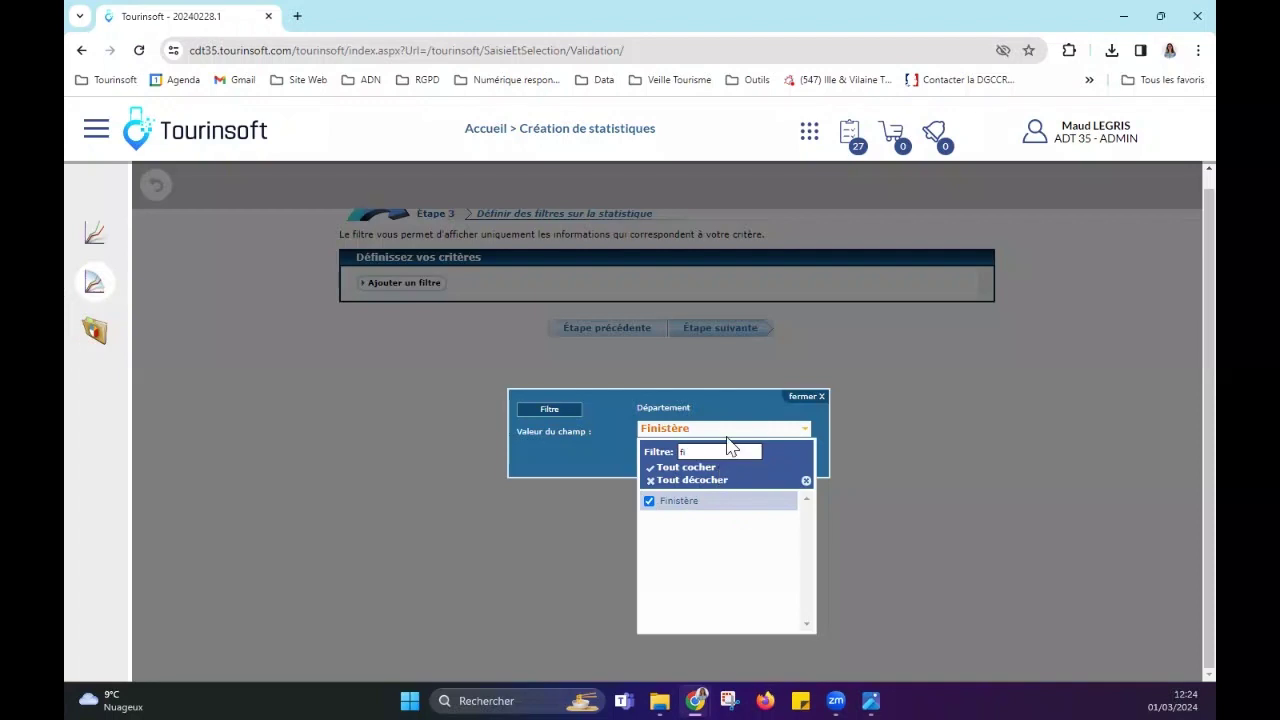
pyautogui.press('BackSpace')
pyautogui.press('BackSpace')
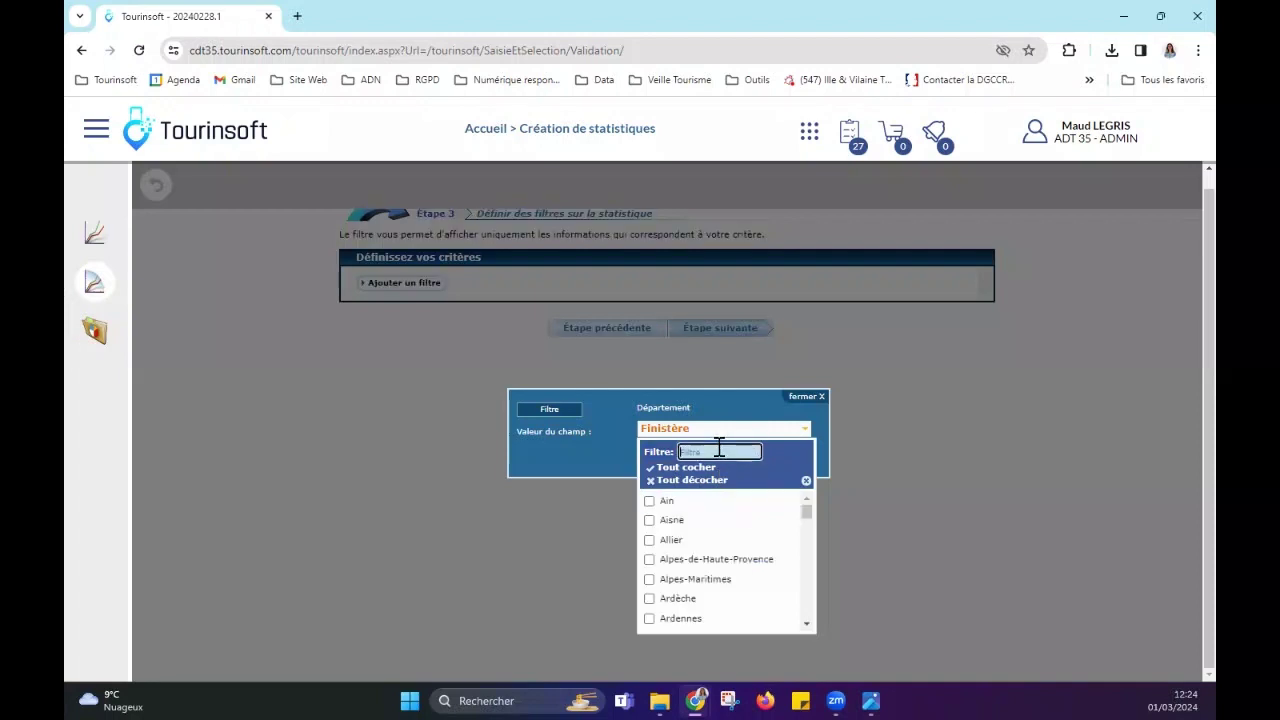
pyautogui.write('cô')
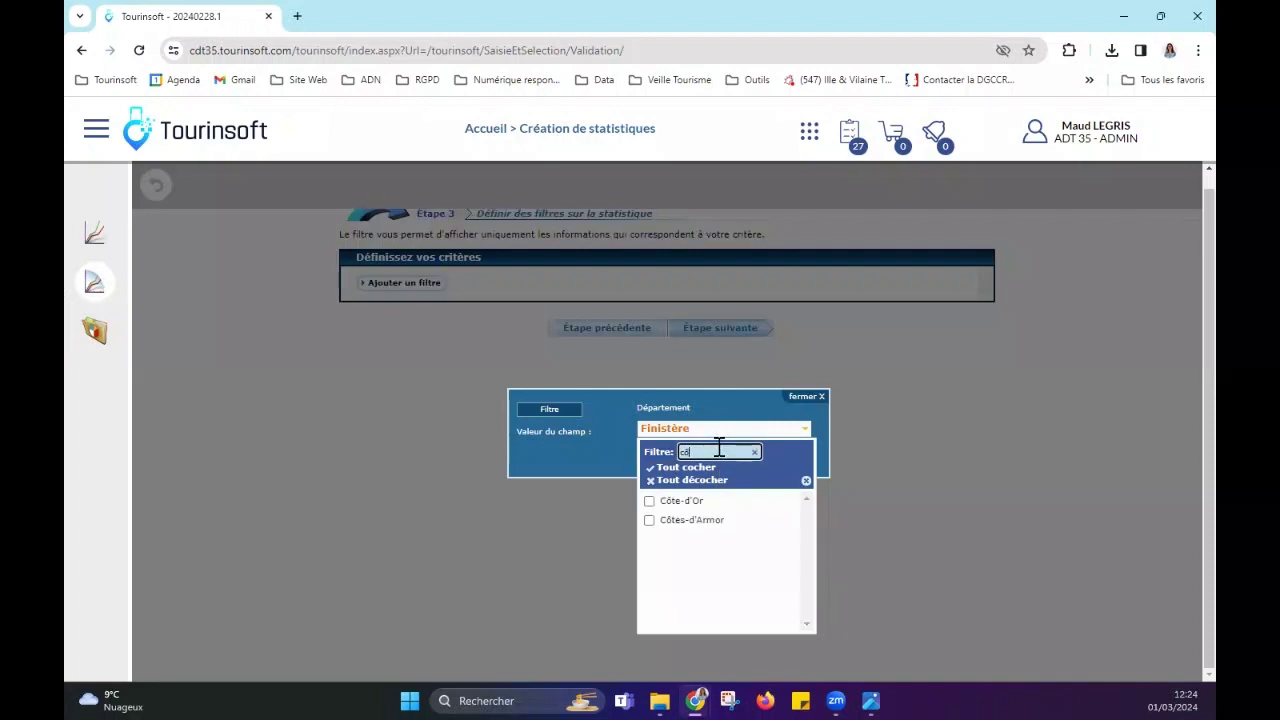
pyautogui.click(705, 521)
pyautogui.click(718, 450)
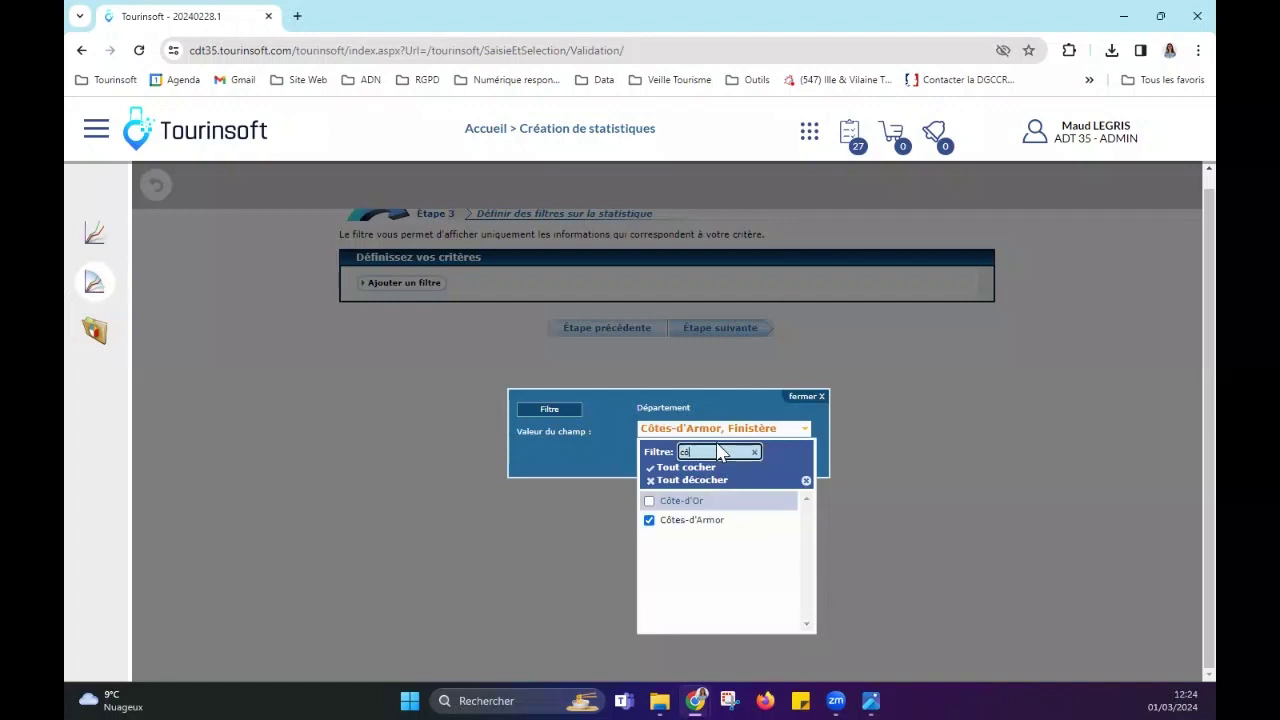
pyautogui.press('BackSpace')
pyautogui.press('BackSpace')
pyautogui.write('mor')
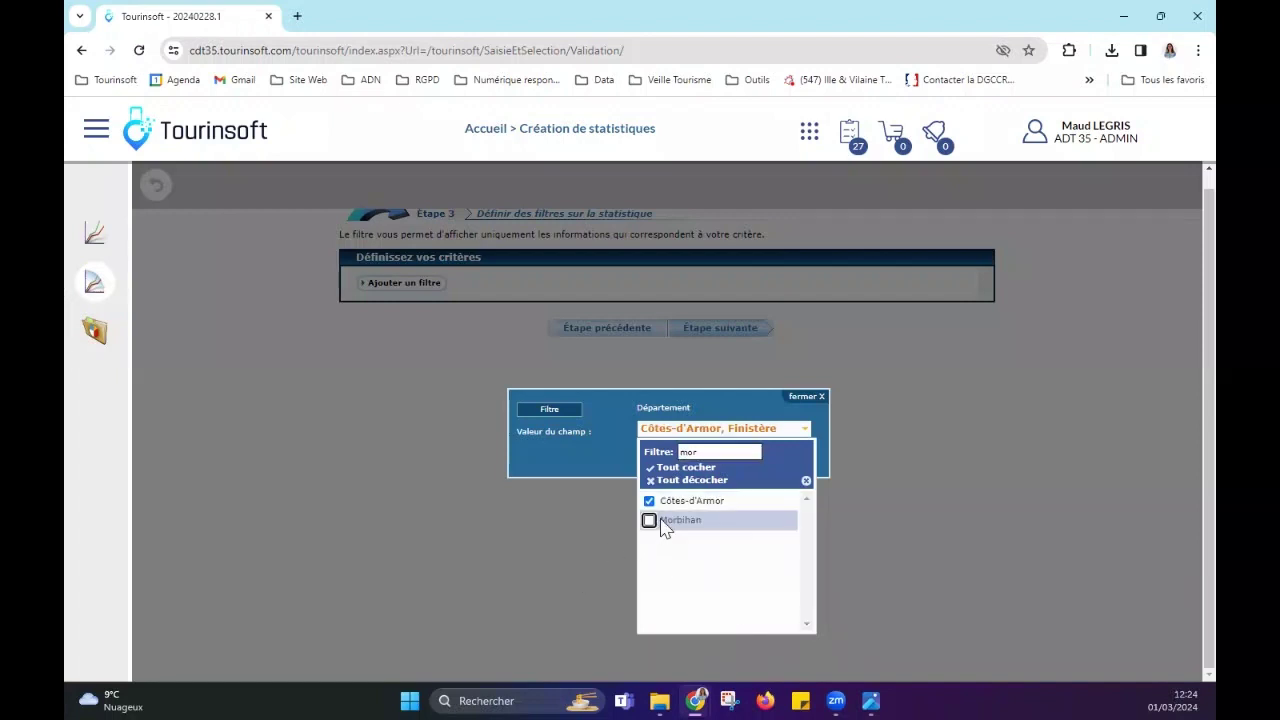
pyautogui.click(649, 520)
# Step: Validate the department filter, close its dialog and proceed to the title and saving options
pyautogui.click(756, 452)
pyautogui.press('BackSpace')
pyautogui.press('BackSpace')
pyautogui.press('BackSpace')
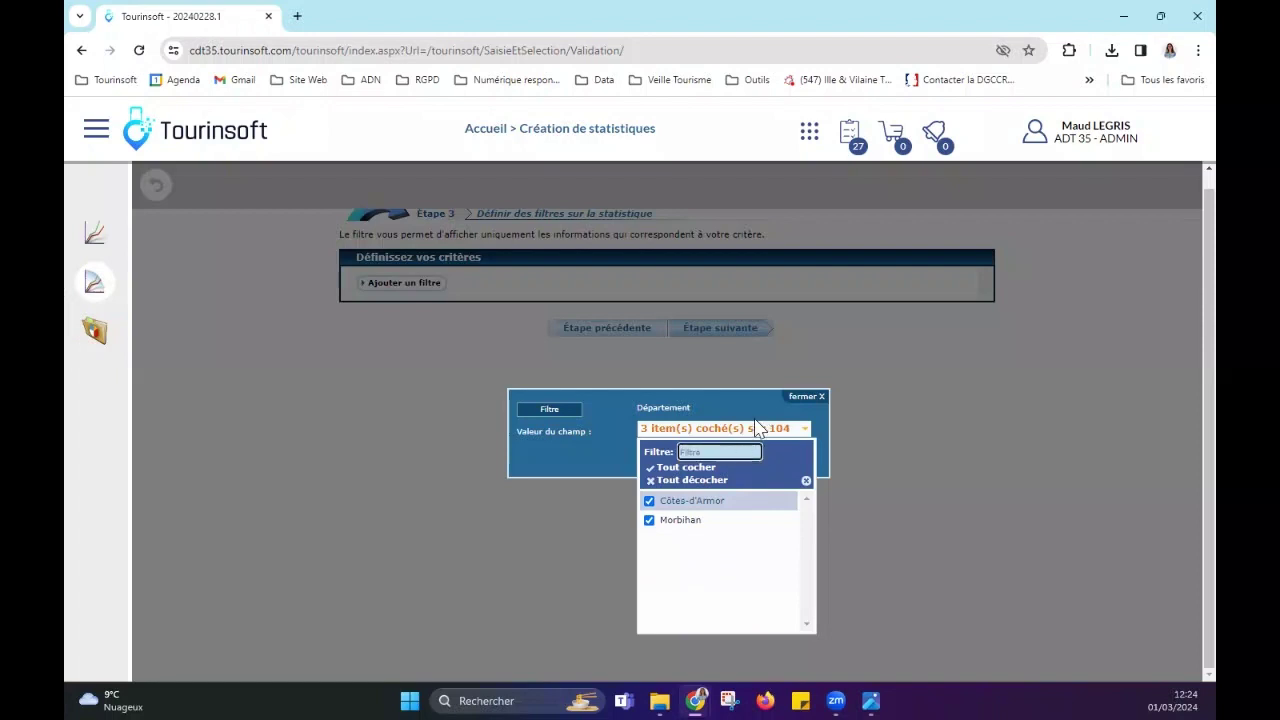
pyautogui.click(768, 428)
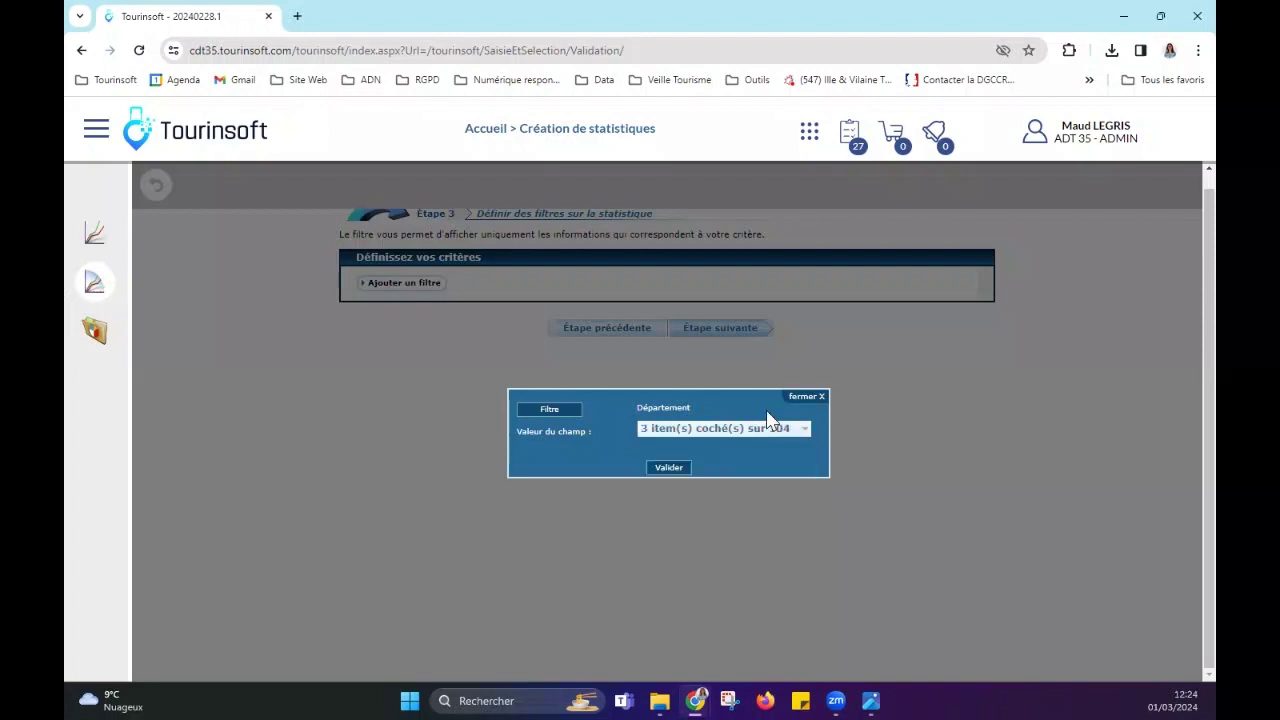
pyautogui.click(669, 466)
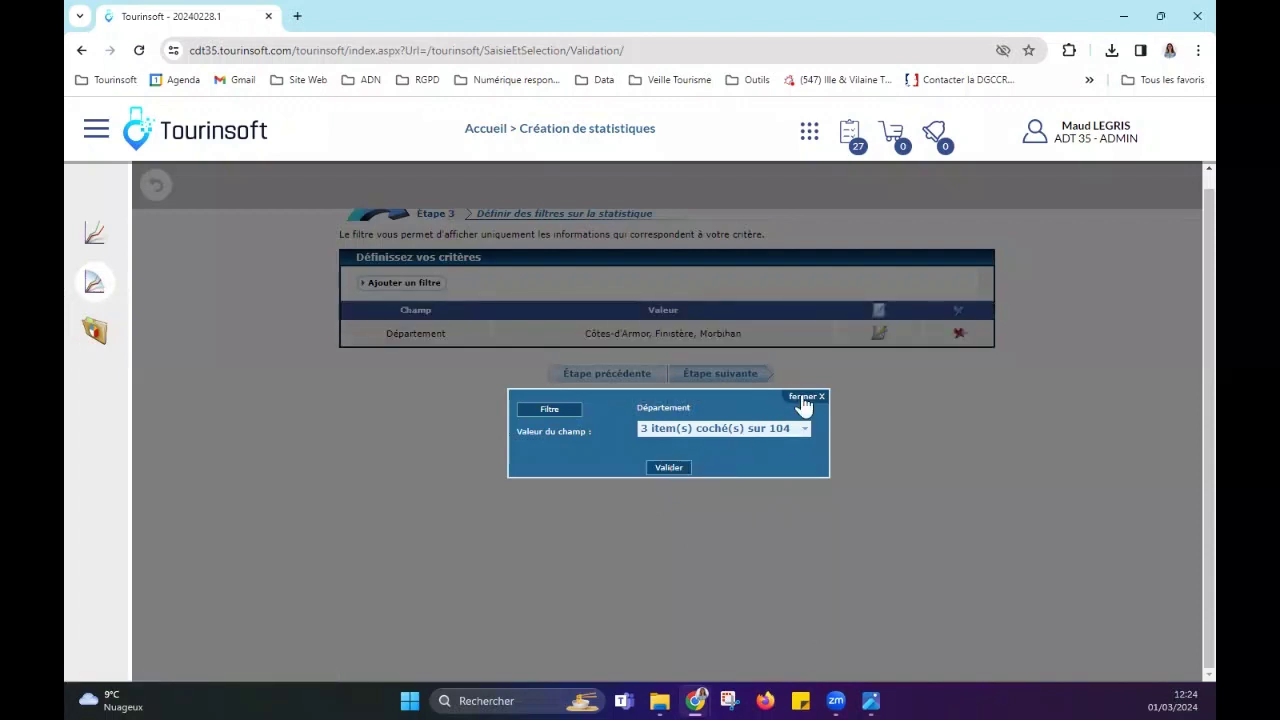
pyautogui.click(804, 398)
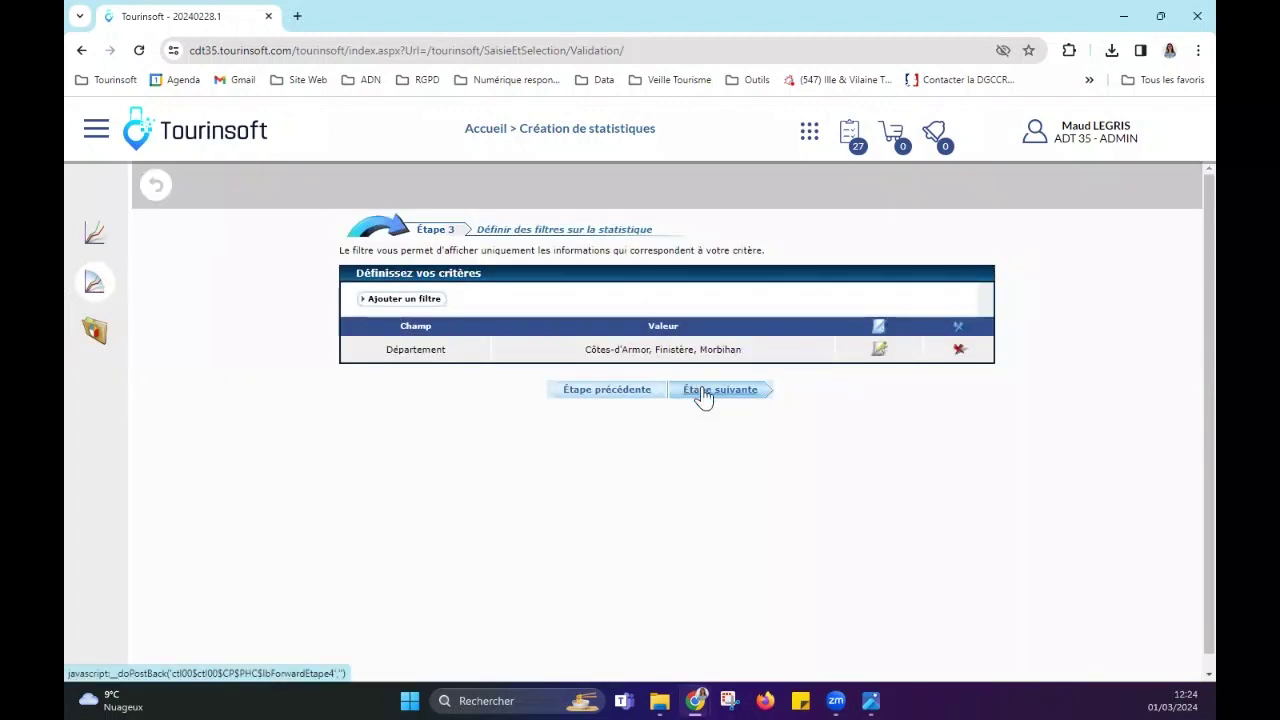
pyautogui.click(735, 398)
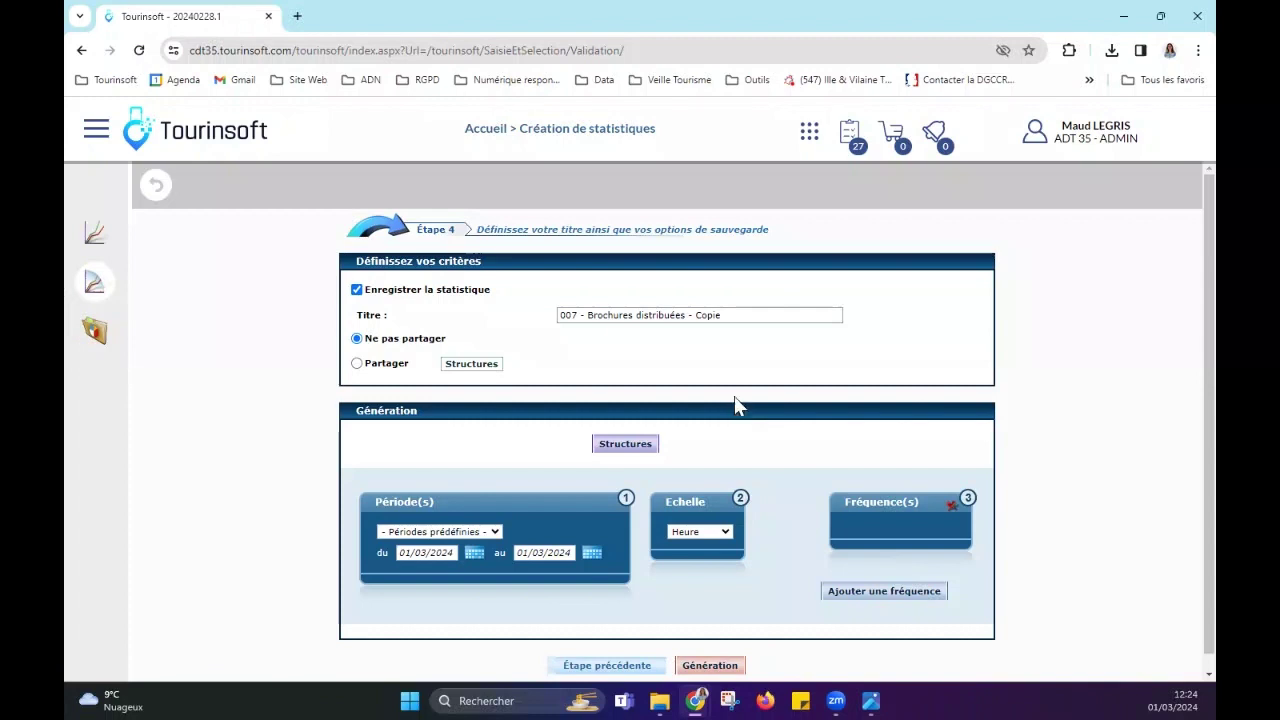
# Step: Rename the copied statistic "007 - Brochures distribuées pour les départements bretons"
pyautogui.click(753, 318)
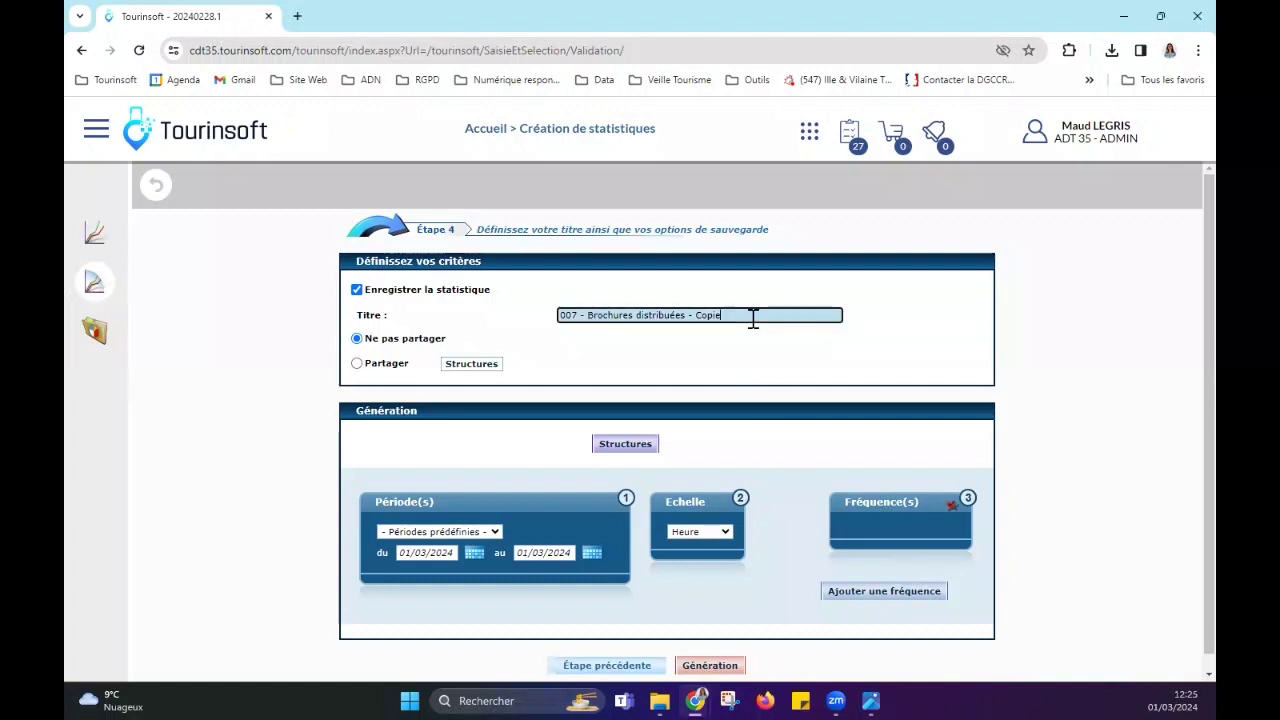
pyautogui.press('BackSpace')
pyautogui.press('BackSpace')
pyautogui.write('pour les départements brets')
pyautogui.write('ns')
# Step: Share the statistic and add OT - FOUGERES to the structures it is shared with
pyautogui.click(361, 354)
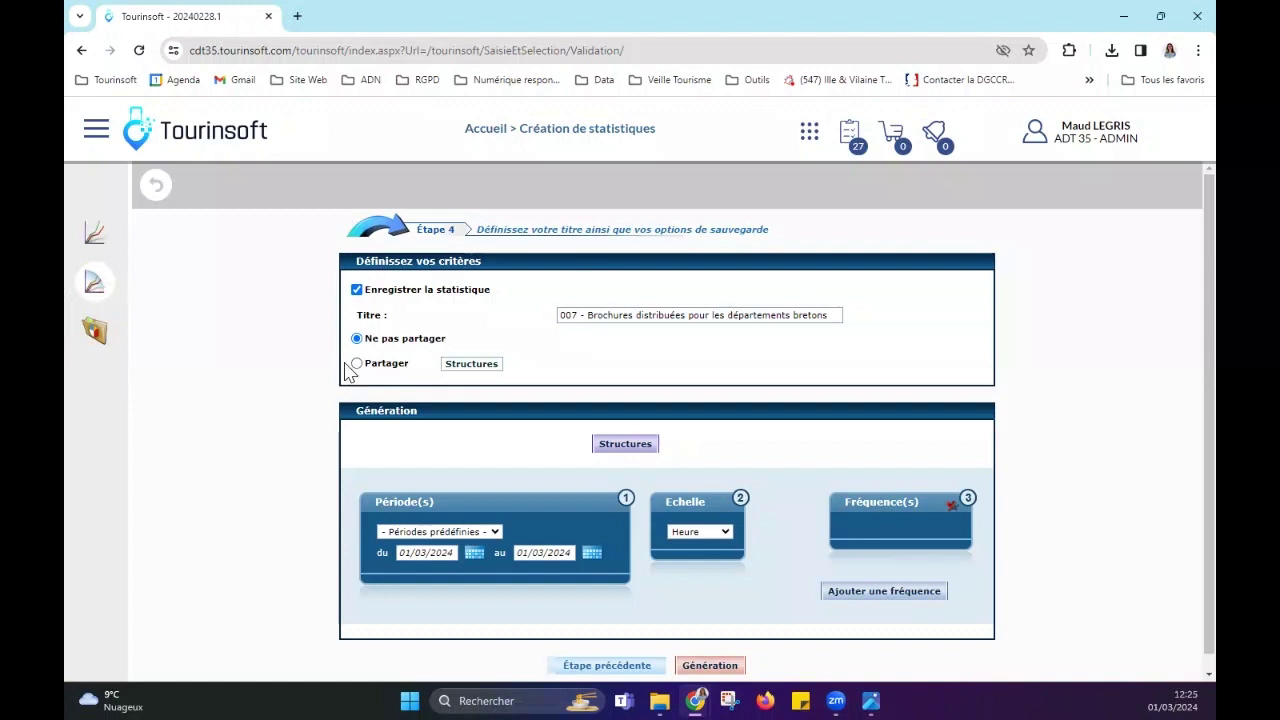
pyautogui.click(356, 364)
pyautogui.click(483, 365)
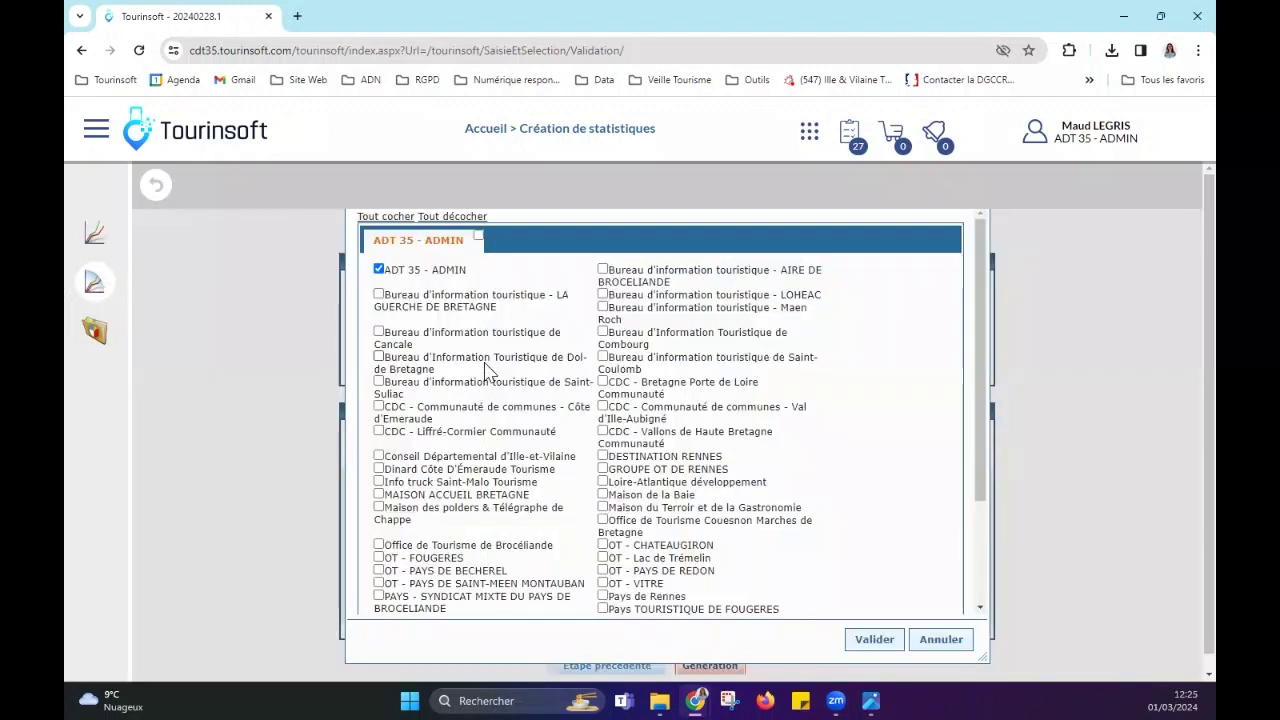
pyautogui.scroll(-3, 500, 357)
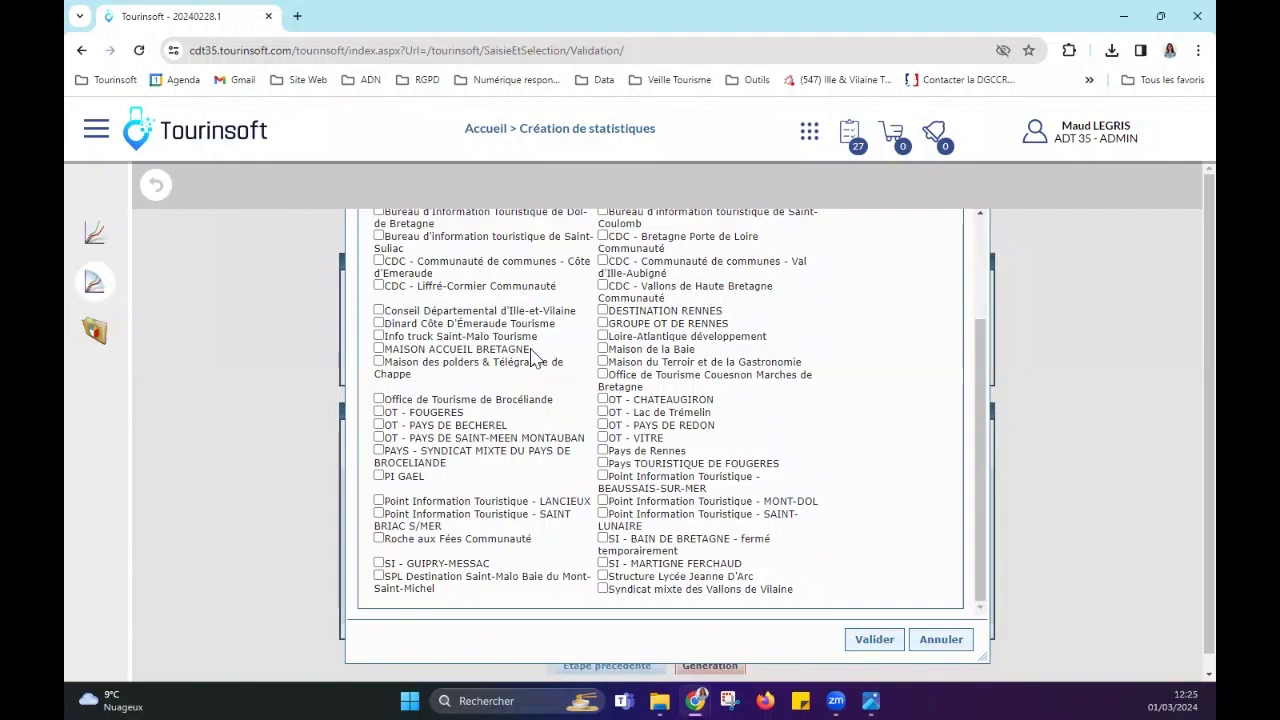
pyautogui.scroll(3, 533, 357)
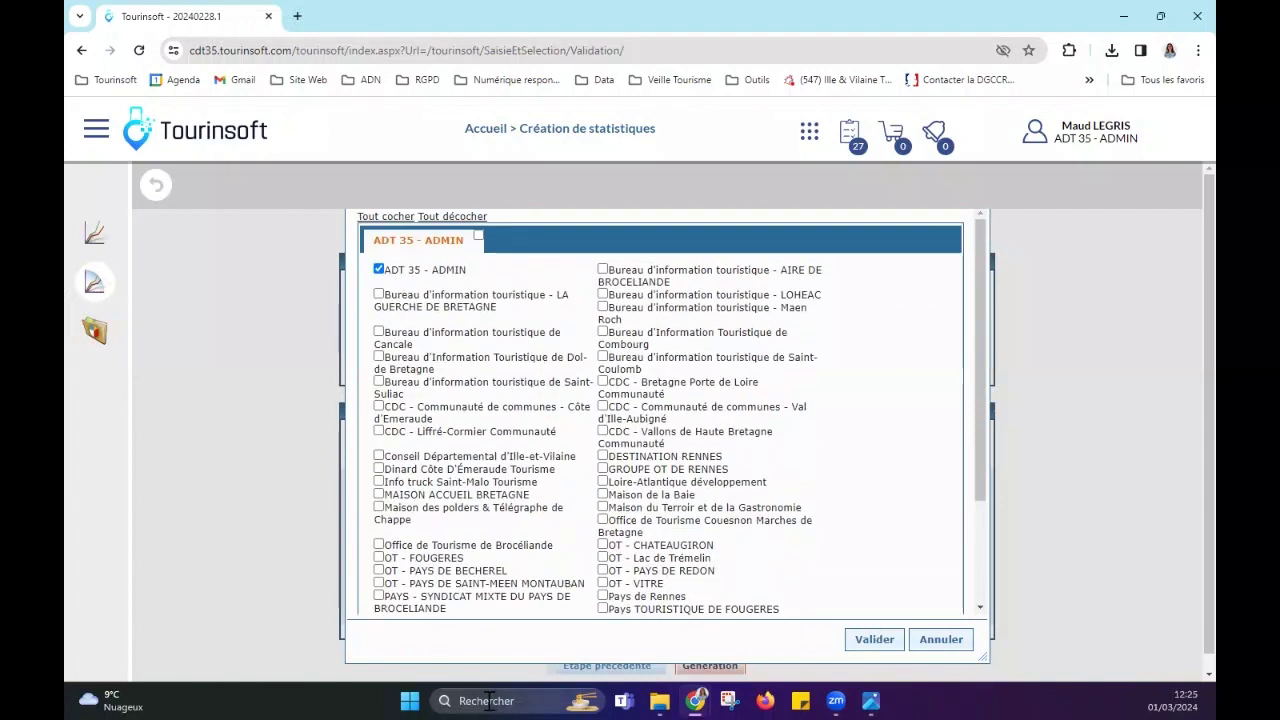
pyautogui.click(430, 559)
pyautogui.scroll(-3, 751, 523)
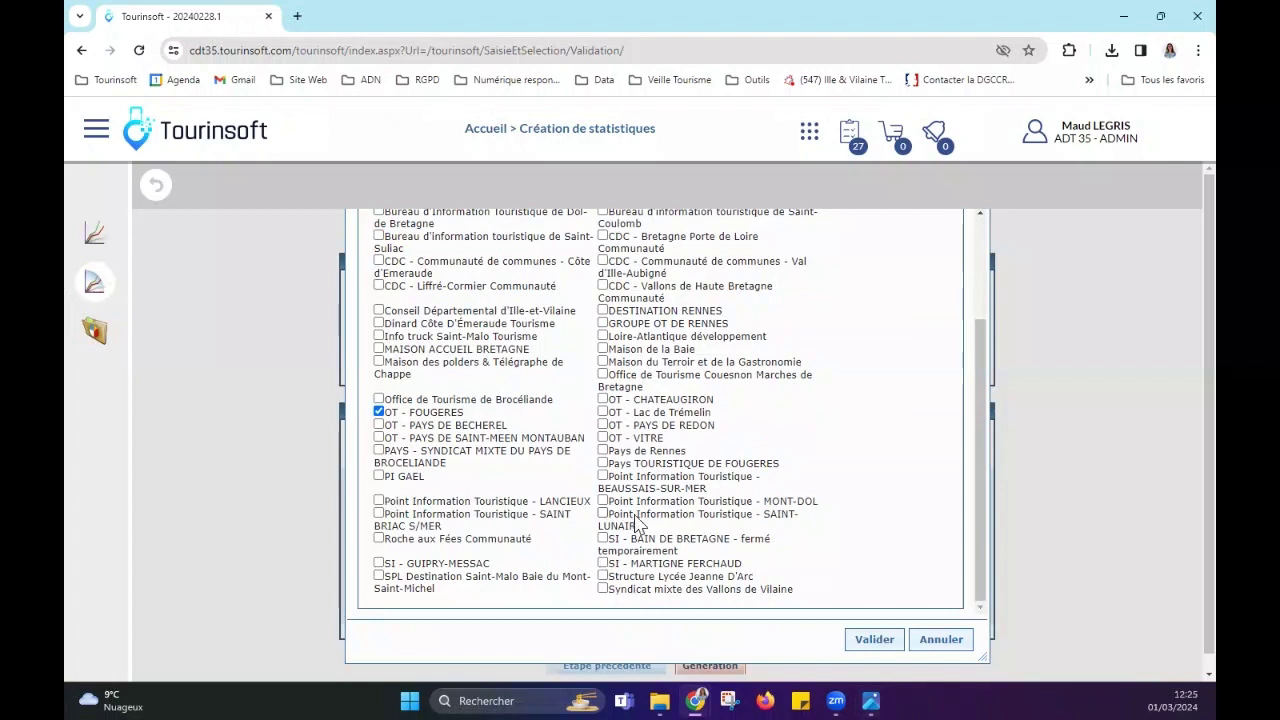
pyautogui.click(866, 646)
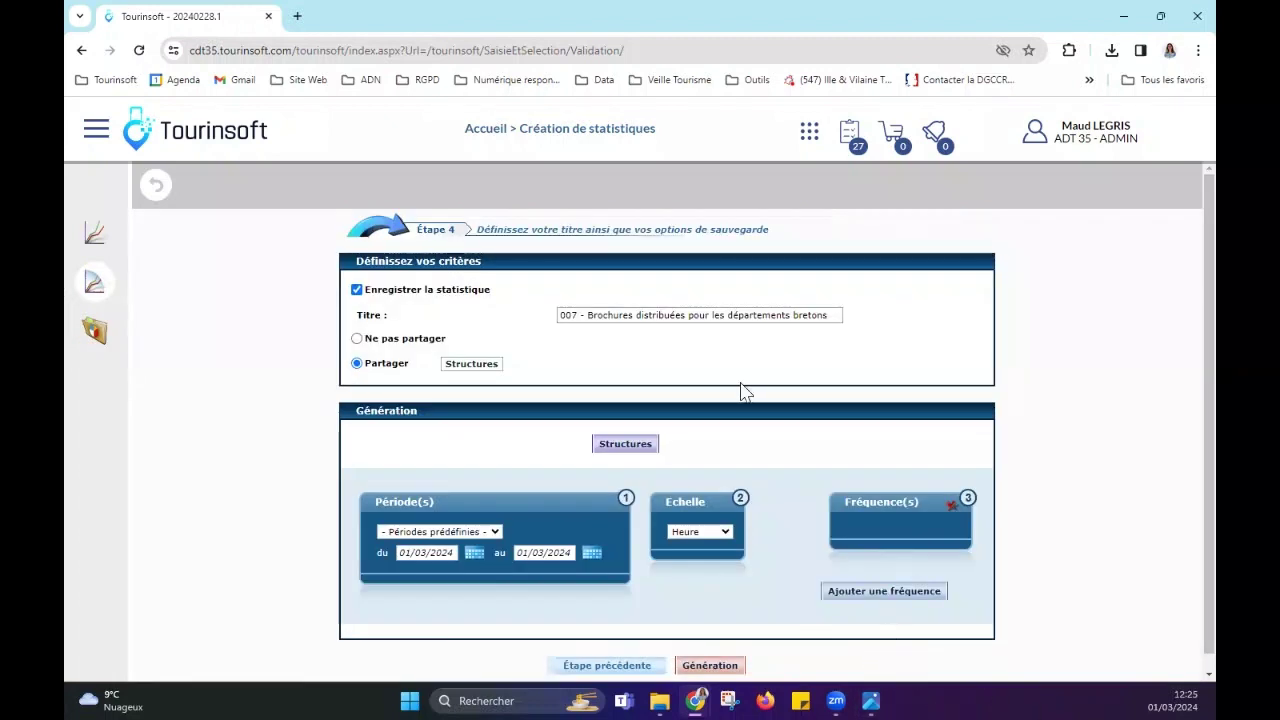
# Step: Select OT - FOUGERES instead of ADT 35 - ADMIN as the structure used for generating the statistic and validate the choice
pyautogui.scroll(-1, 743, 391)
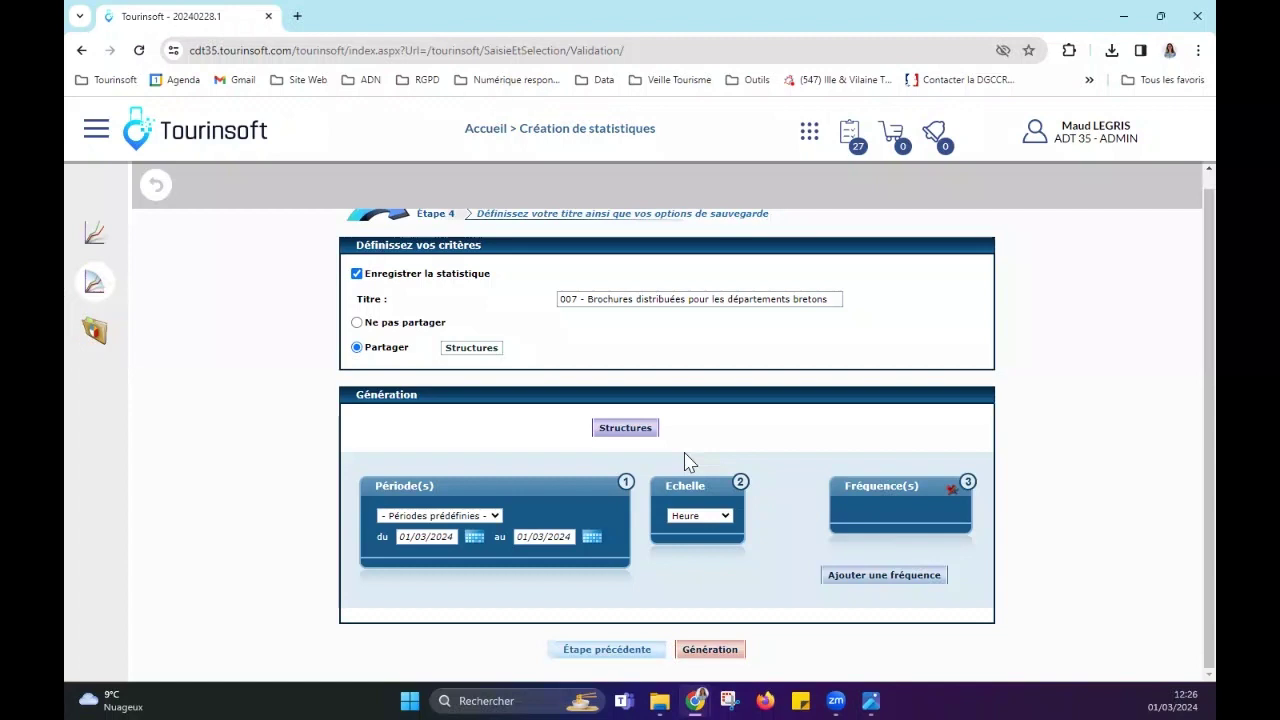
pyautogui.click(634, 432)
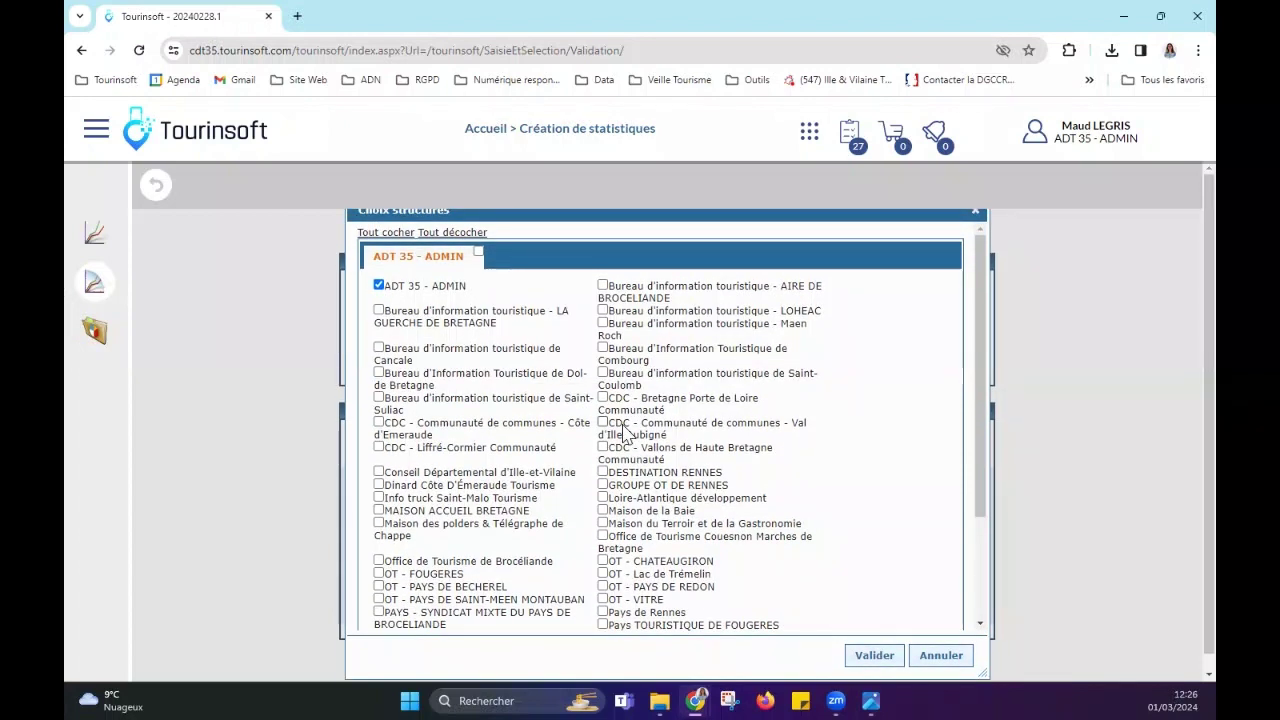
pyautogui.click(379, 286)
pyautogui.click(409, 576)
pyautogui.scroll(-3, 640, 600)
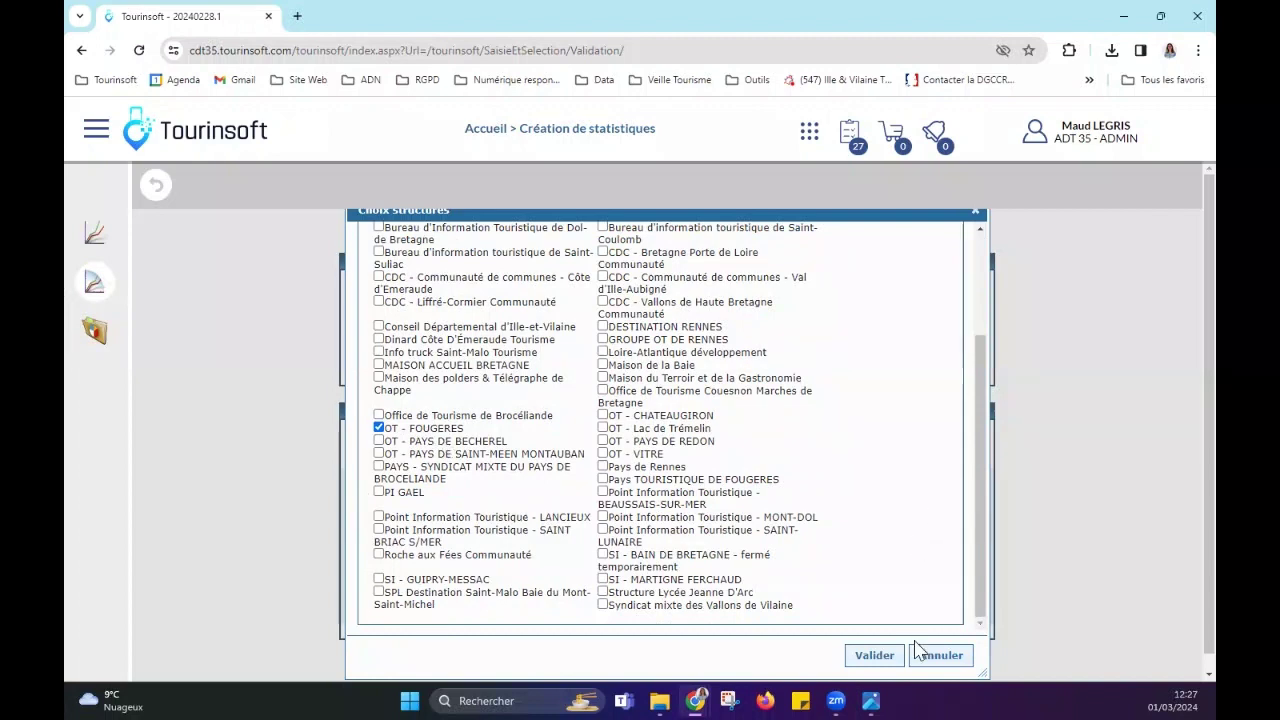
pyautogui.click(880, 658)
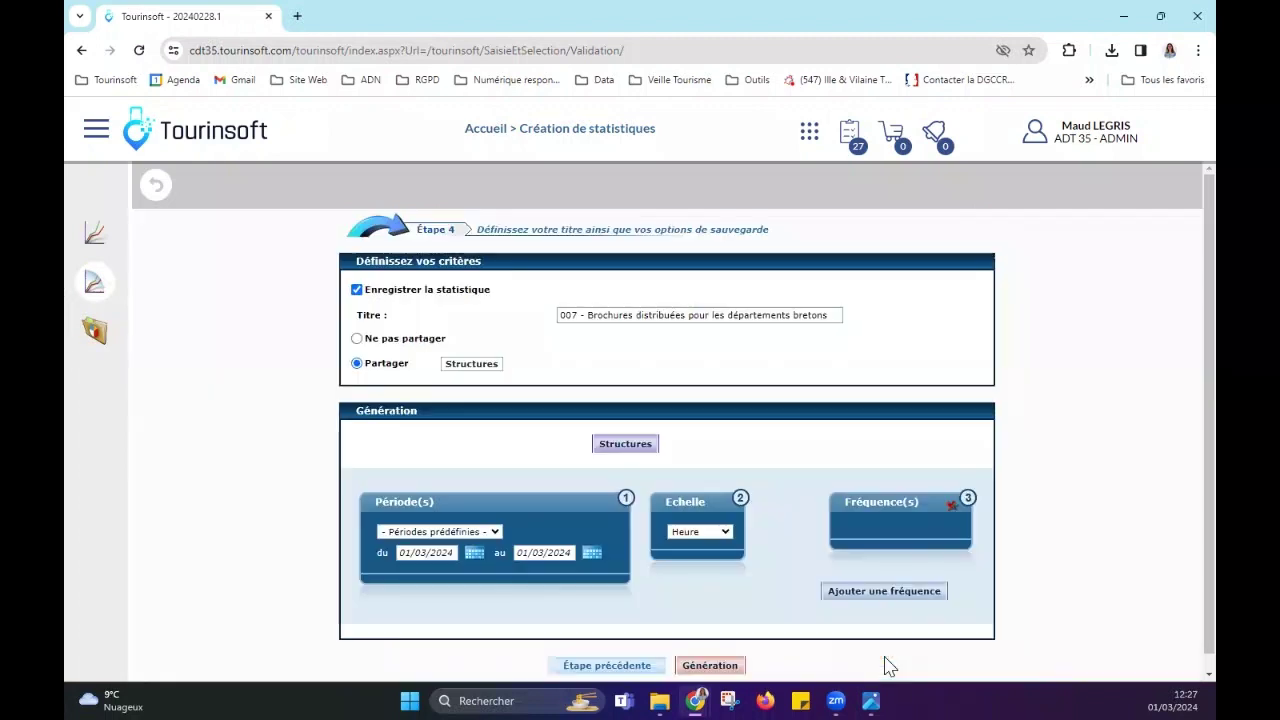
# Step: Set the generation period to Le mois précédent and review the scales offered, keeping Semaine
pyautogui.scroll(-1, 860, 610)
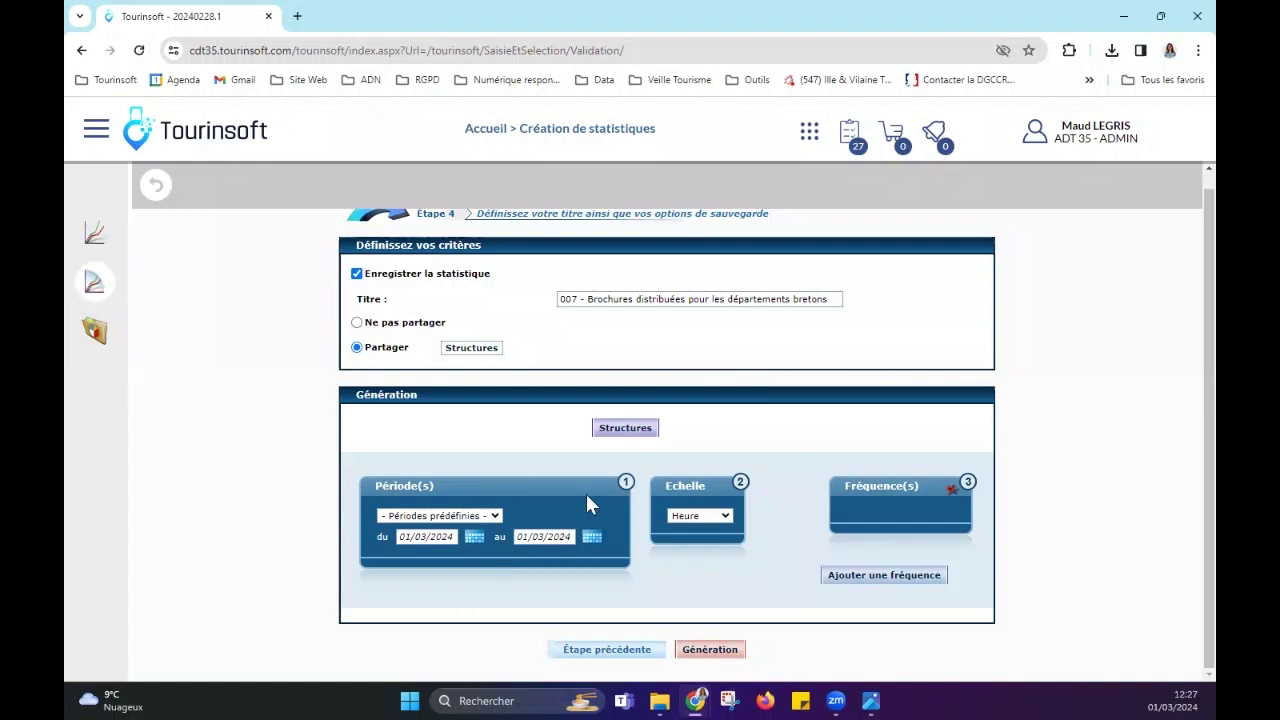
pyautogui.click(487, 517)
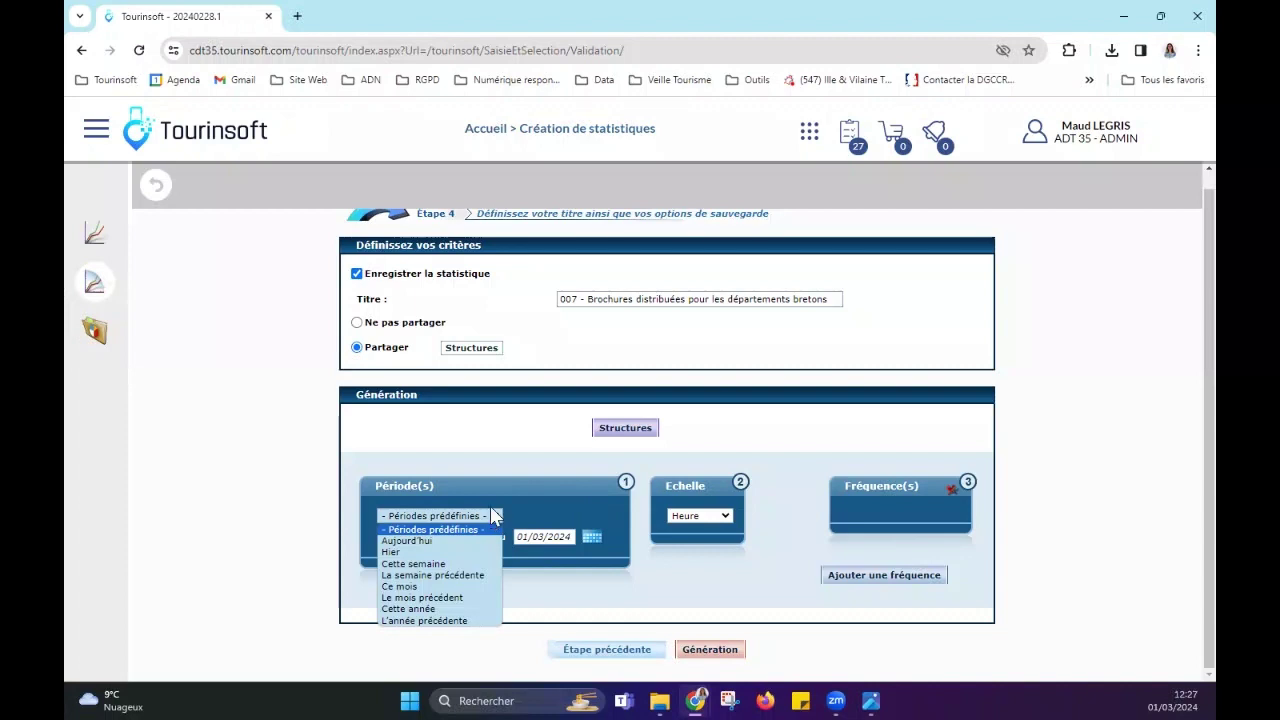
pyautogui.click(476, 598)
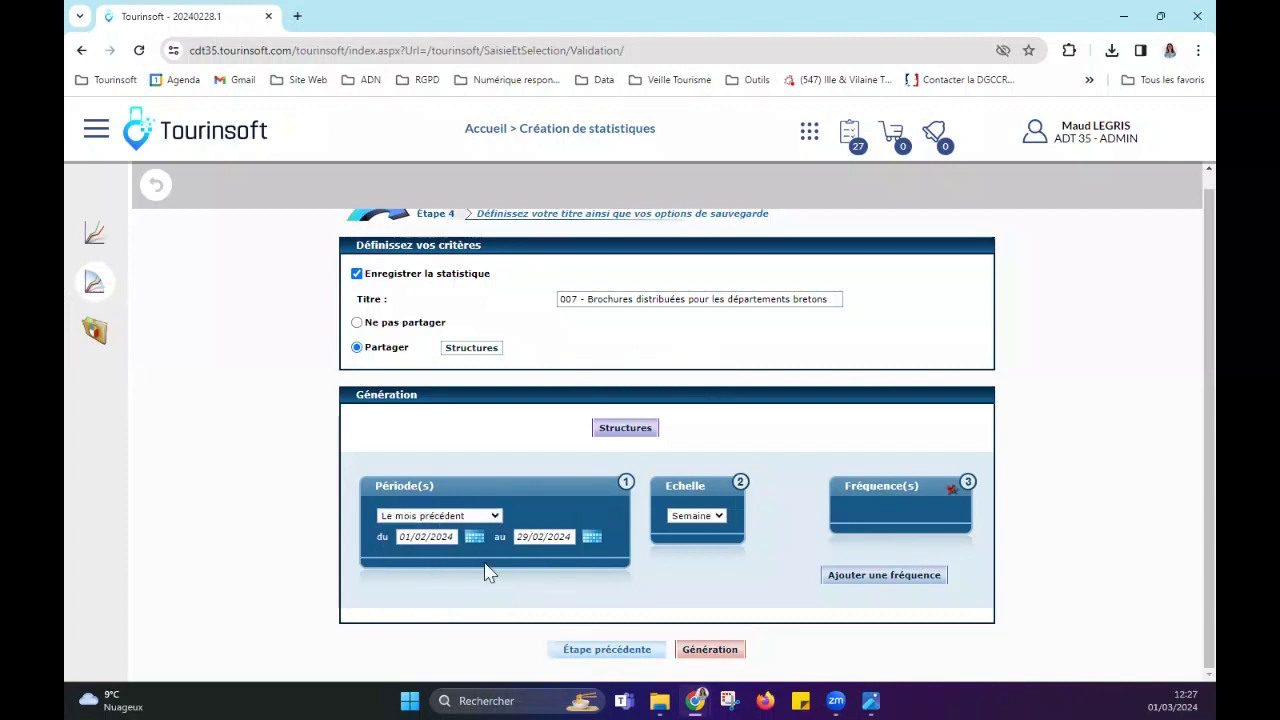
pyautogui.click(703, 520)
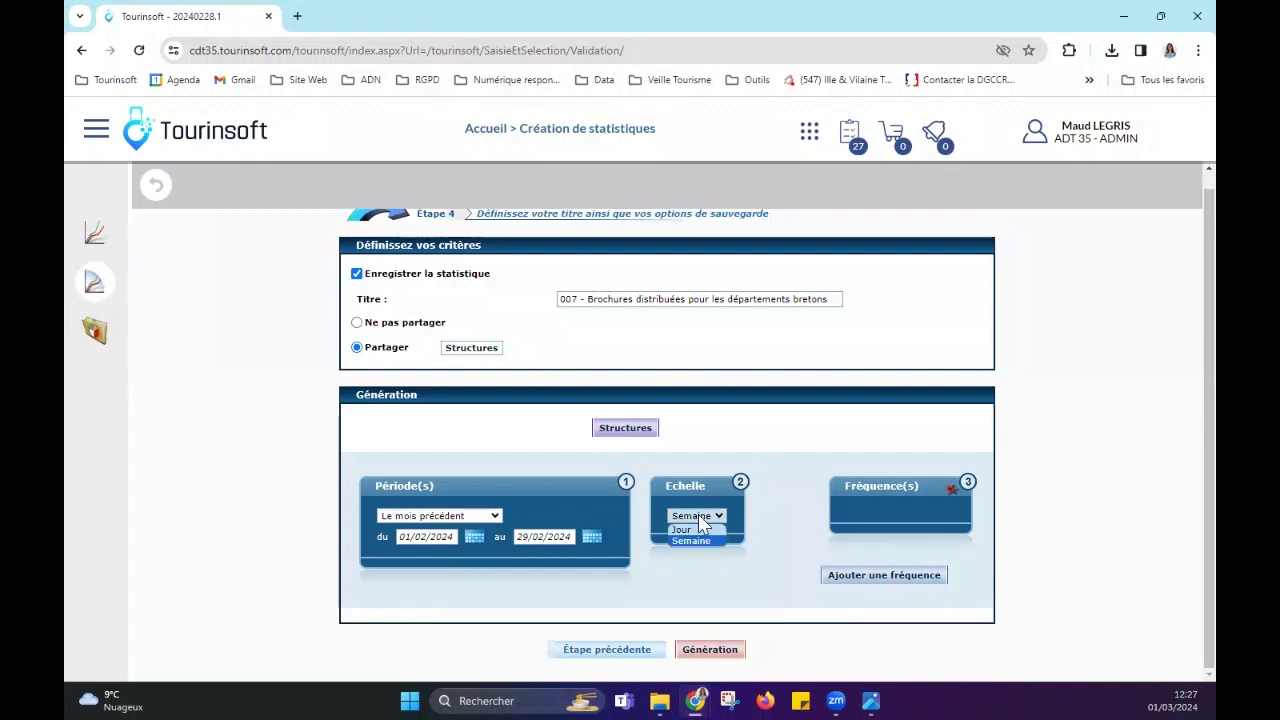
pyautogui.click(710, 515)
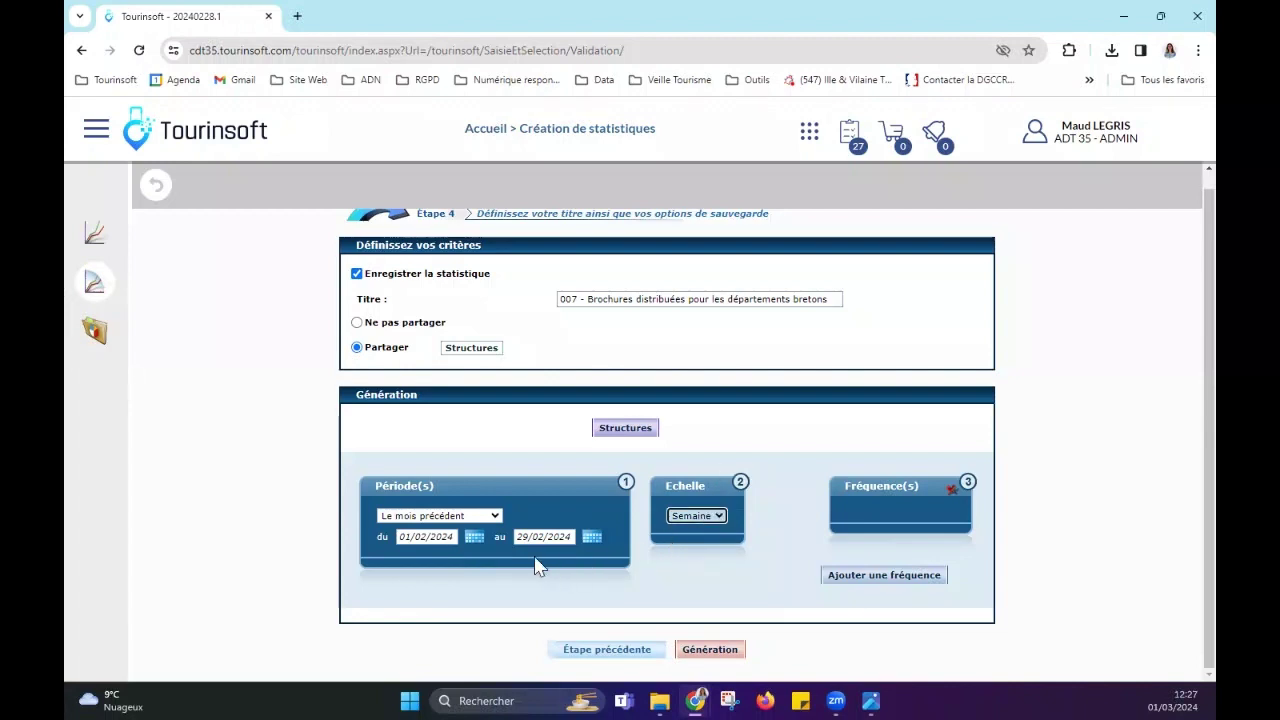
# Step: Change the generation period to L'année précédente with the Mois scale
pyautogui.click(484, 515)
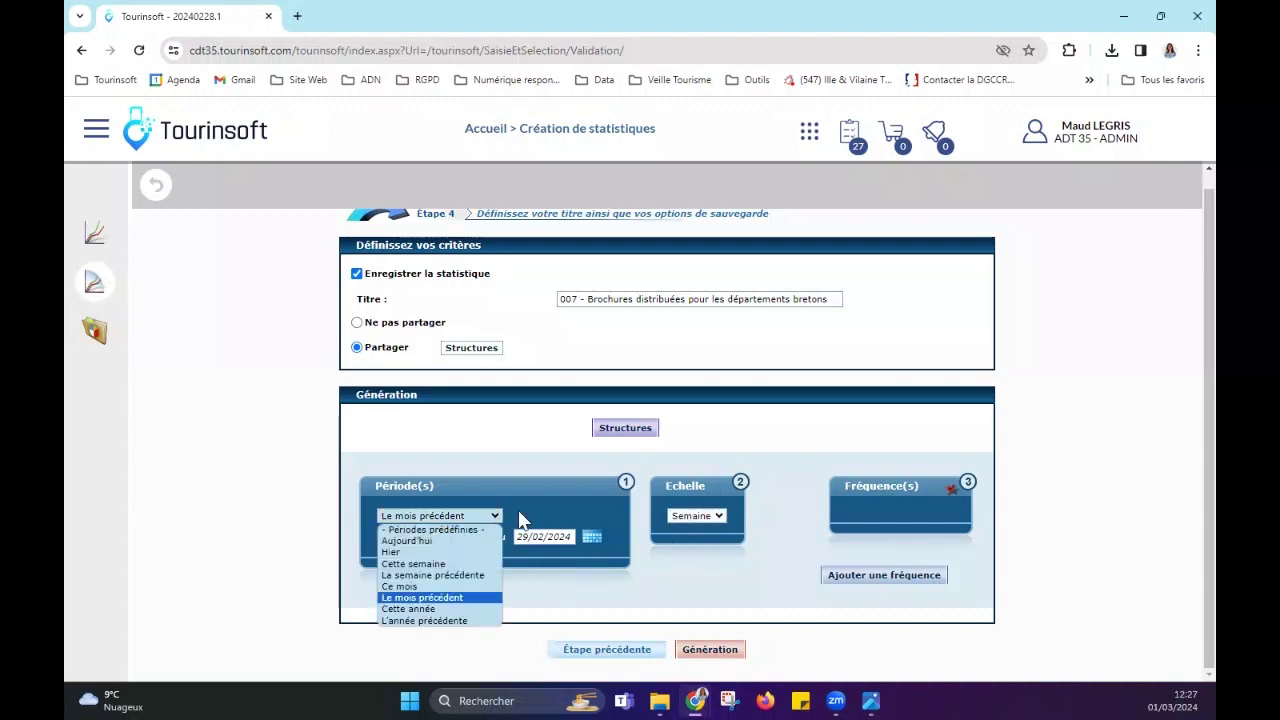
pyautogui.click(444, 621)
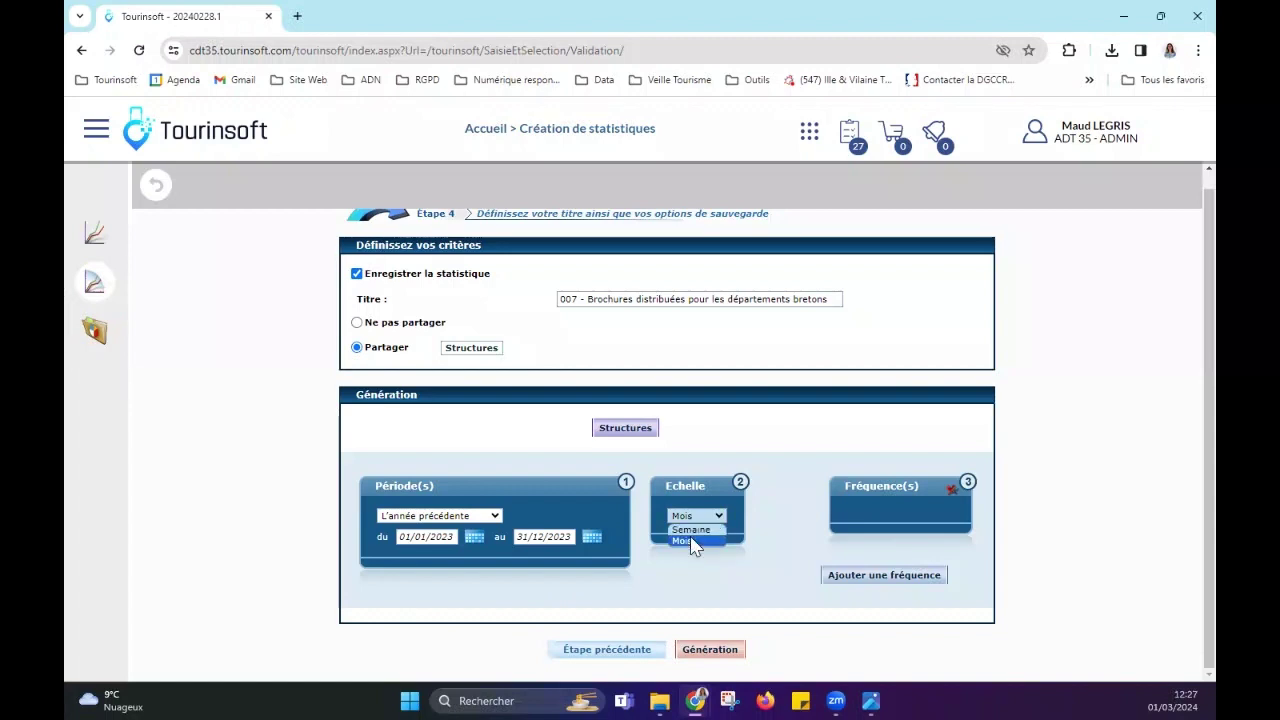
pyautogui.click(688, 540)
# Step: Switch the generation period to Ce mois and check which scales are available for it
pyautogui.click(474, 522)
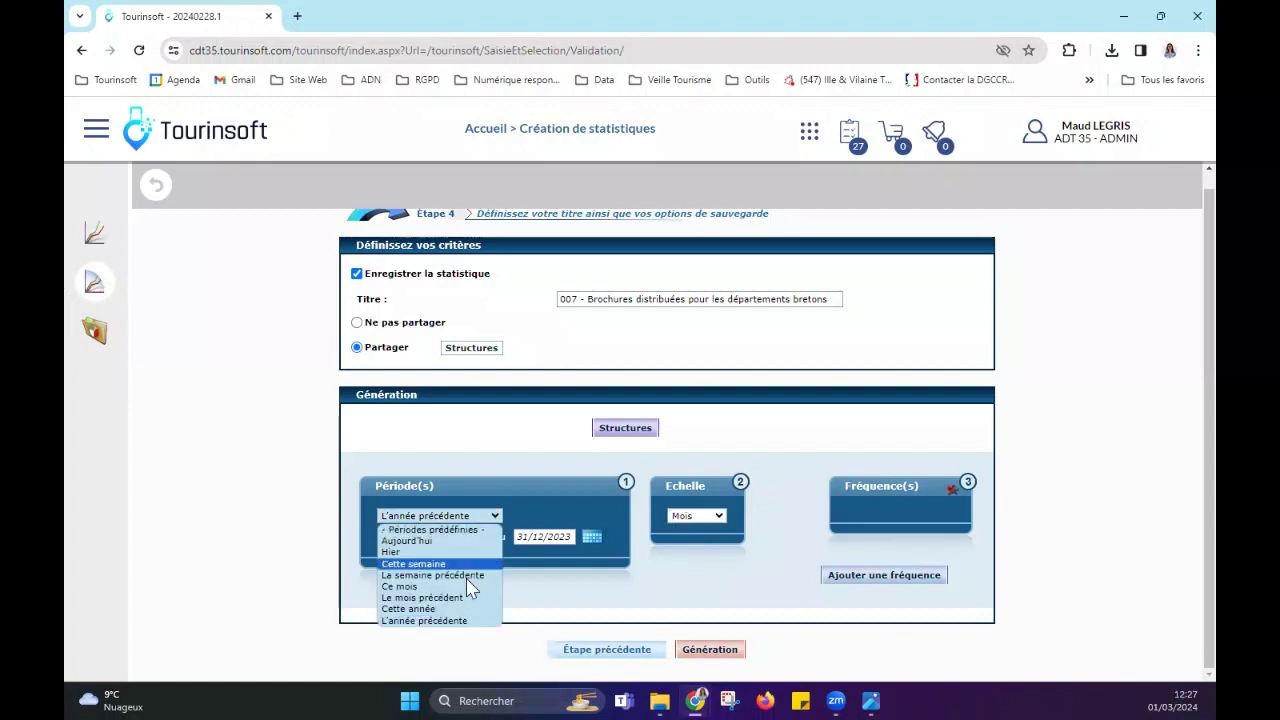
pyautogui.click(463, 590)
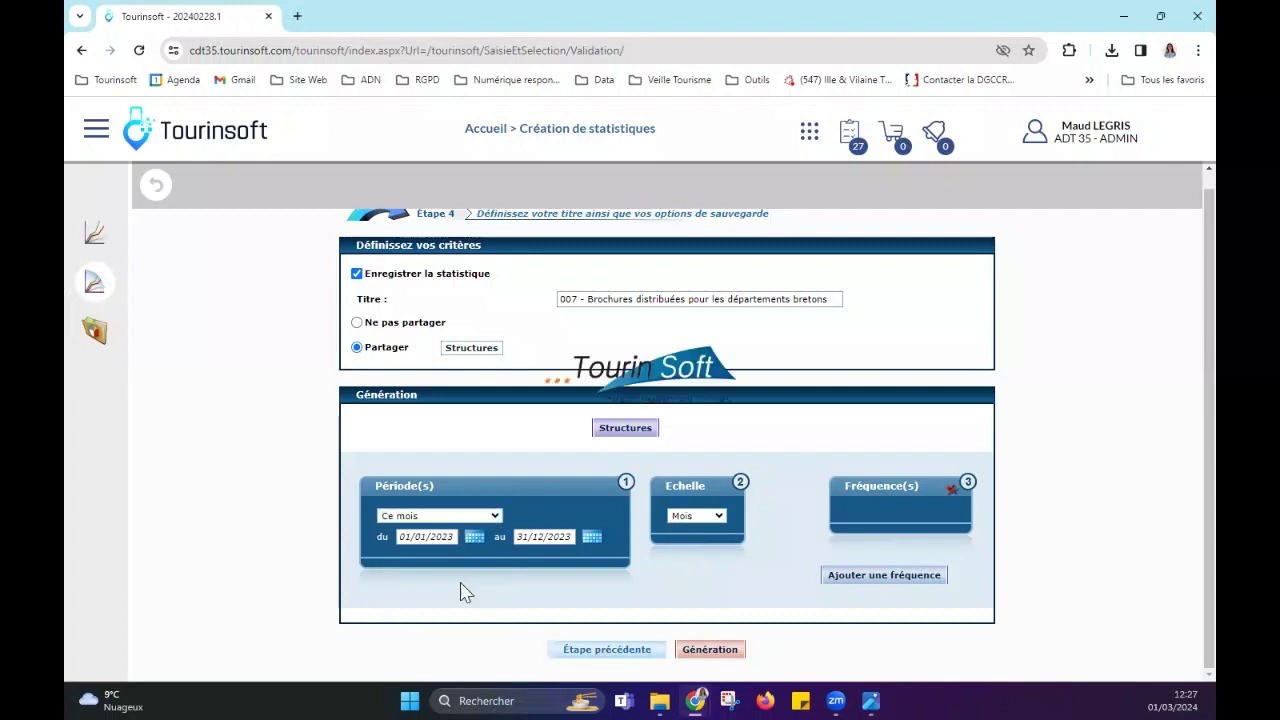
pyautogui.click(711, 518)
pyautogui.click(711, 519)
# Step: Set the generation period to Hier with the Heure scale and review the scale choices
pyautogui.click(433, 514)
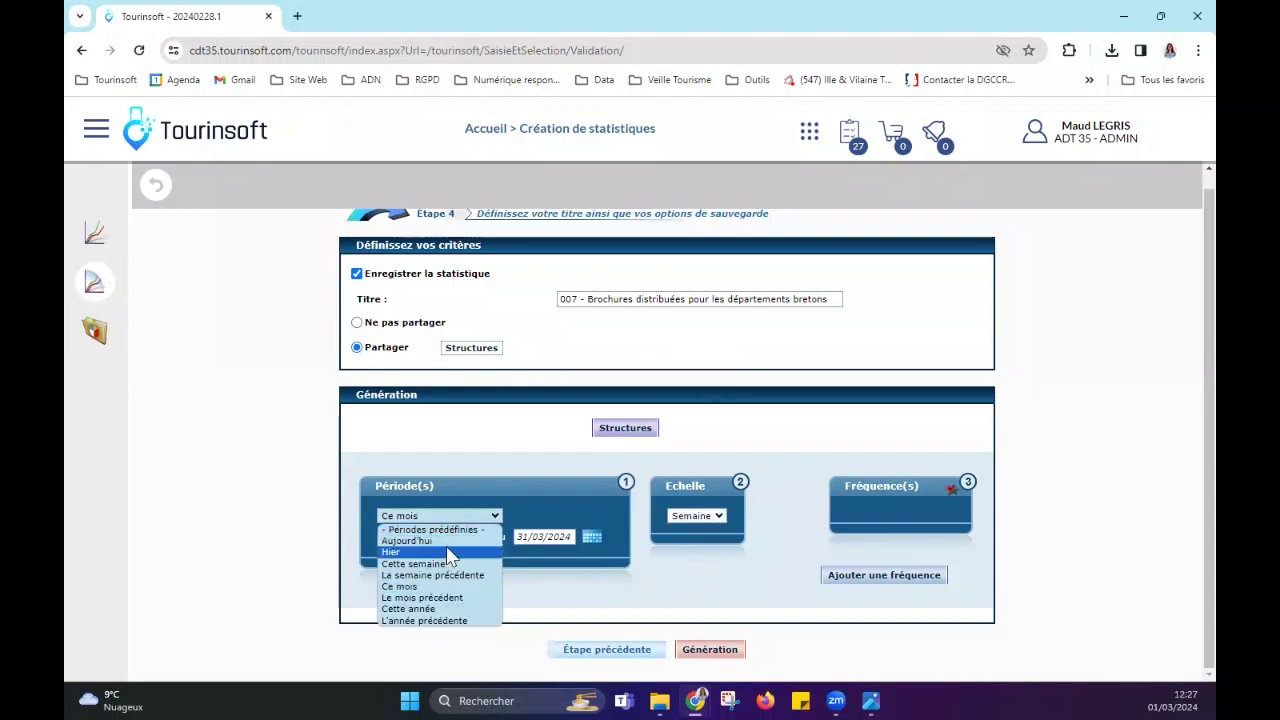
pyautogui.click(441, 552)
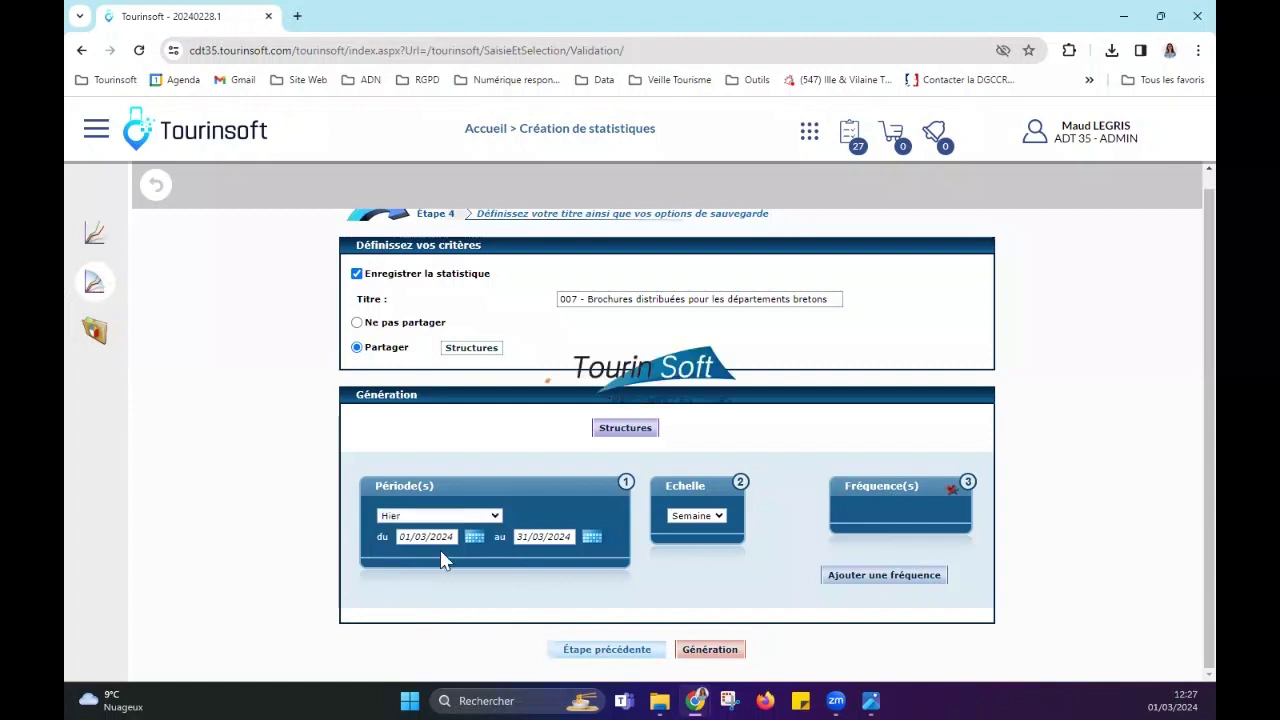
pyautogui.click(720, 518)
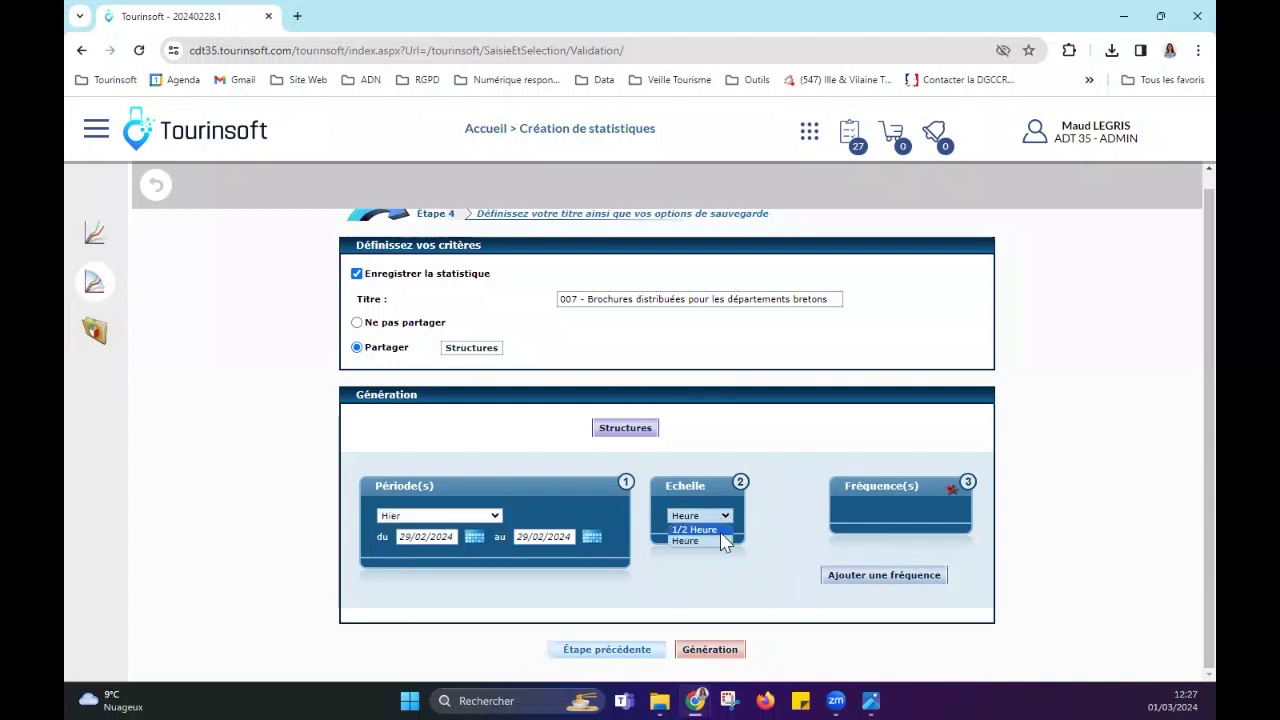
pyautogui.click(726, 540)
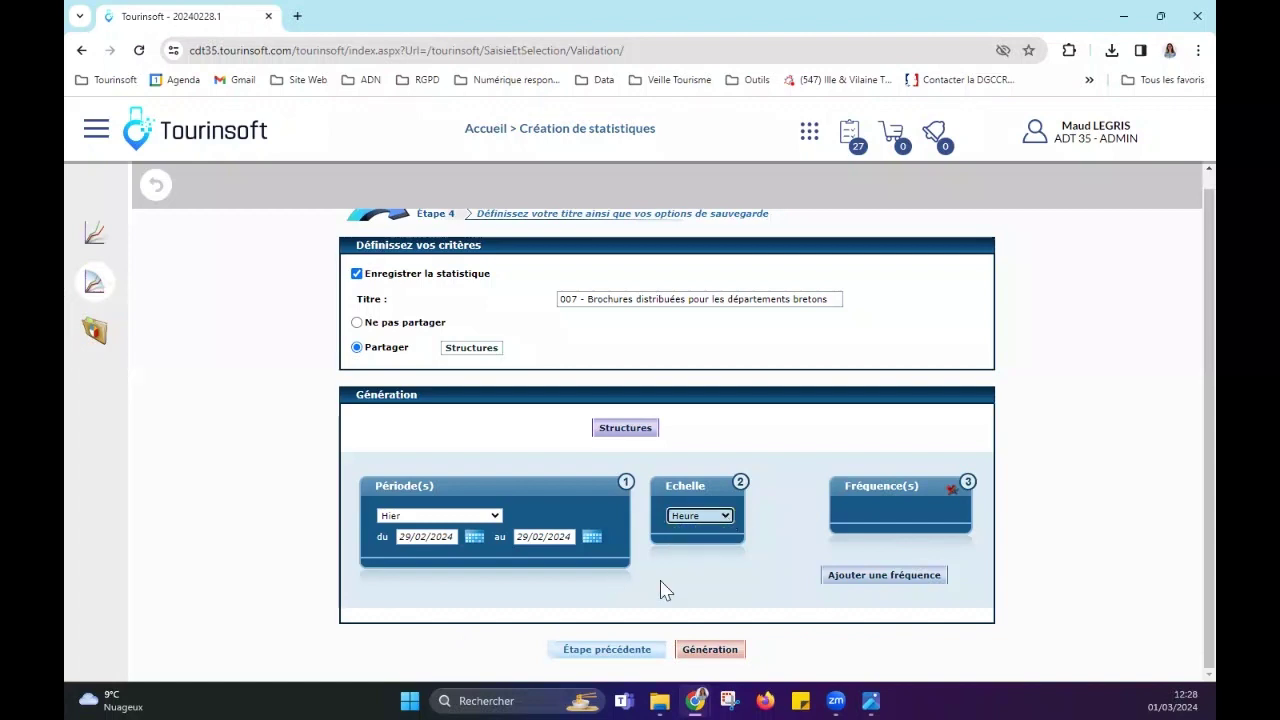
pyautogui.click(705, 518)
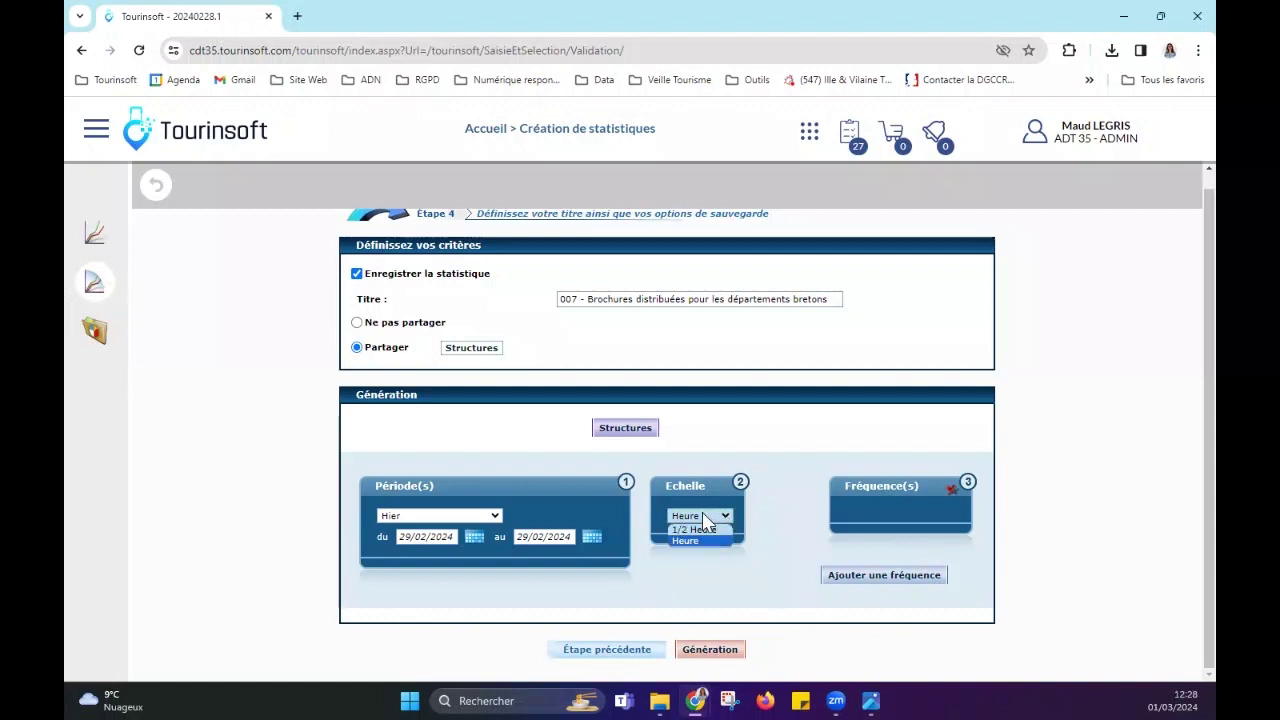
pyautogui.click(702, 514)
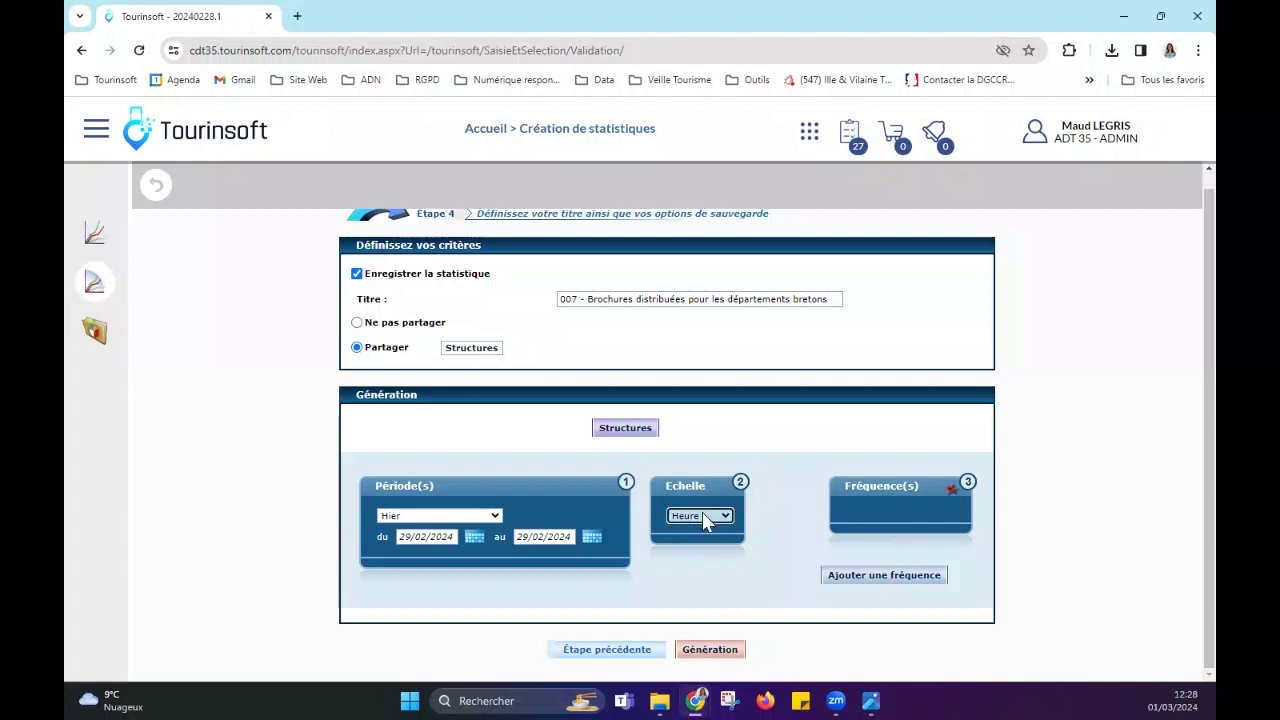
# Step: Return the generation period to Ce mois, keeping Semaine as the scale
pyautogui.click(455, 516)
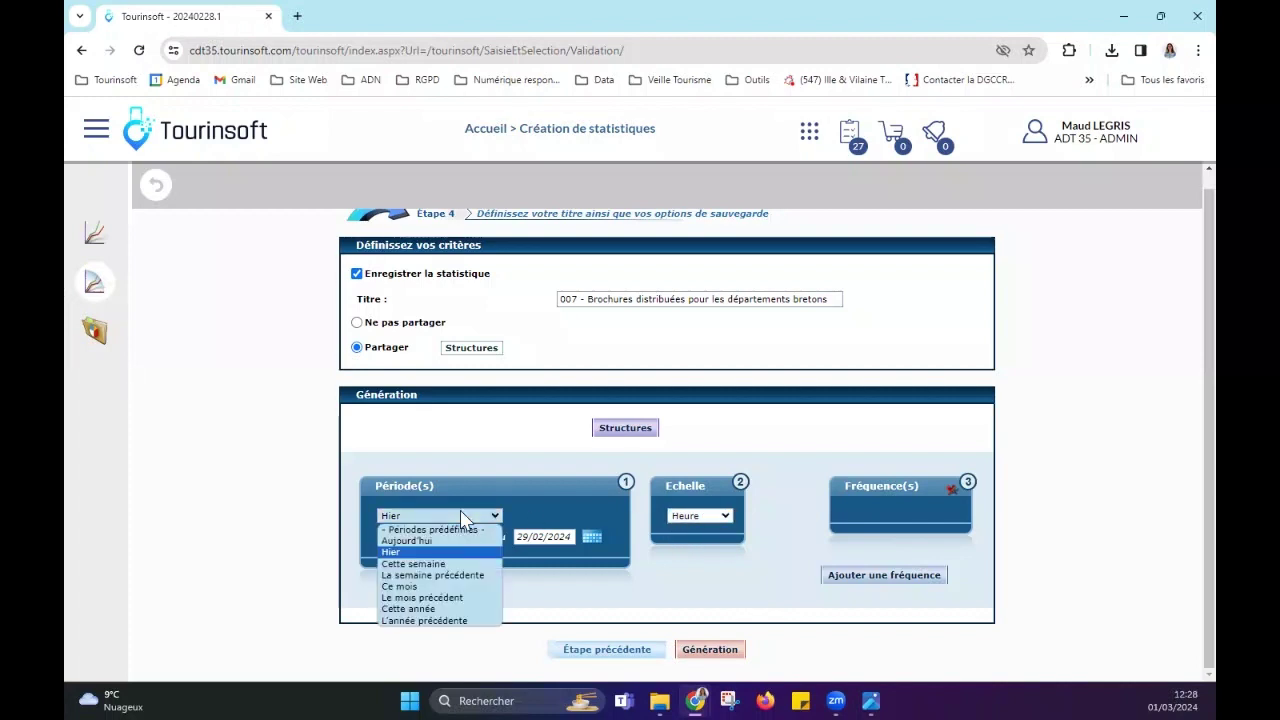
pyautogui.click(478, 587)
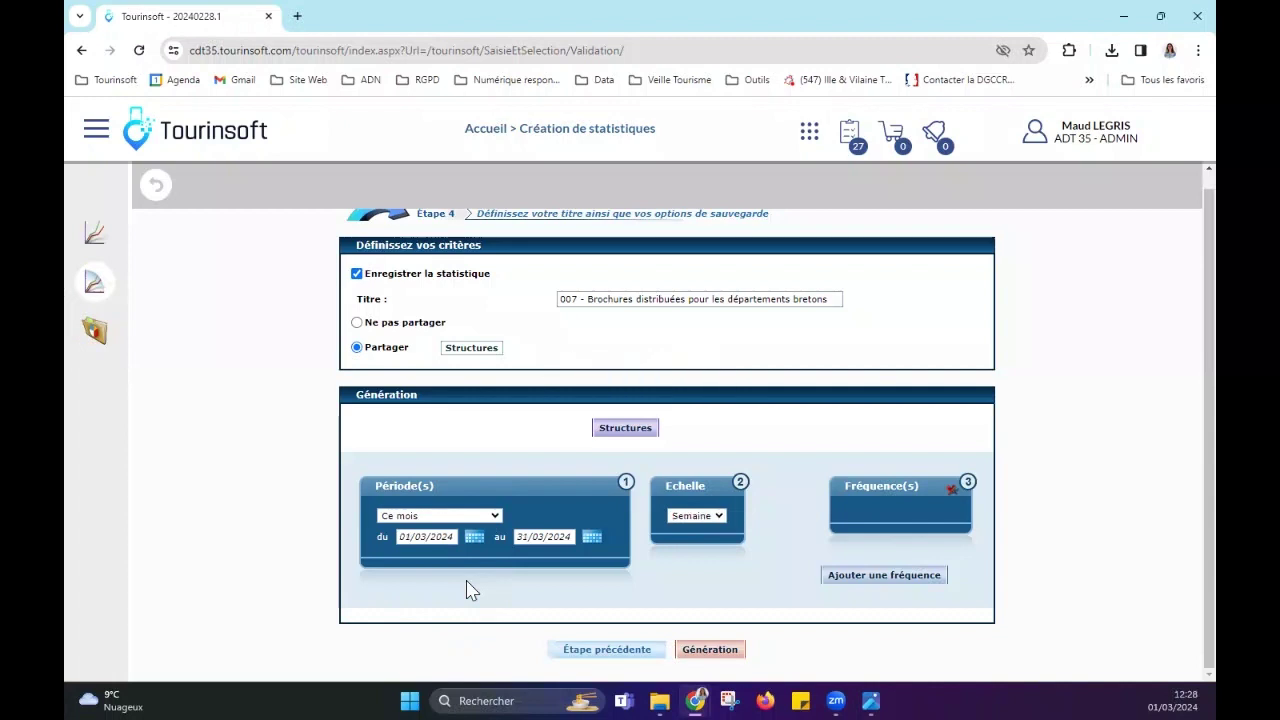
pyautogui.click(722, 517)
pyautogui.click(700, 519)
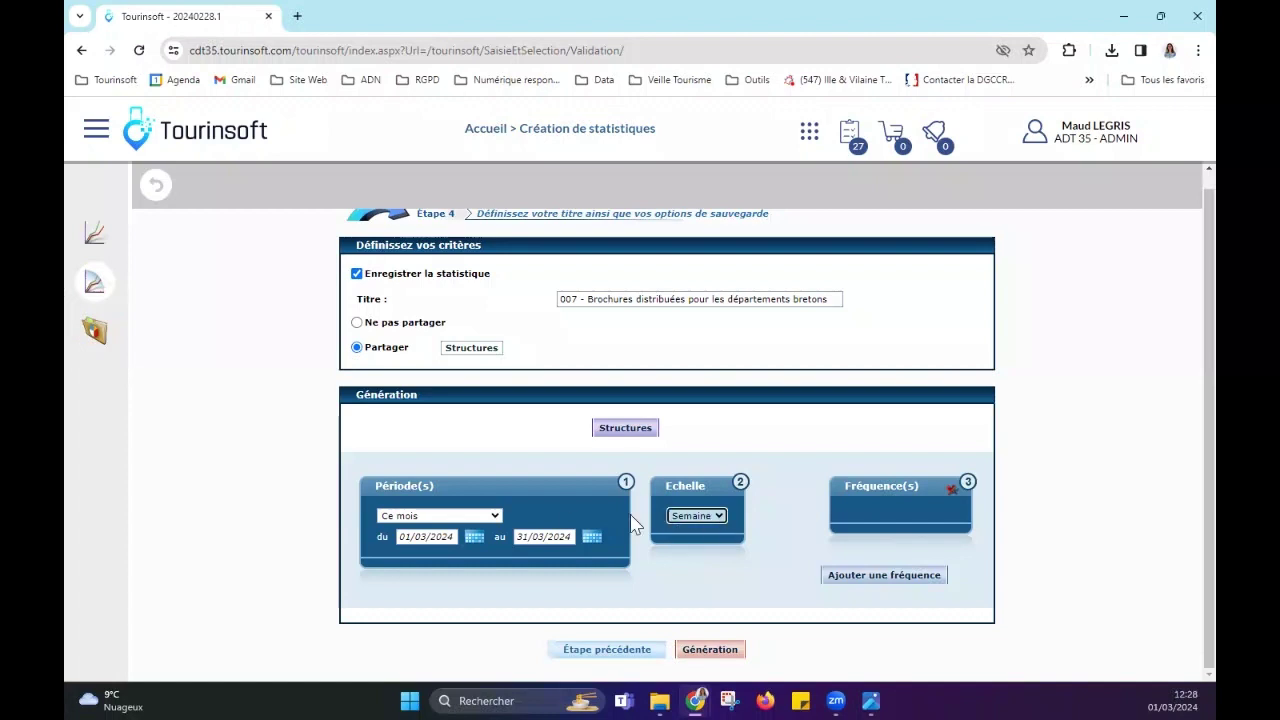
# Step: Set the generation period to L'année précédente with the Semaine scale
pyautogui.click(497, 517)
pyautogui.click(466, 620)
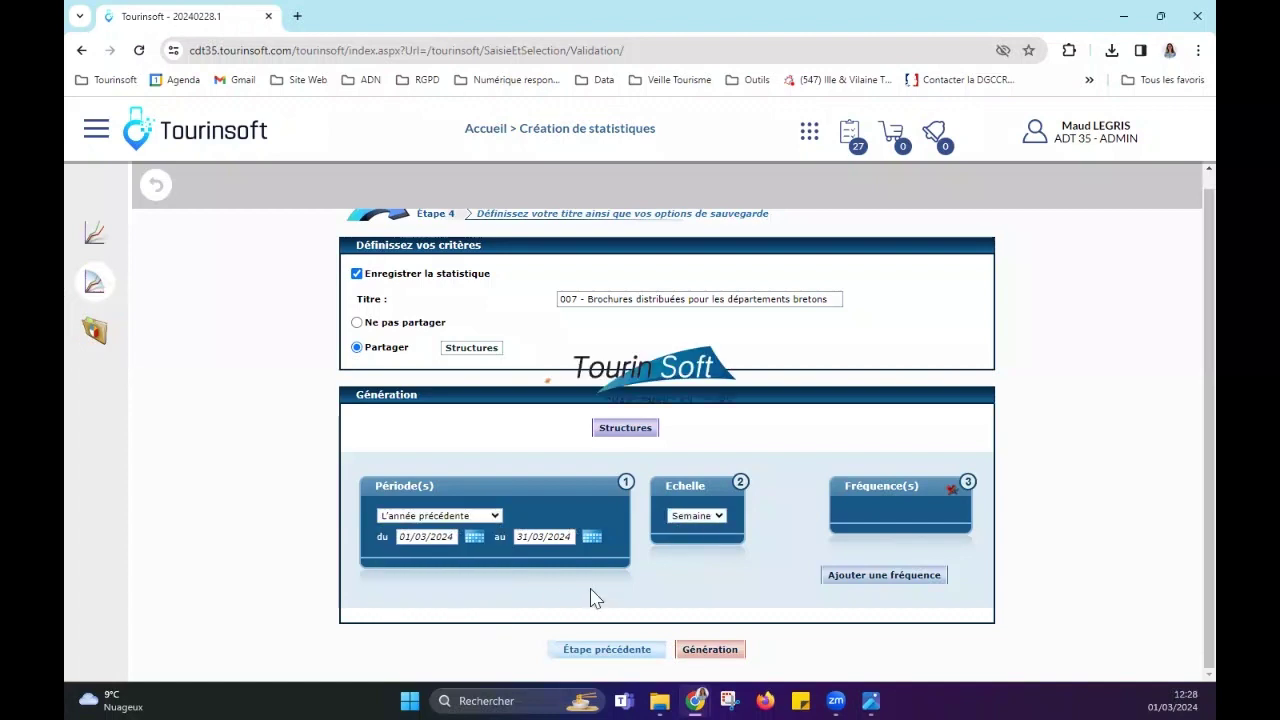
pyautogui.click(722, 518)
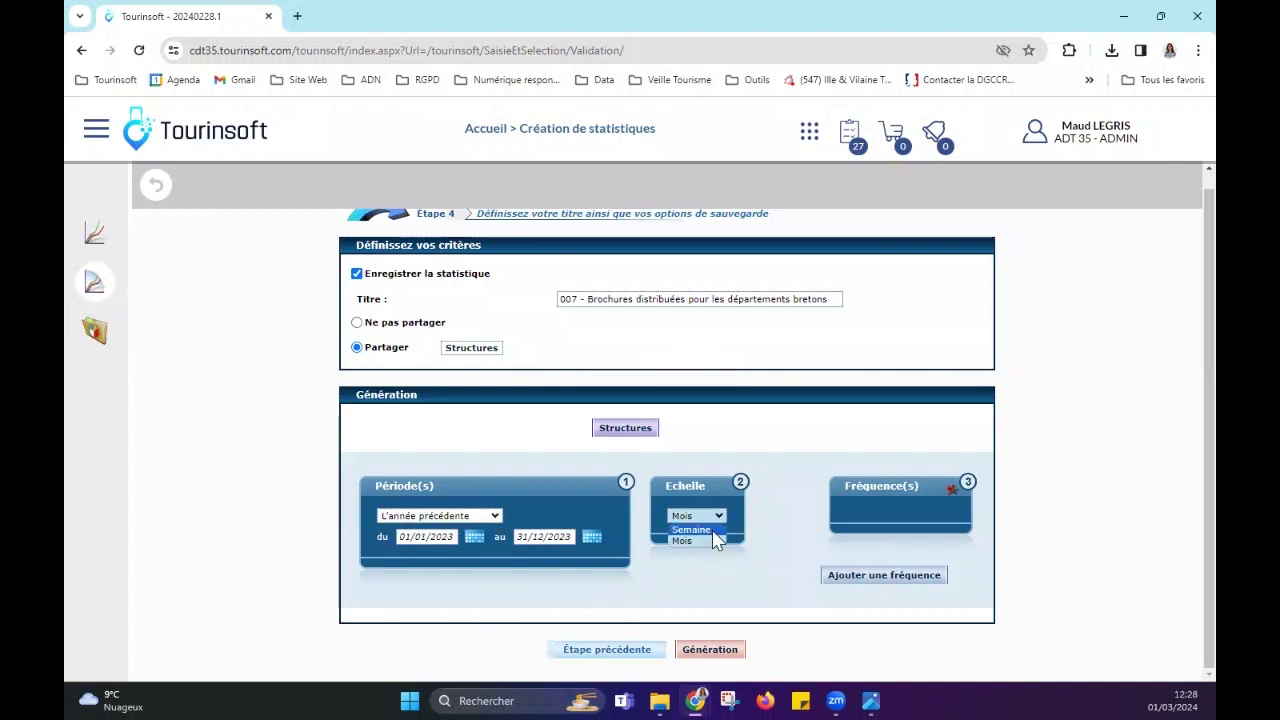
pyautogui.click(714, 537)
# Step: Set the generation period to Le mois précédent with the Semaine scale
pyautogui.click(494, 514)
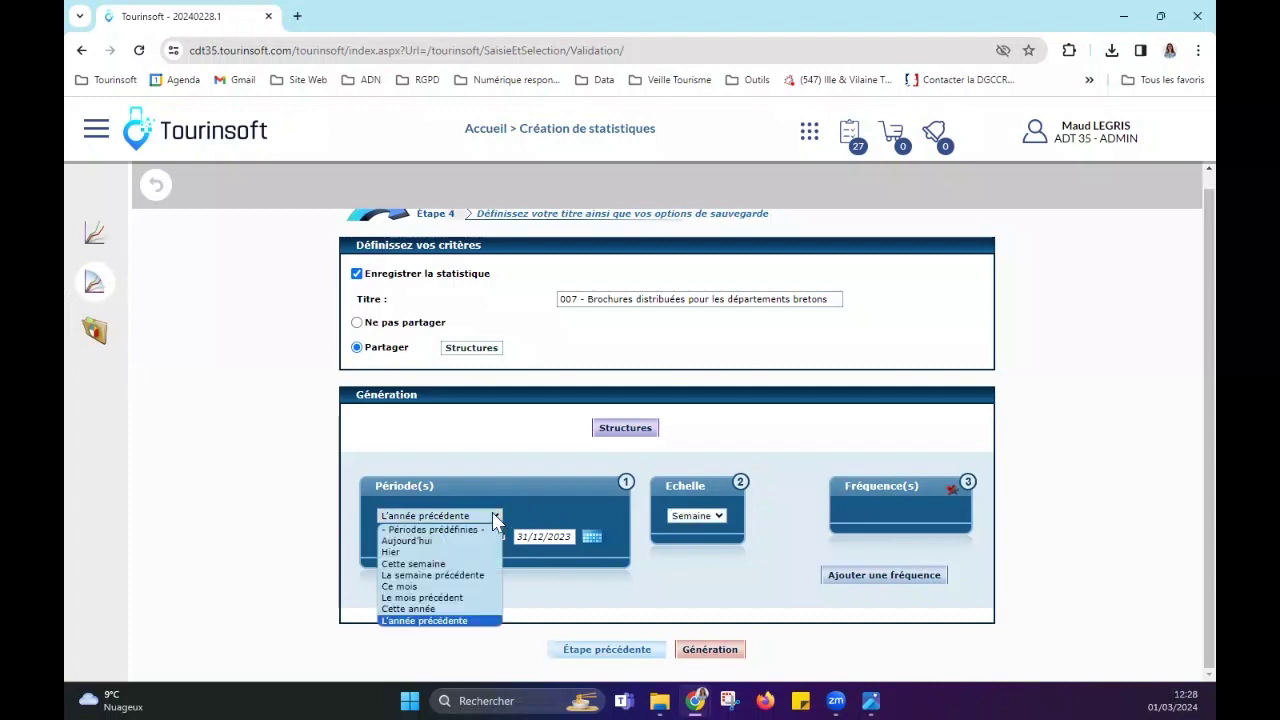
pyautogui.click(436, 598)
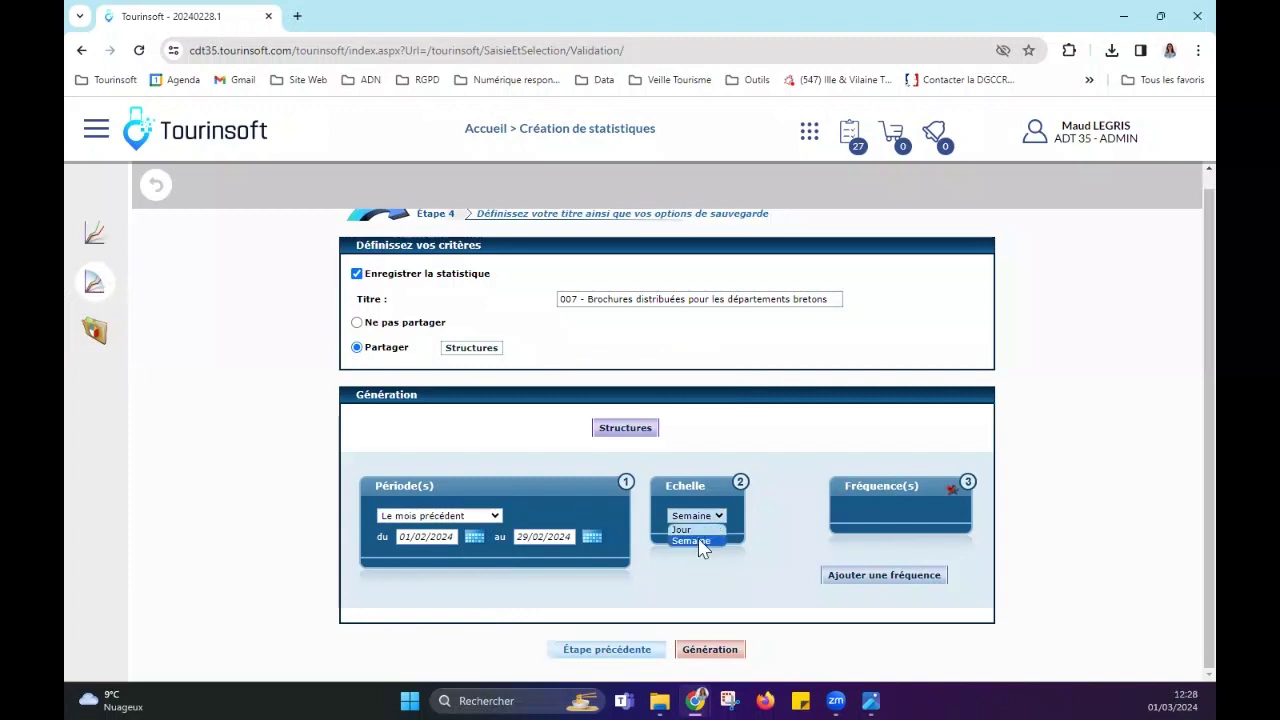
pyautogui.click(703, 545)
# Step: Start adding a frequency to the generation and select SAMEDI and DIMANCHE as its days
pyautogui.click(872, 578)
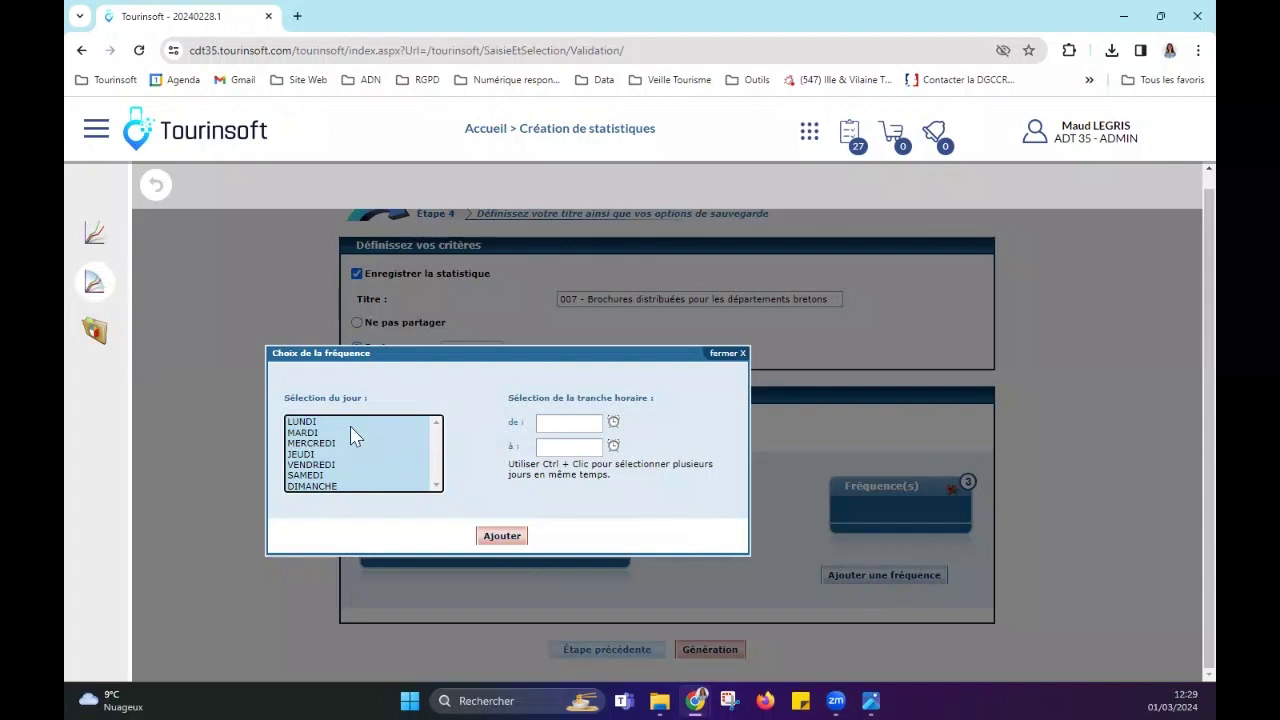
pyautogui.scroll(1, 352, 432)
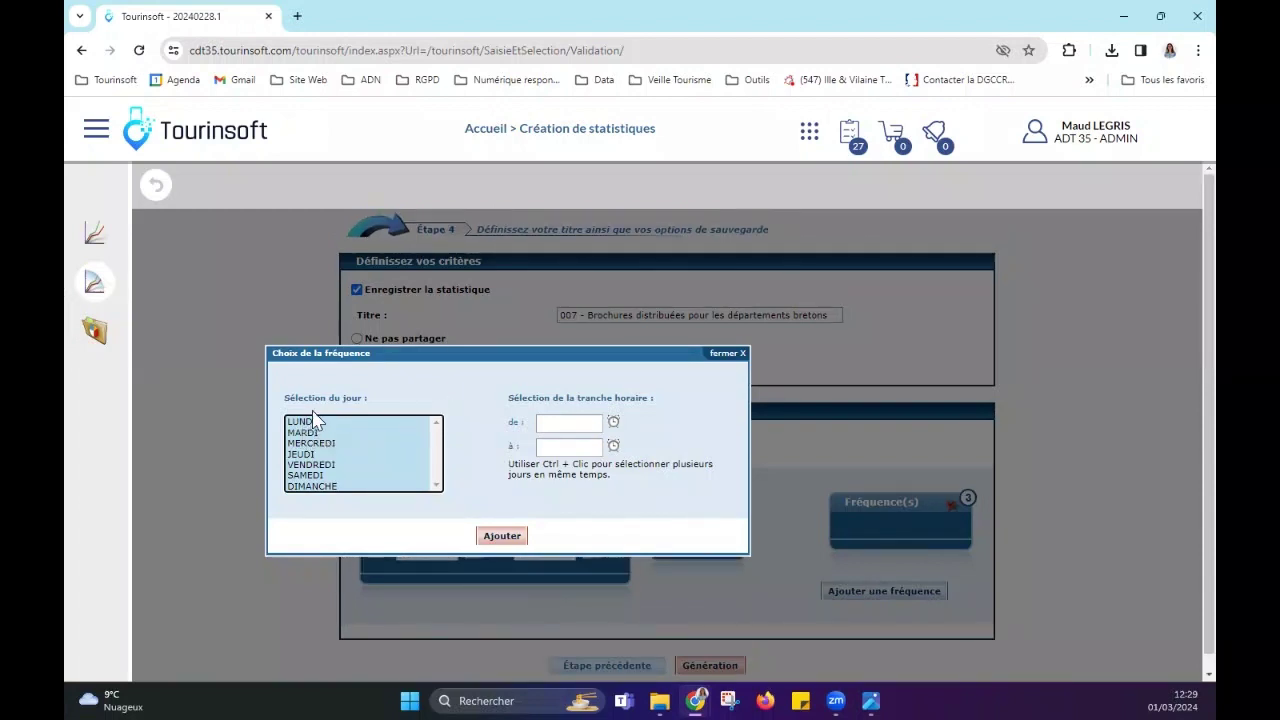
pyautogui.scroll(-1, 318, 458)
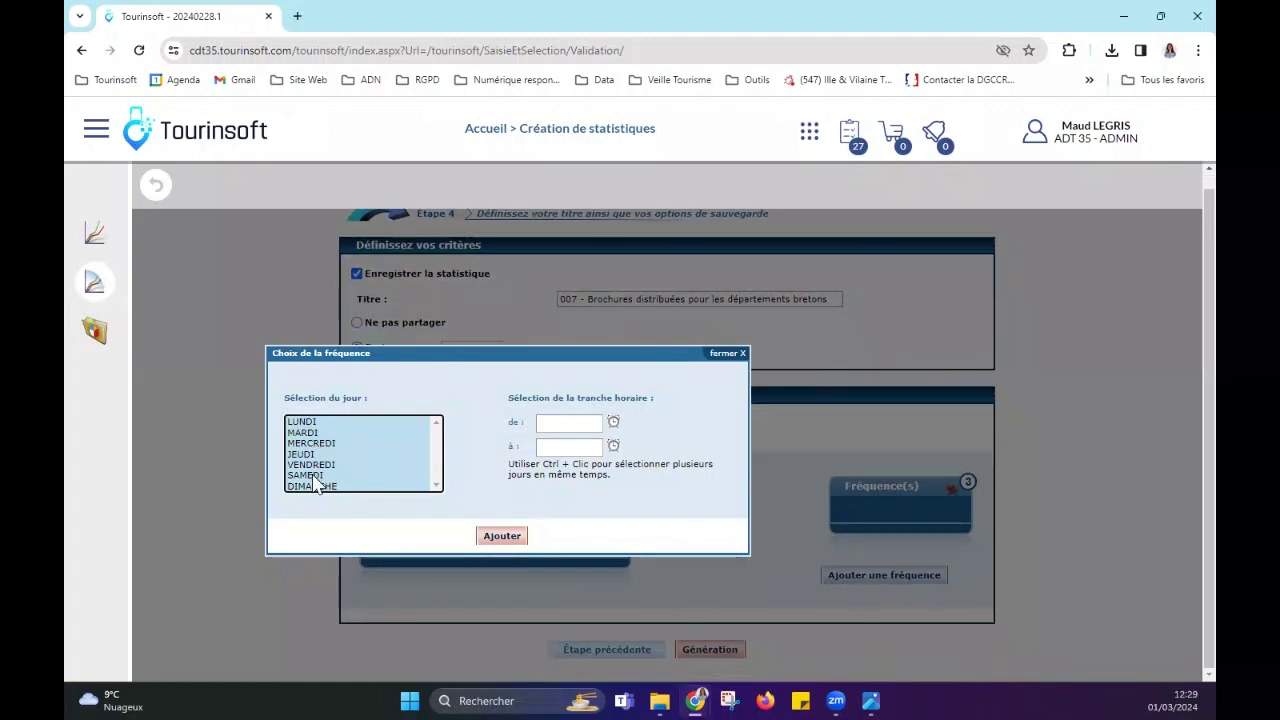
pyautogui.click(314, 476)
pyautogui.keyDown('ctrl'); pyautogui.click(318, 487); pyautogui.keyUp('ctrl')
# Step: Set the frequency's time slot from 15:00 to 18:00
pyautogui.click(548, 424)
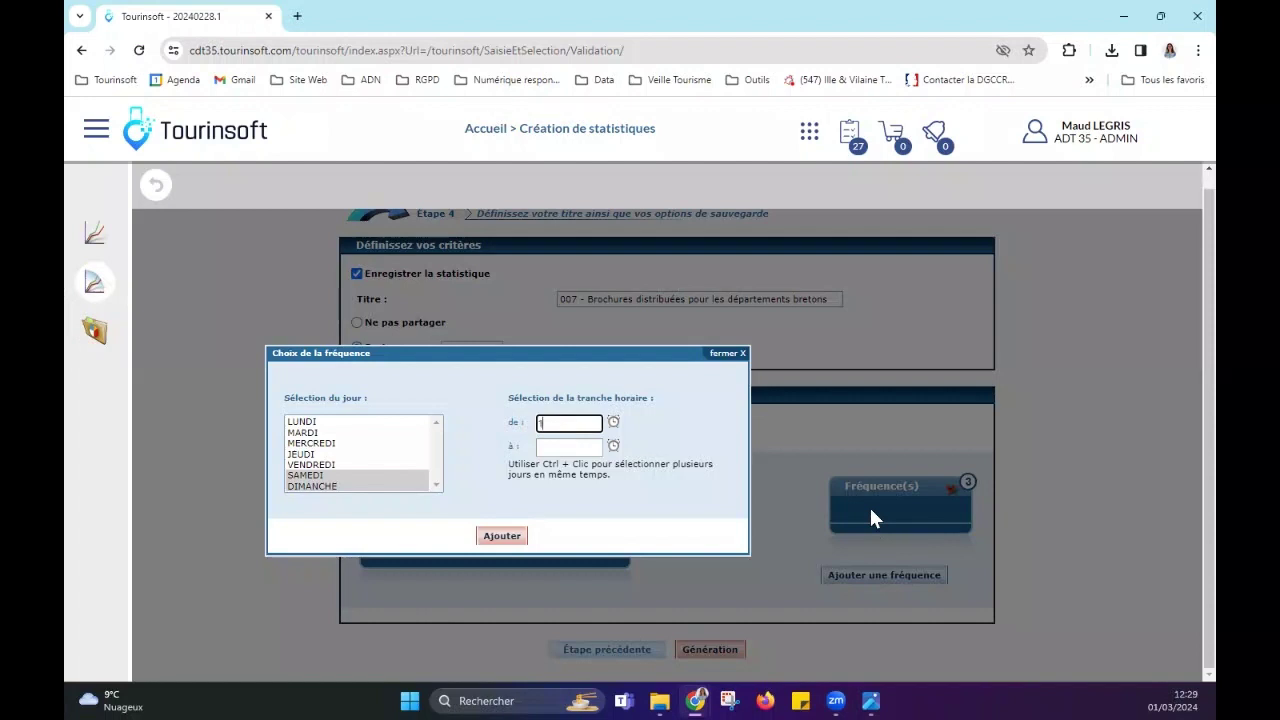
pyautogui.write('5:00')
pyautogui.click(571, 447)
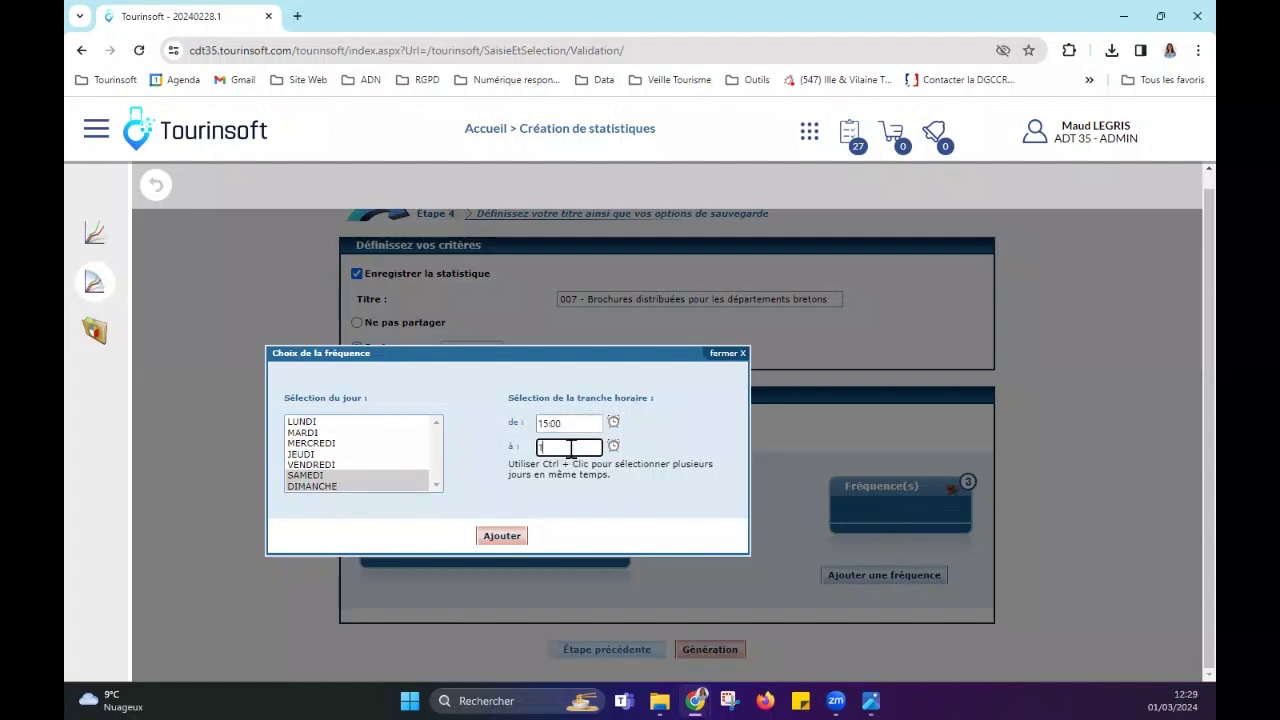
pyautogui.write('18:02')
# Step: Add MARDI, MERCREDI, JEUDI and VENDREDI to the days selected for the frequency
pyautogui.scroll(1, 381, 478)
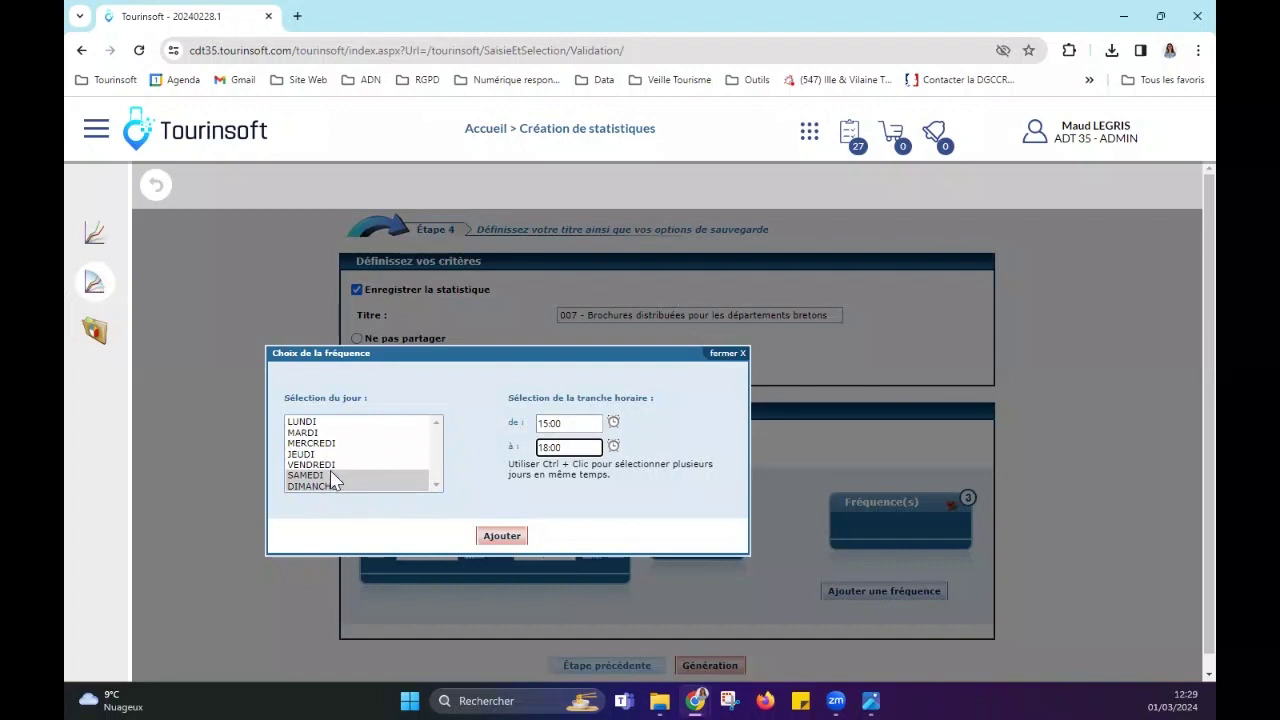
pyautogui.keyDown('ctrl'); pyautogui.click(310, 432); pyautogui.keyUp('ctrl')
pyautogui.keyDown('ctrl'); pyautogui.click(306, 443); pyautogui.keyUp('ctrl')
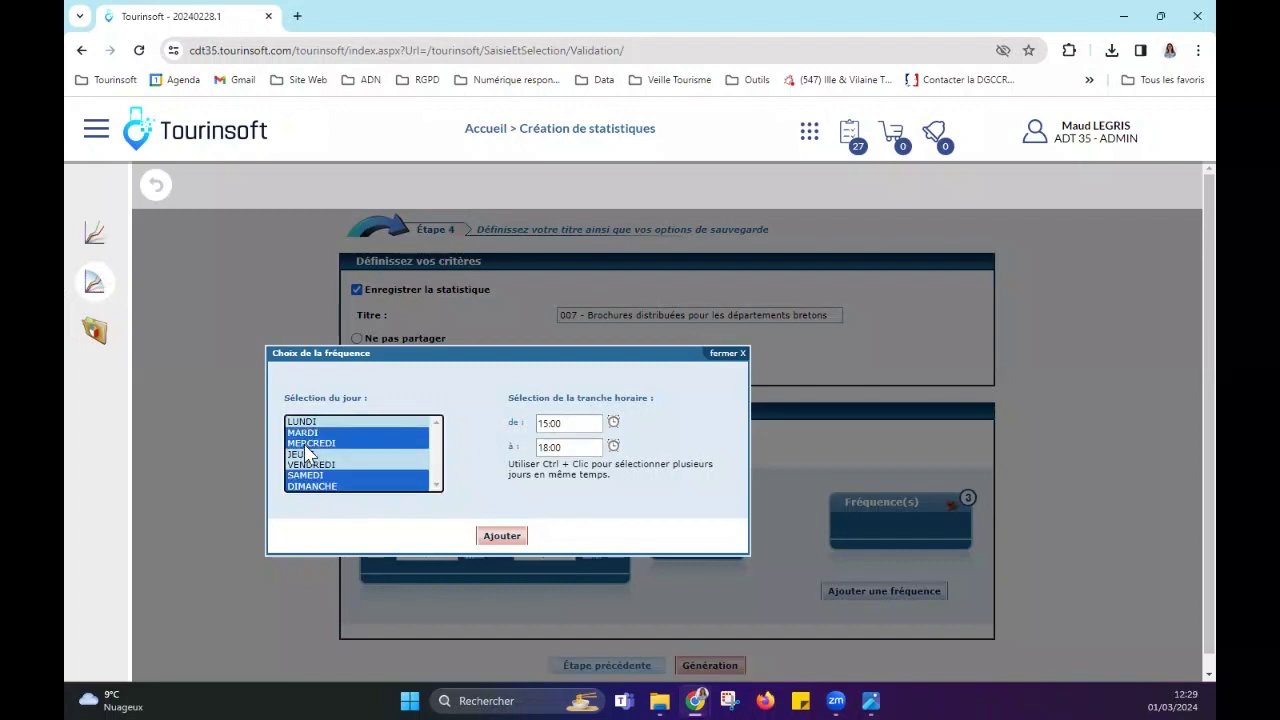
pyautogui.keyDown('ctrl'); pyautogui.click(306, 454); pyautogui.keyUp('ctrl')
pyautogui.keyDown('ctrl'); pyautogui.click(306, 464); pyautogui.keyUp('ctrl')
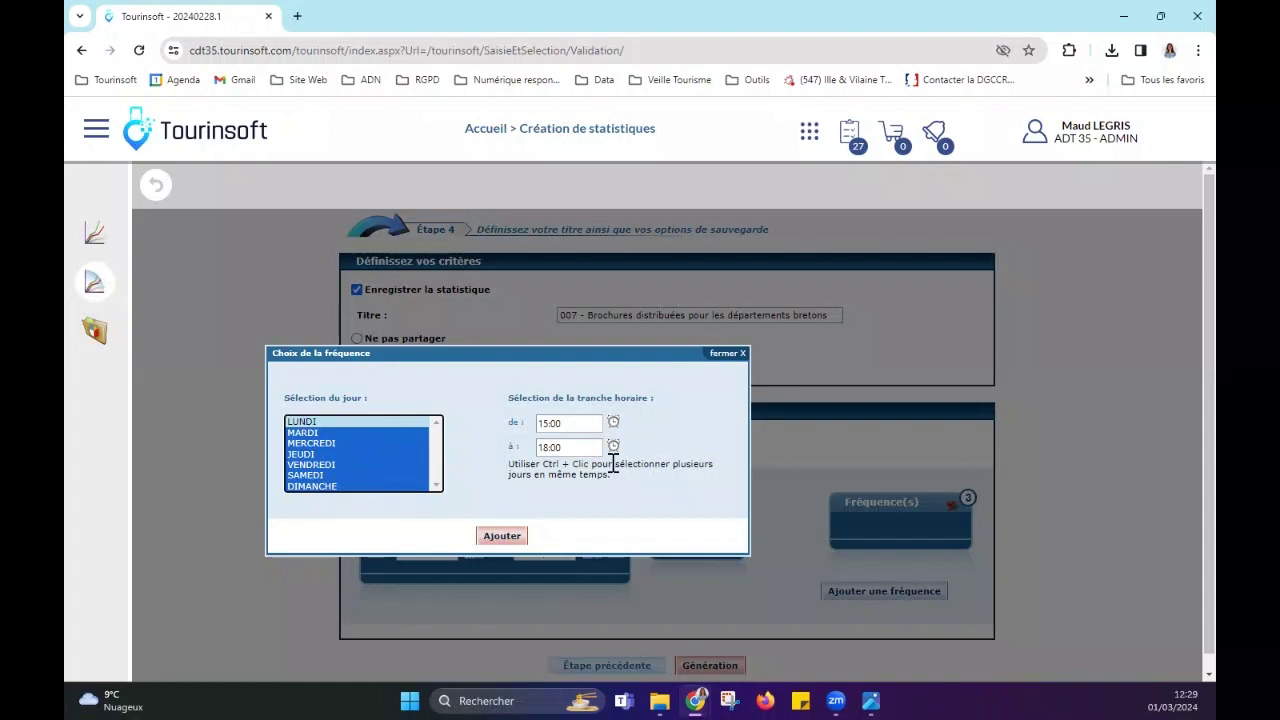
# Step: Set the start of the frequency's time slot to 09:00 and add the frequency to the generation
pyautogui.click(547, 422)
pyautogui.press('BackSpace')
pyautogui.press('BackSpace')
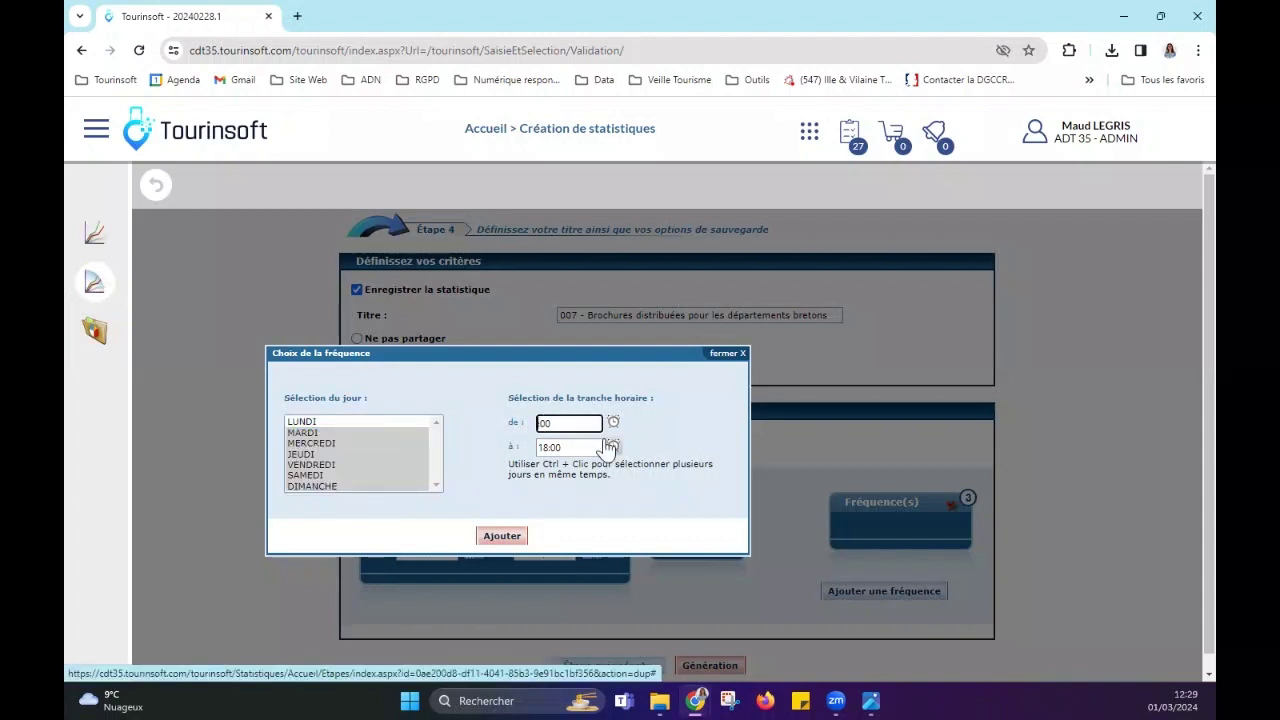
pyautogui.write('09:')
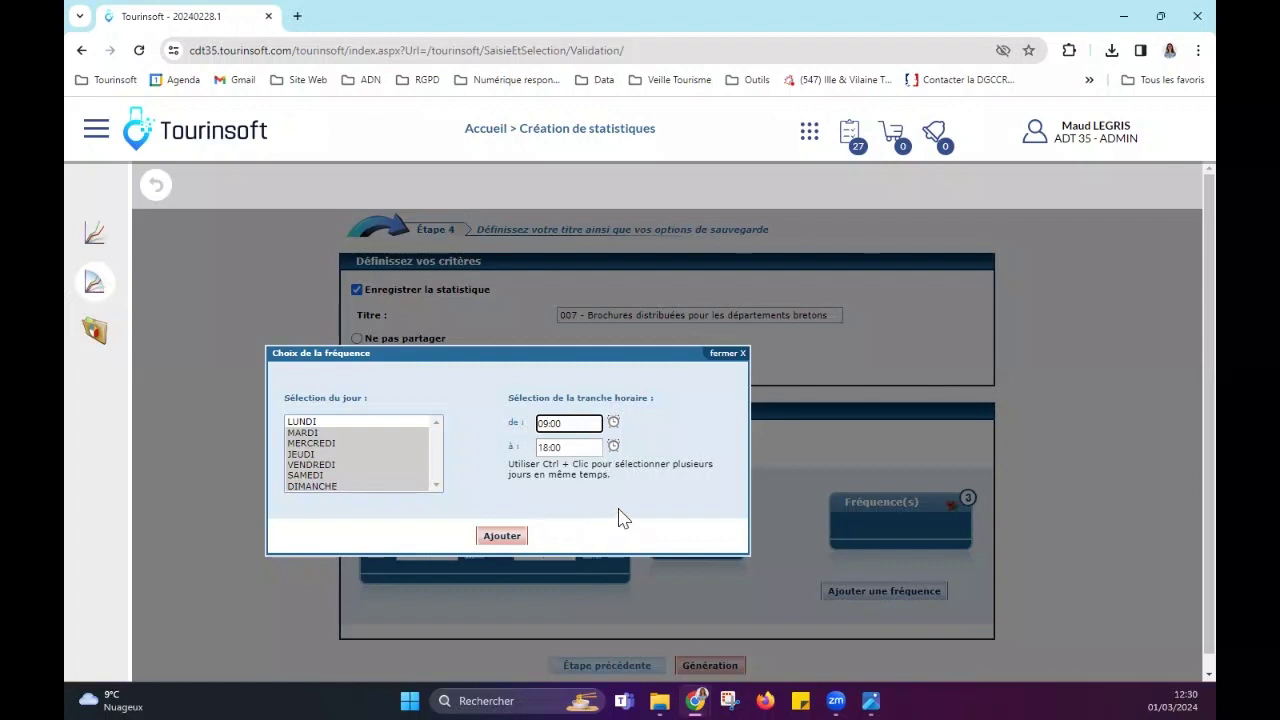
pyautogui.click(499, 538)
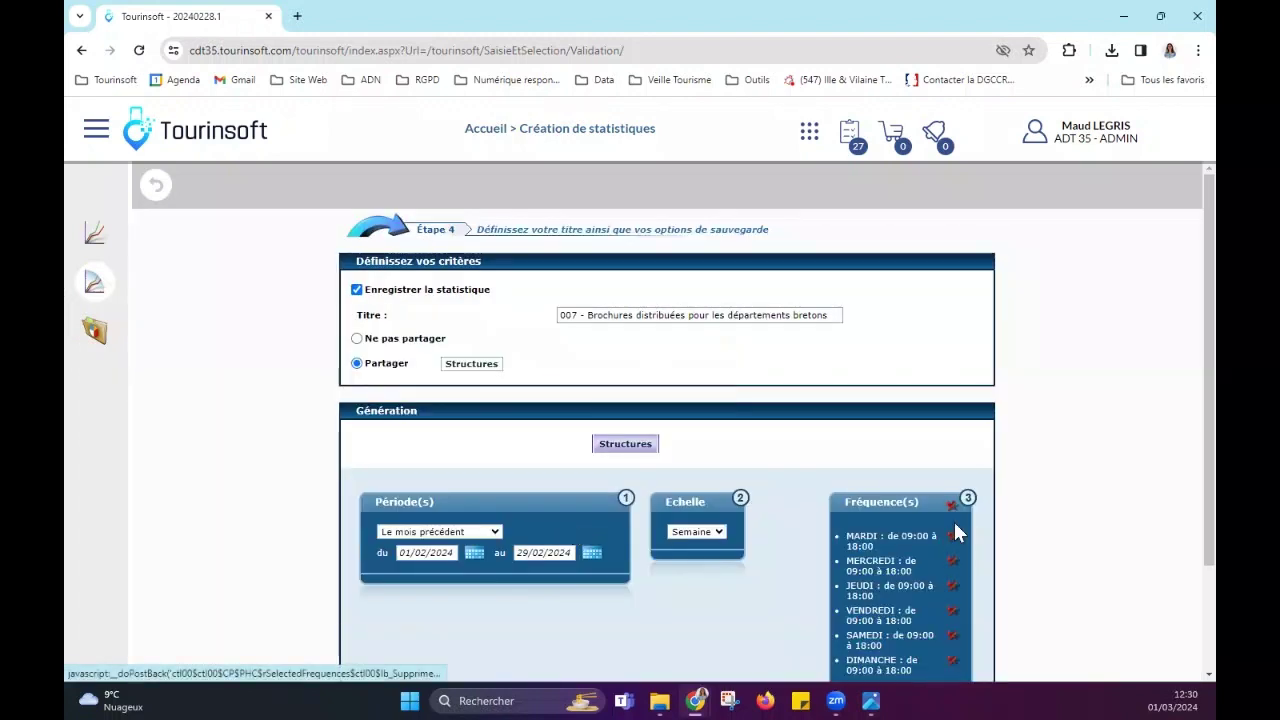
# Step: Launch the generation of the statistic 007 - Brochures distribuées pour les départements bretons
pyautogui.scroll(-2, 956, 524)
pyautogui.scroll(2, 968, 528)
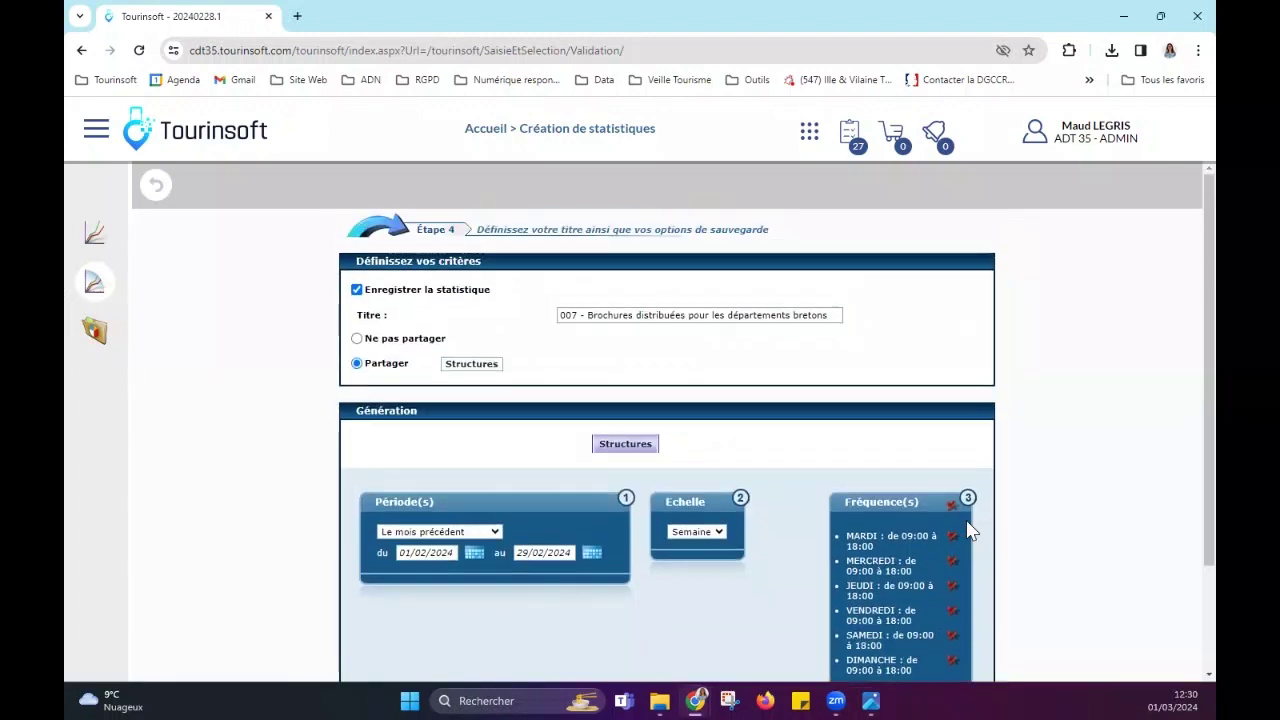
pyautogui.scroll(-2, 968, 528)
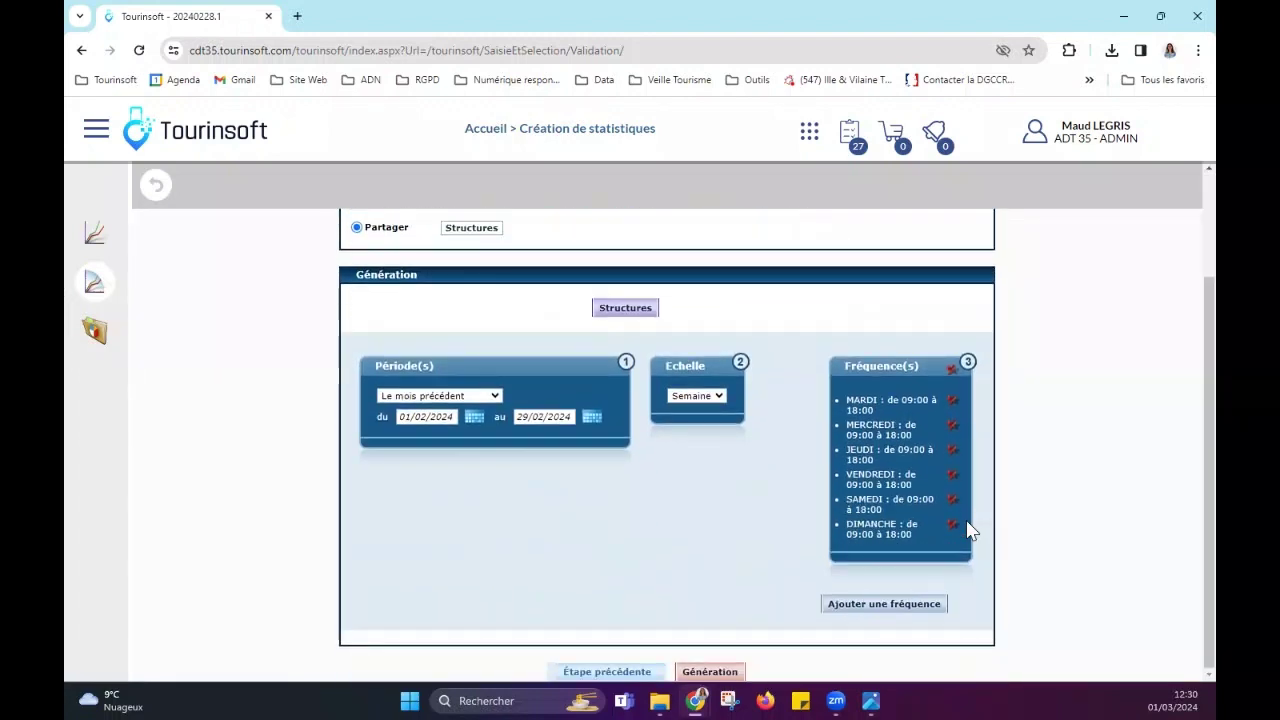
pyautogui.click(700, 672)
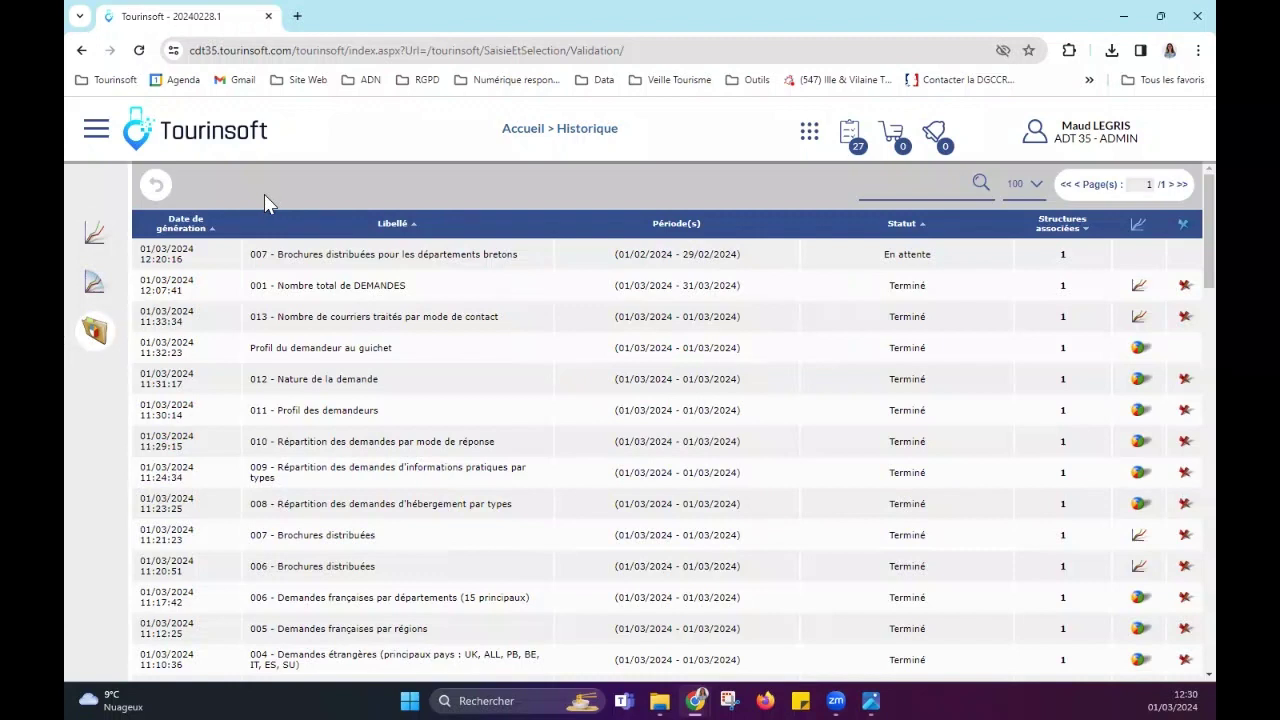
# Step: View the history's 008 - Demandes françaises par départements (15 principaux) chart for 01/05/2023 - 31/05/2023, and return to the history list
pyautogui.moveTo(100, 330)
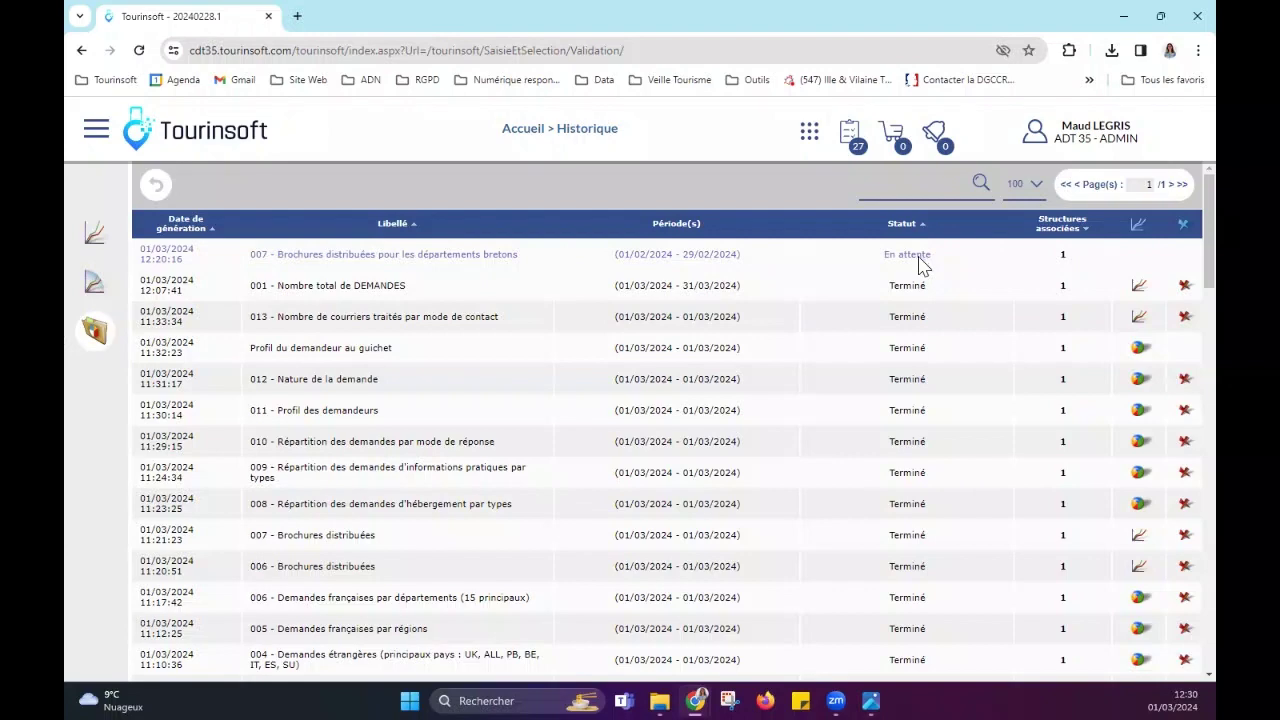
pyautogui.scroll(-1, 1022, 348)
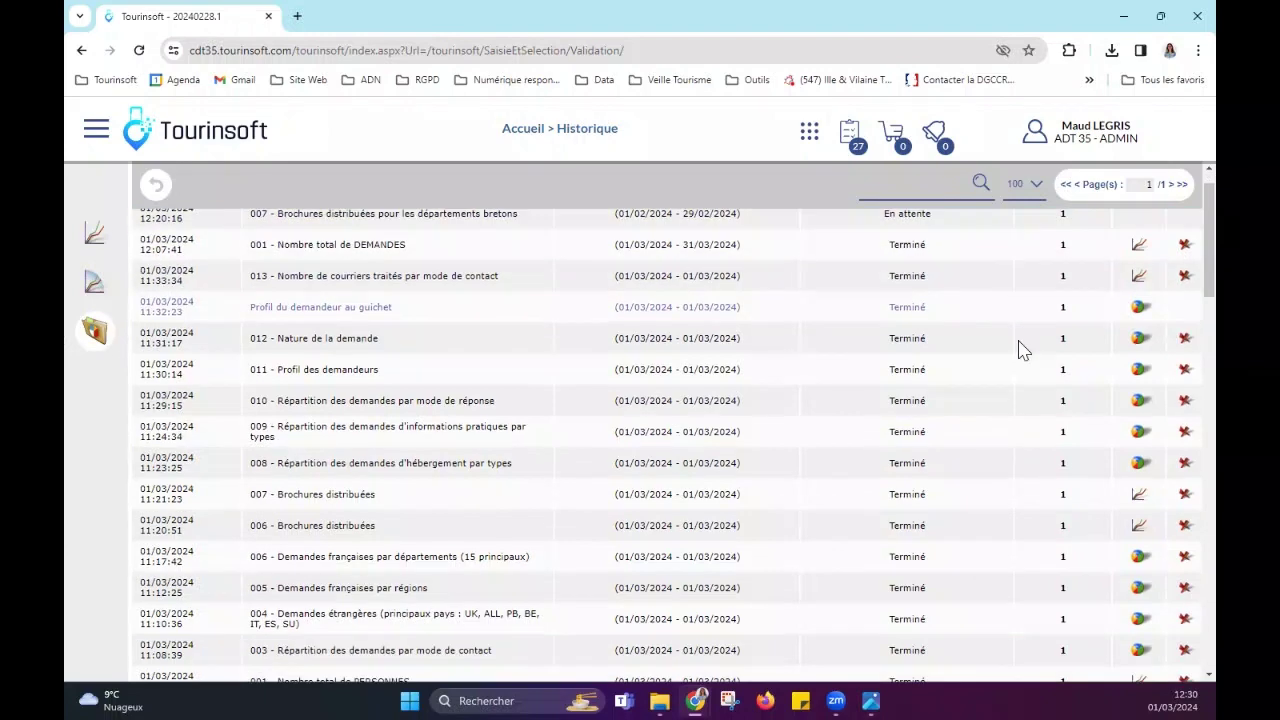
pyautogui.scroll(-11, 1022, 348)
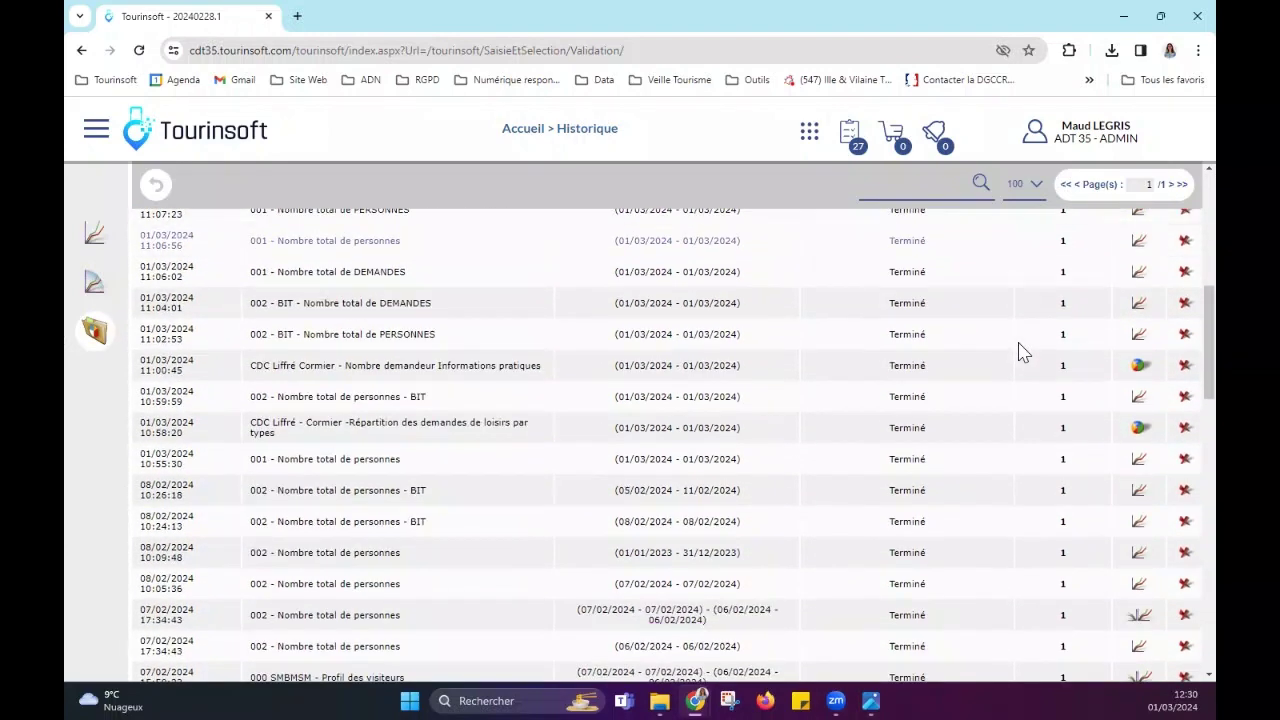
pyautogui.scroll(-20, 1022, 352)
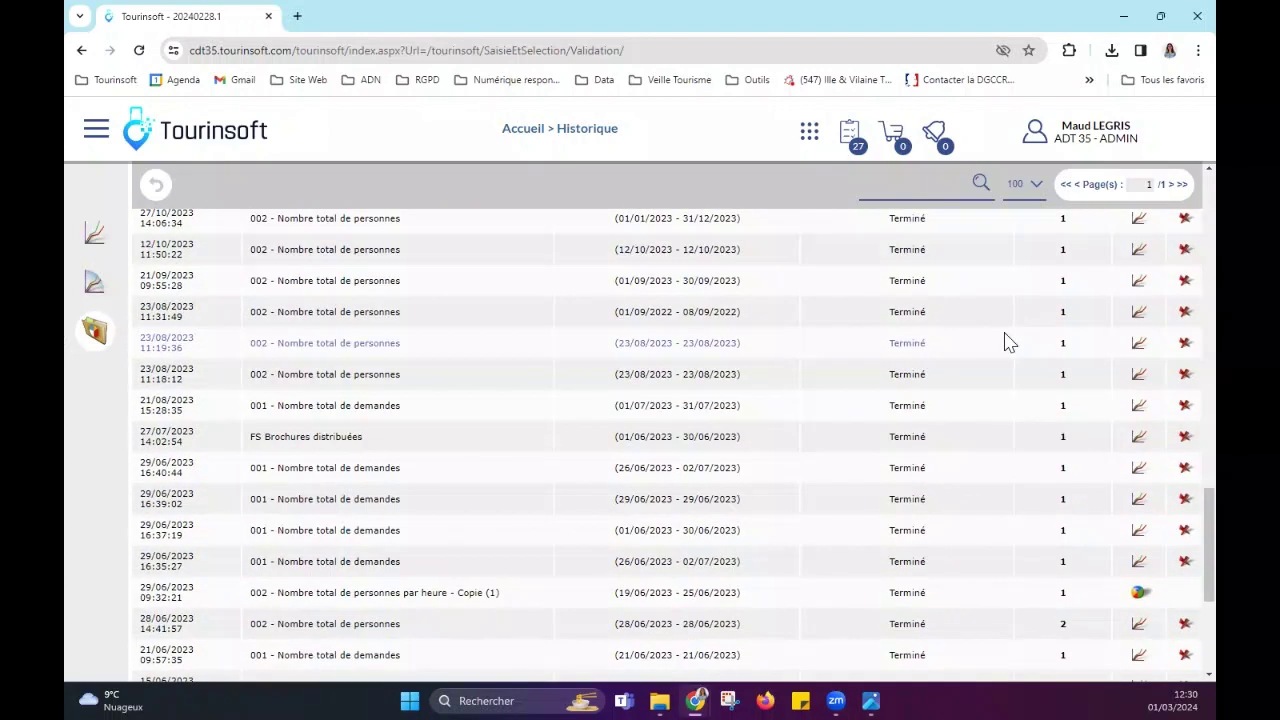
pyautogui.scroll(-7, 1008, 342)
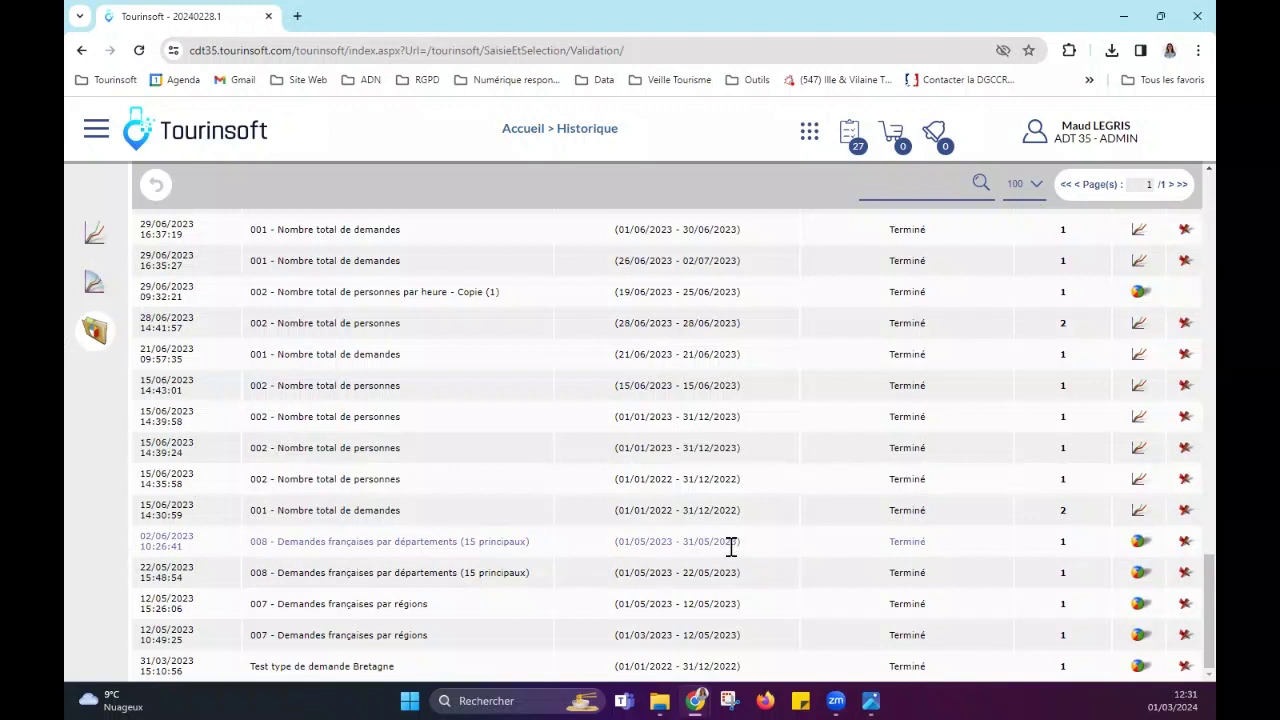
pyautogui.click(1139, 542)
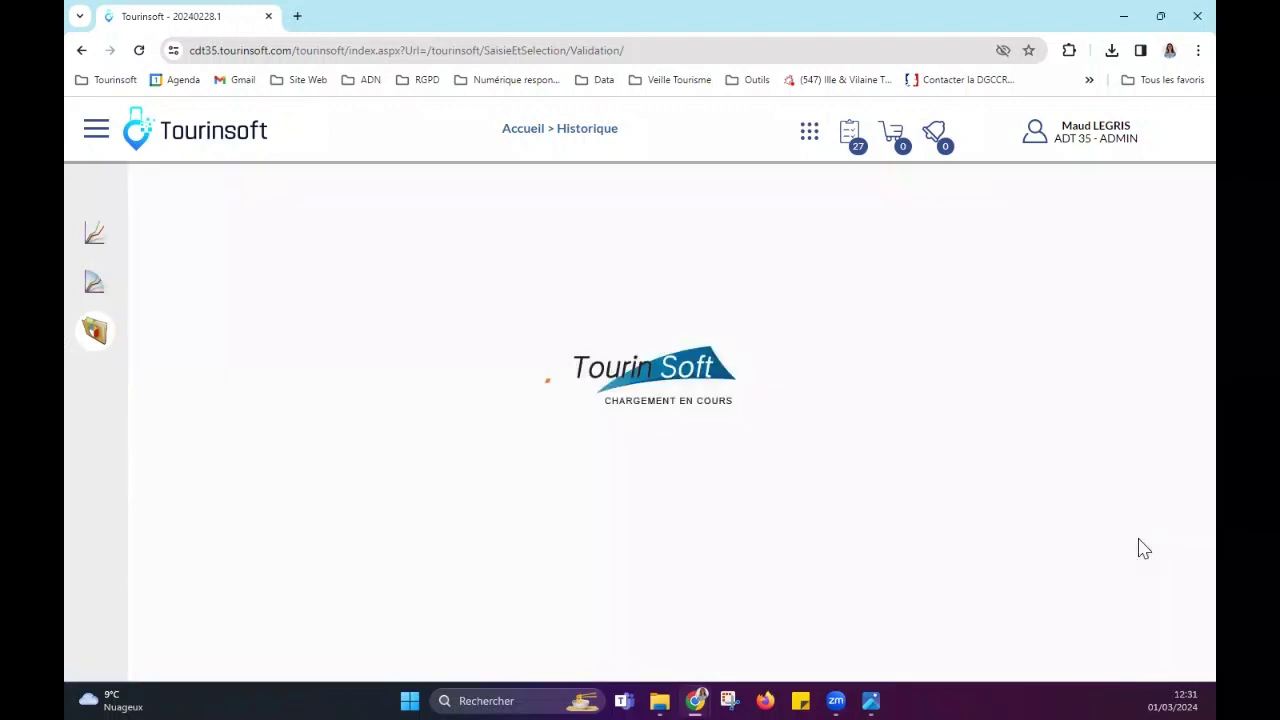
pyautogui.scroll(-3, 854, 506)
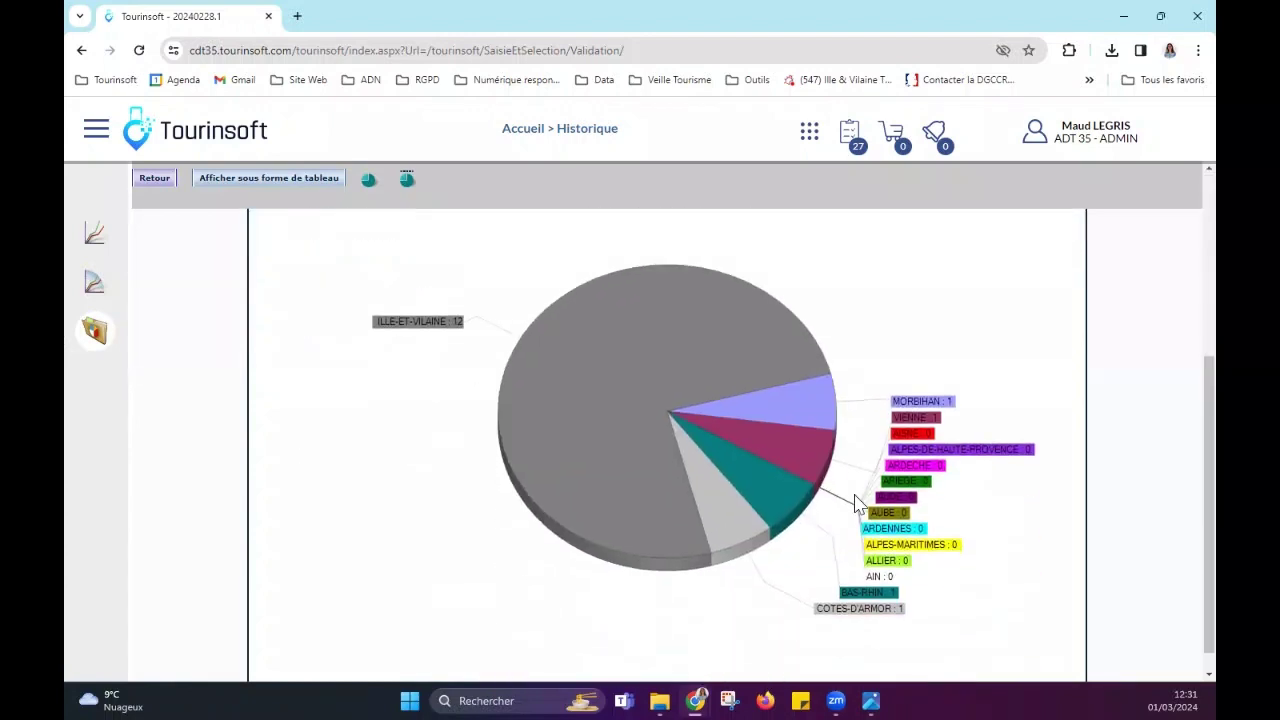
pyautogui.scroll(2, 856, 505)
pyautogui.scroll(2, 856, 505)
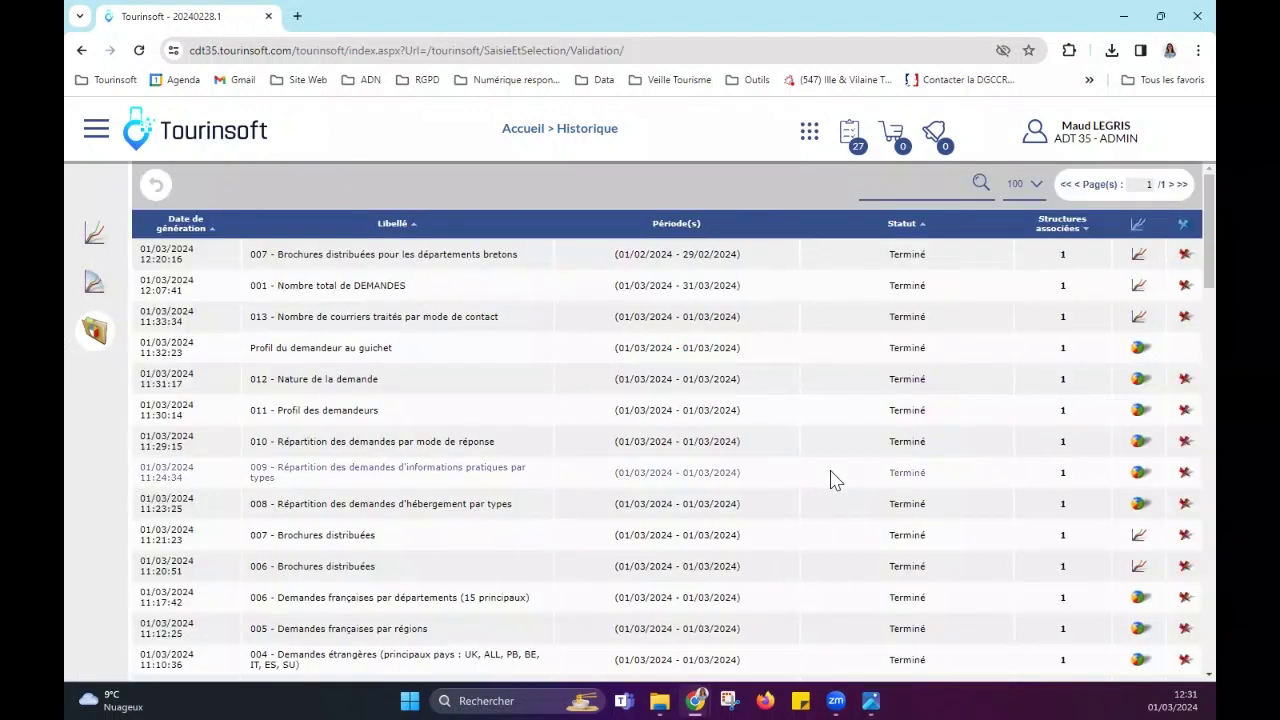
# Step: Delete the statistic Test type de demande Bretagne from the history
pyautogui.scroll(-10, 835, 480)
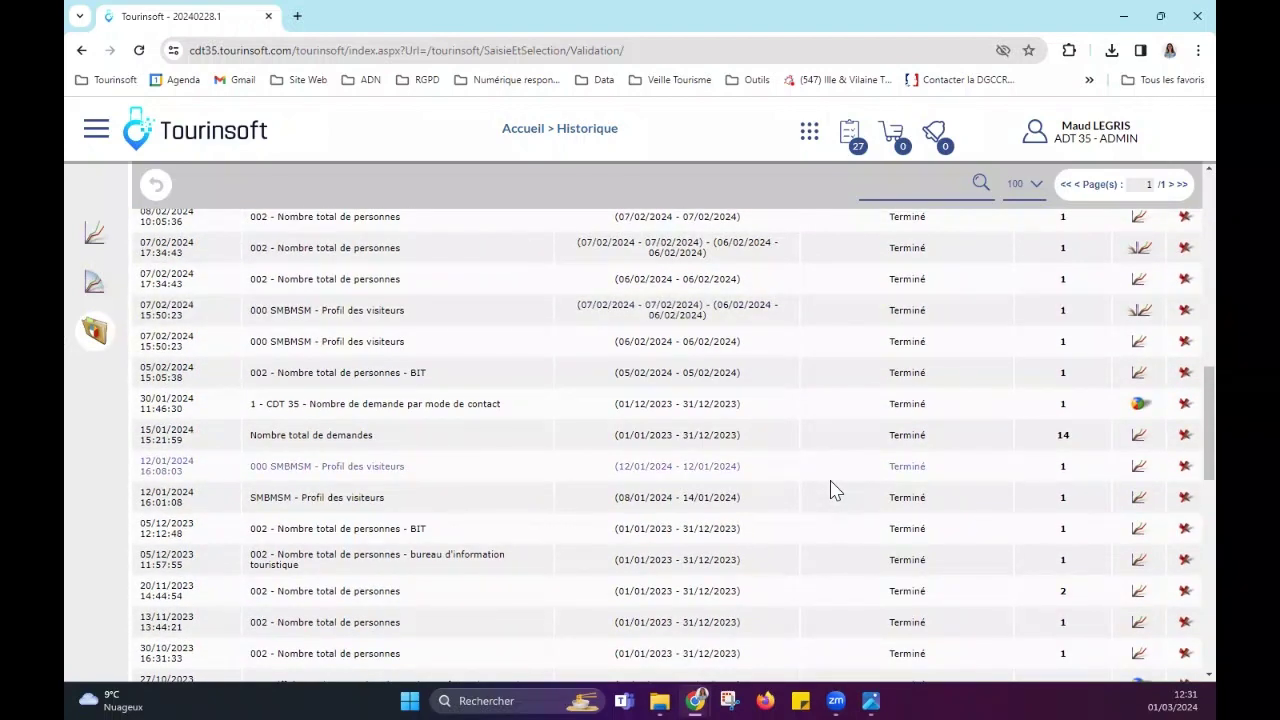
pyautogui.scroll(-5, 838, 488)
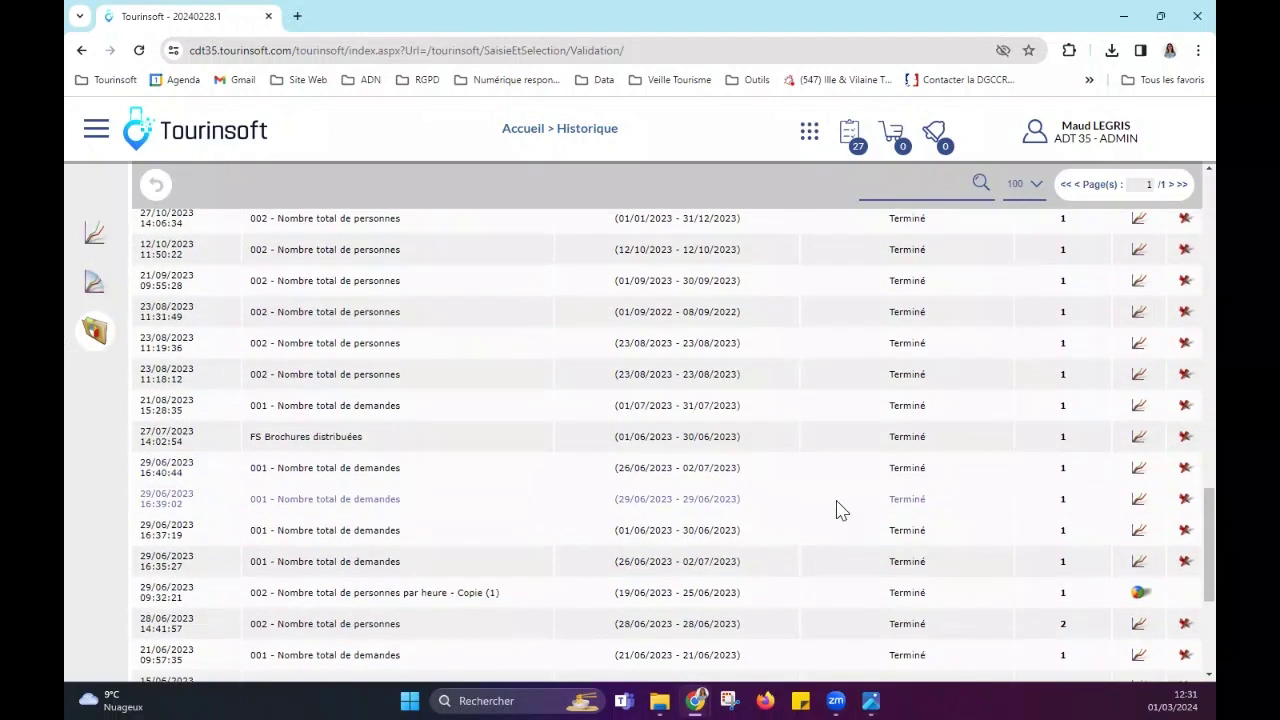
pyautogui.scroll(-3, 846, 500)
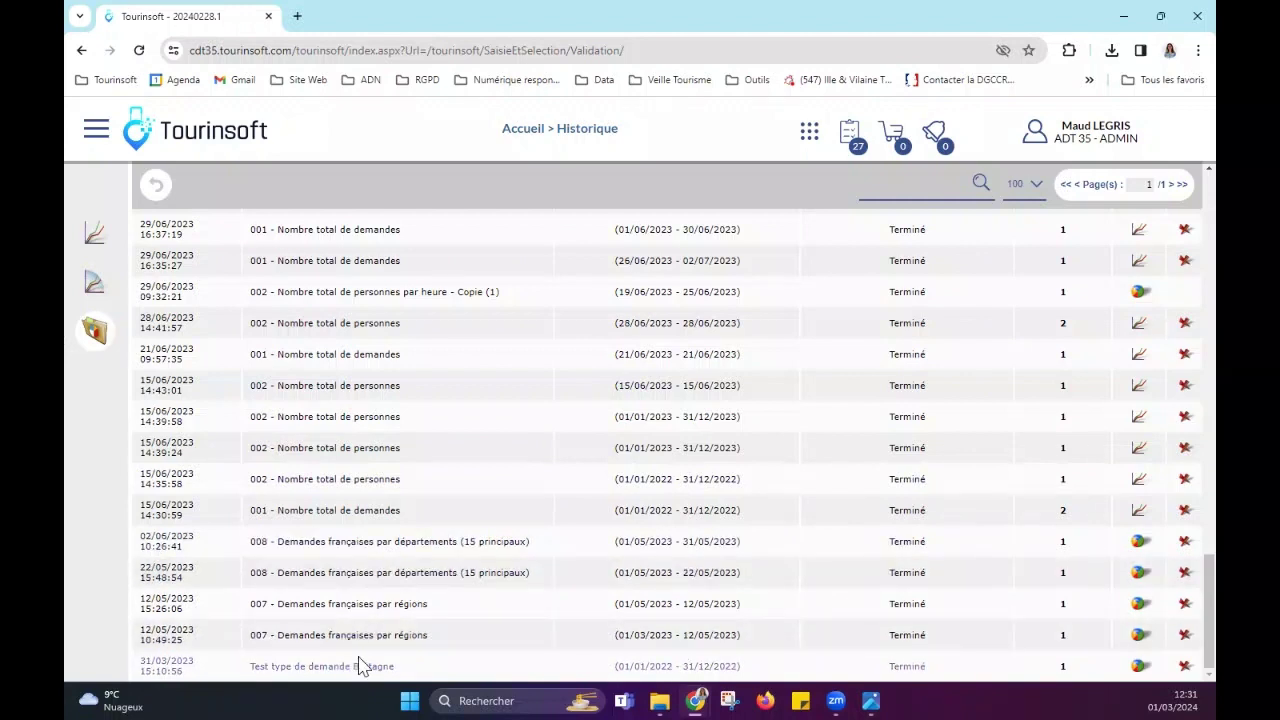
pyautogui.click(1185, 666)
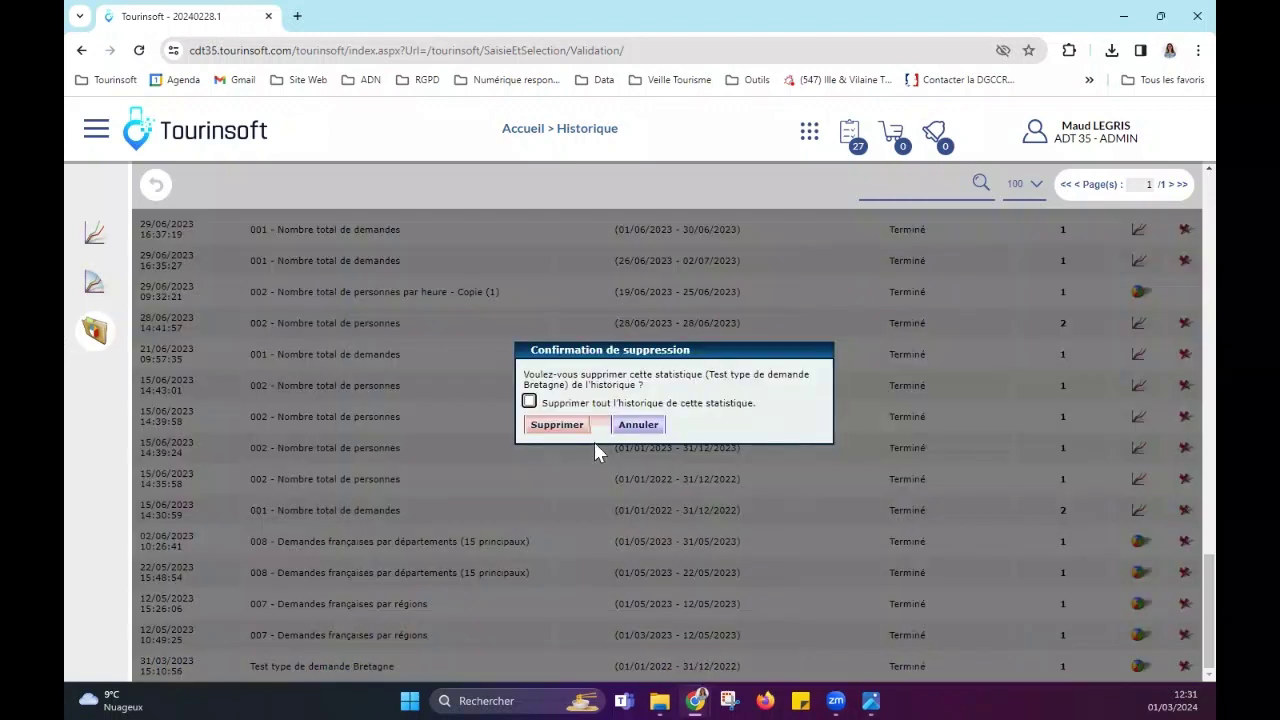
pyautogui.click(560, 426)
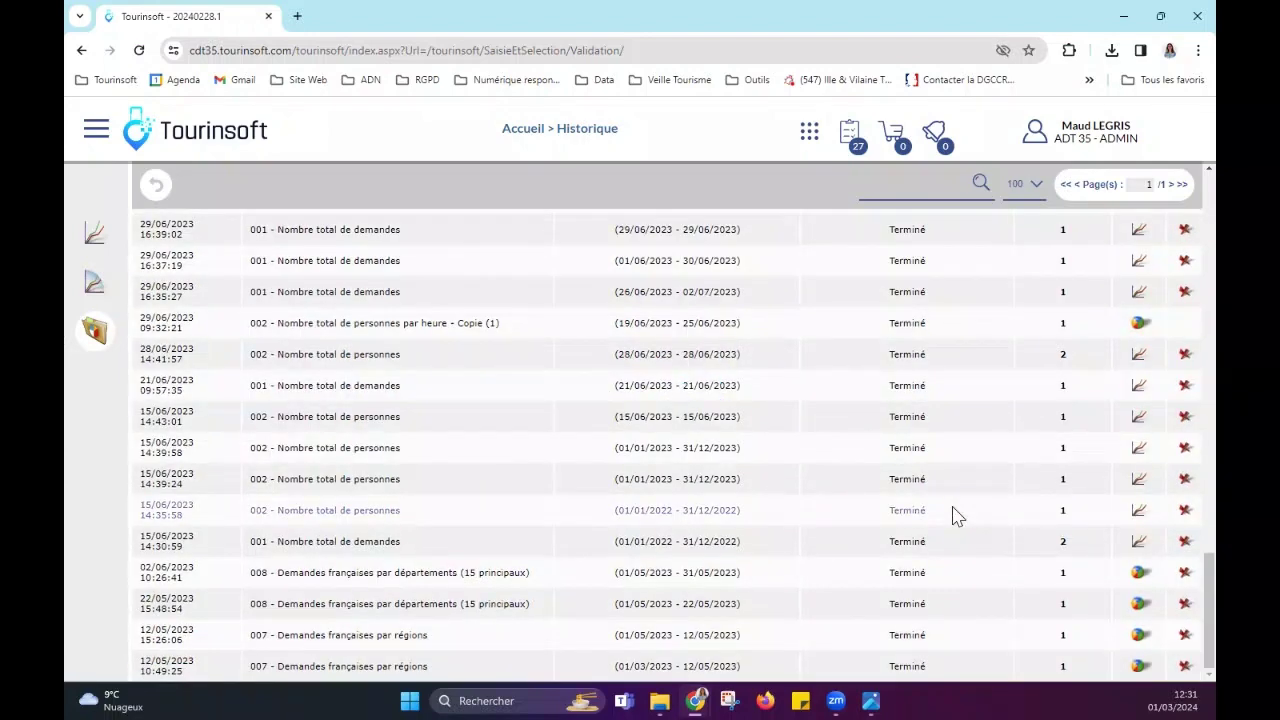
# Step: Open the generated chart of 007 - Brochures distribuées pour les départements bretons from the history
pyautogui.scroll(10, 955, 515)
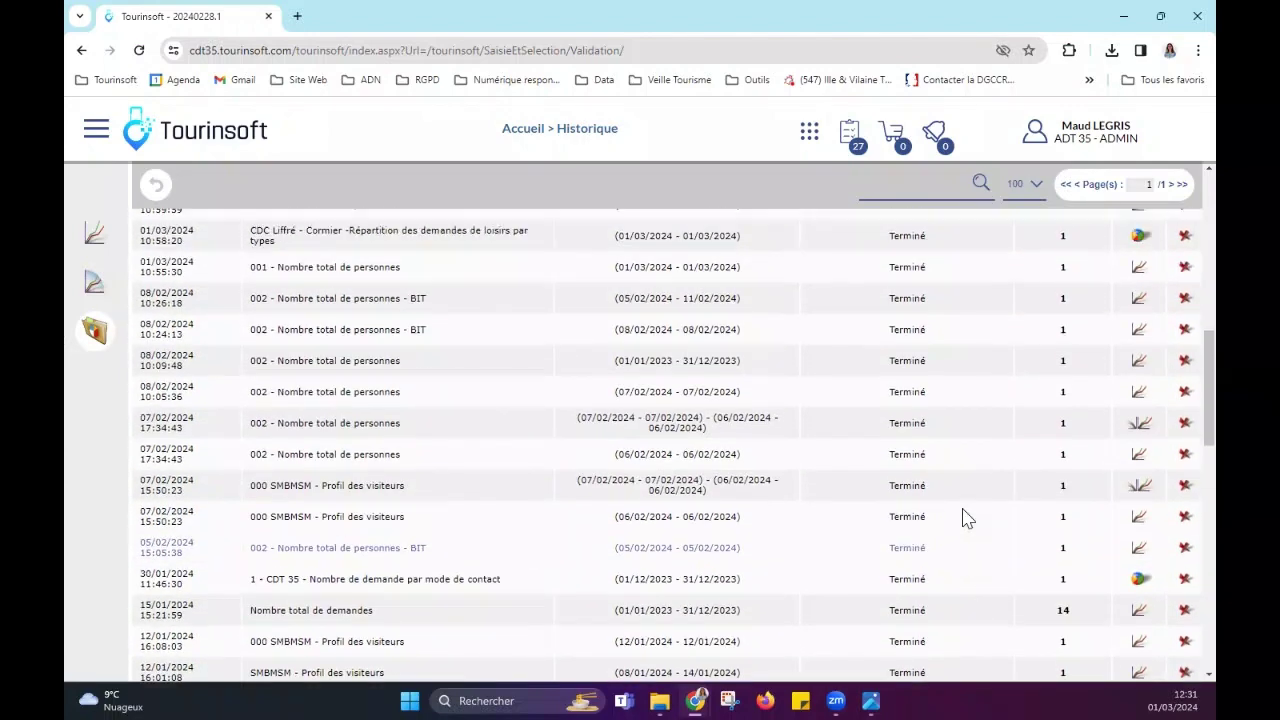
pyautogui.scroll(5, 967, 517)
pyautogui.scroll(-4, 968, 518)
pyautogui.scroll(6, 970, 520)
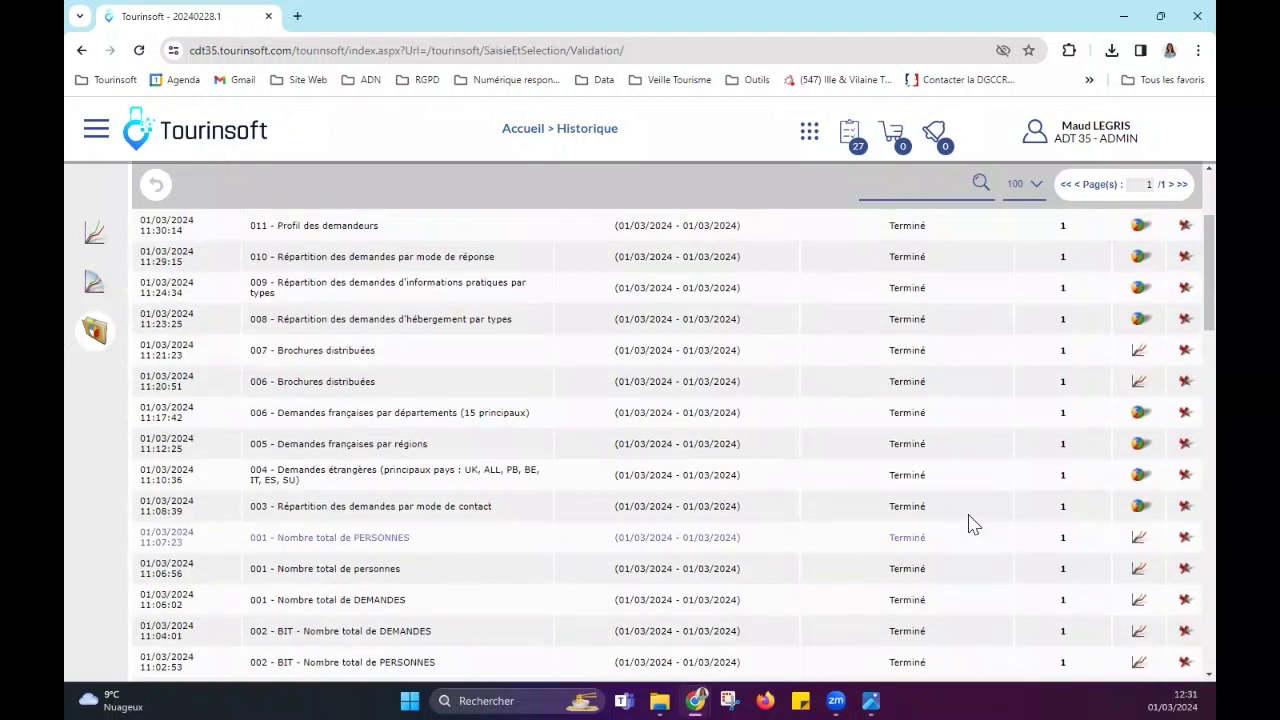
pyautogui.scroll(3, 970, 522)
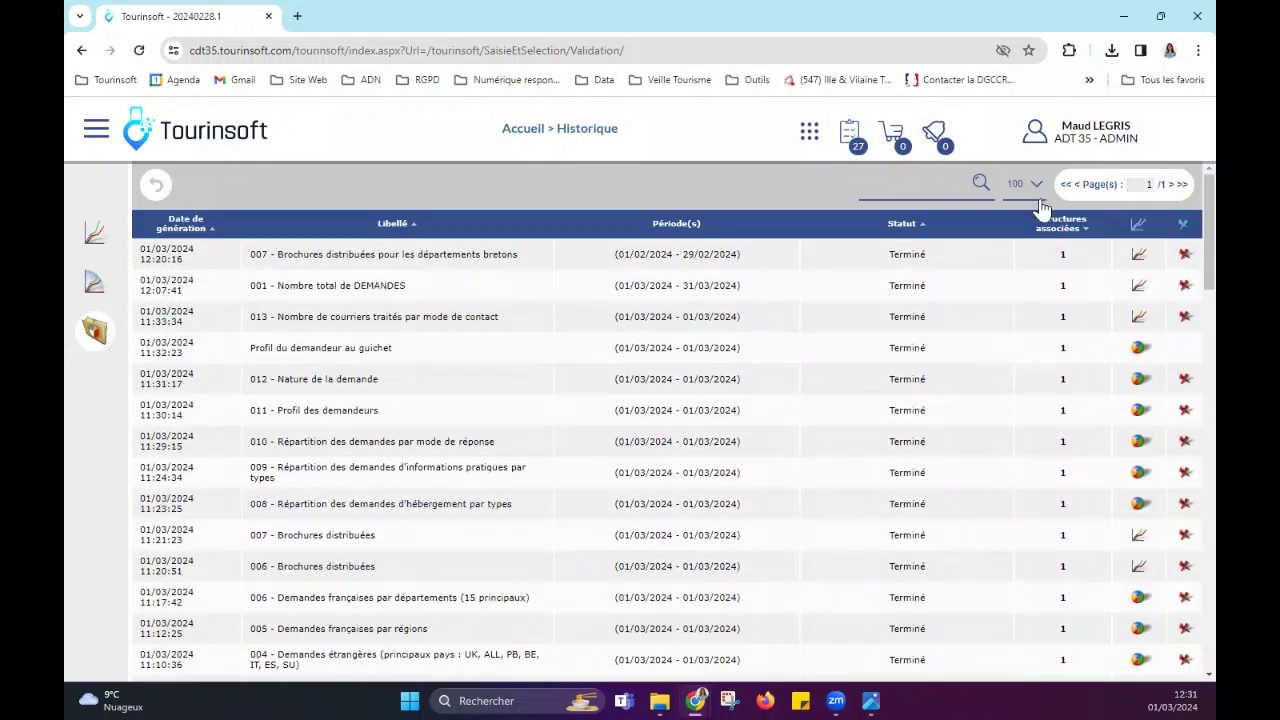
pyautogui.click(1137, 257)
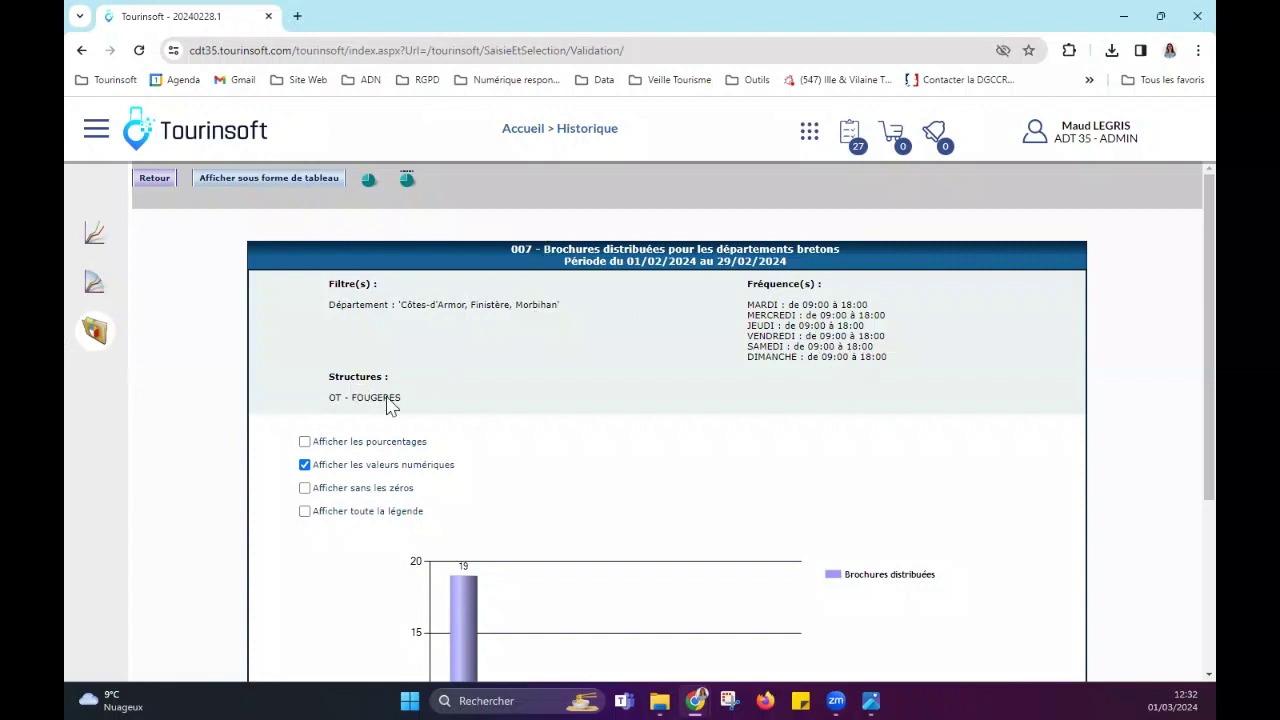
# Step: Examine the number of copies distributed per brochure in the bar chart, along with its filters, frequencies and structure
pyautogui.scroll(-3, 514, 428)
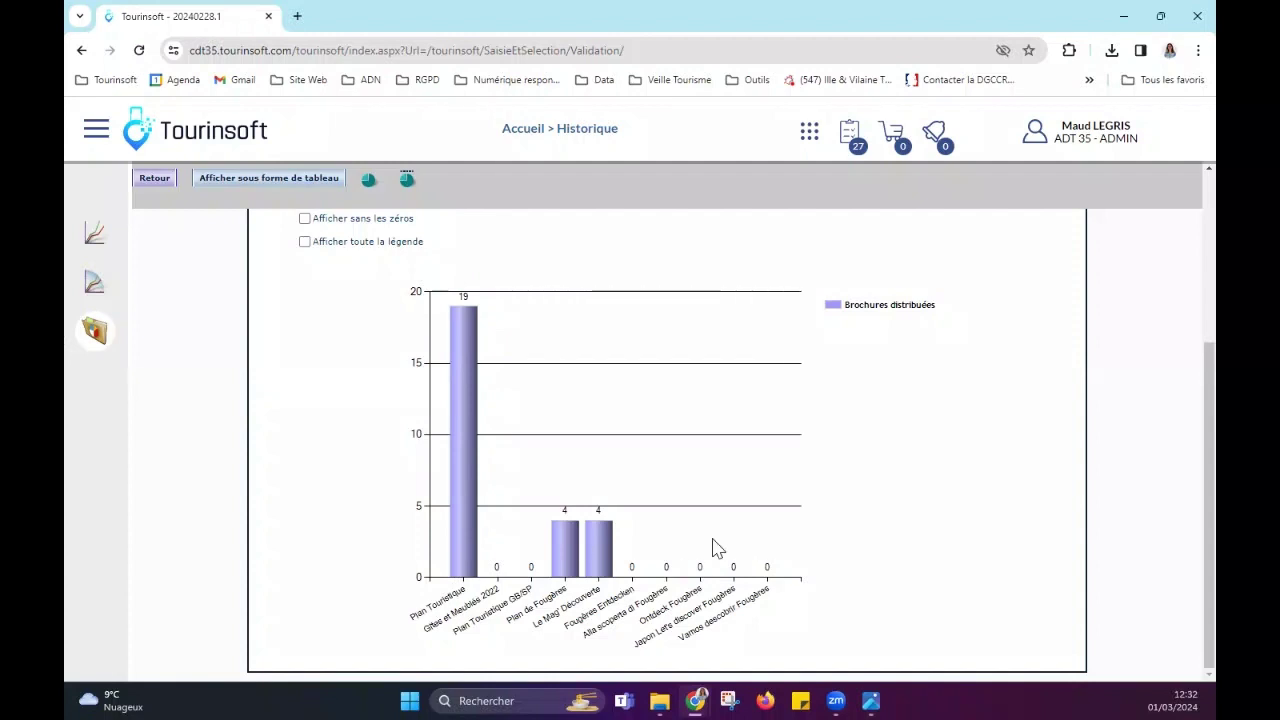
pyautogui.scroll(1, 712, 548)
pyautogui.scroll(3, 712, 548)
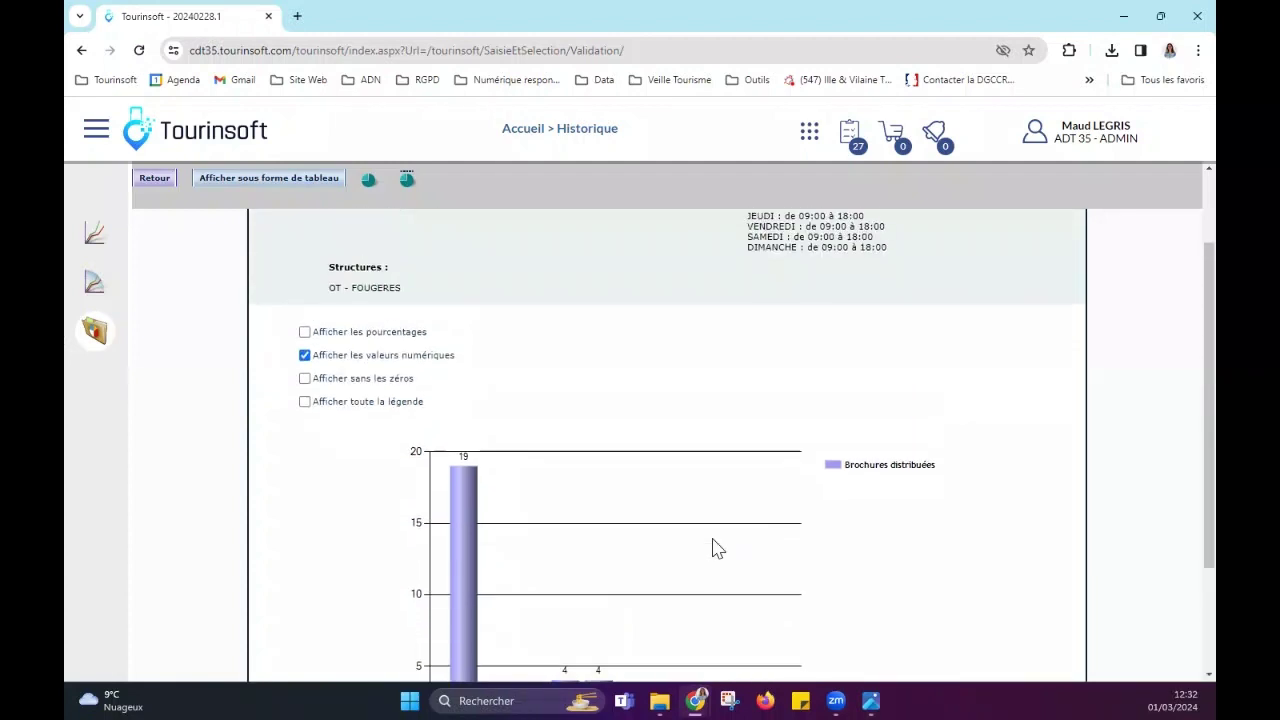
pyautogui.scroll(-3, 712, 548)
pyautogui.scroll(-1, 712, 548)
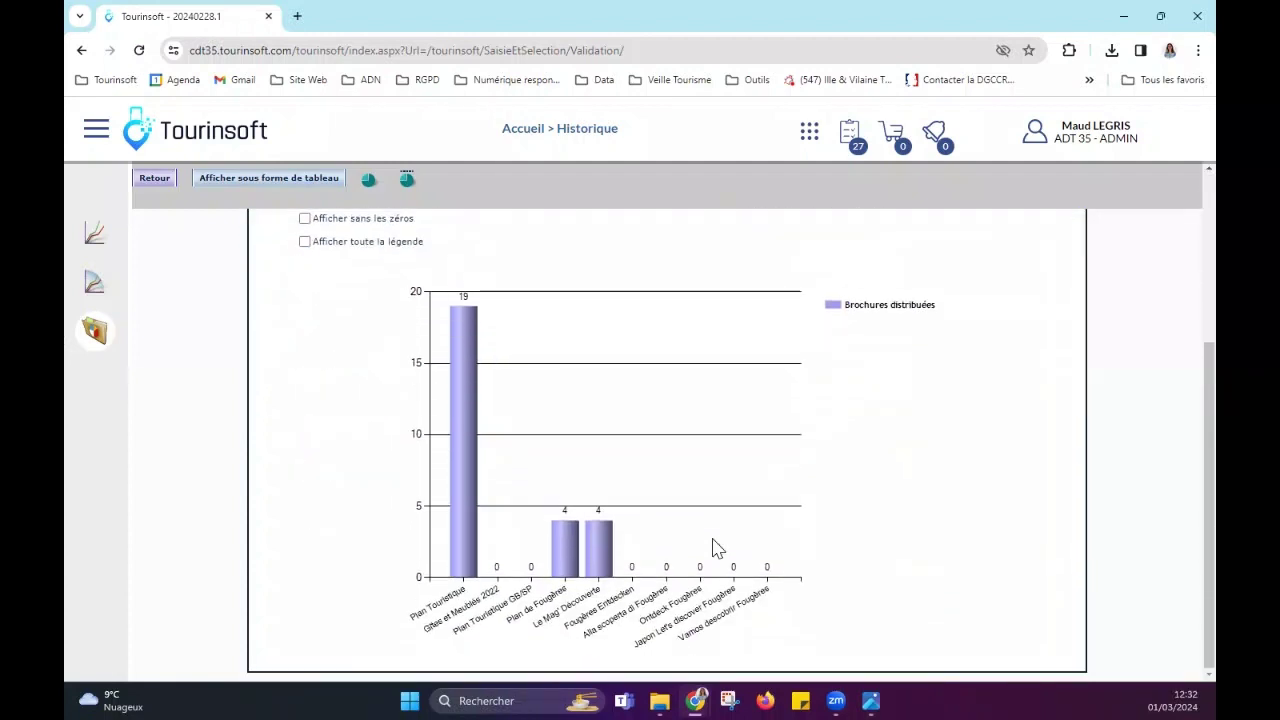
pyautogui.scroll(2, 712, 548)
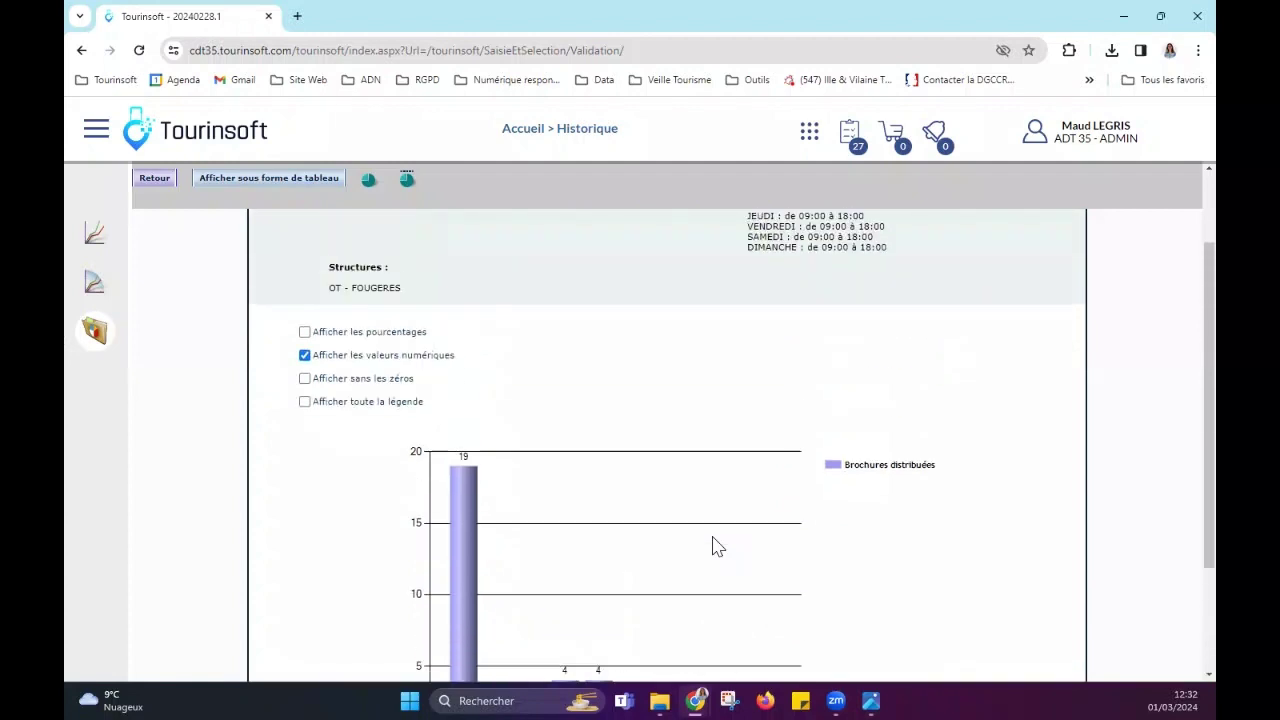
pyautogui.scroll(-1, 712, 548)
pyautogui.scroll(-1, 712, 548)
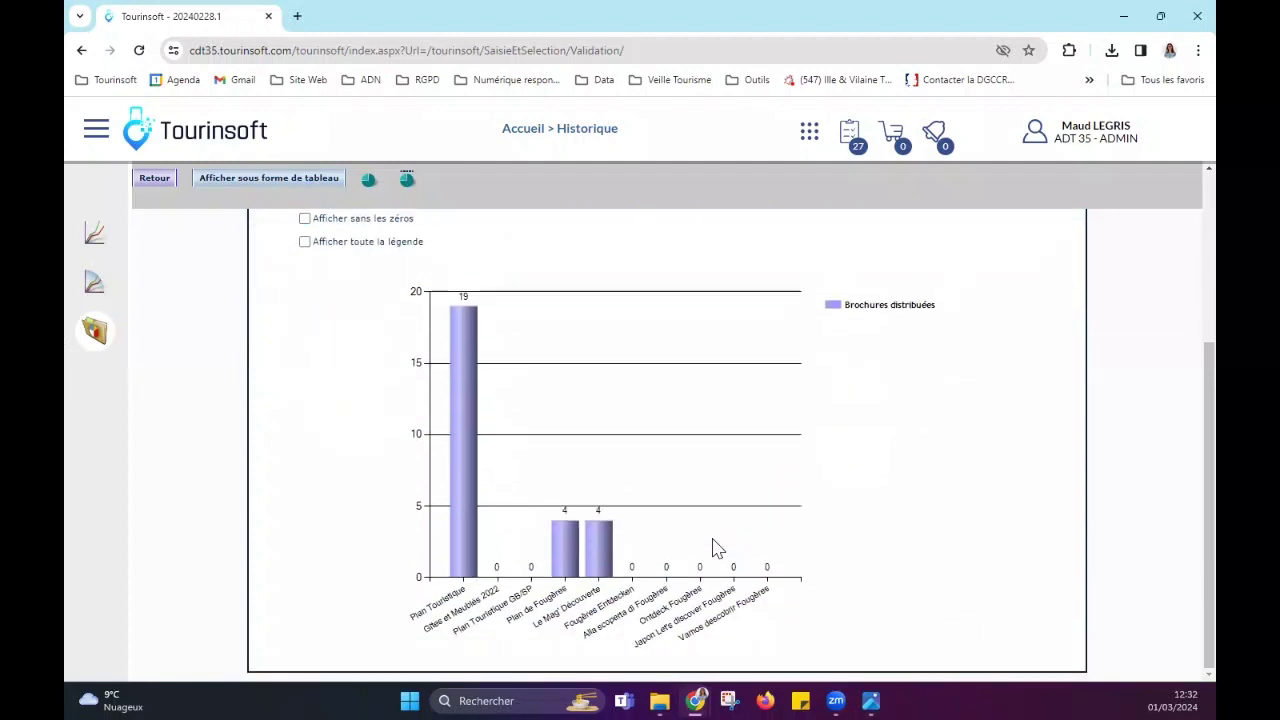
pyautogui.scroll(2, 712, 547)
pyautogui.scroll(1, 712, 547)
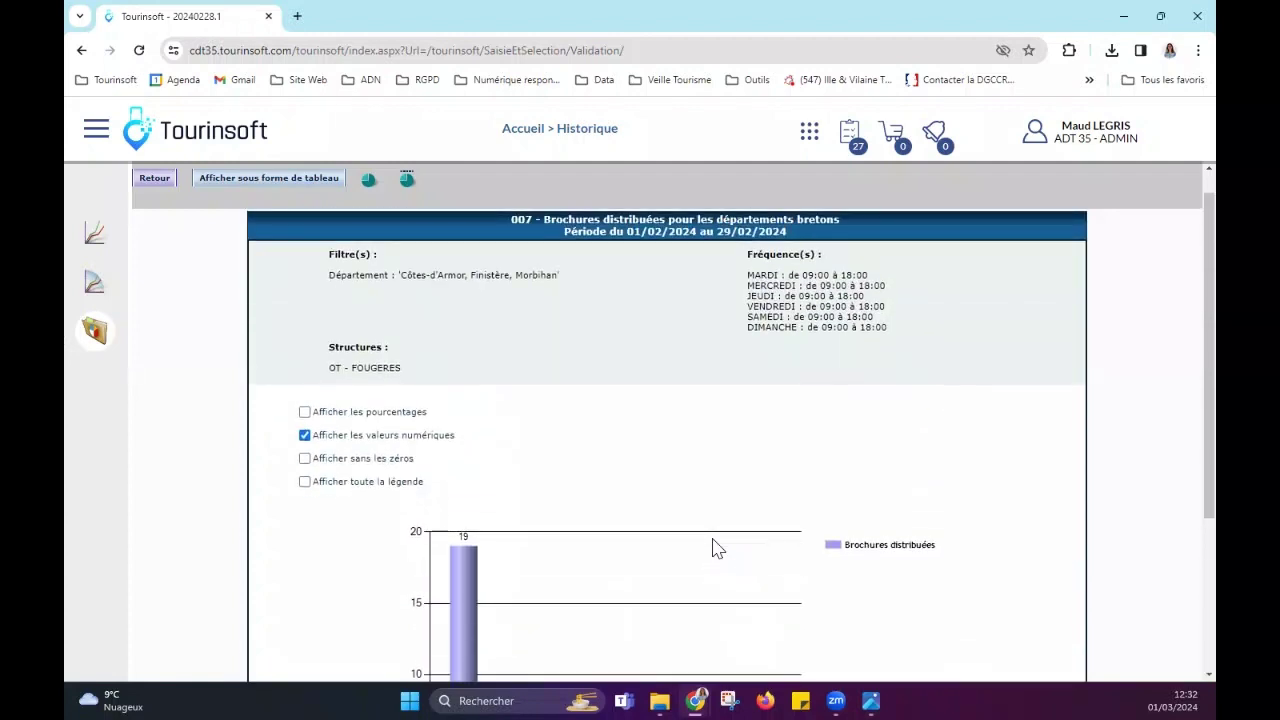
pyautogui.scroll(-3, 712, 547)
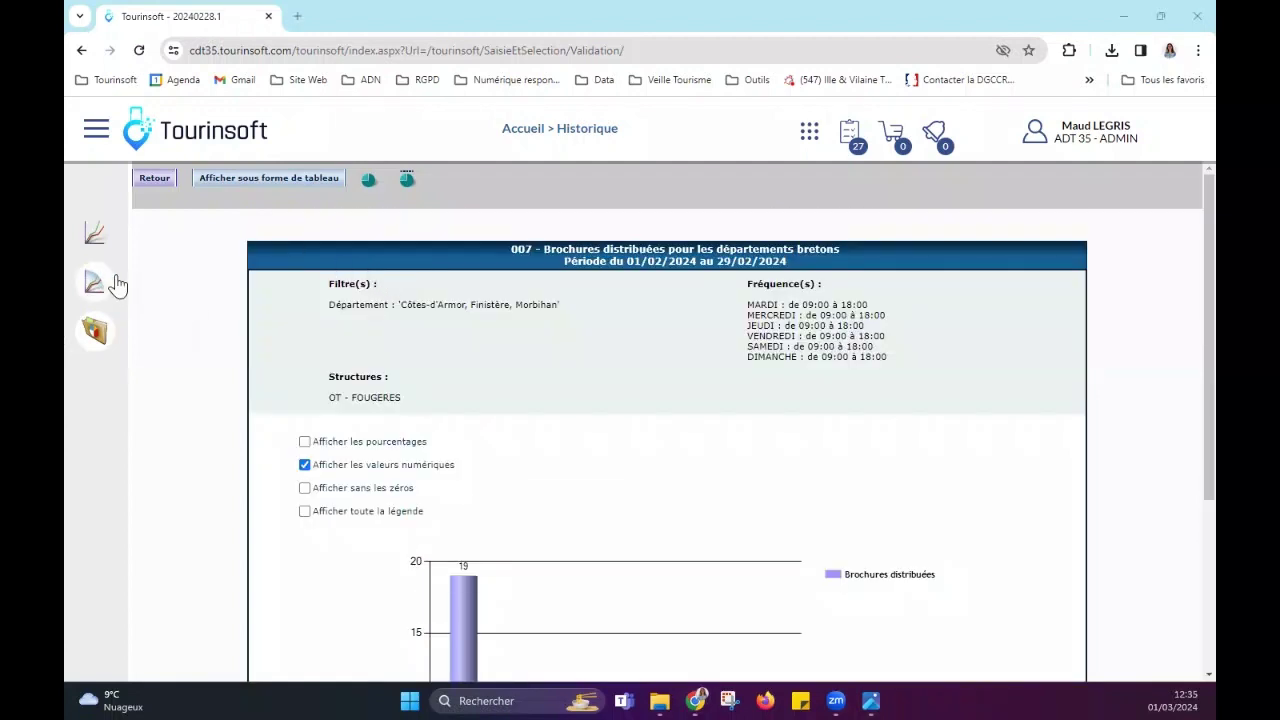
# Step: Start creating a new statistic and choose the bar chart as its graph type
pyautogui.moveTo(168, 290)
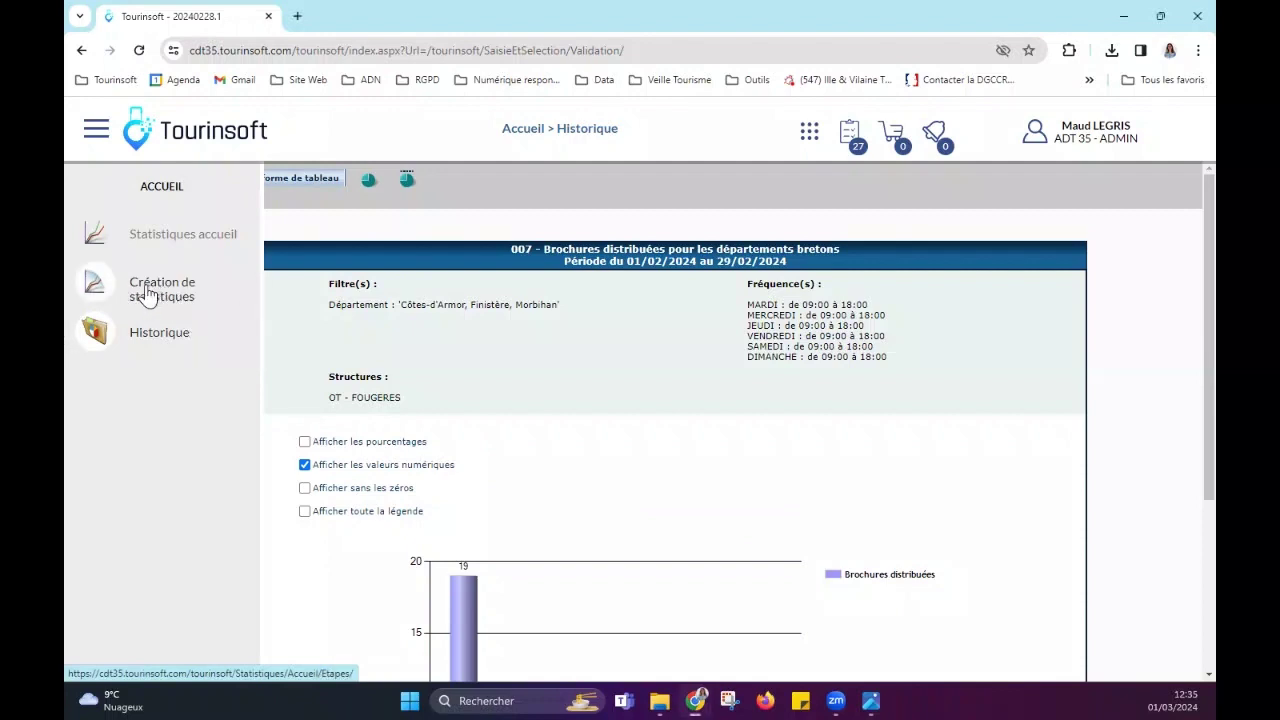
pyautogui.click(146, 293)
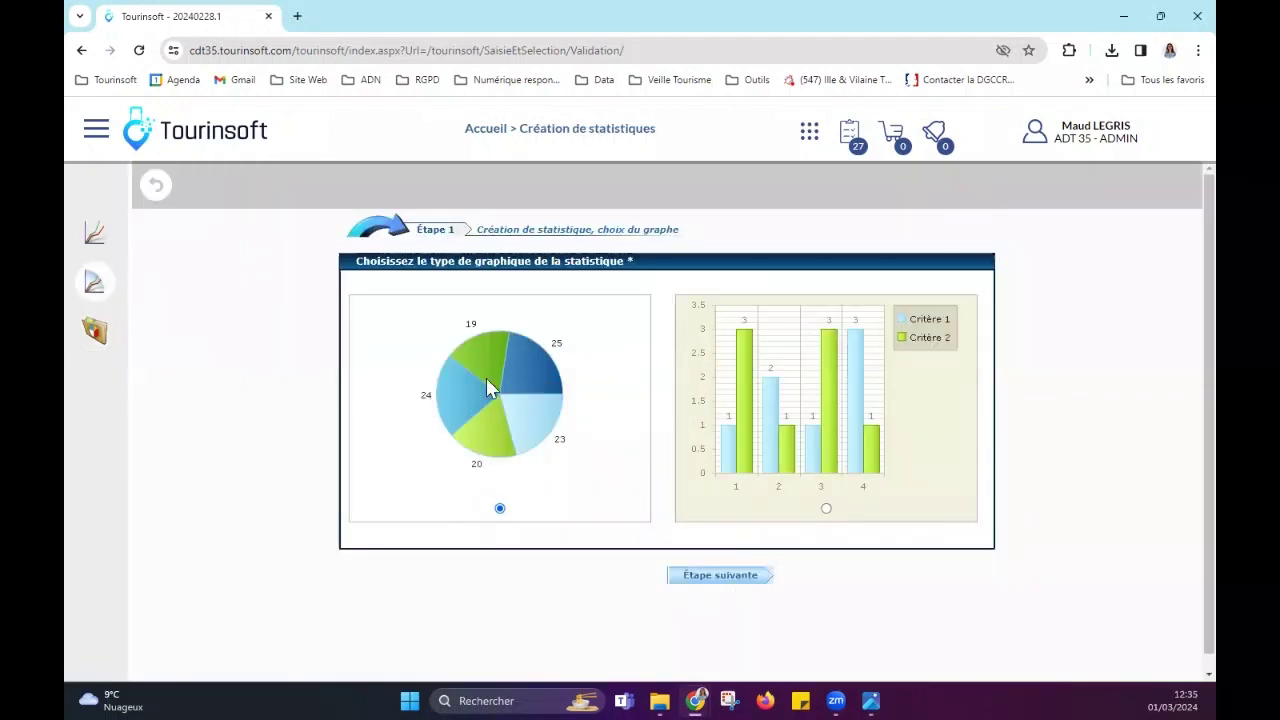
pyautogui.click(690, 578)
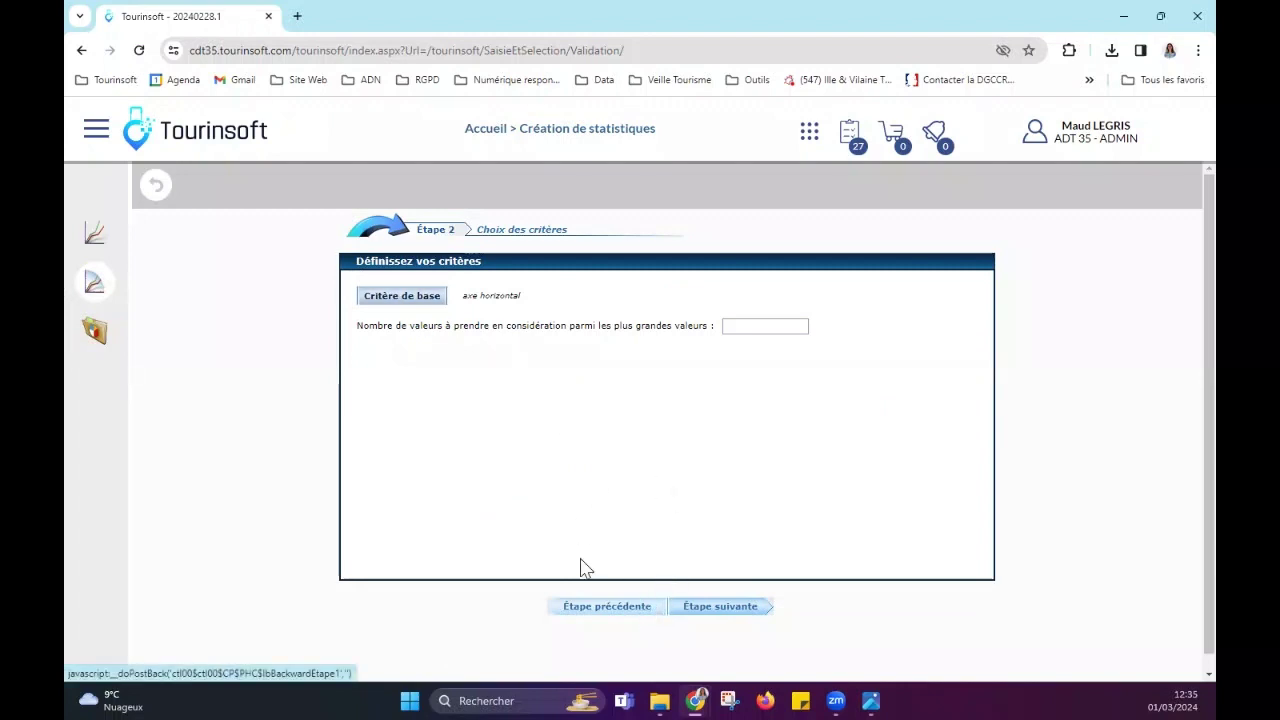
pyautogui.click(609, 607)
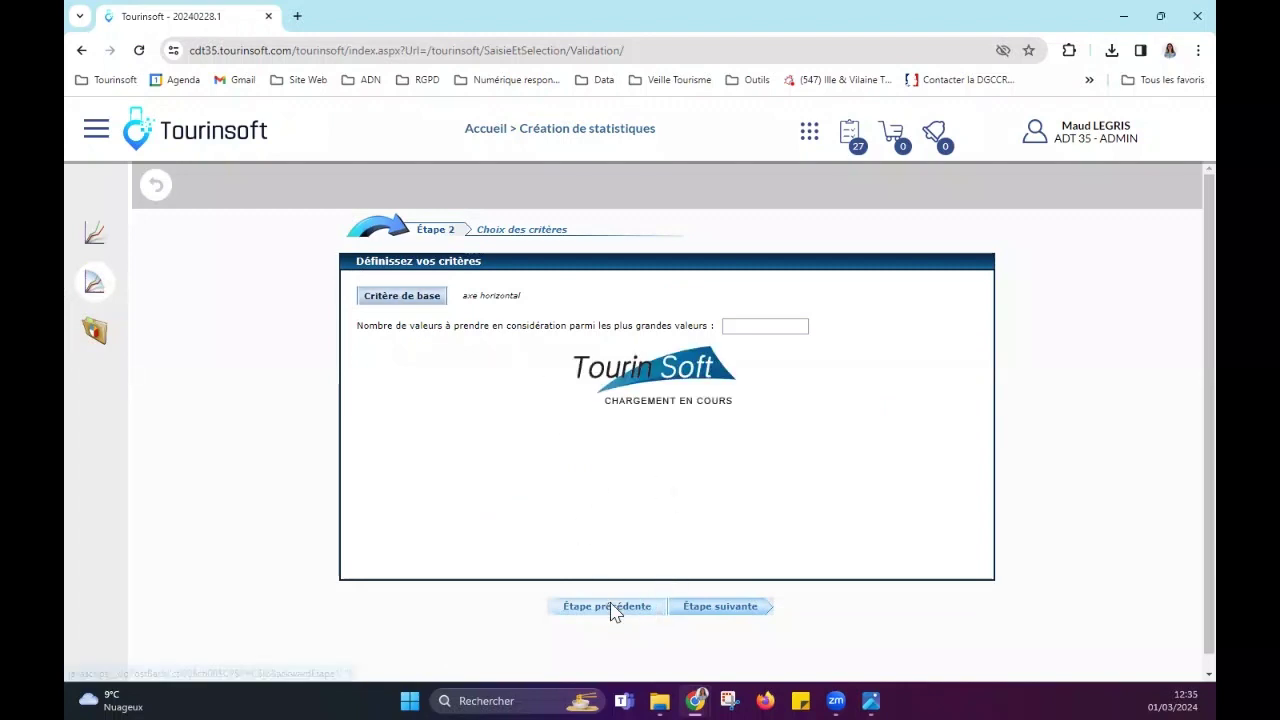
pyautogui.click(826, 509)
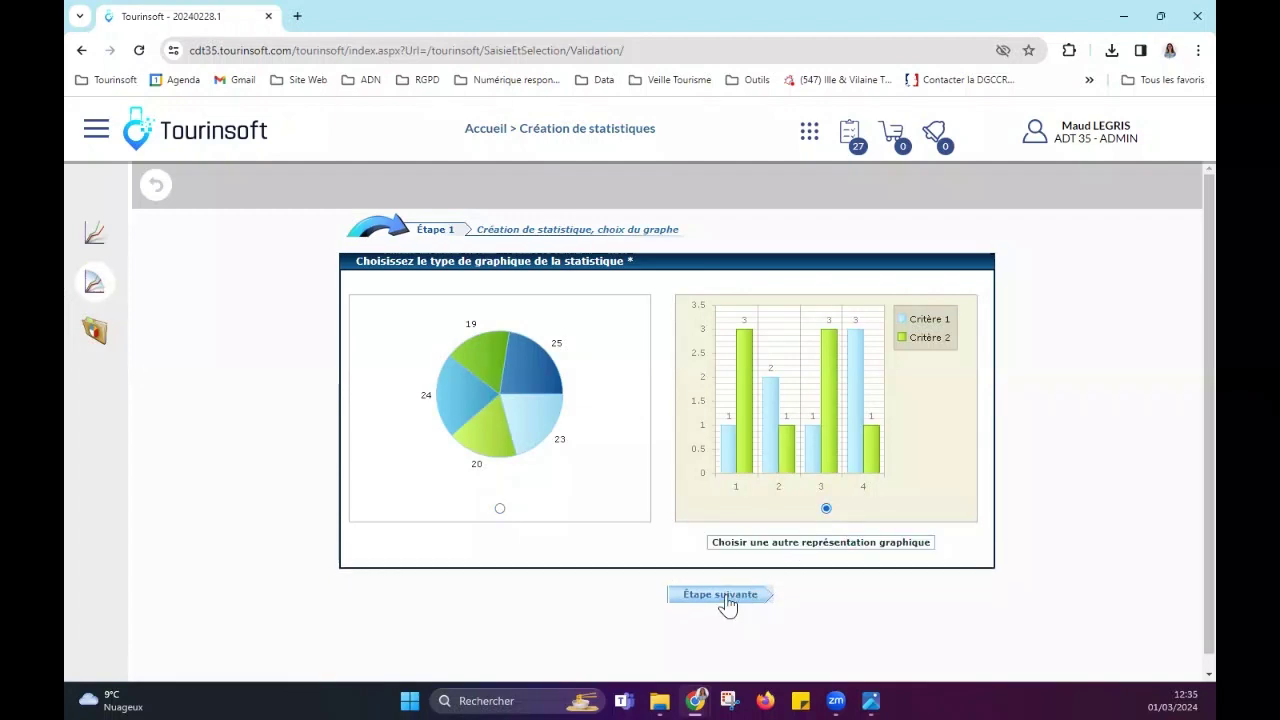
pyautogui.click(724, 598)
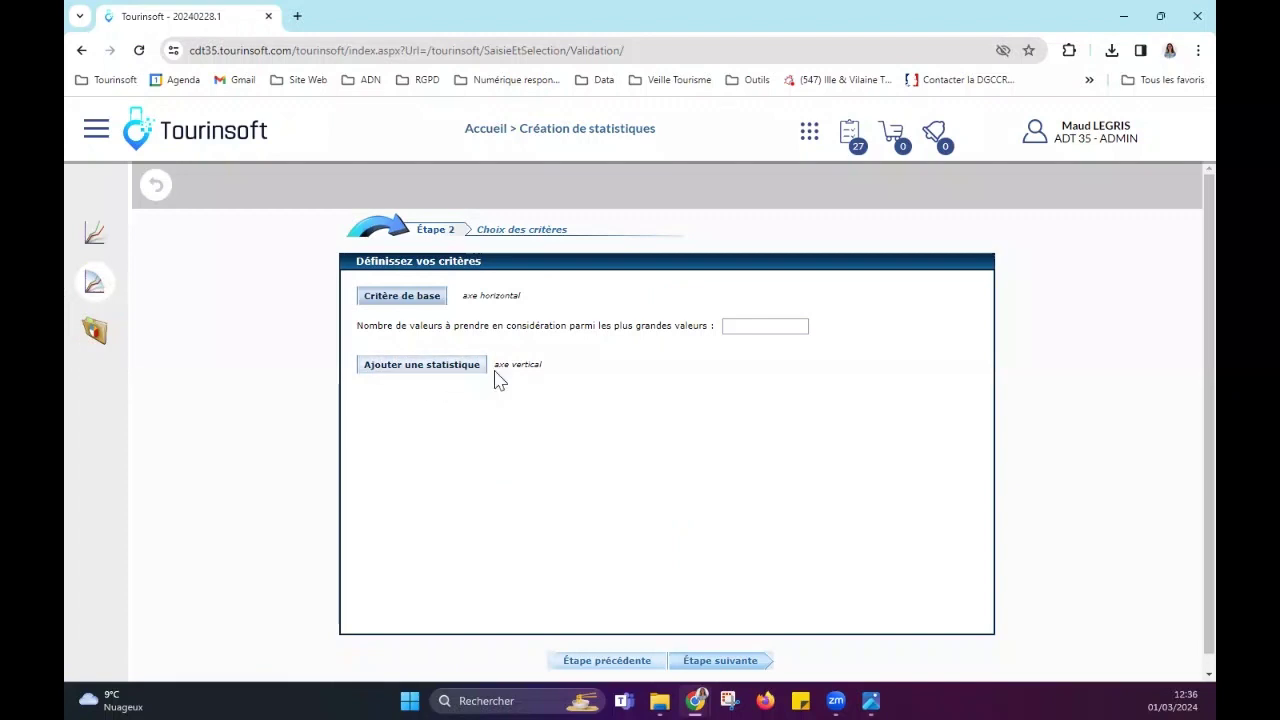
pyautogui.click(606, 662)
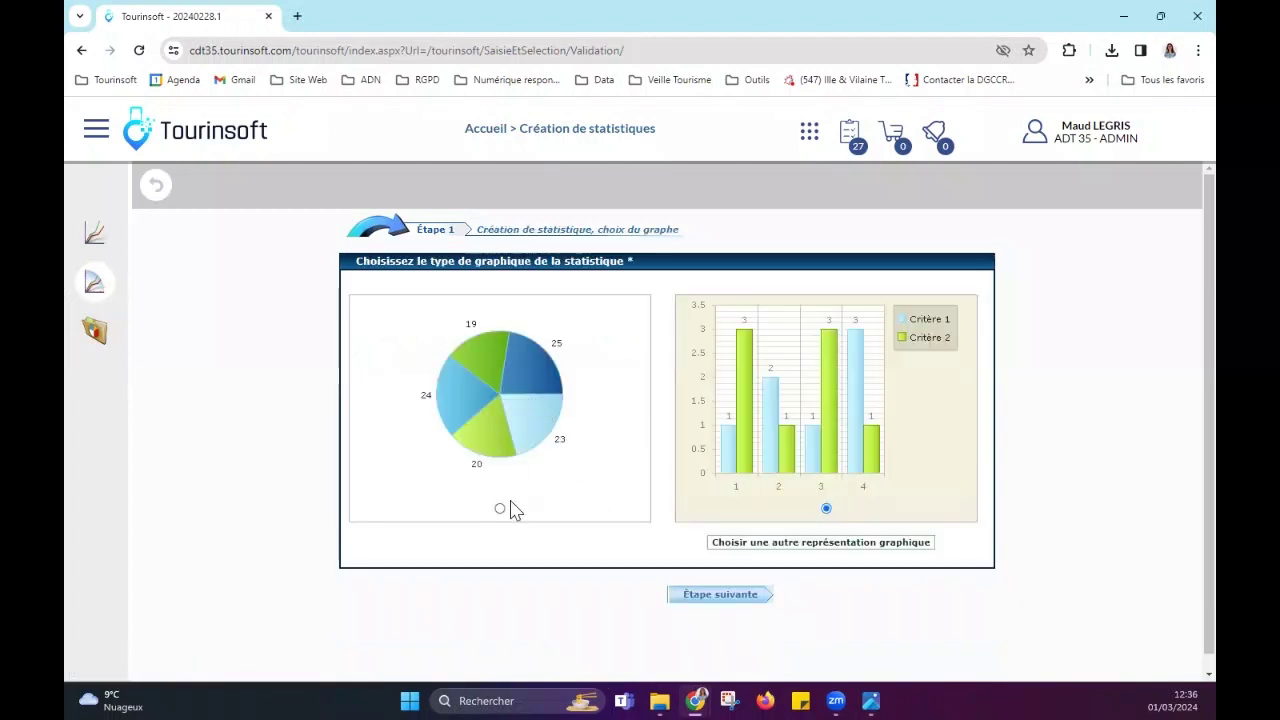
pyautogui.click(501, 509)
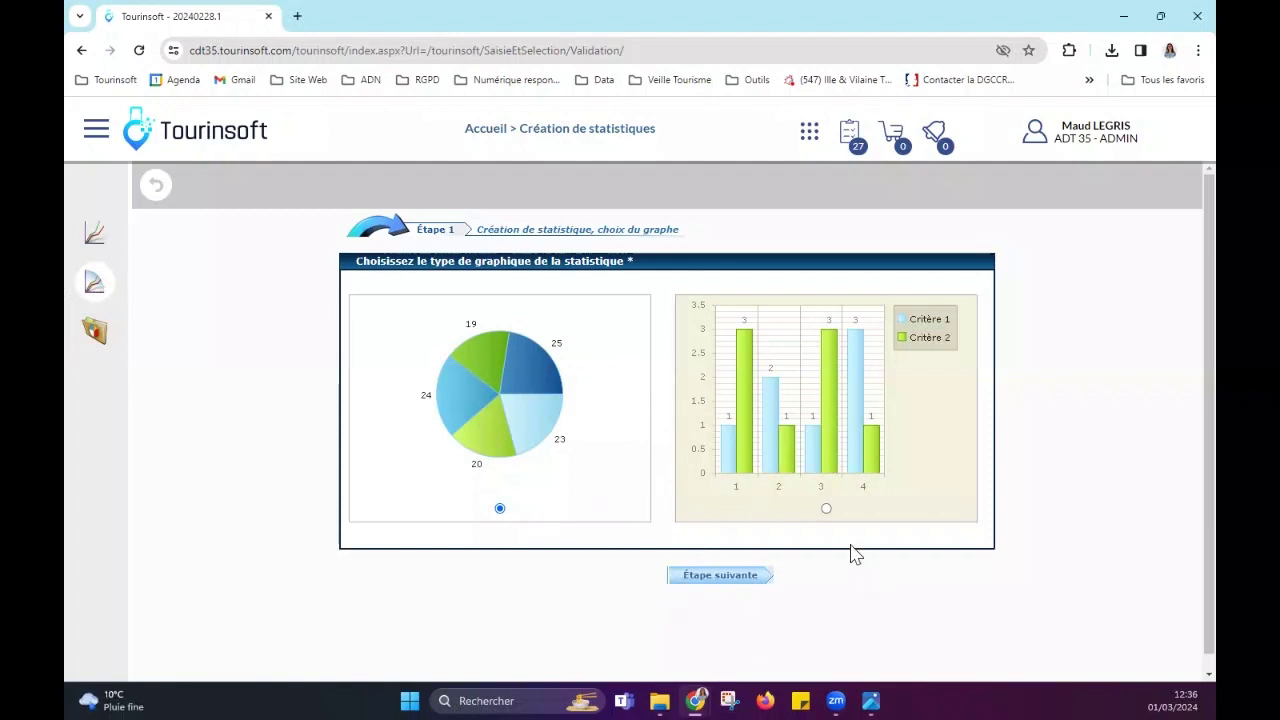
pyautogui.click(826, 508)
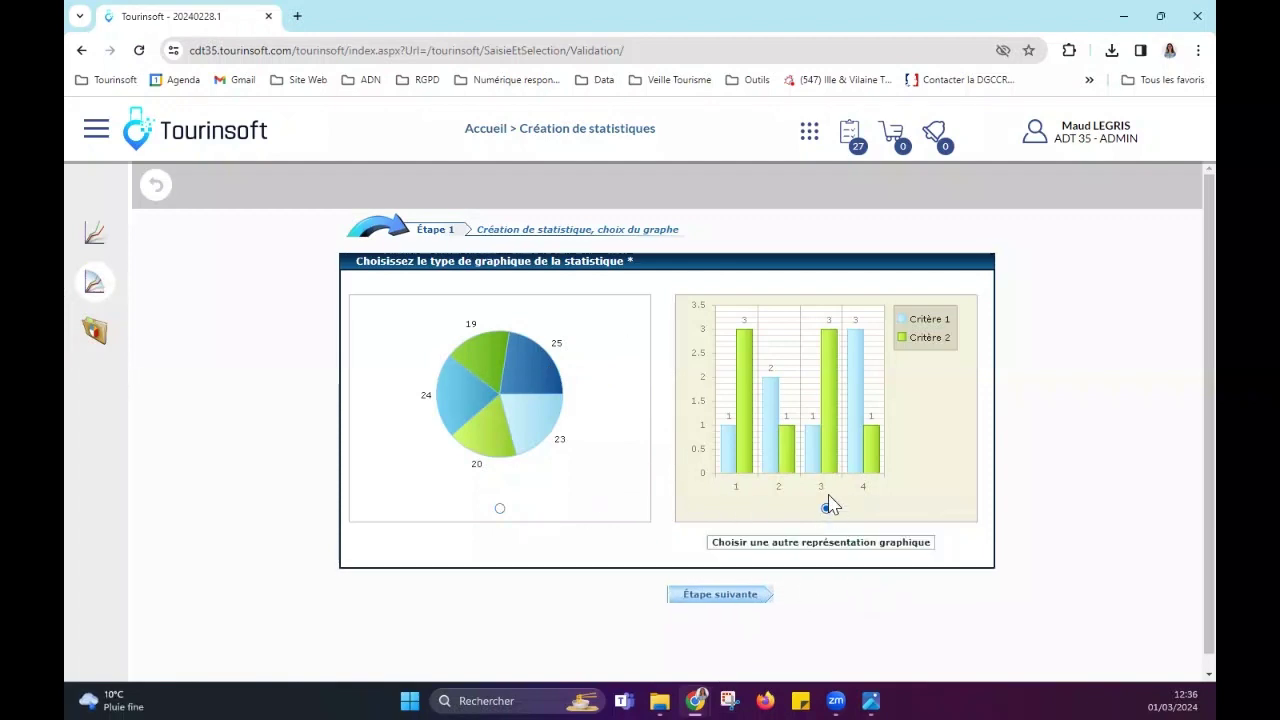
# Step: Confirm the bar chart type and set Période as the base criterion on the horizontal axis
pyautogui.click(737, 596)
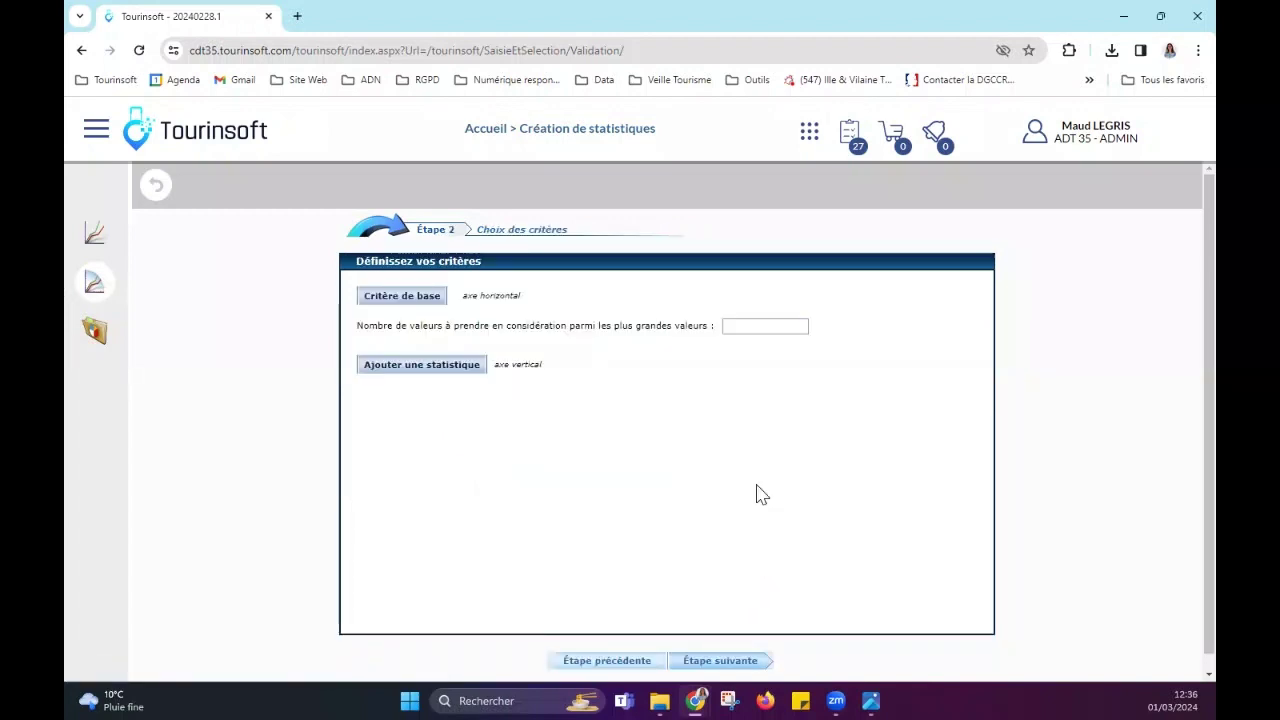
pyautogui.click(397, 297)
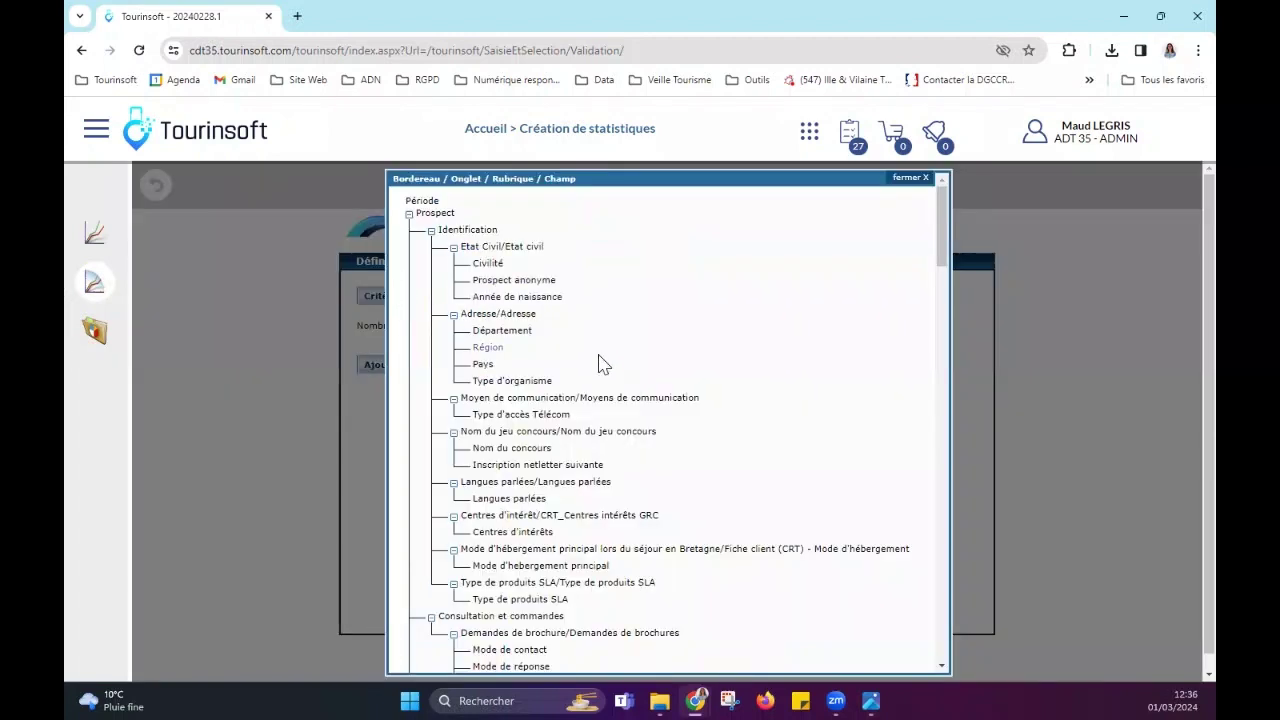
pyautogui.click(423, 202)
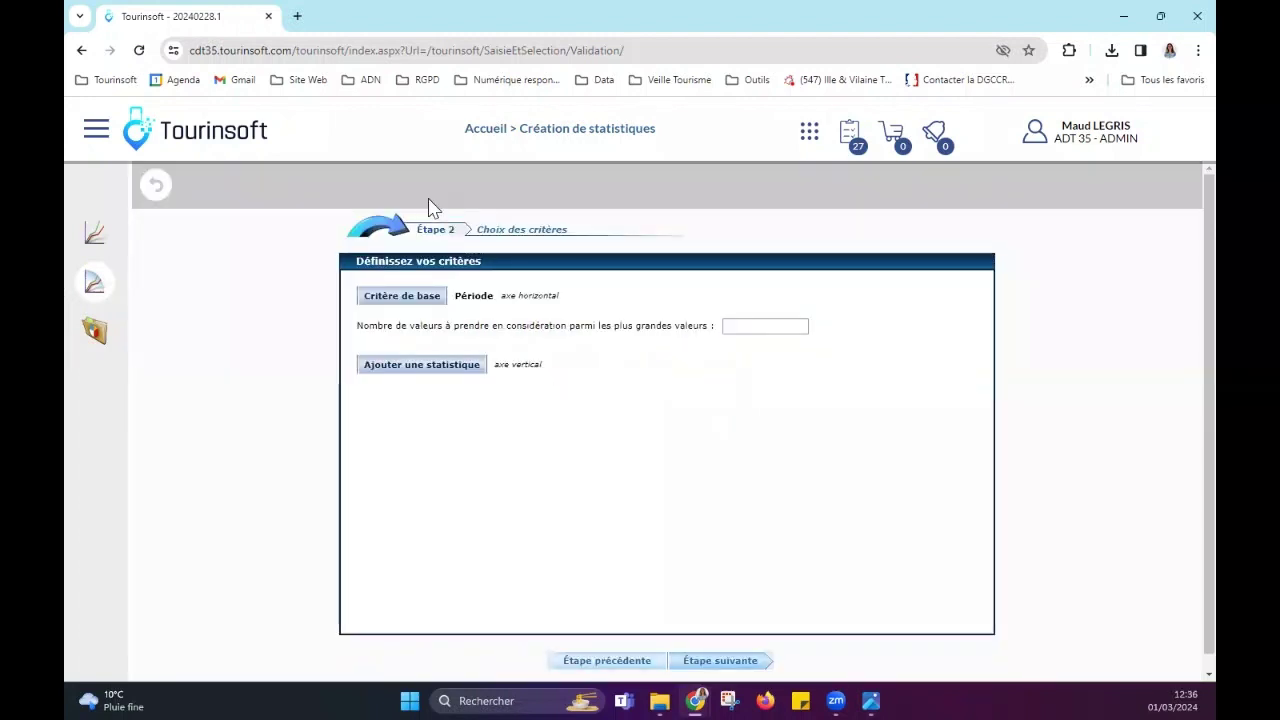
# Step: Add a vertical-axis statistic with Pays as its second criterion and label the criterion Pays
pyautogui.click(444, 368)
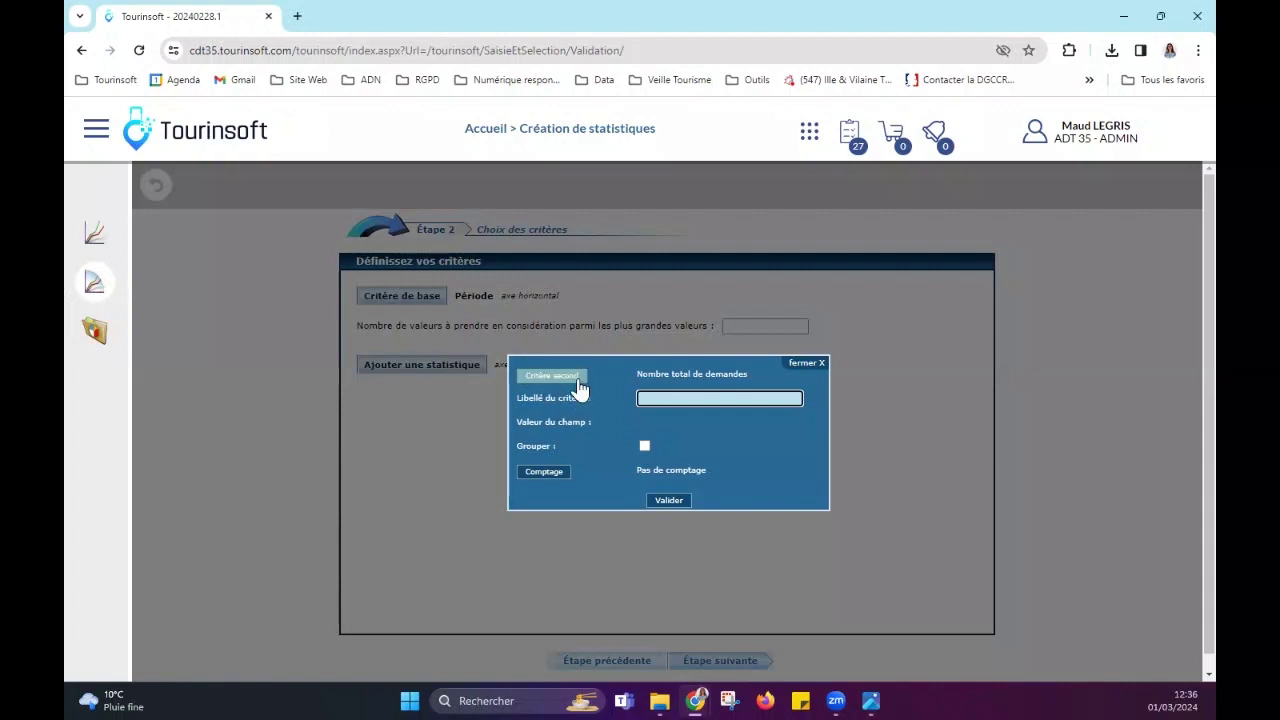
pyautogui.click(552, 381)
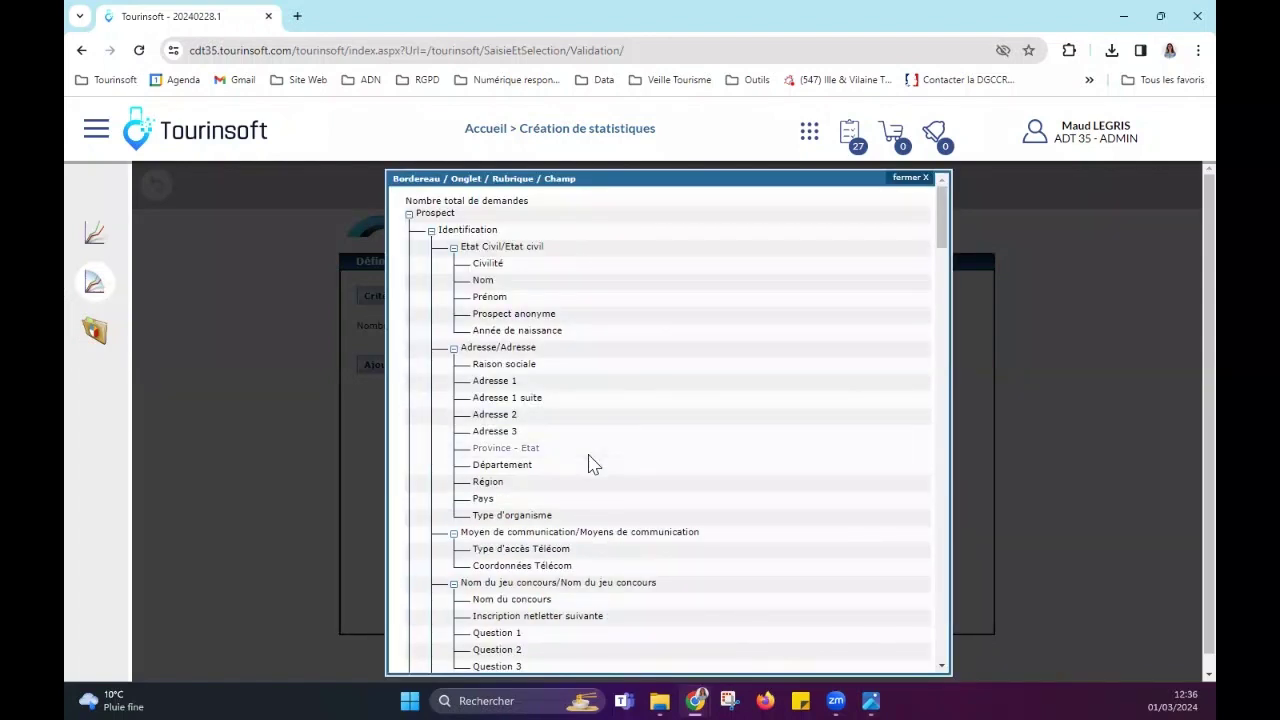
pyautogui.click(484, 499)
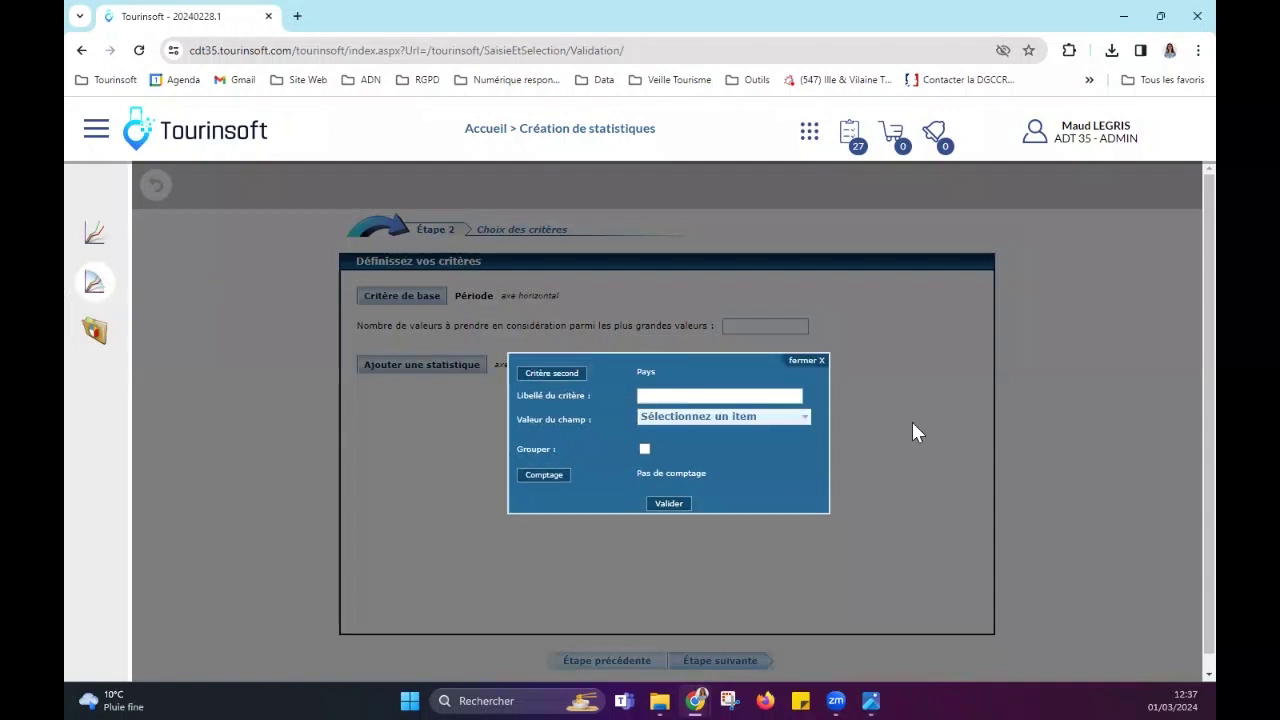
pyautogui.click(715, 392)
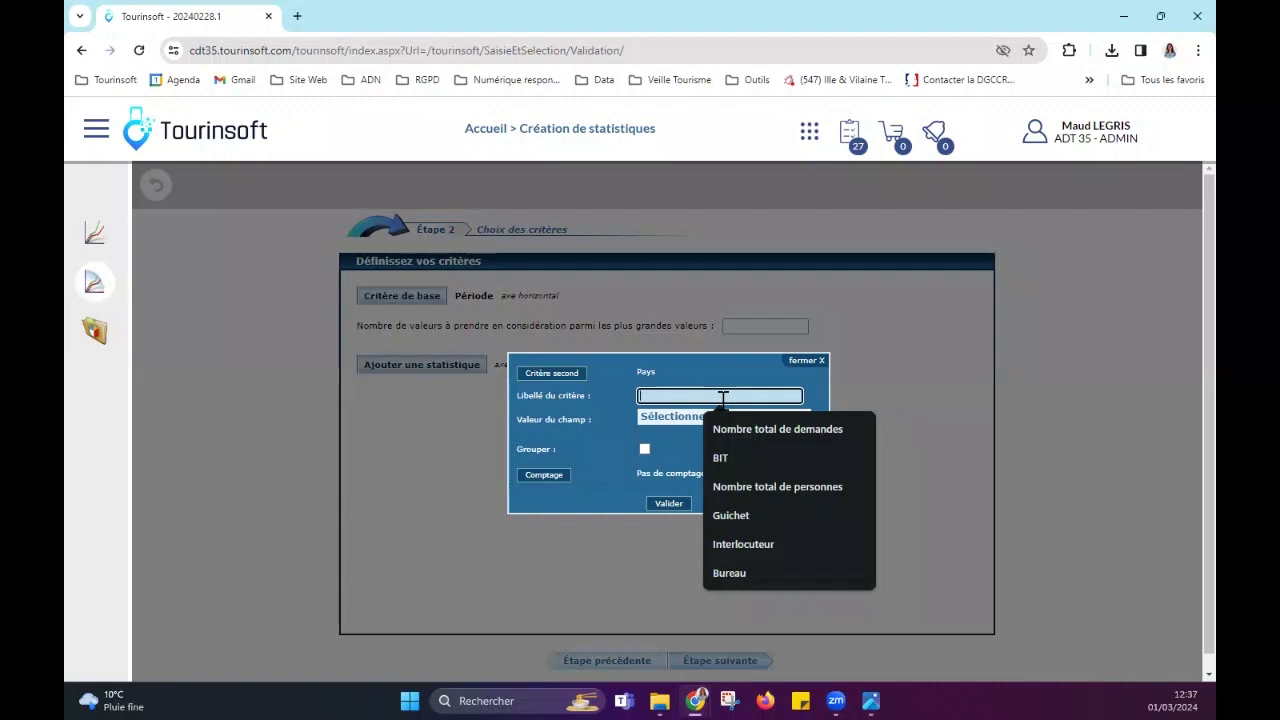
pyautogui.write('Pays')
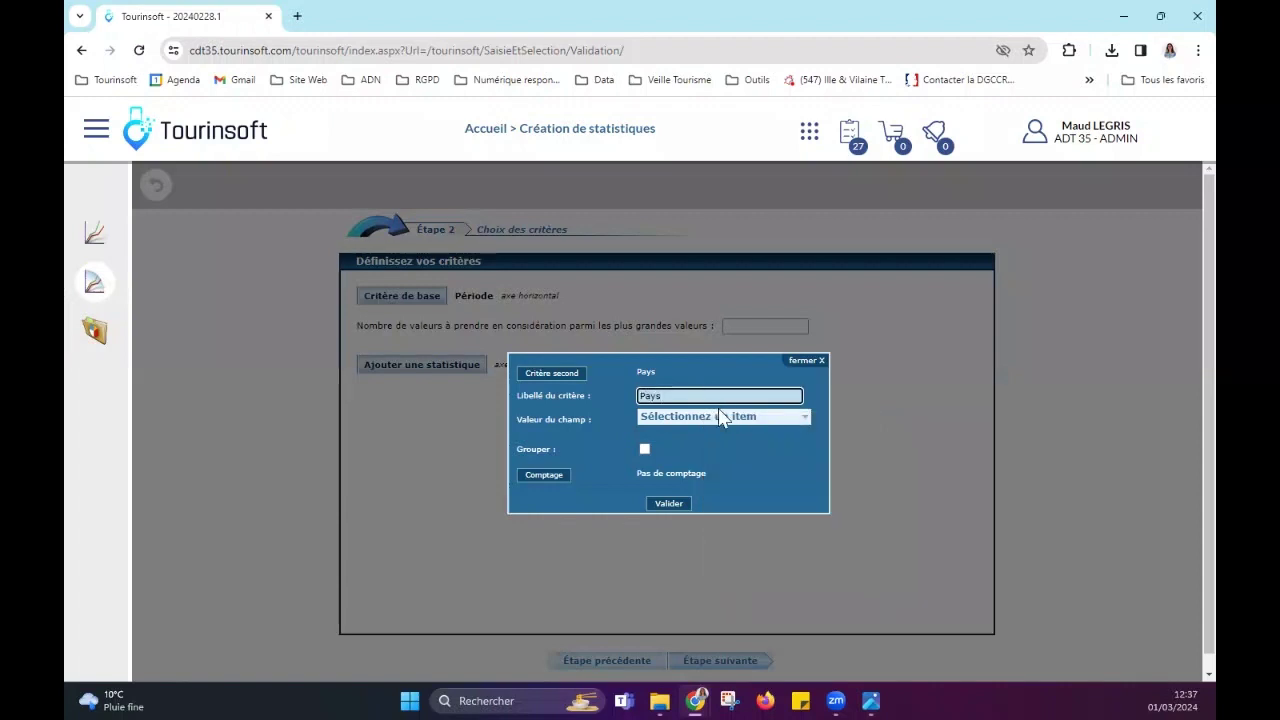
# Step: Select ALLEMAGNE and IRLANDE as the field values of the Pays criterion and validate the statistic
pyautogui.click(712, 416)
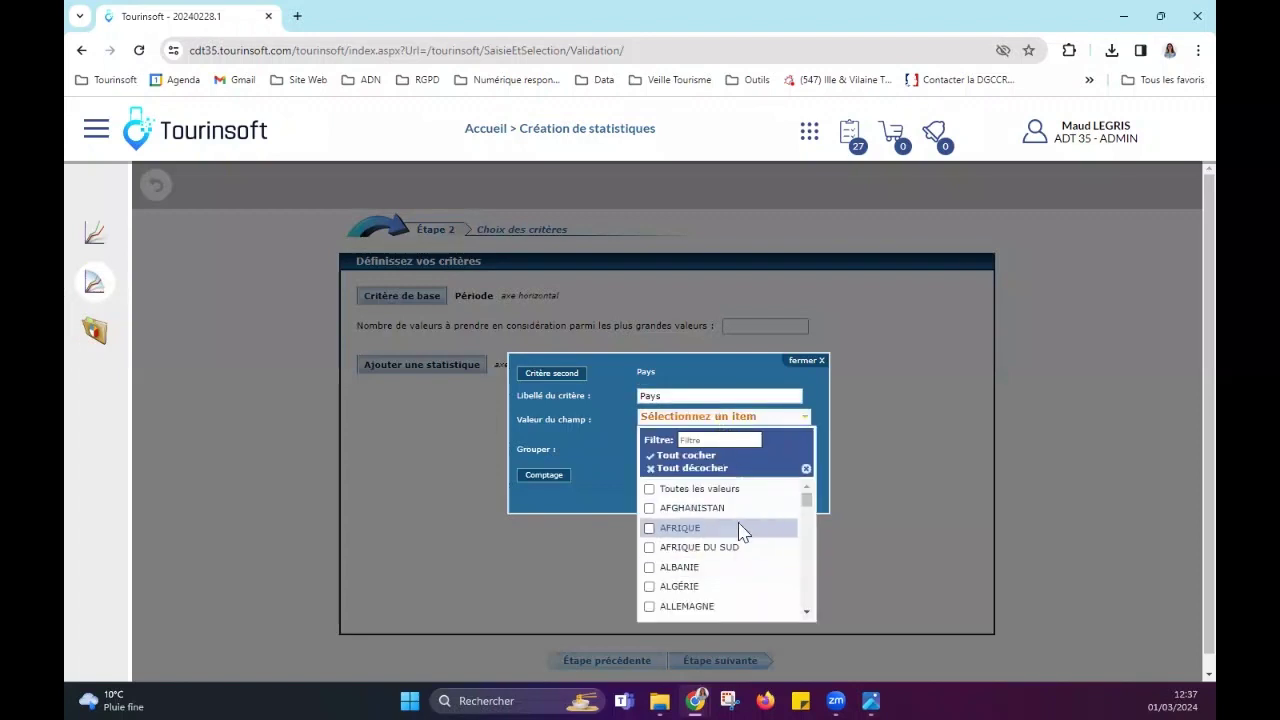
pyautogui.scroll(-1, 705, 585)
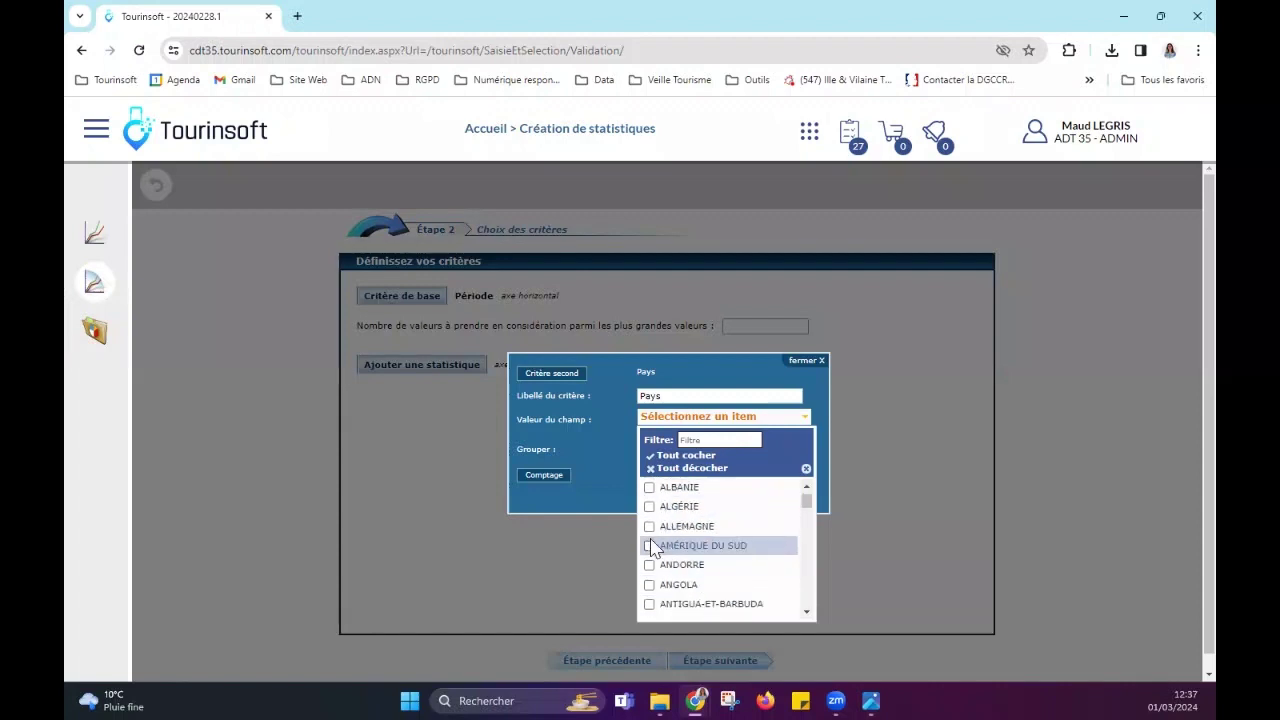
pyautogui.click(702, 527)
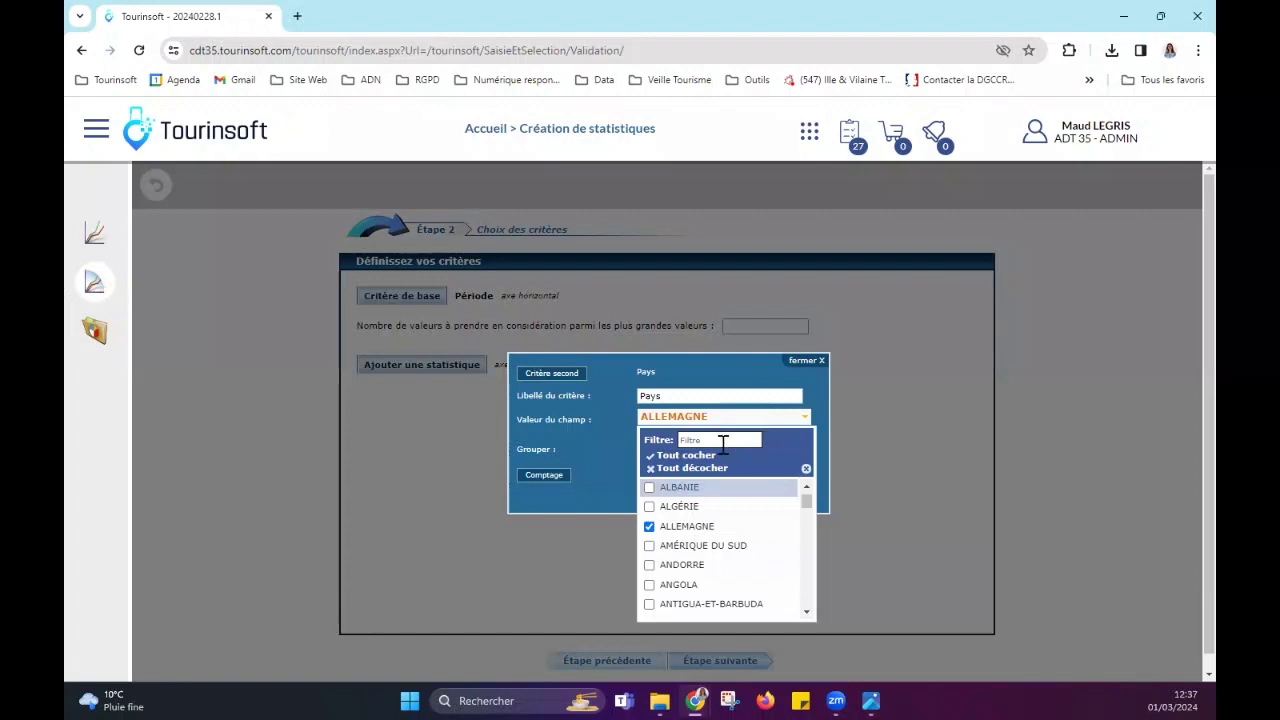
pyautogui.scroll(1, 728, 520)
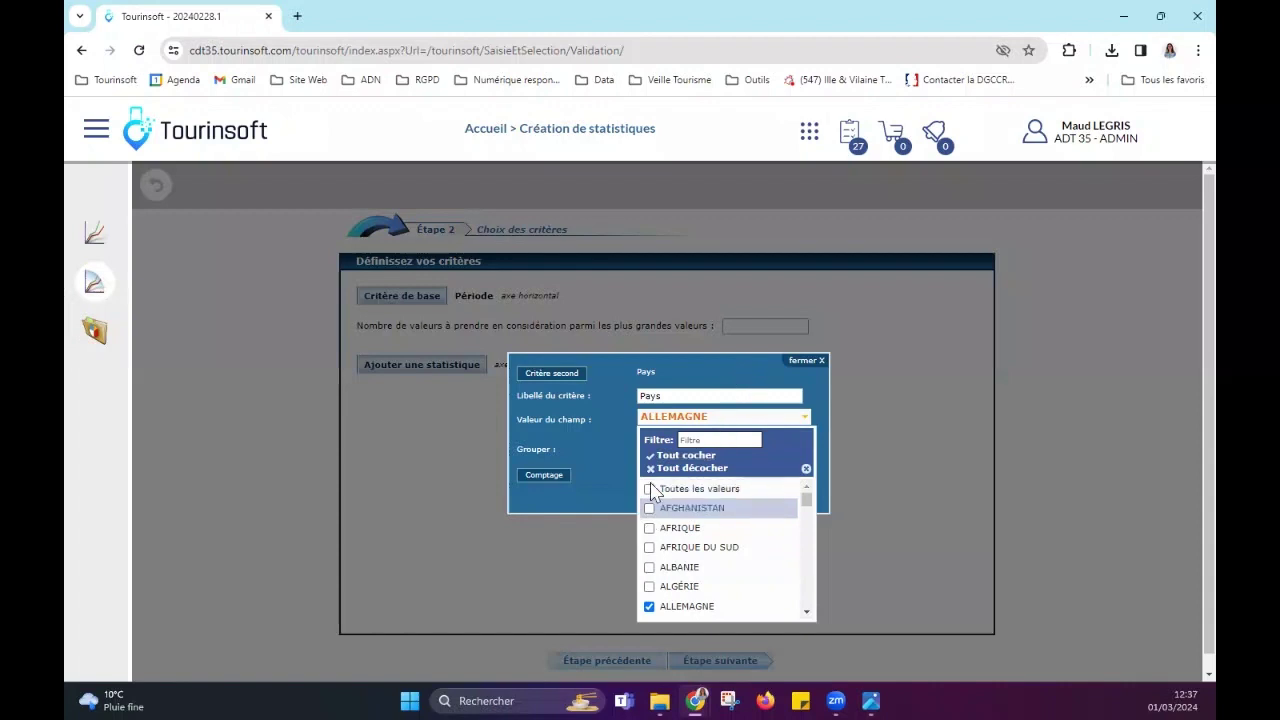
pyautogui.click(715, 441)
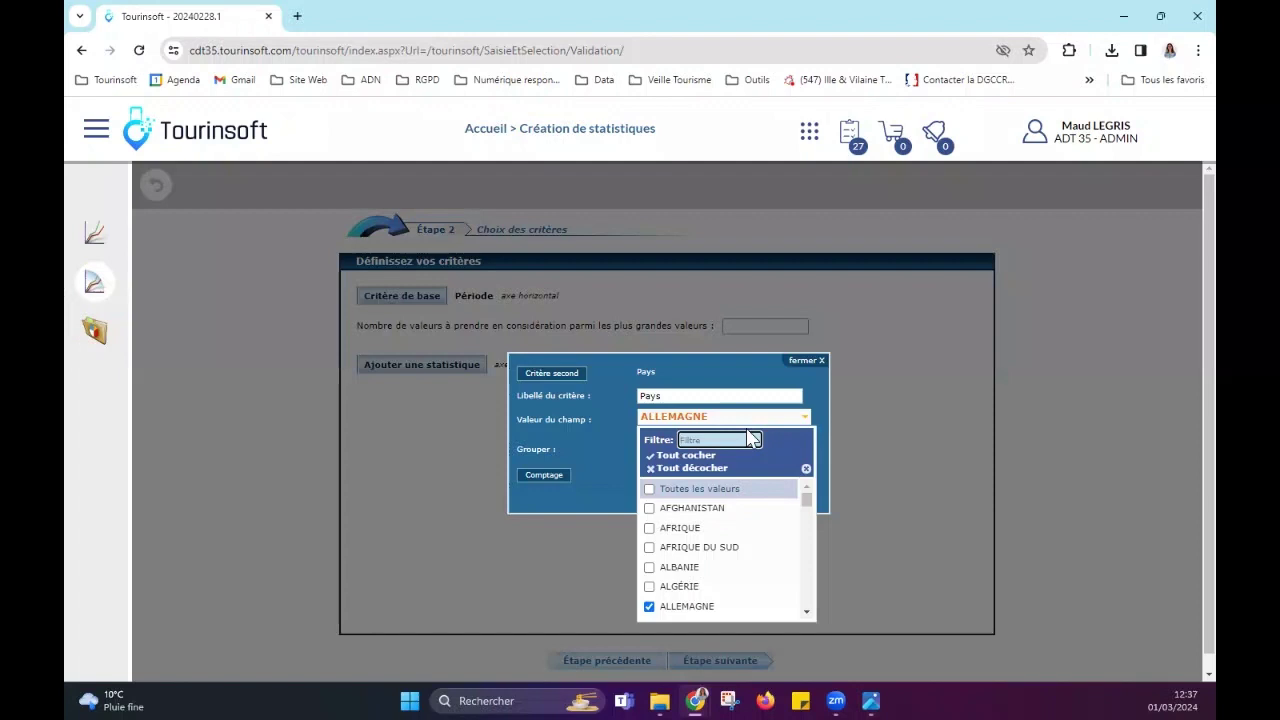
pyautogui.write('irlan')
pyautogui.click(685, 494)
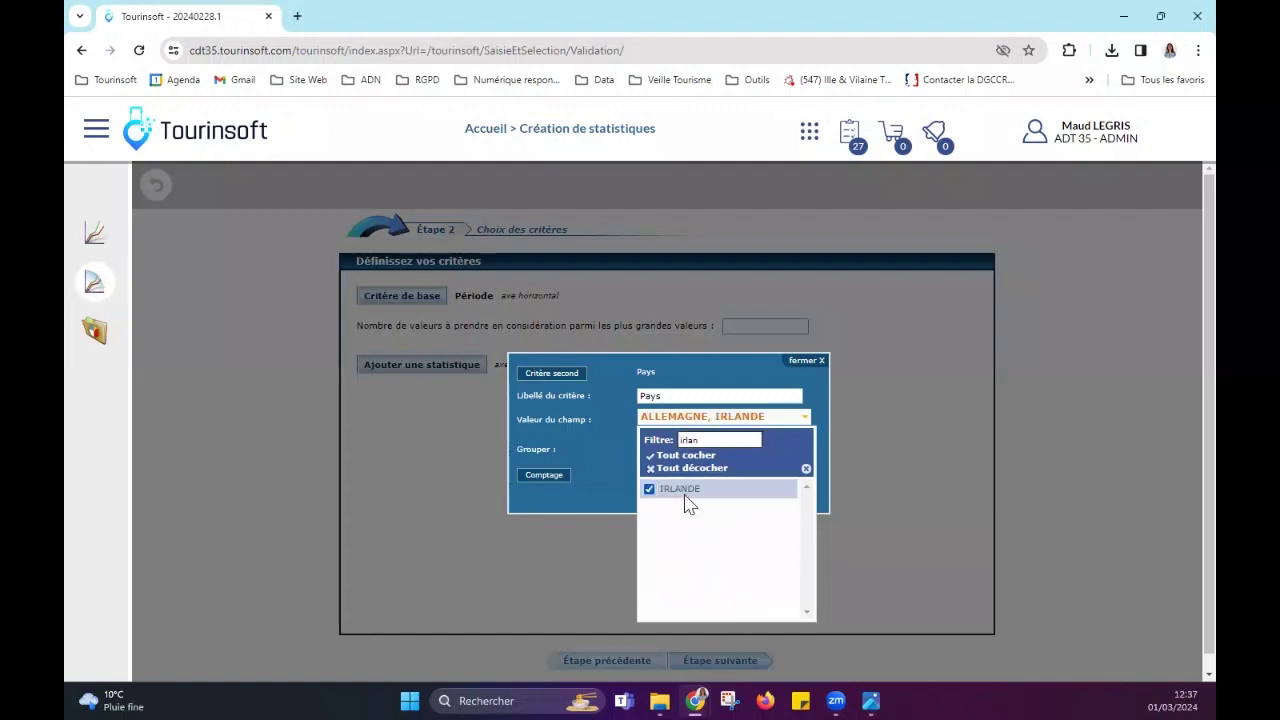
pyautogui.click(797, 420)
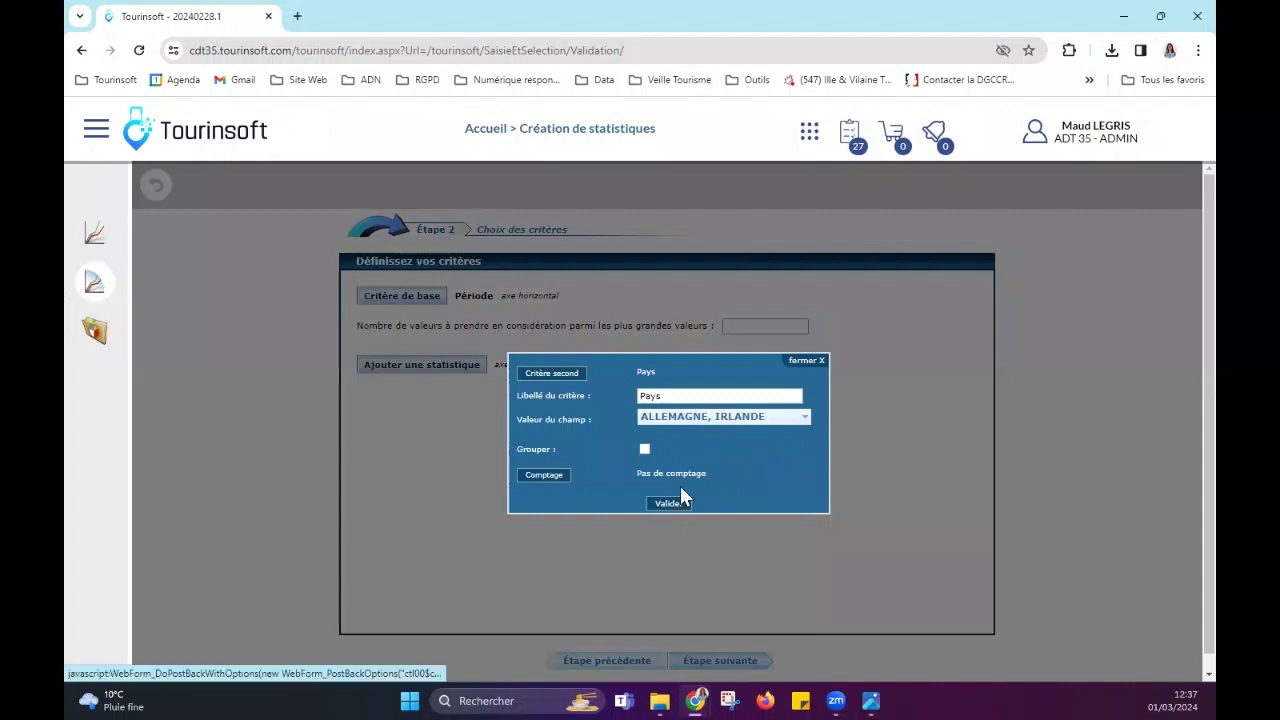
pyautogui.click(670, 504)
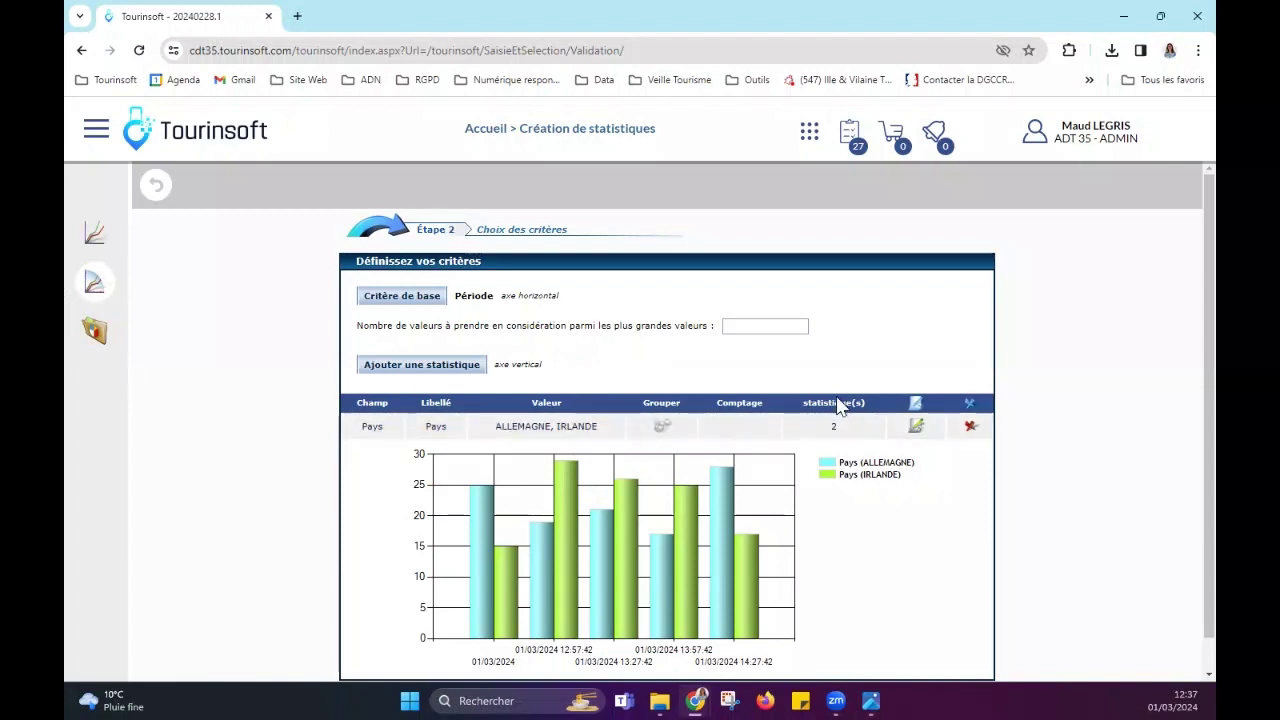
# Step: Continue past the filter stage without adding a filter and title the statistic Test demandes Irlande et Allemagne
pyautogui.scroll(-1, 838, 404)
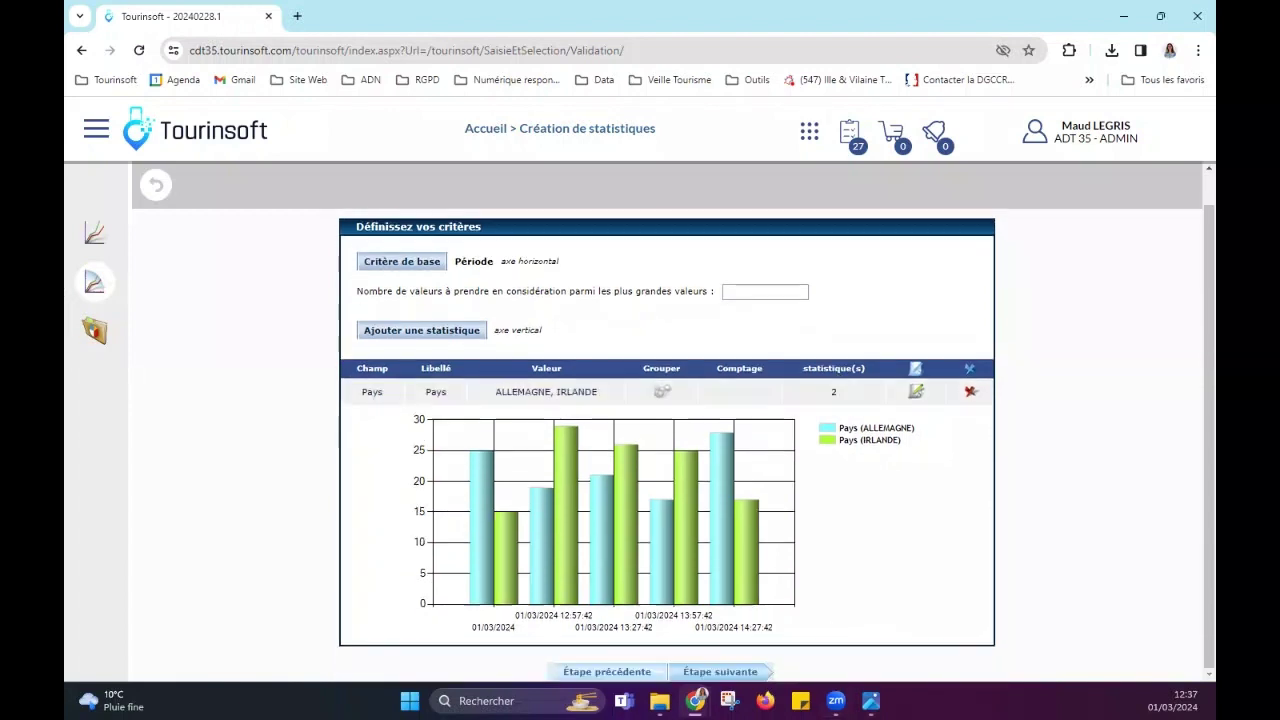
pyautogui.click(740, 674)
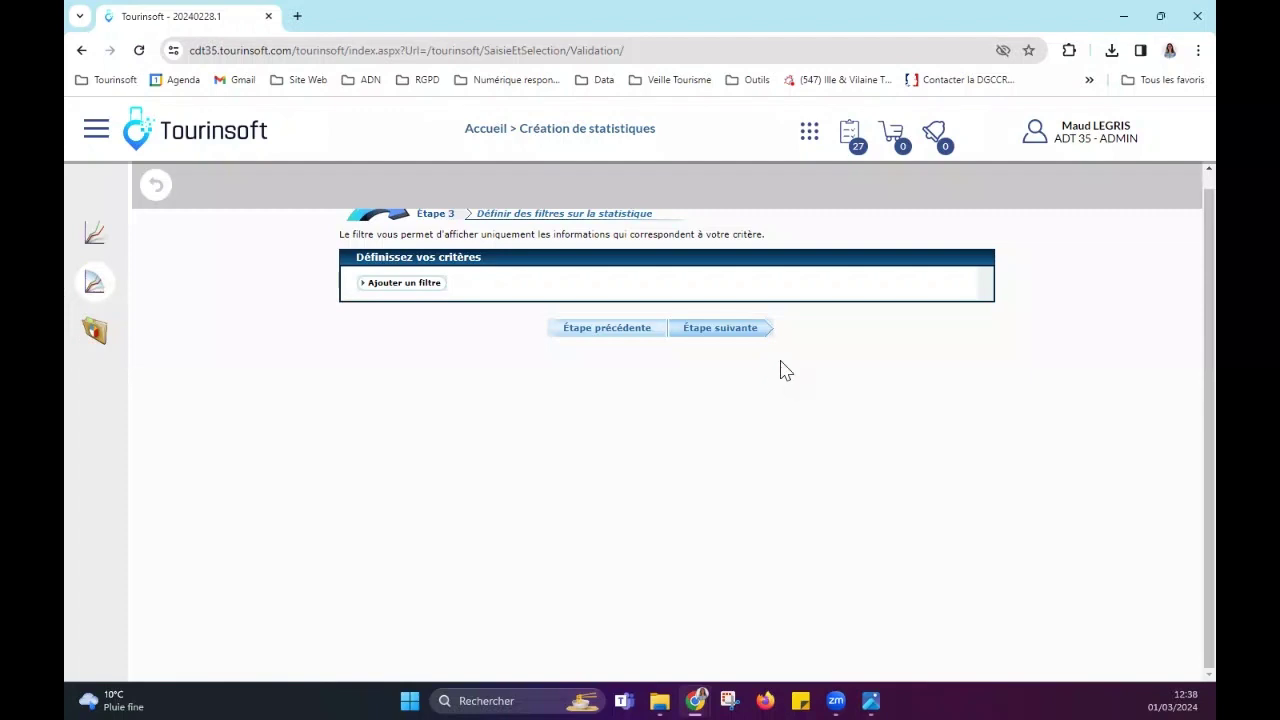
pyautogui.click(730, 333)
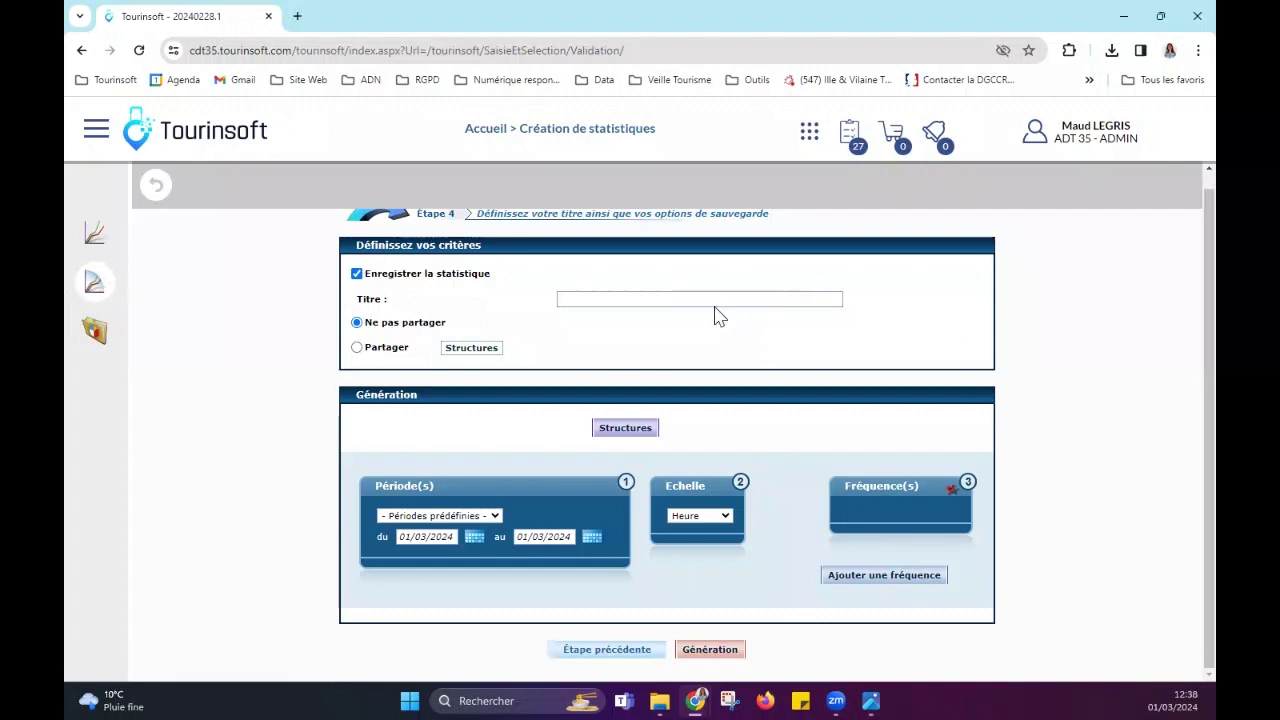
pyautogui.click(717, 302)
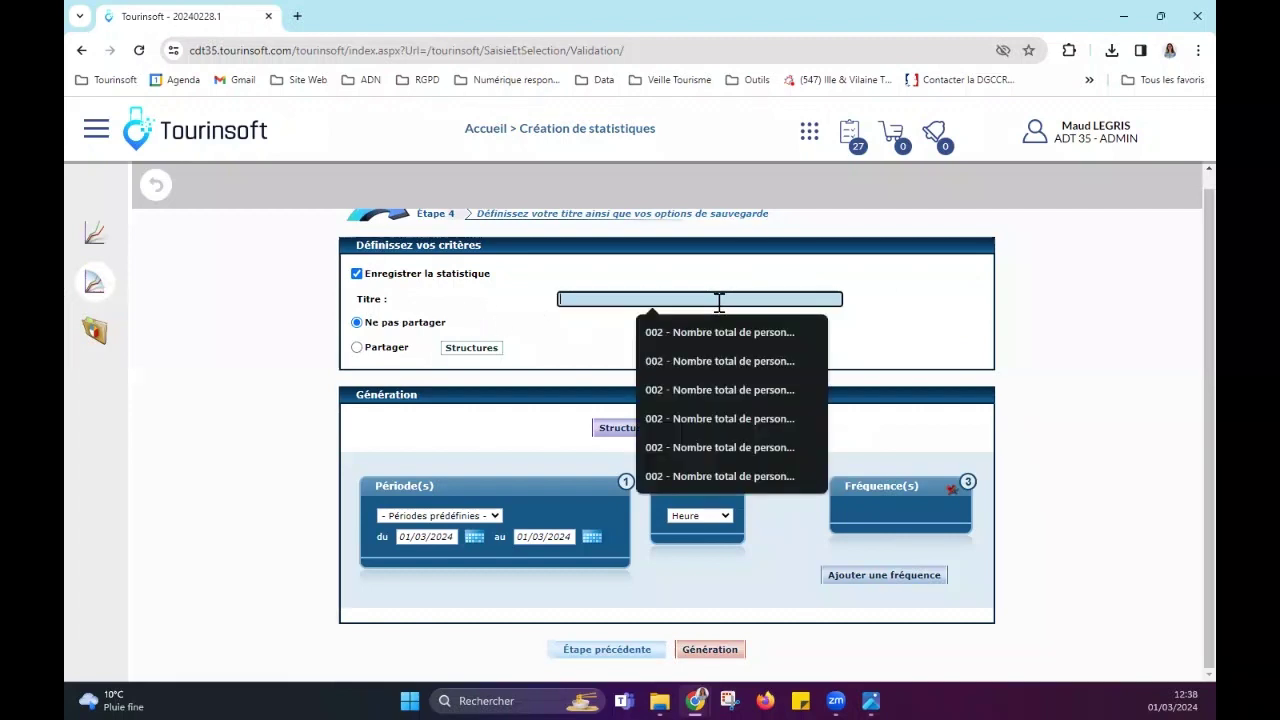
pyautogui.write('Test demandes Irlande et Allemagne')
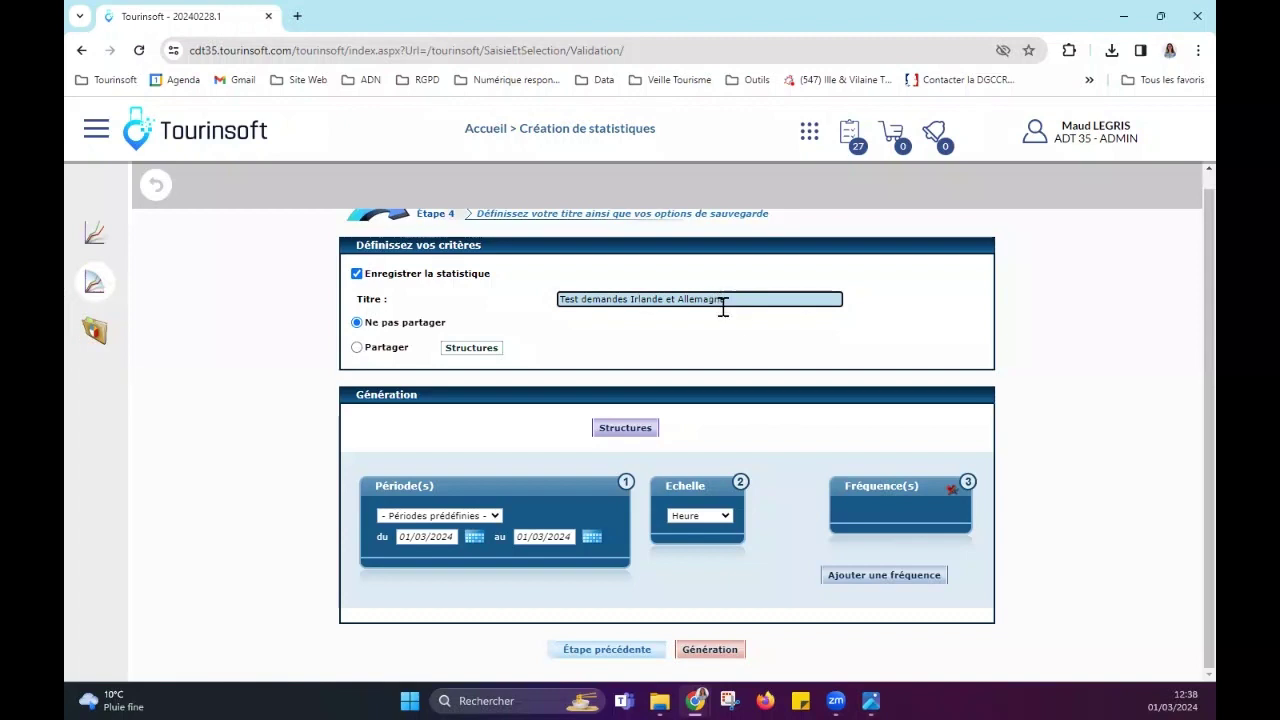
# Step: Replace the ADT 35 - ADMIN structure with SPL Destination Saint-Malo Baie du Mont-Saint-Michel for the generation
pyautogui.click(610, 432)
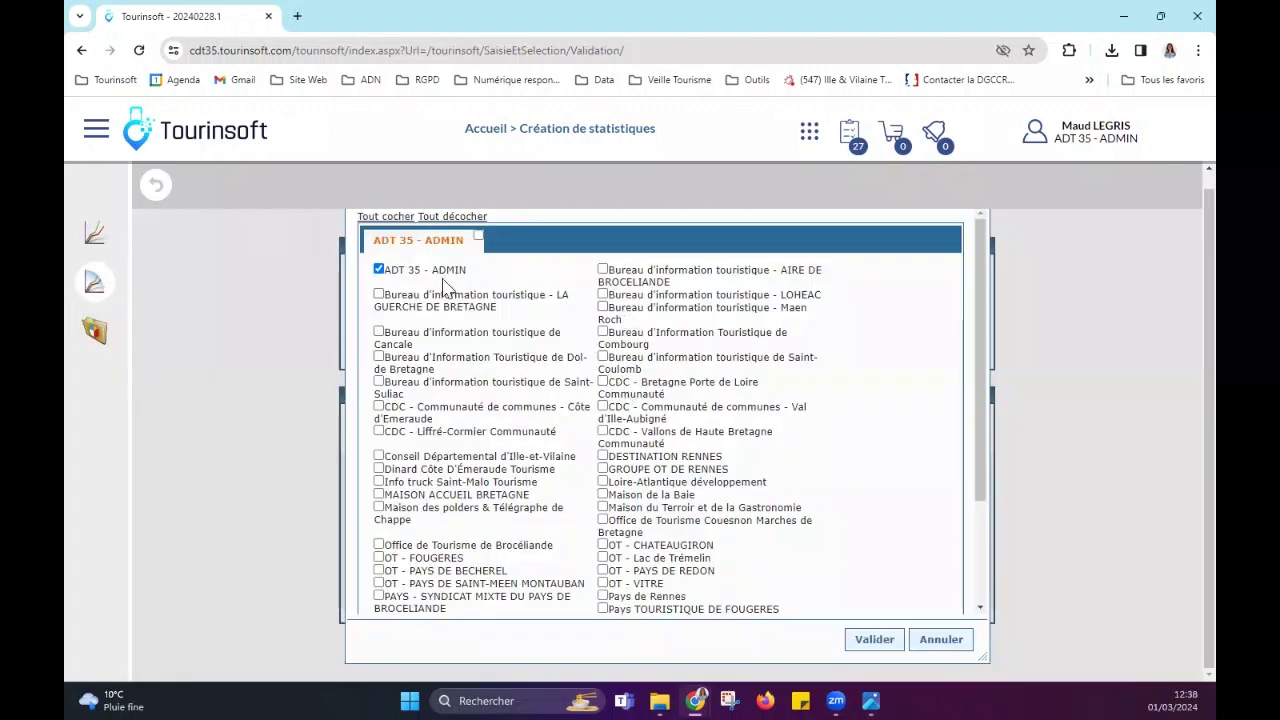
pyautogui.click(379, 270)
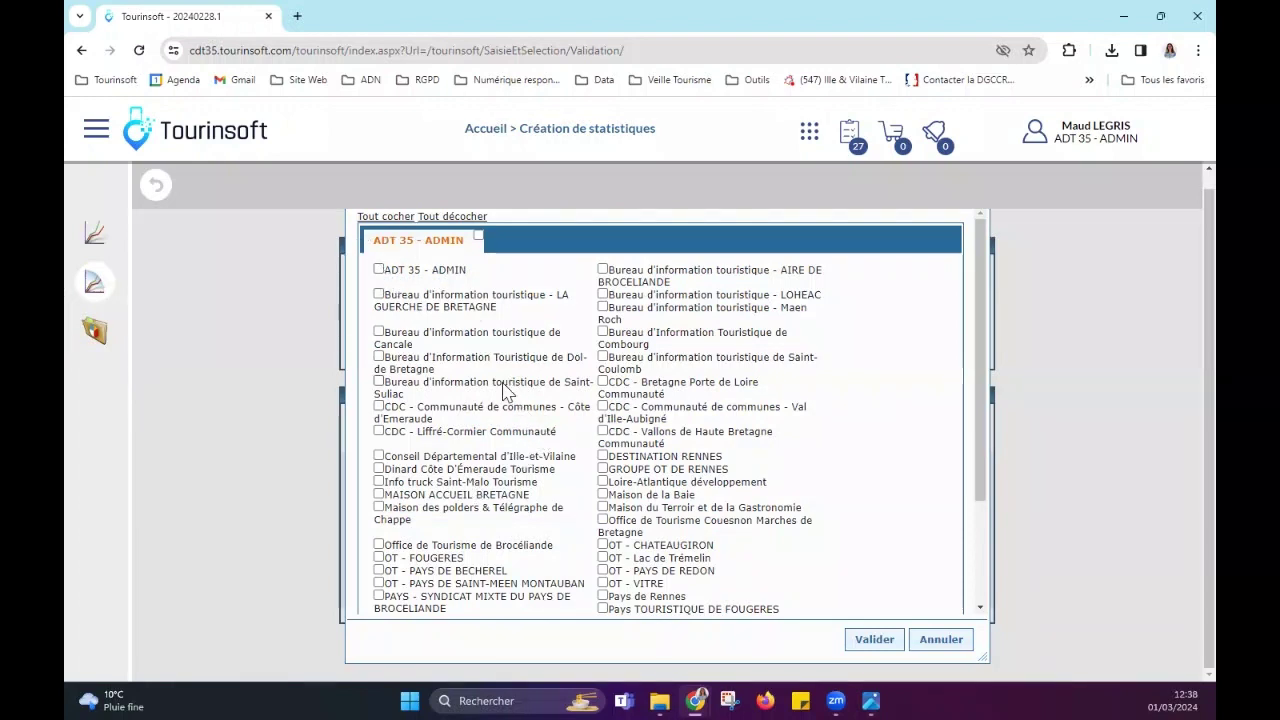
pyautogui.scroll(-3, 507, 383)
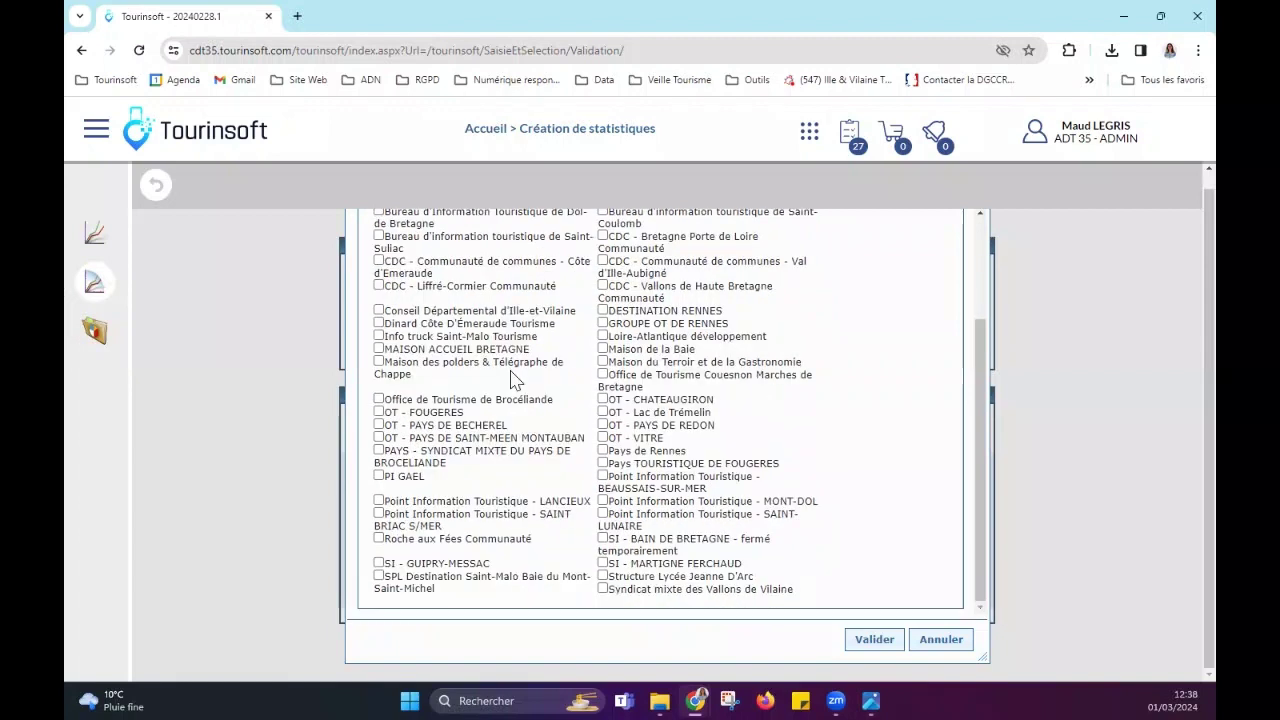
pyautogui.click(543, 583)
pyautogui.click(873, 640)
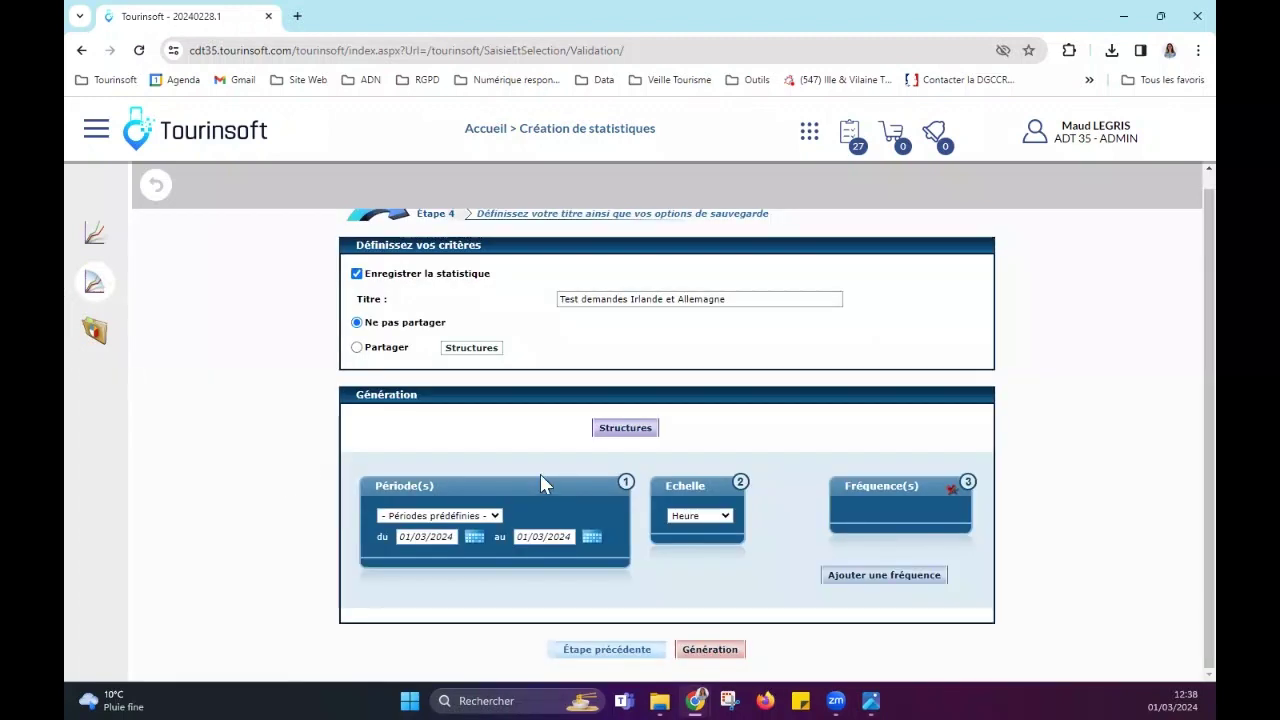
# Step: Set the period to Cette semaine and the scale to Jour, and generate the statistic
pyautogui.click(470, 515)
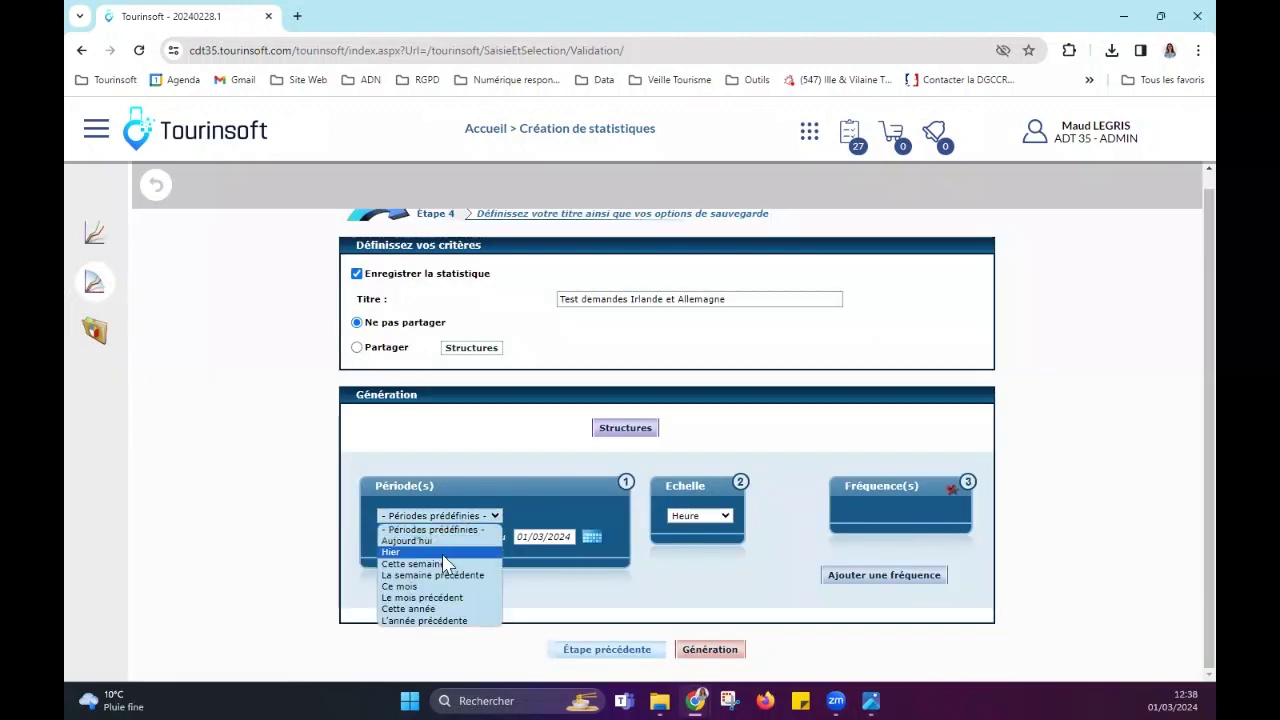
pyautogui.click(440, 564)
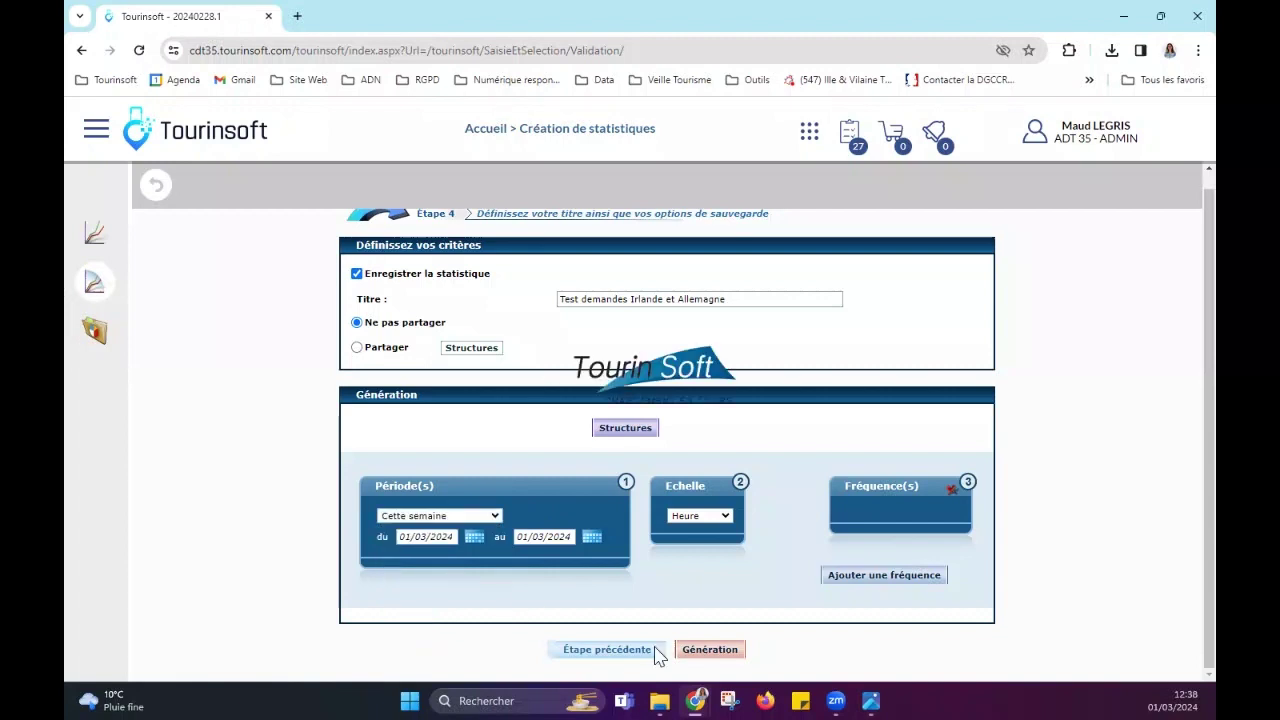
pyautogui.click(700, 517)
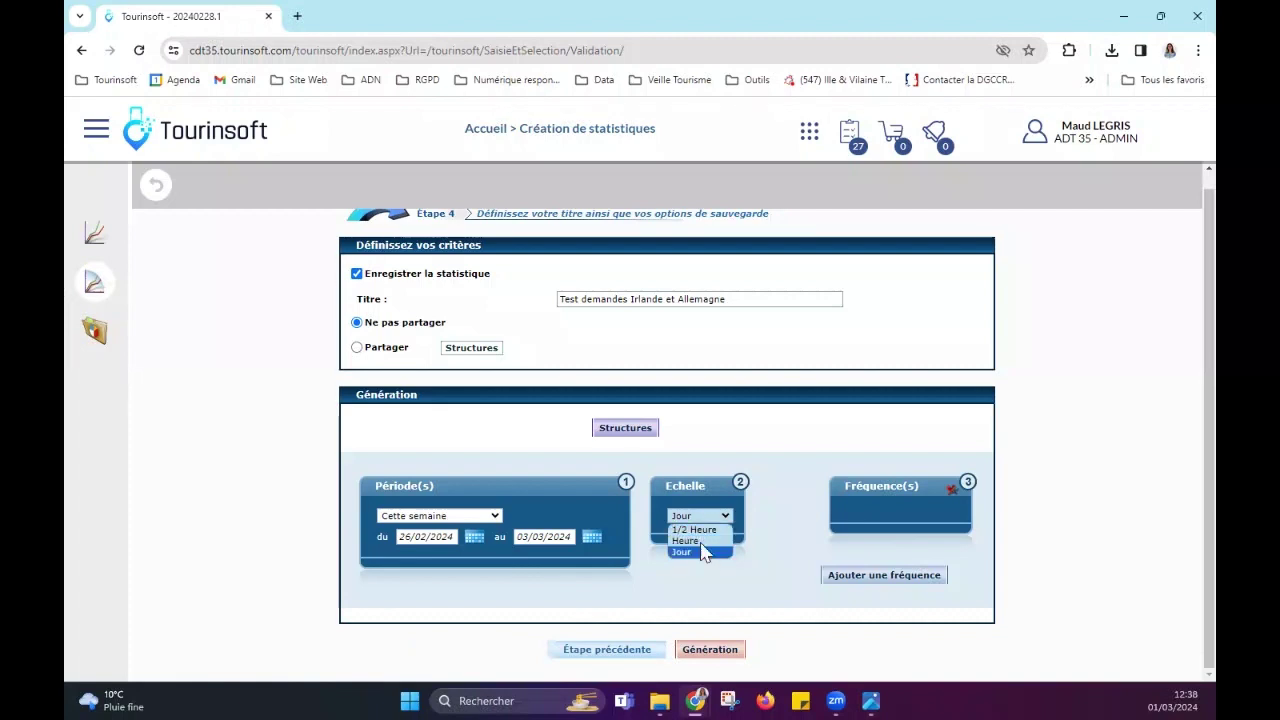
pyautogui.click(710, 515)
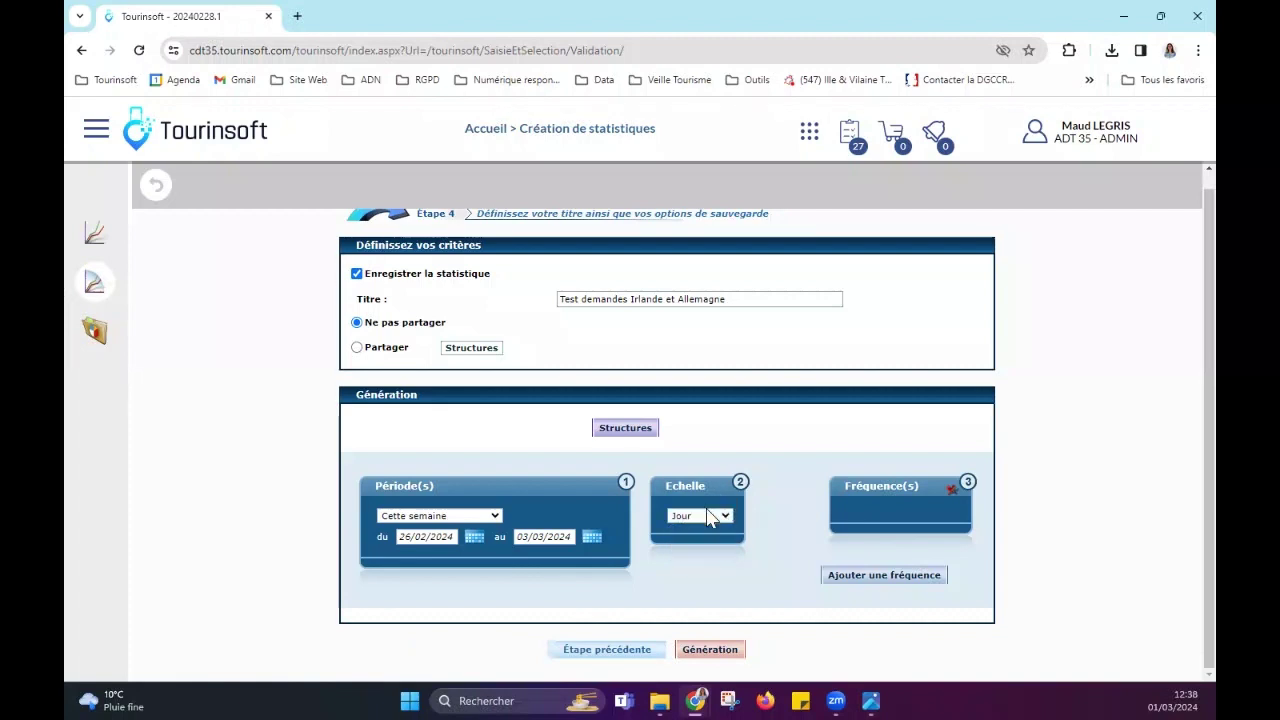
pyautogui.click(715, 651)
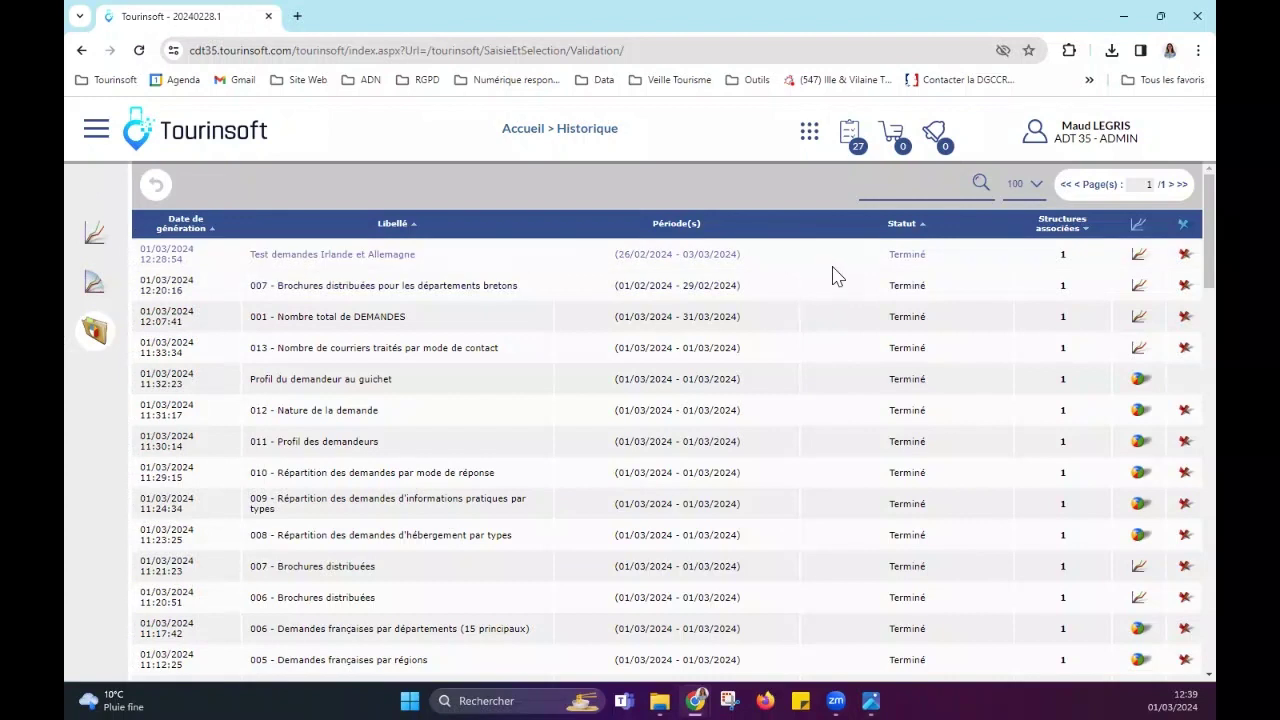
# Step: Open the generated chart of Test demandes Irlande et Allemagne from the history and view its bars
pyautogui.click(1138, 262)
pyautogui.scroll(-2, 1130, 272)
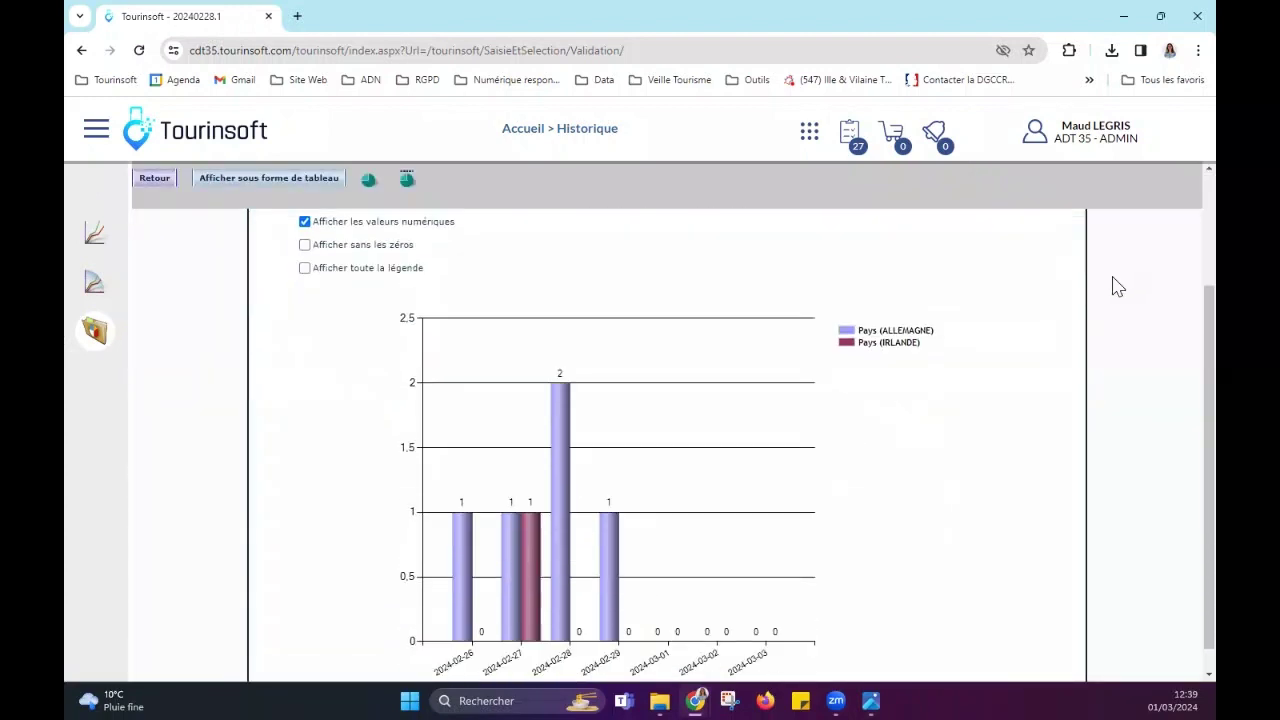
# Step: Look over the daily bars of the chart, return to the history and delete the Test demandes Irlande et Allemagne statistic
pyautogui.scroll(-1, 1117, 287)
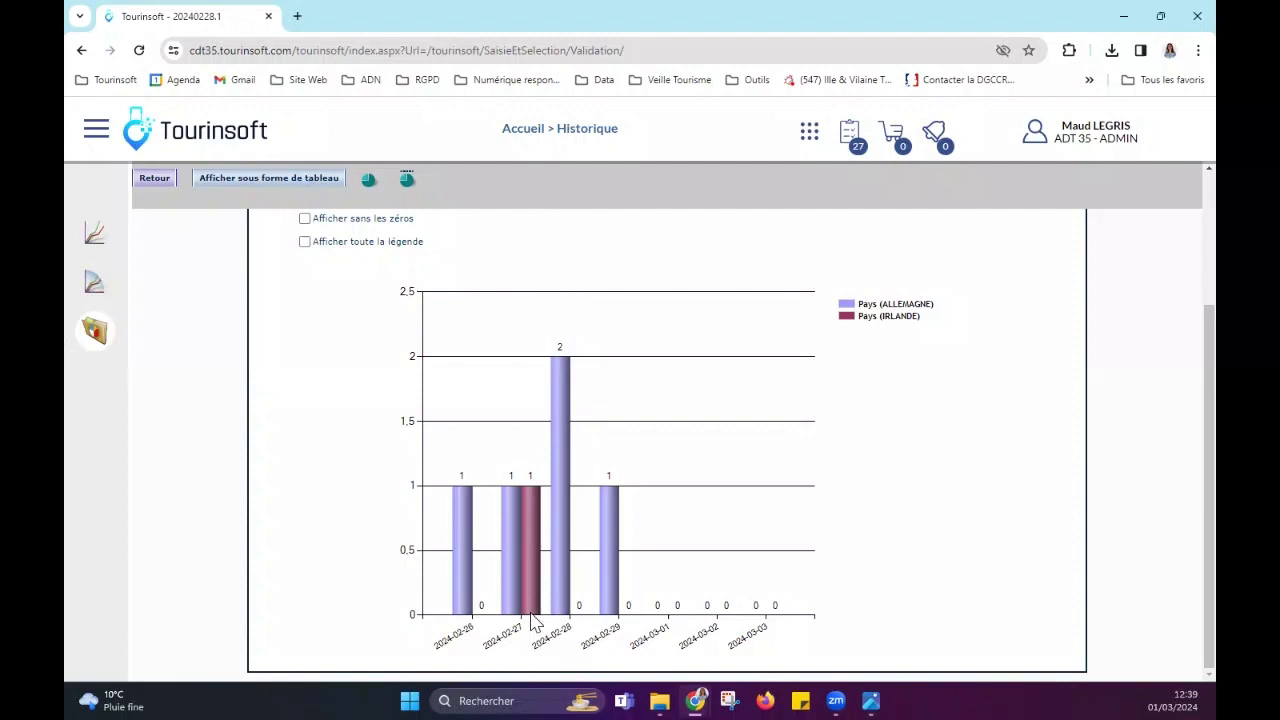
pyautogui.scroll(2, 532, 598)
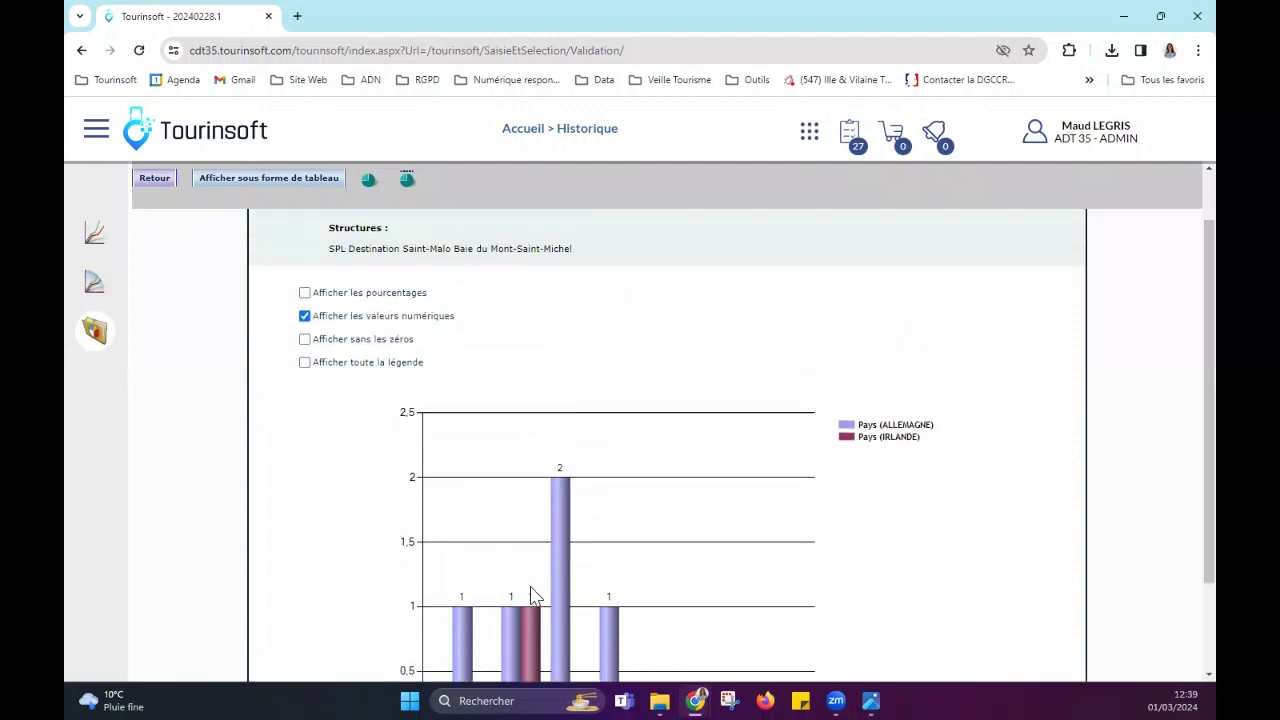
pyautogui.scroll(-2, 600, 590)
pyautogui.scroll(2, 620, 575)
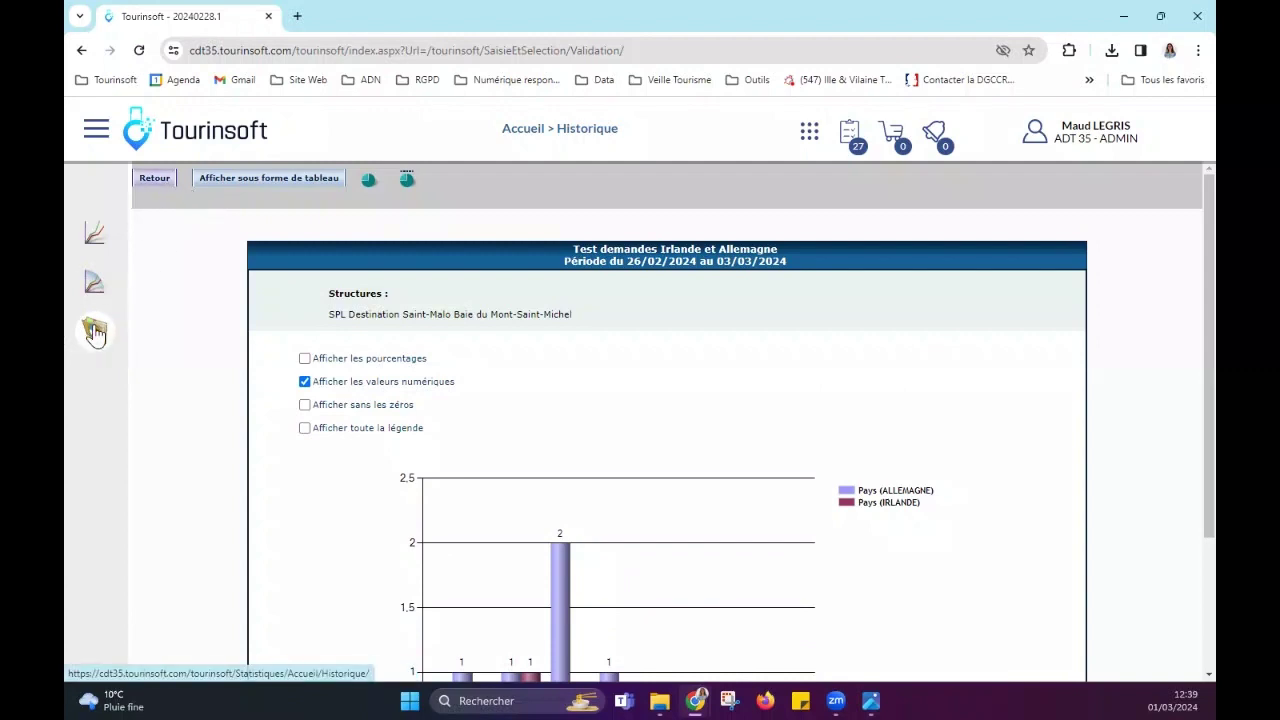
pyautogui.moveTo(100, 340)
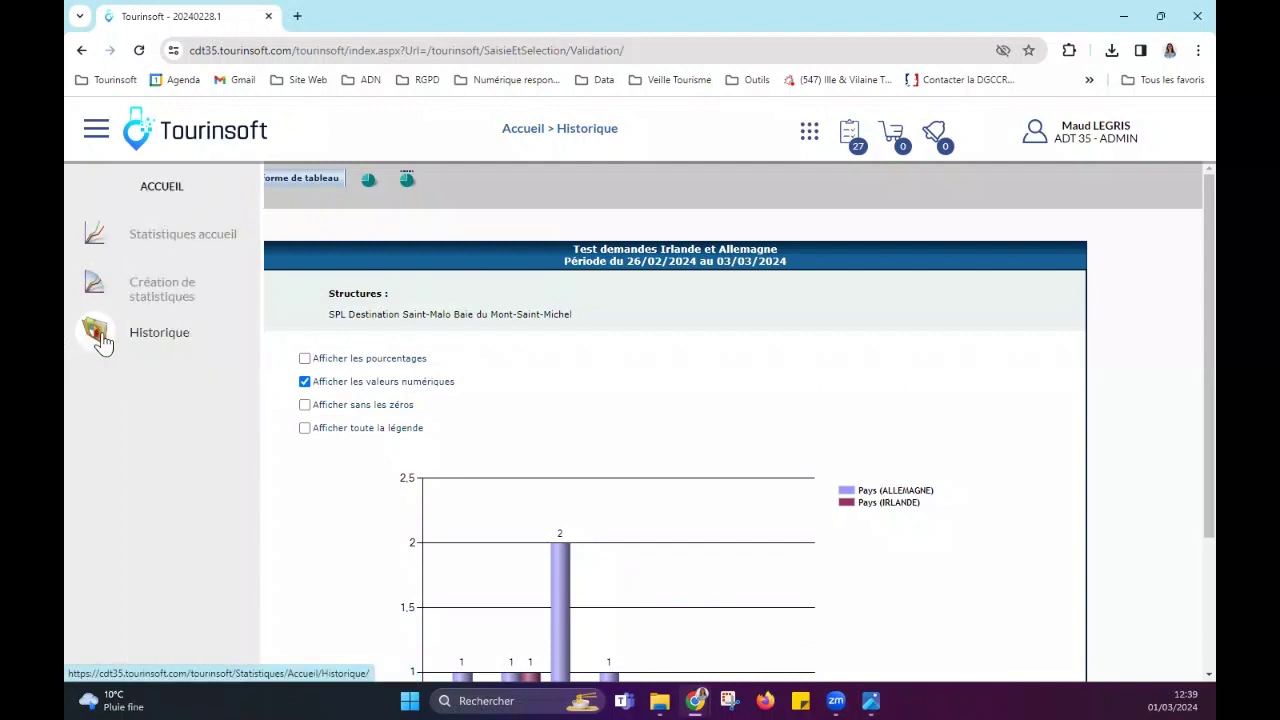
pyautogui.click(100, 340)
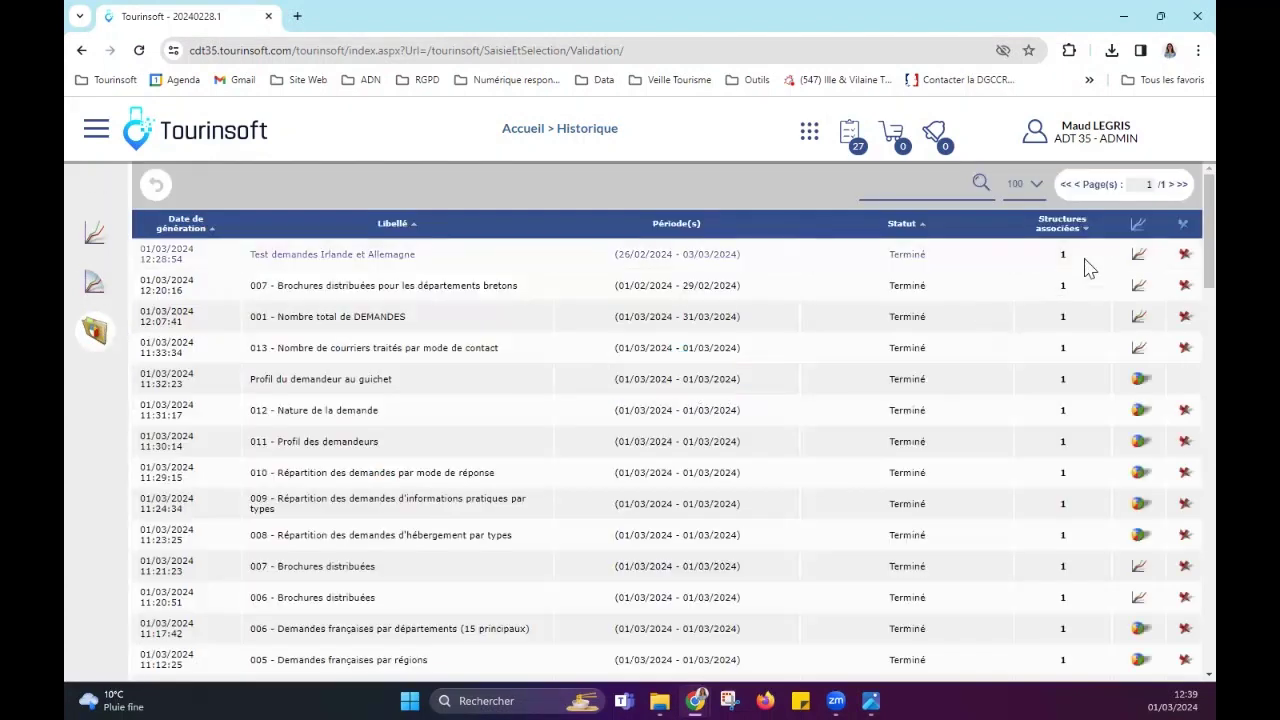
pyautogui.click(1185, 255)
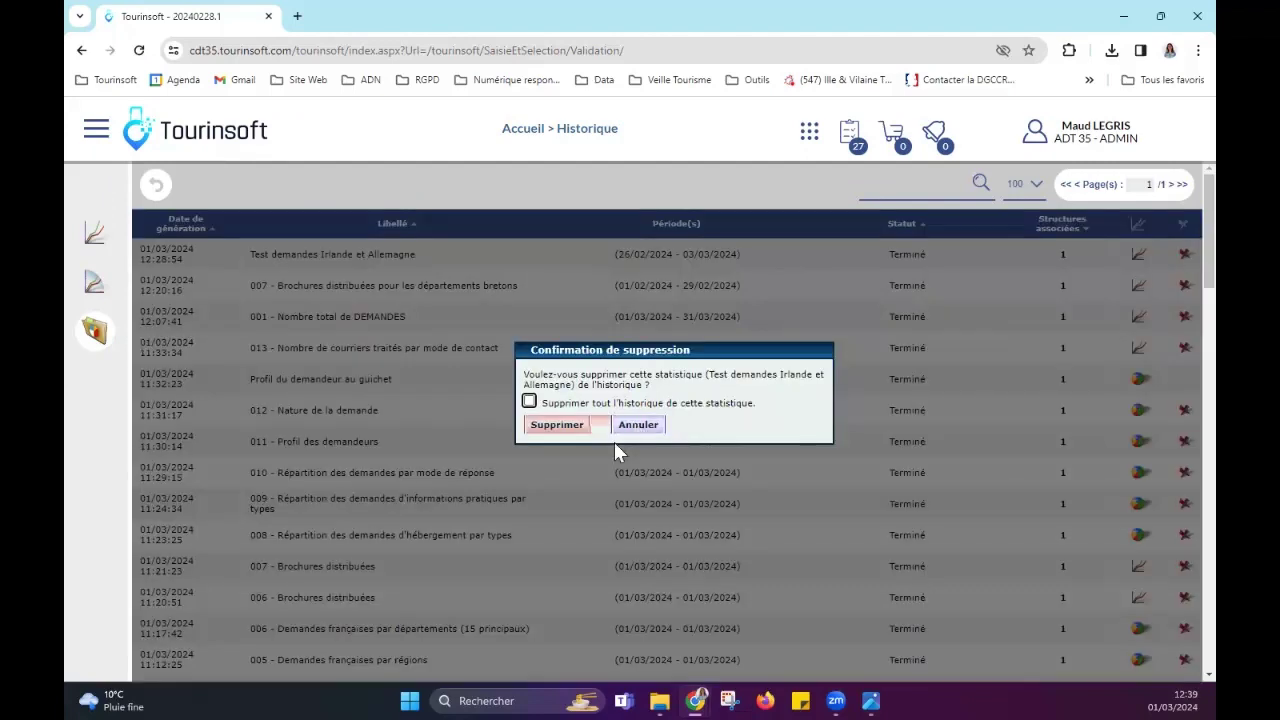
pyautogui.click(543, 428)
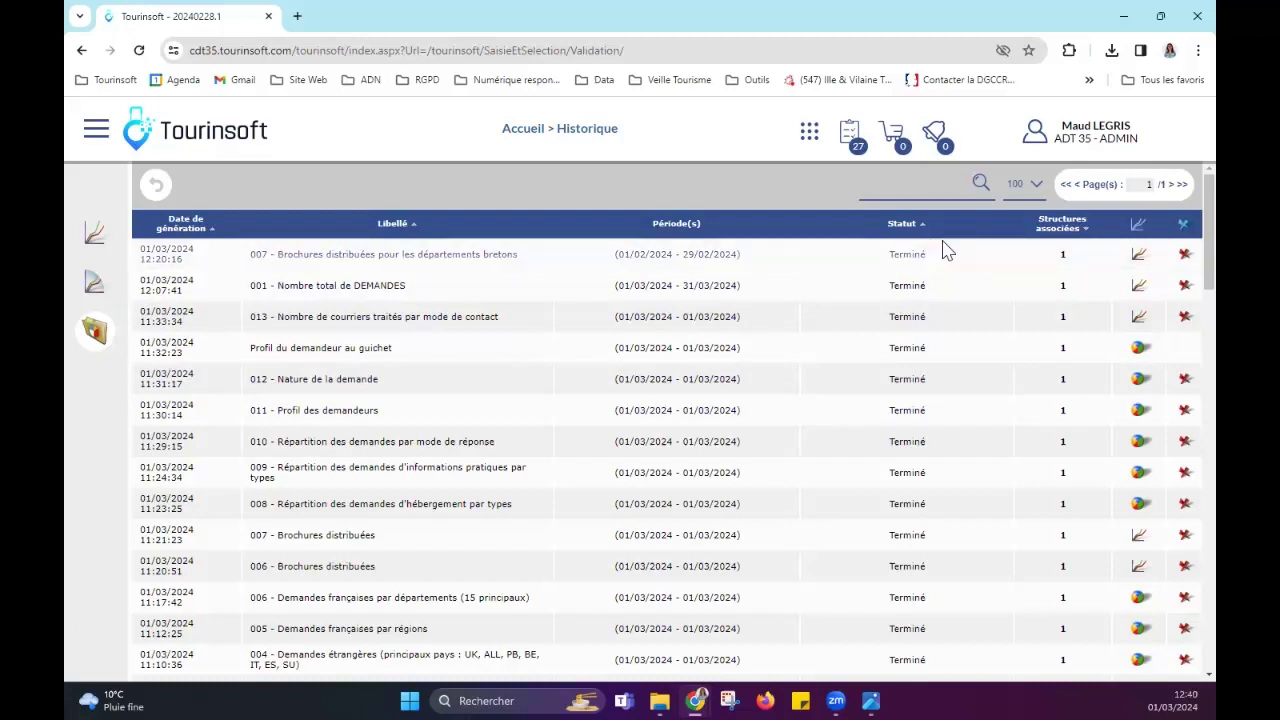
# Step: Go back to the home page and open the Prospect bordereau listing
pyautogui.click(1082, 135)
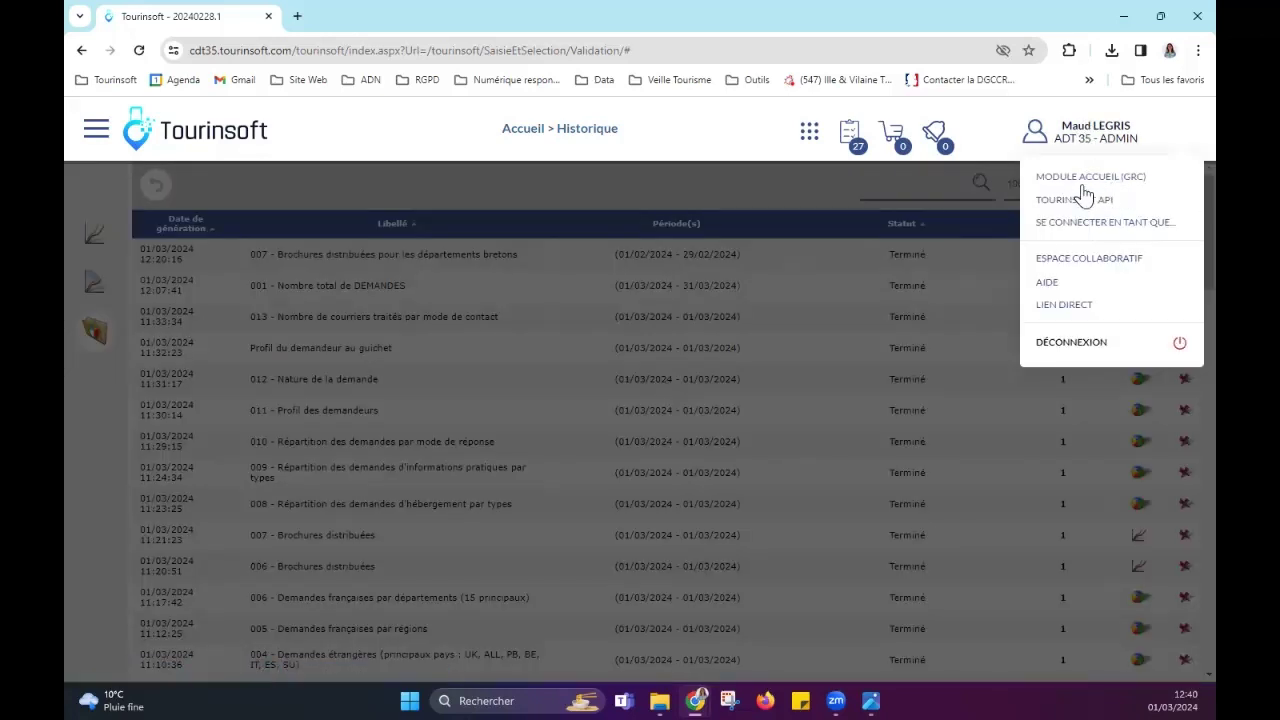
pyautogui.click(1085, 132)
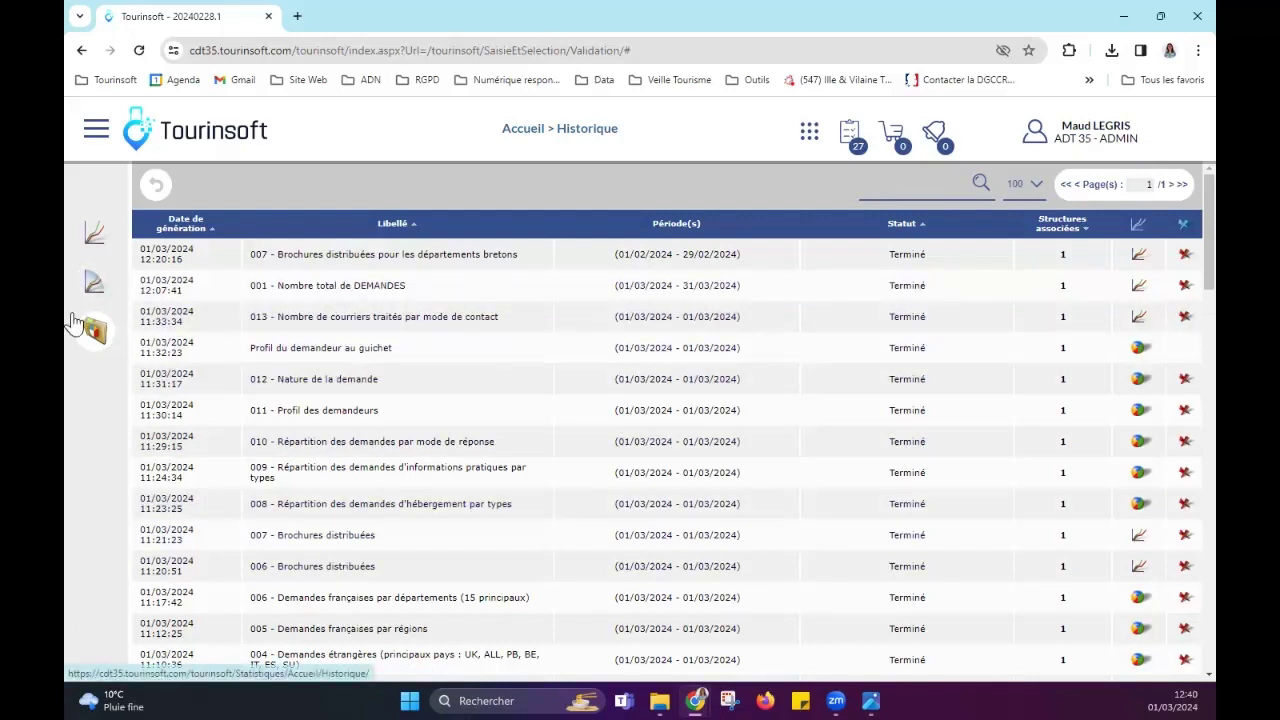
pyautogui.moveTo(78, 325)
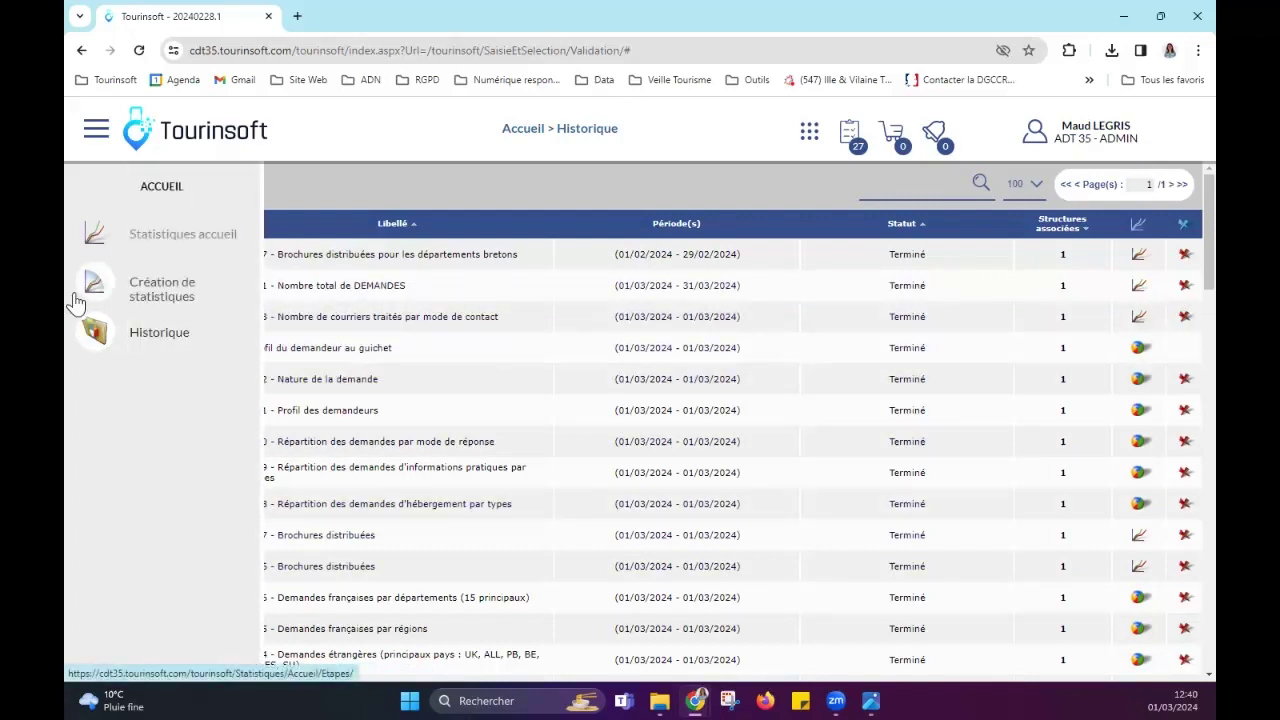
pyautogui.click(239, 145)
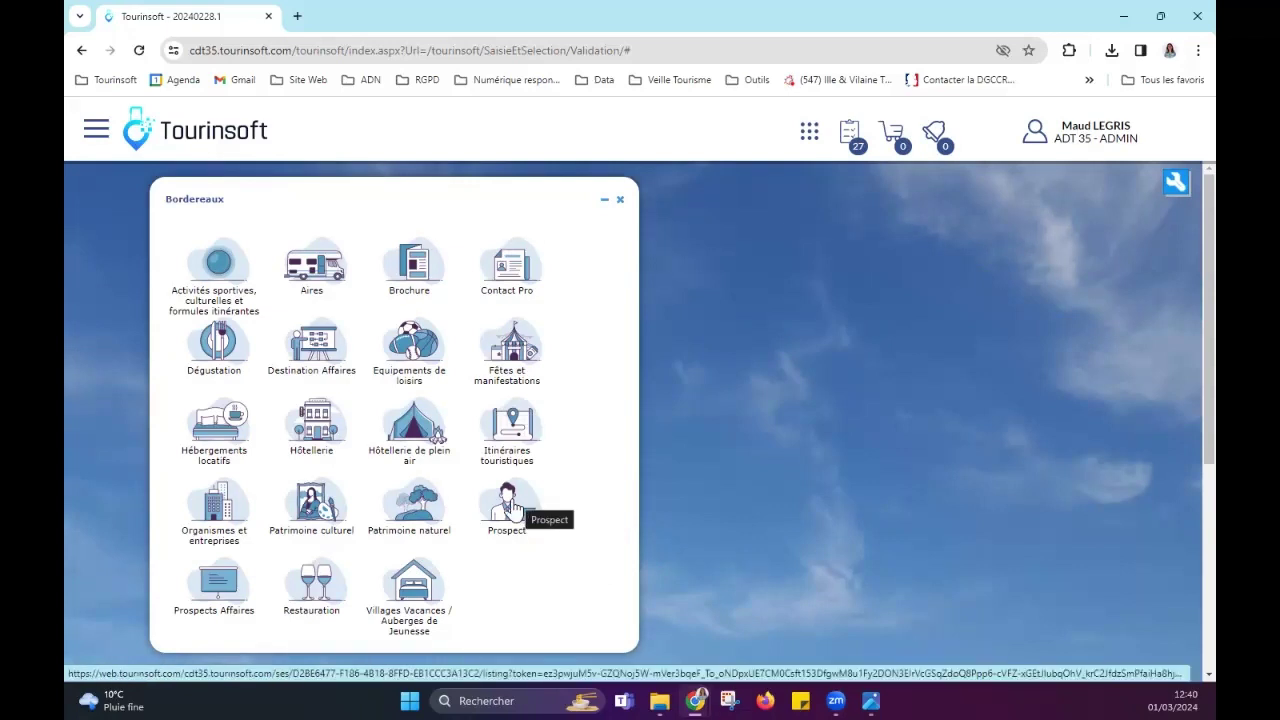
pyautogui.click(511, 506)
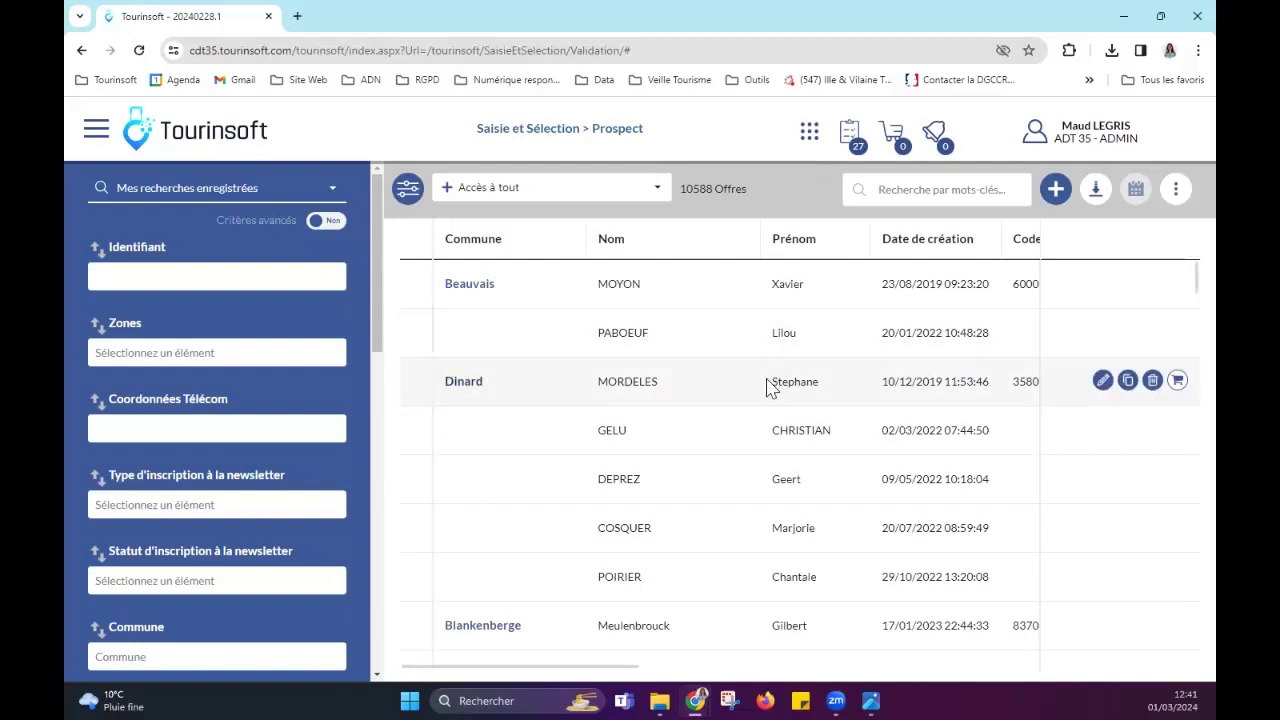
# Step: Browse the prospect listing, checking the commune, name and creation date columns
pyautogui.scroll(-1, 771, 382)
pyautogui.scroll(-1, 771, 385)
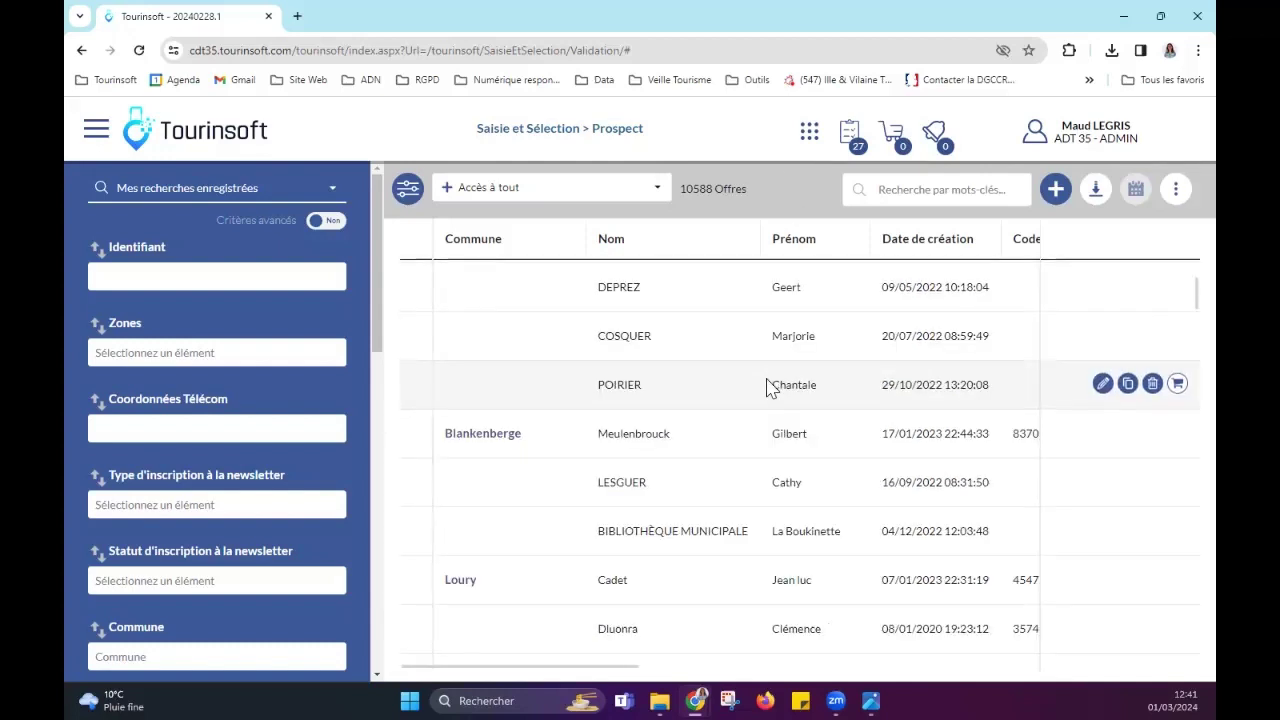
pyautogui.scroll(-2, 771, 388)
pyautogui.scroll(-15, 770, 390)
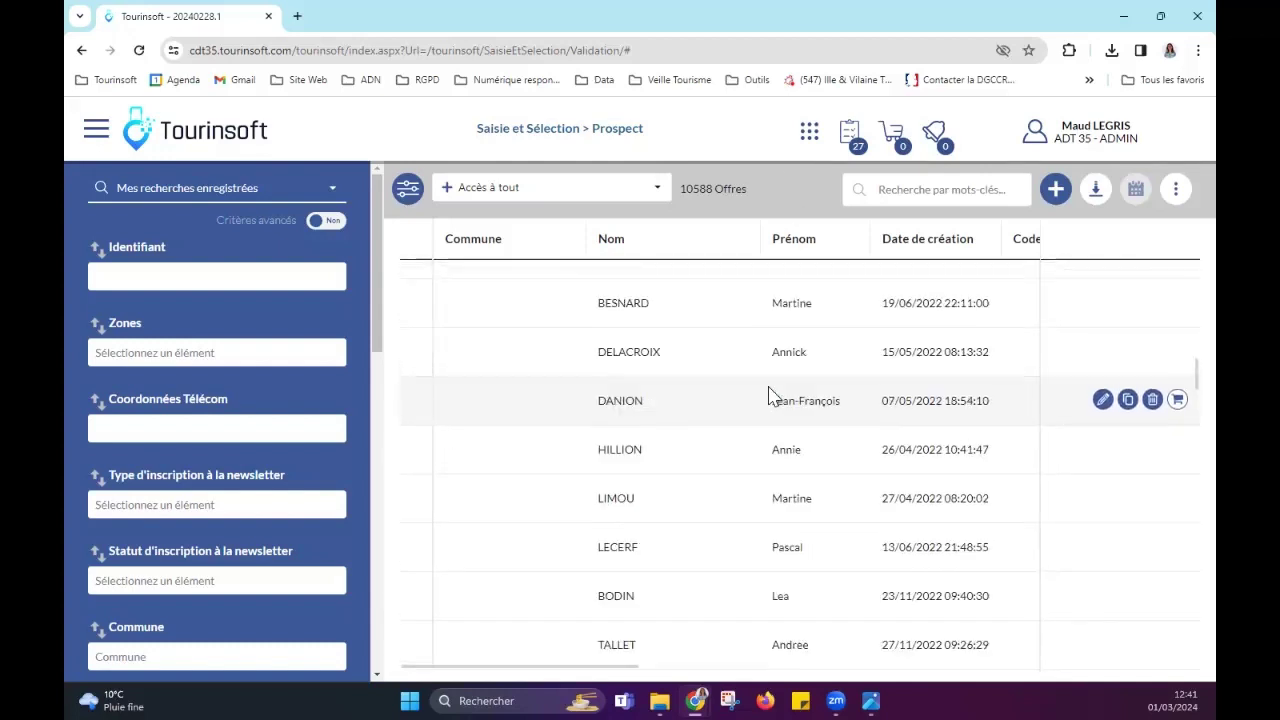
pyautogui.scroll(-1, 771, 387)
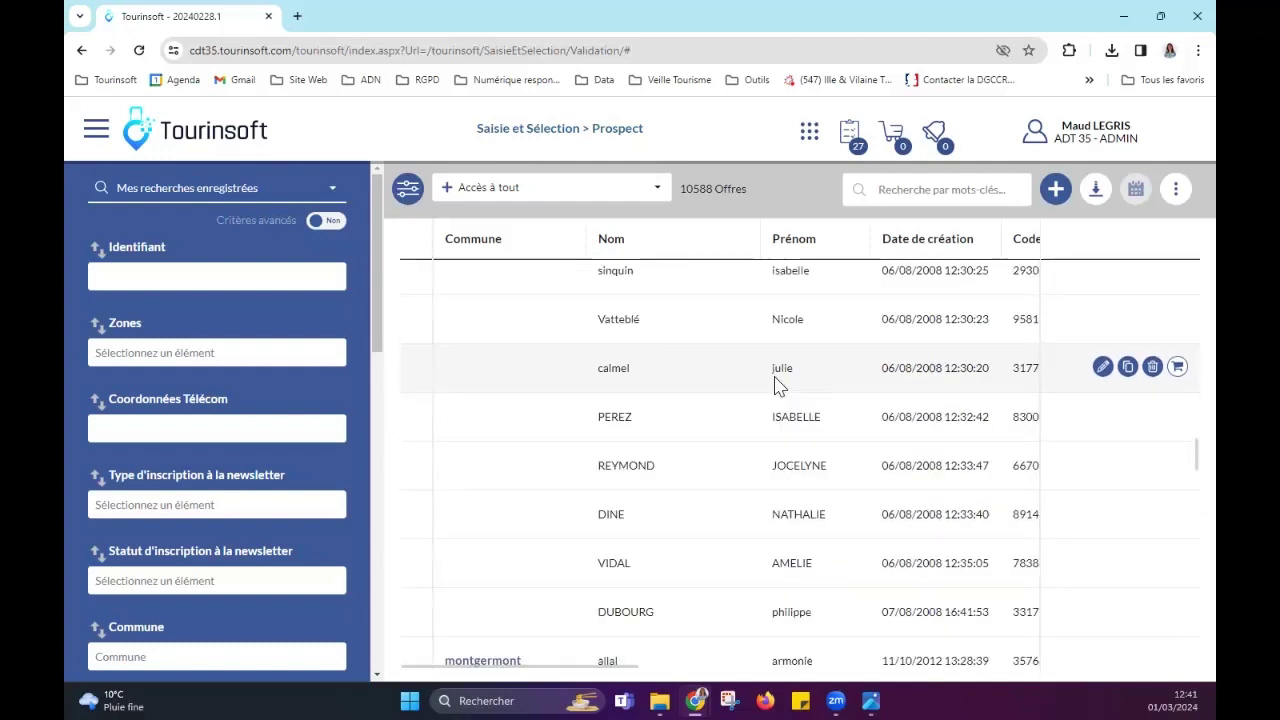
pyautogui.scroll(-10, 700, 435)
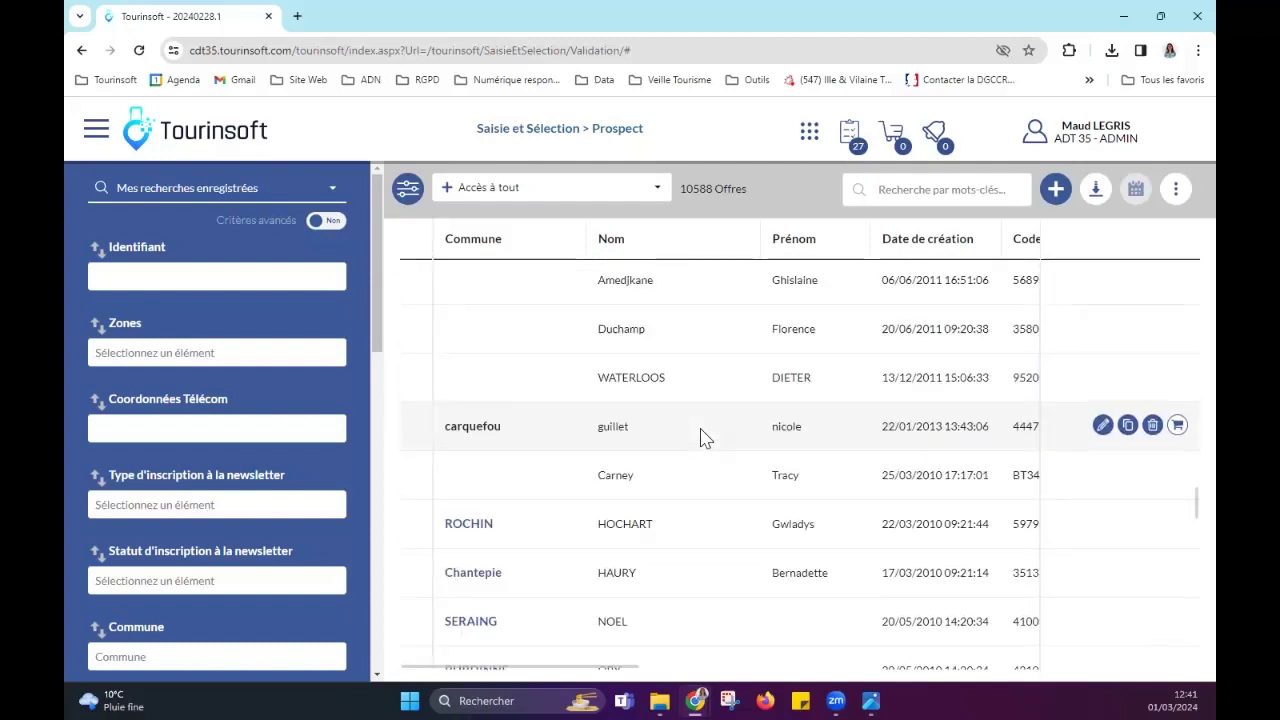
pyautogui.scroll(10, 690, 450)
# Step: Filter the prospects by the contact's last name and review the available search criteria
pyautogui.scroll(-1, 150, 625)
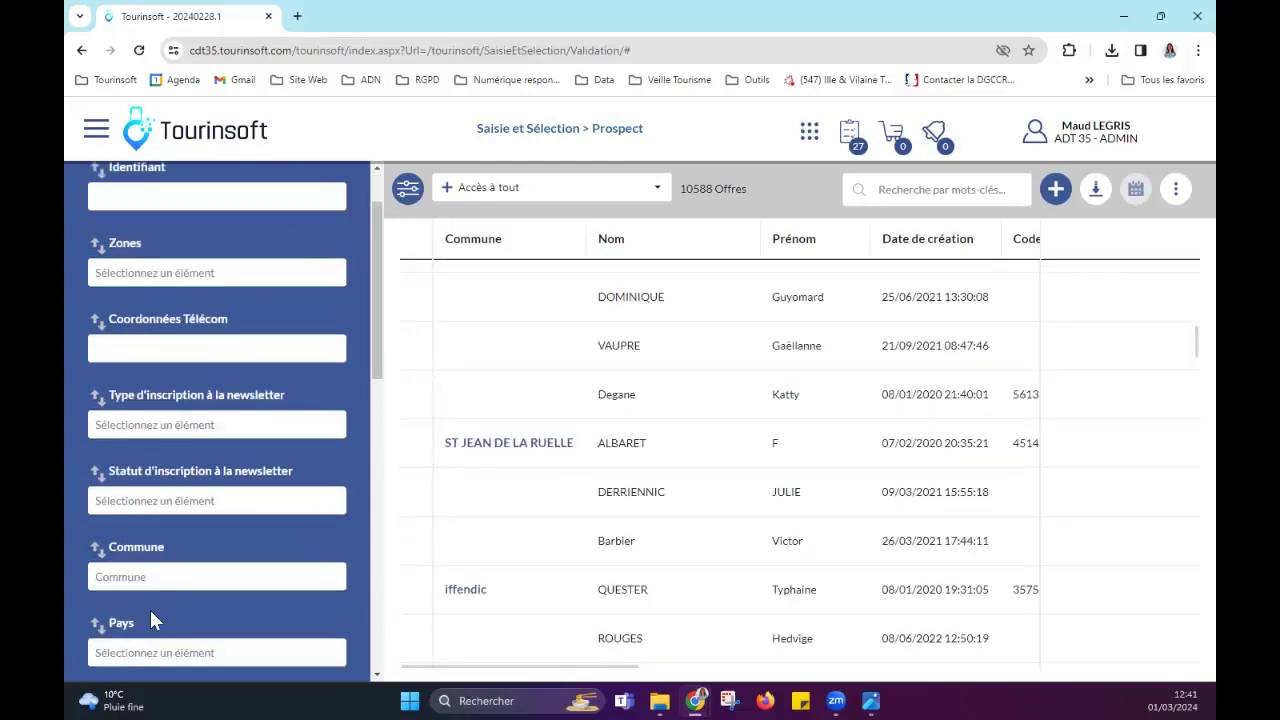
pyautogui.scroll(-3, 152, 590)
pyautogui.click(173, 555)
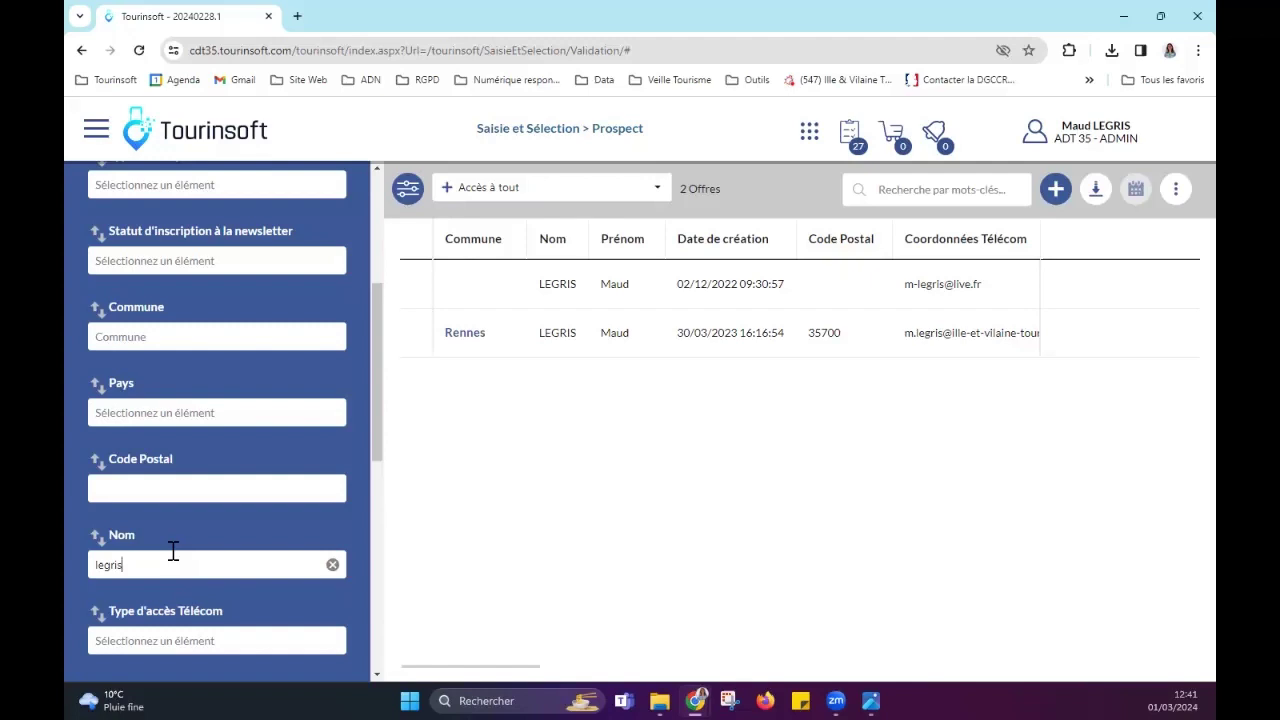
pyautogui.scroll(5, 246, 442)
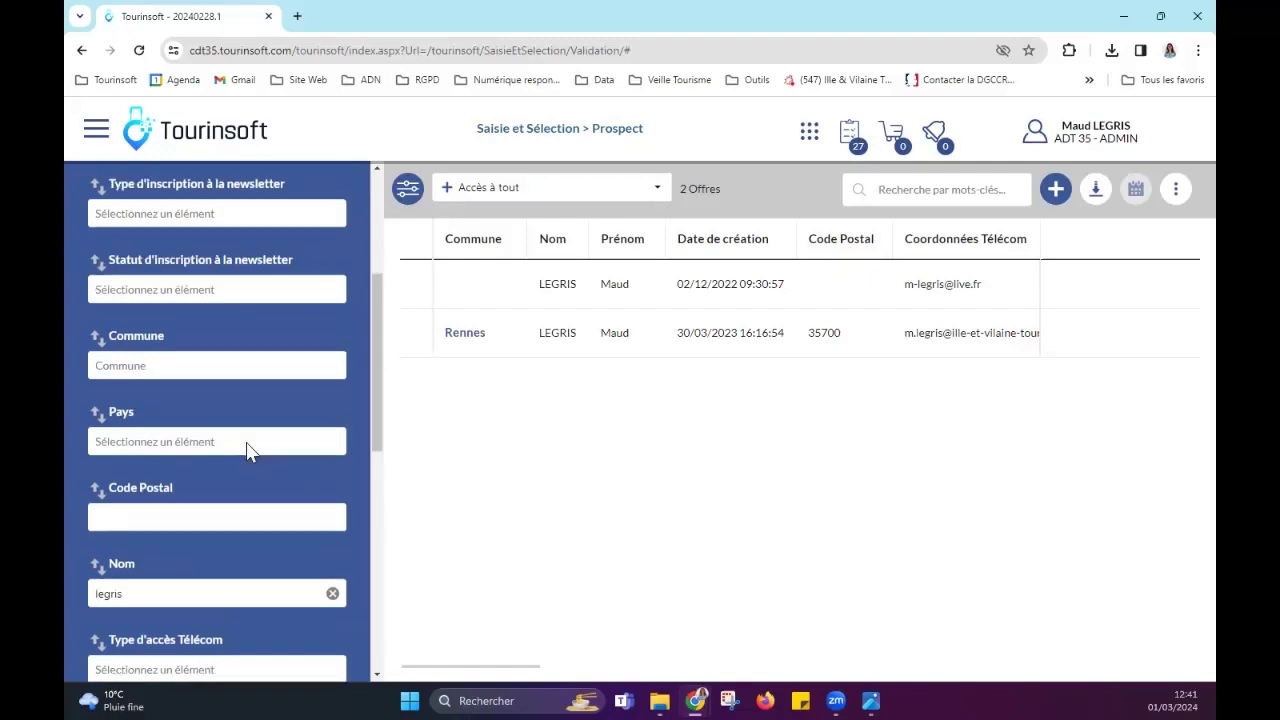
pyautogui.scroll(-5, 182, 460)
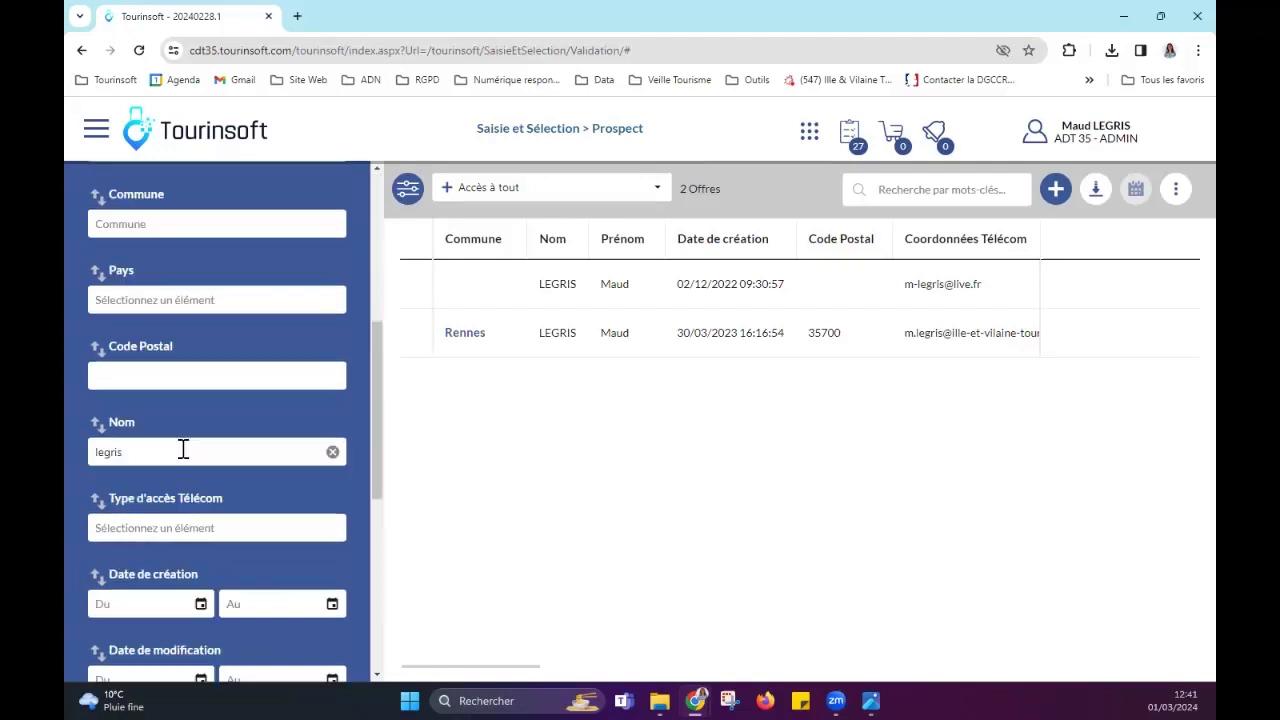
pyautogui.scroll(5, 174, 424)
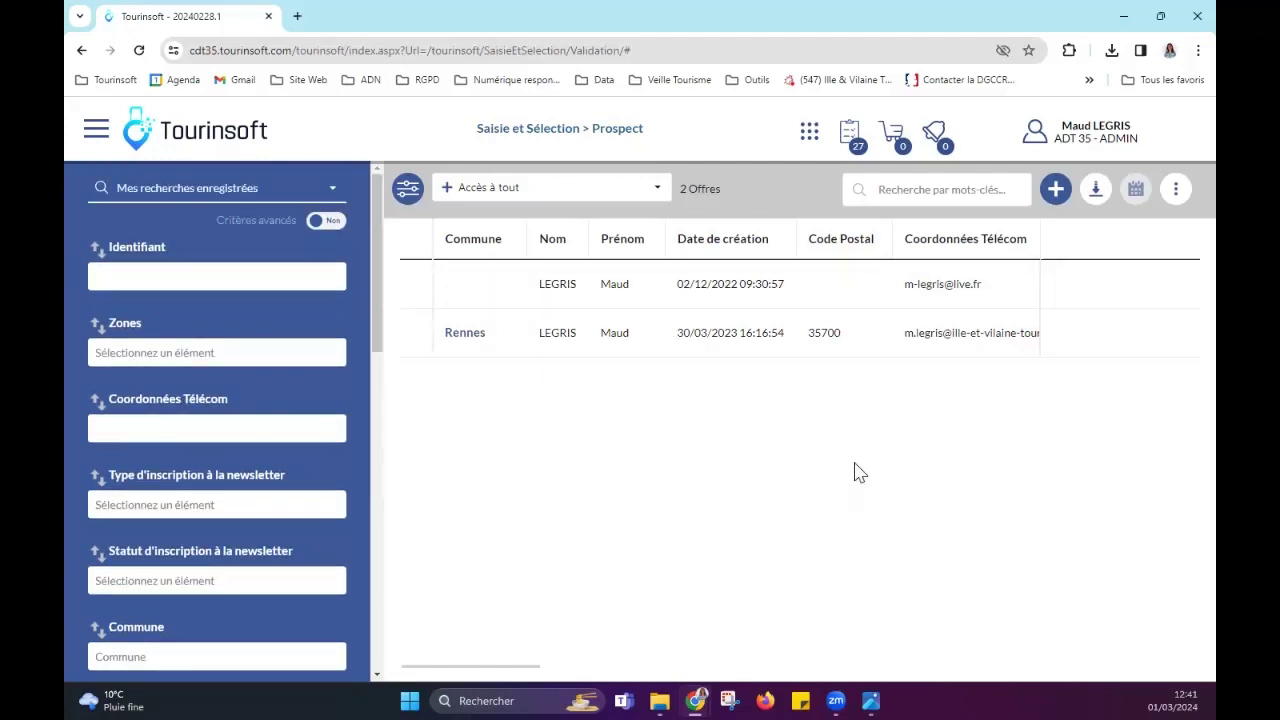
pyautogui.scroll(-5, 203, 548)
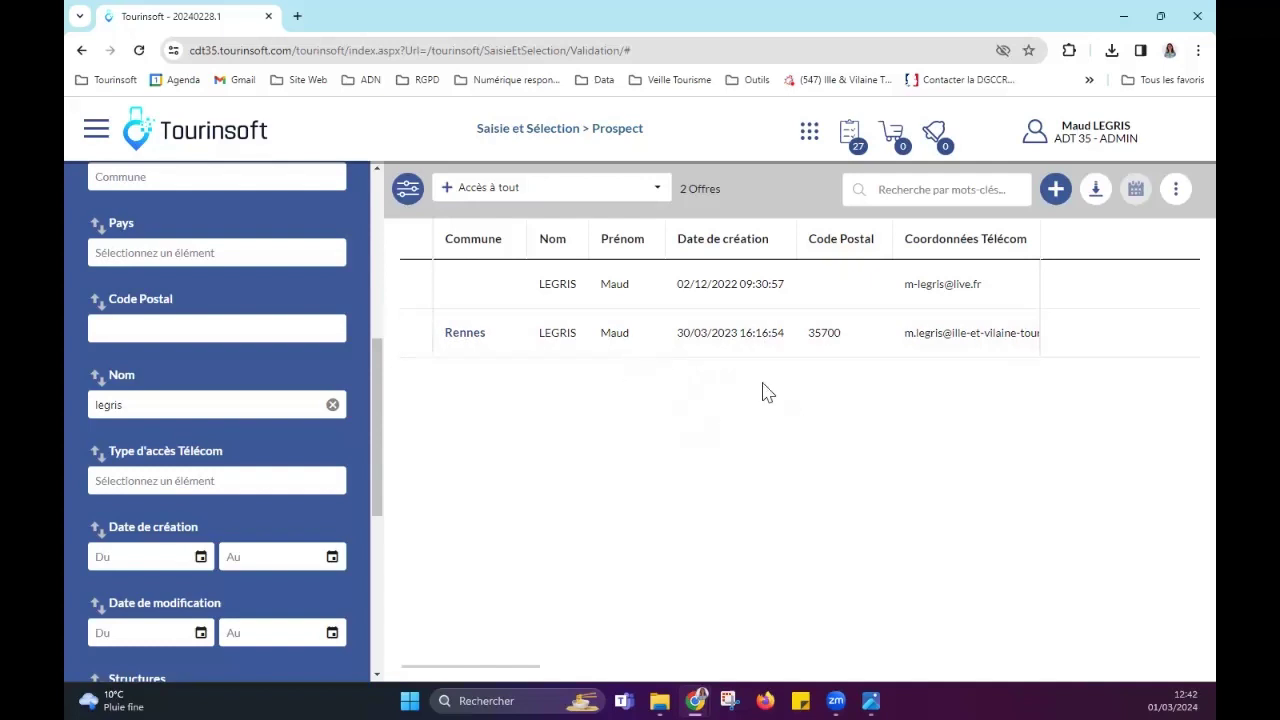
# Step: Open the matching prospect record created on 30/03/2023 and examine its civil status and address fields
pyautogui.doubleClick(737, 338)
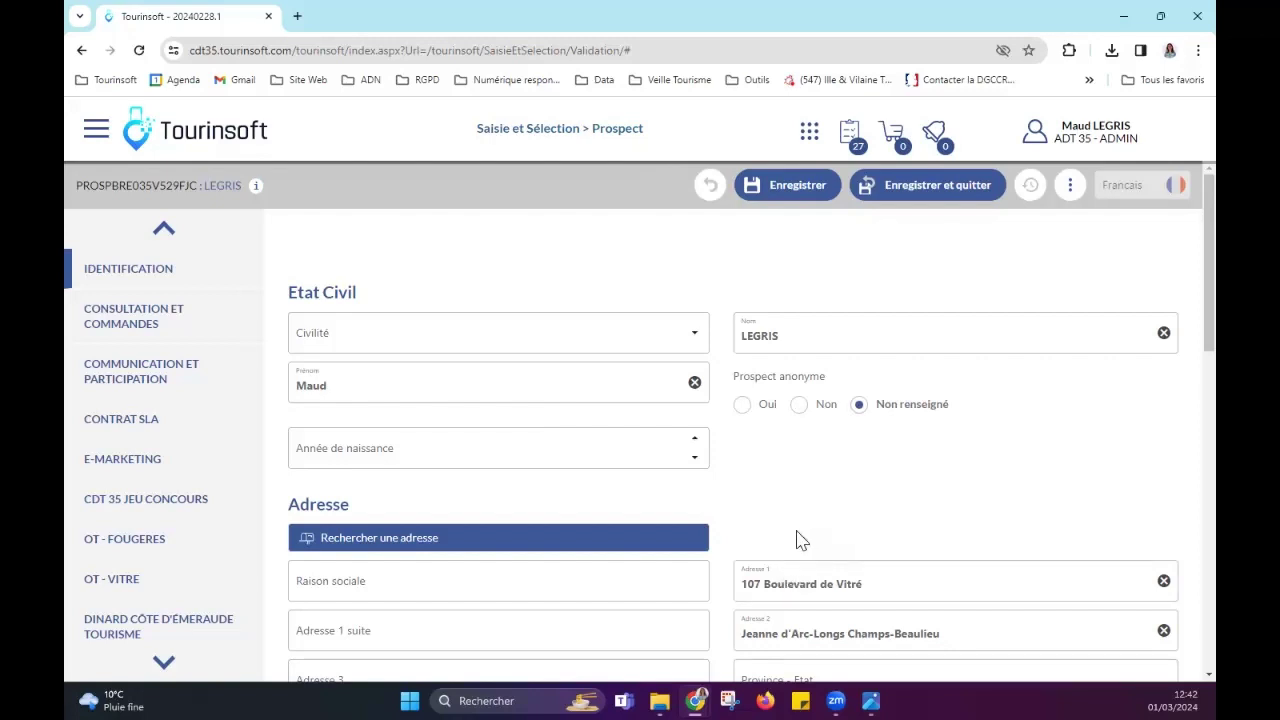
pyautogui.scroll(-1, 815, 520)
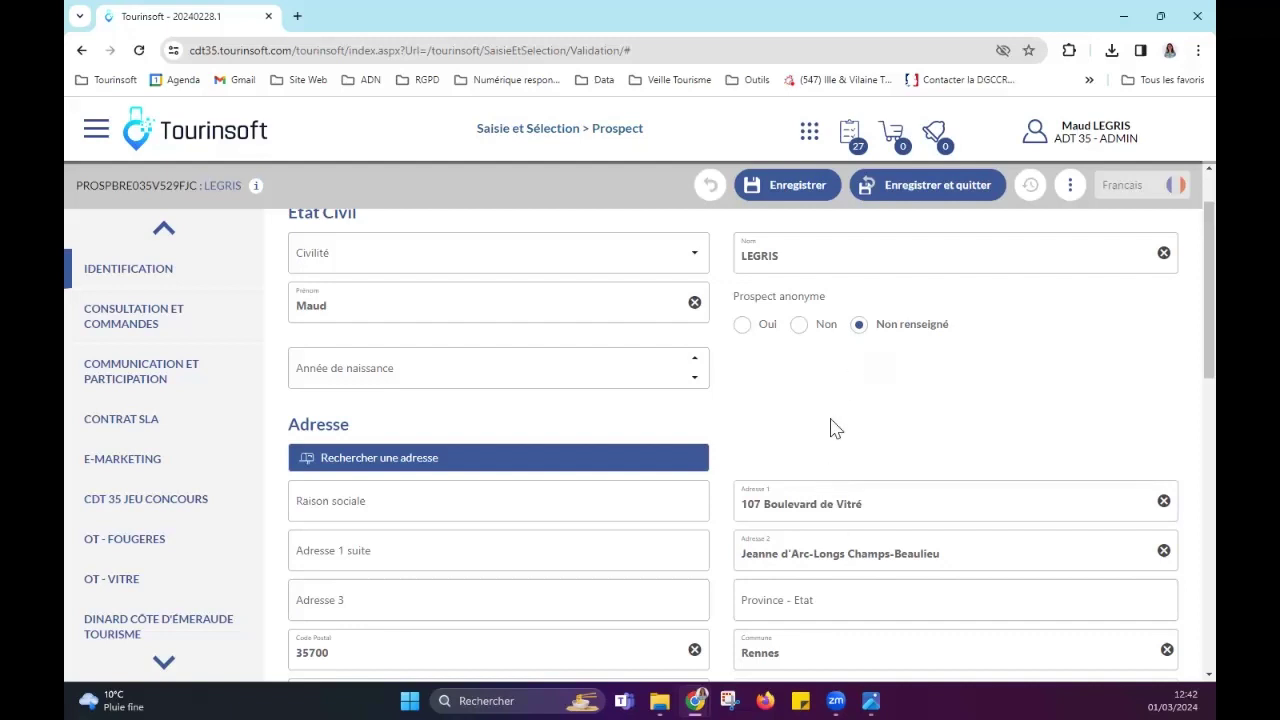
pyautogui.scroll(1, 835, 430)
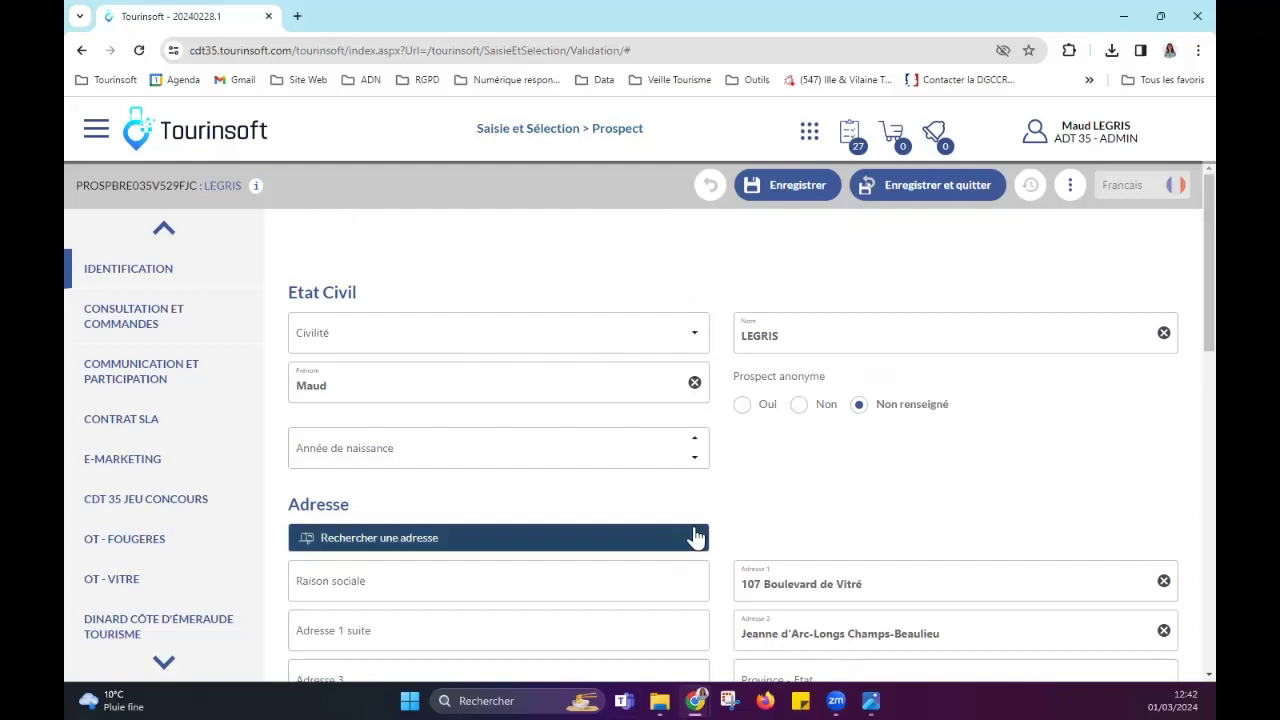
pyautogui.scroll(-1, 320, 335)
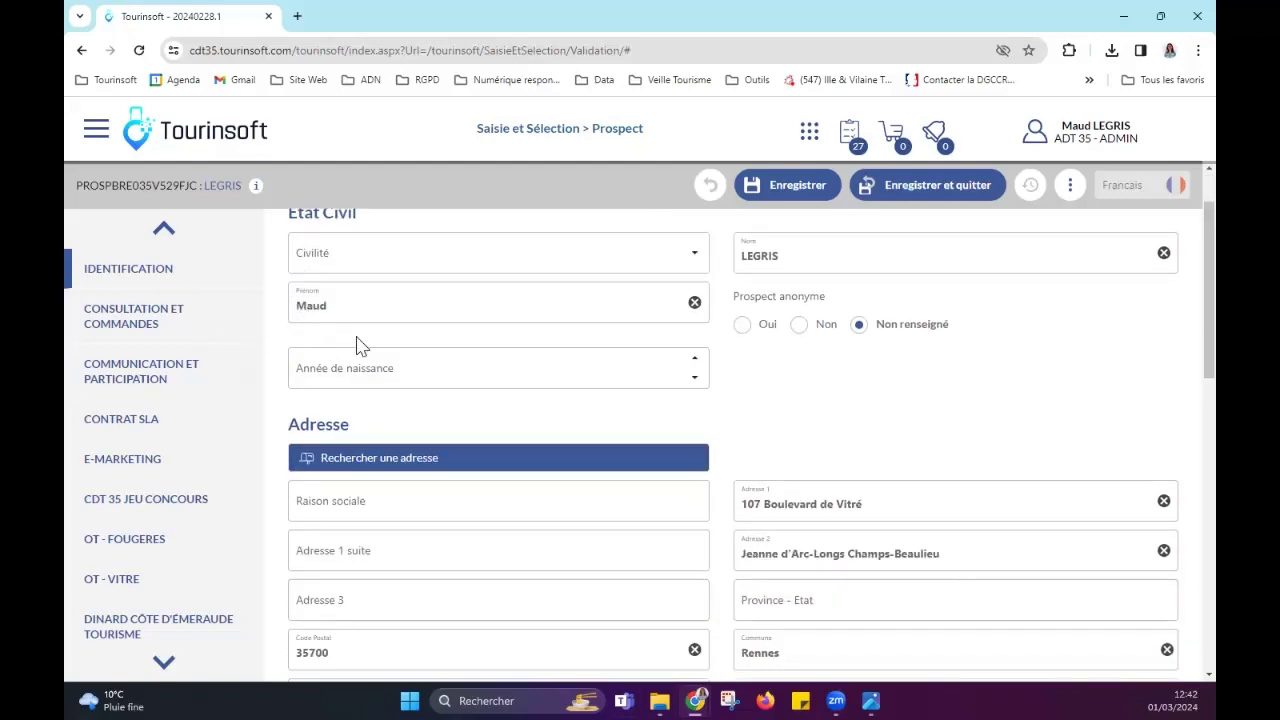
pyautogui.scroll(1, 360, 345)
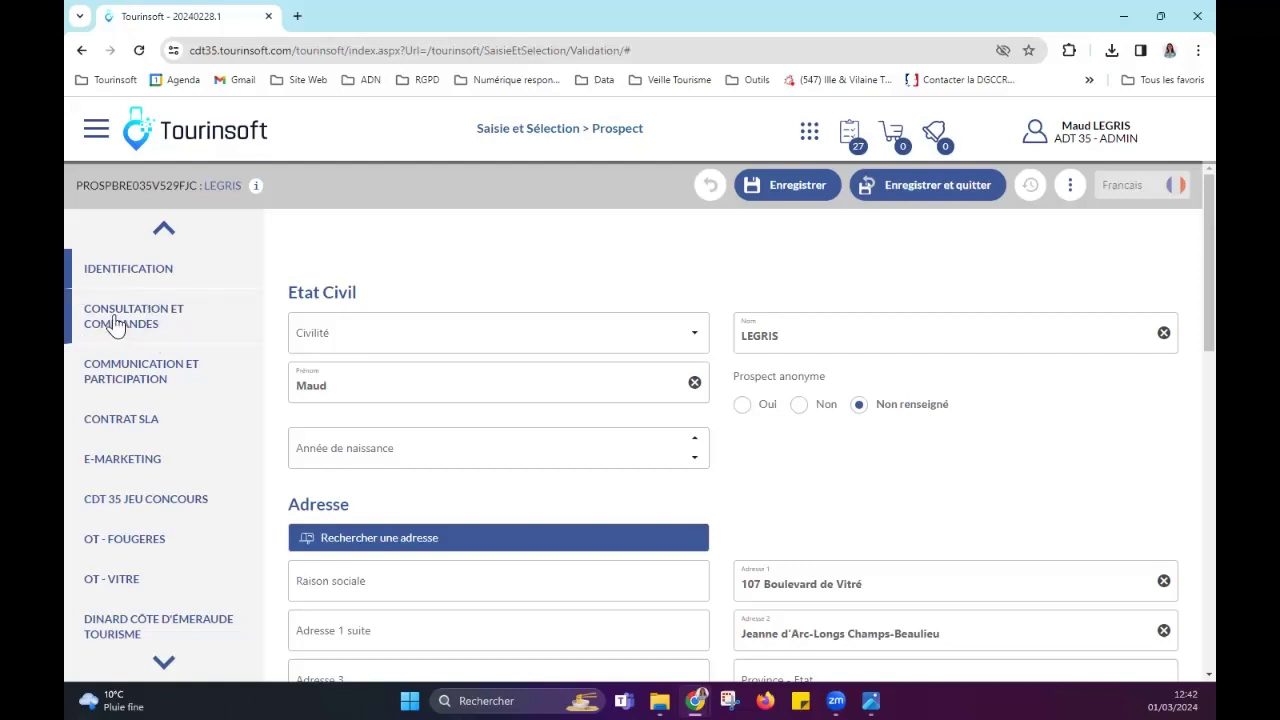
# Step: Show the record's Consultation et commandes section and examine the brochure requests and the first request's information theme options
pyautogui.click(117, 326)
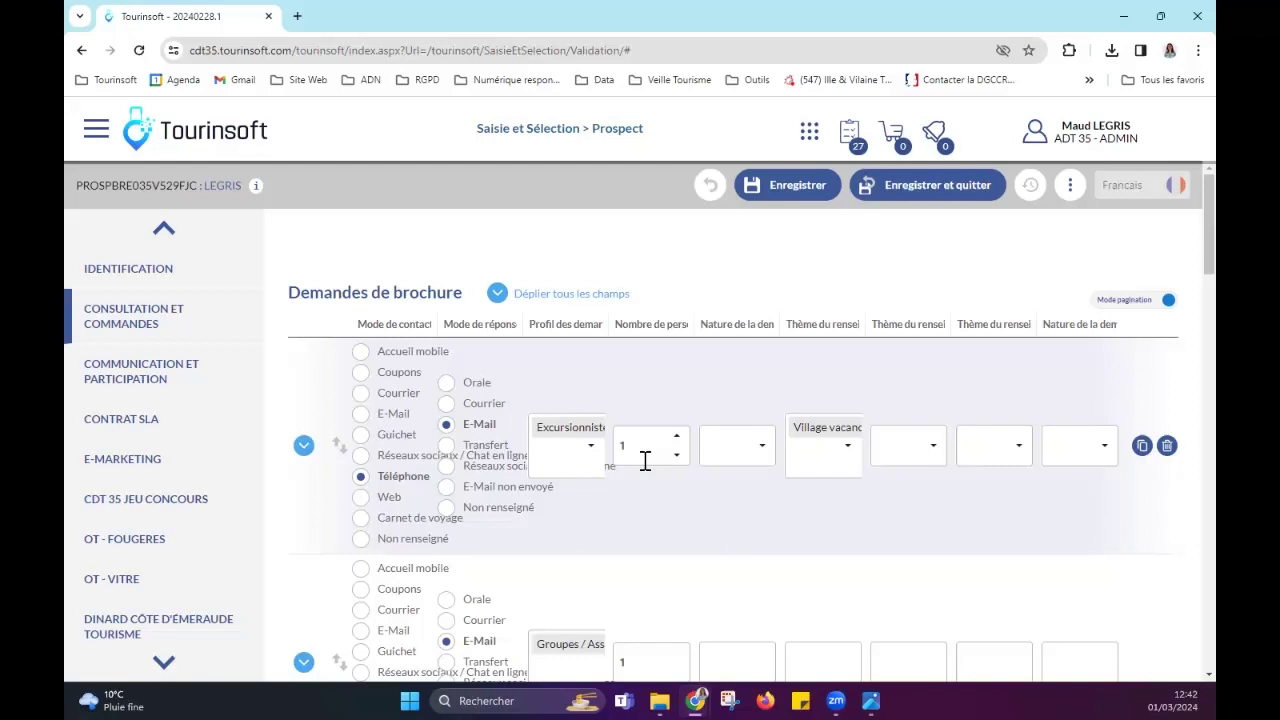
pyautogui.click(849, 452)
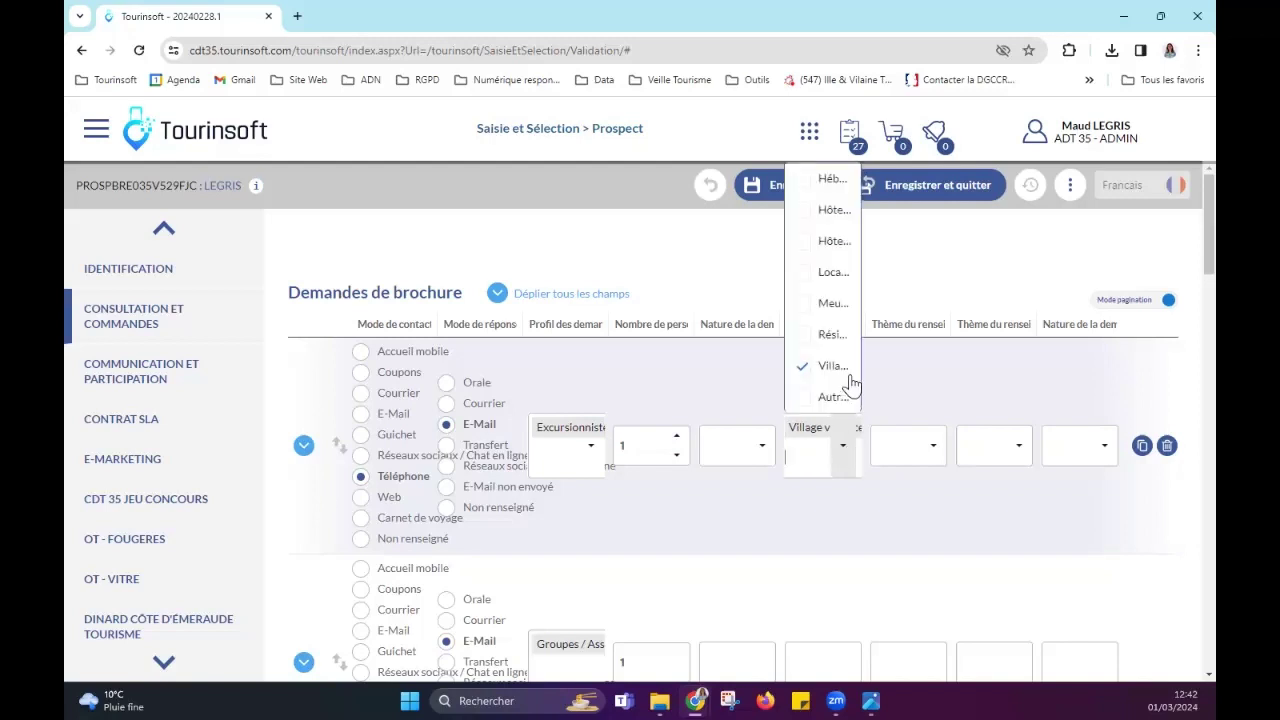
pyautogui.click(874, 402)
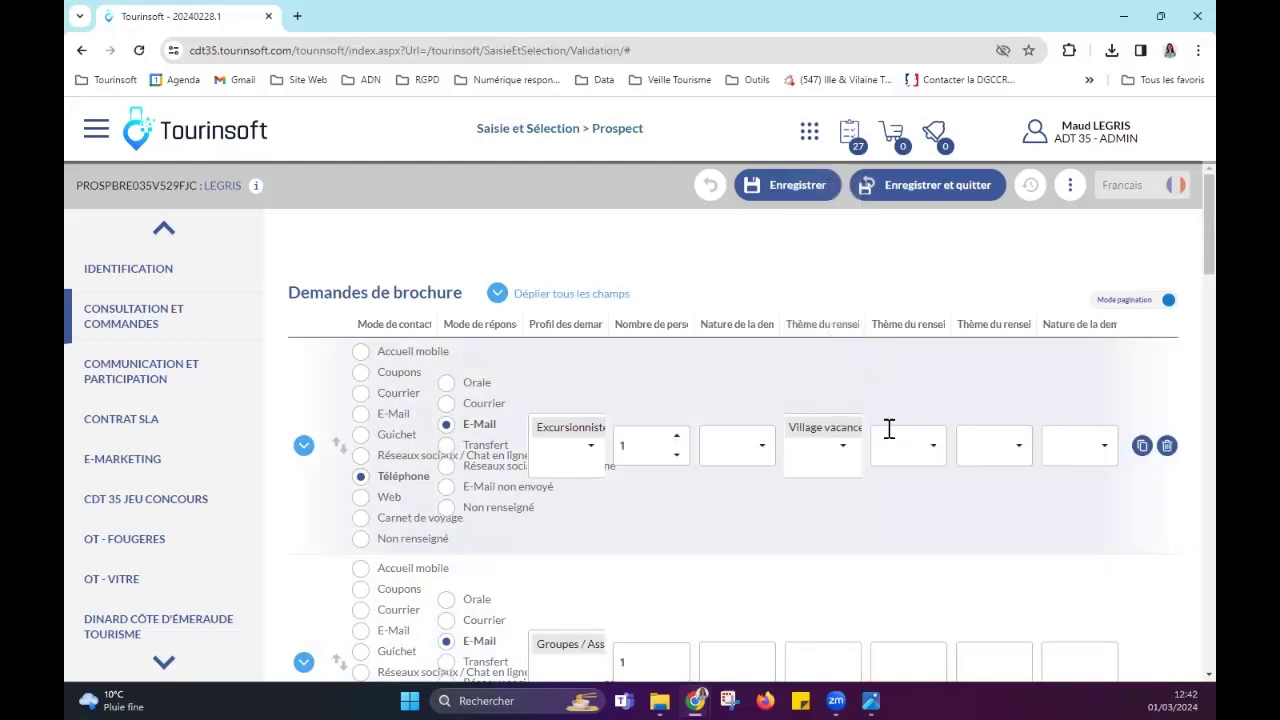
pyautogui.scroll(-6, 887, 454)
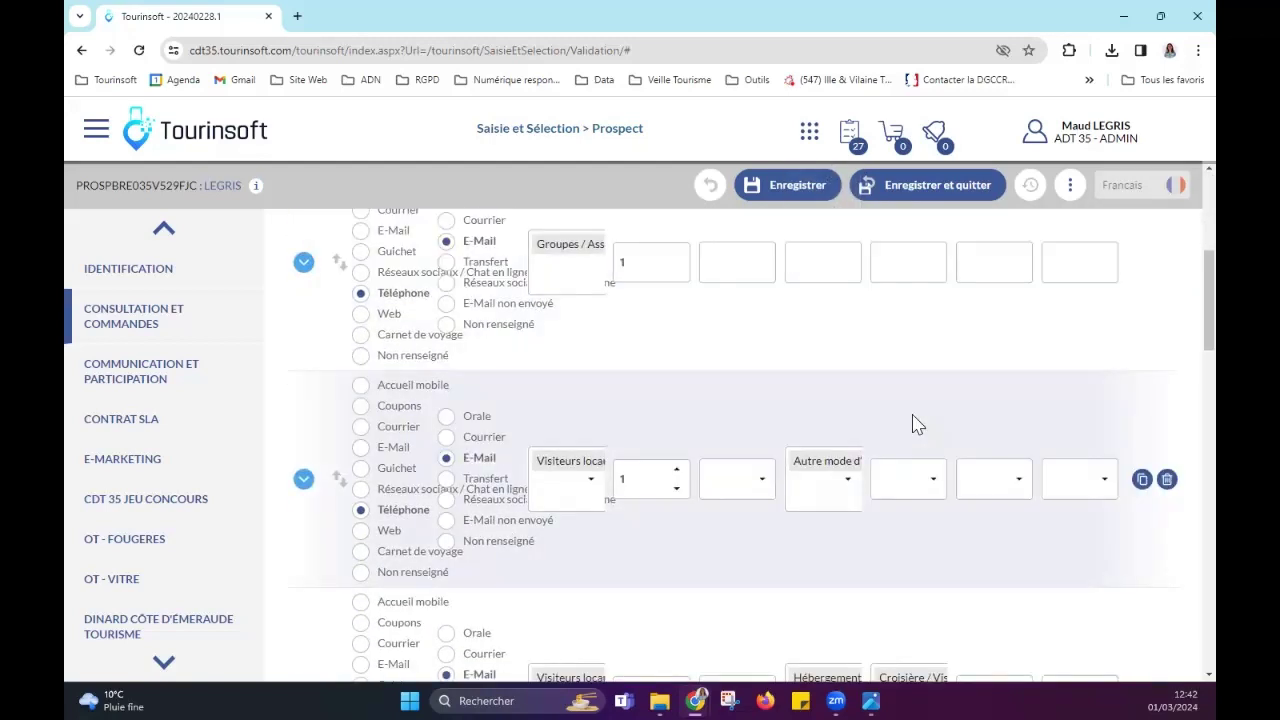
pyautogui.scroll(-6, 912, 420)
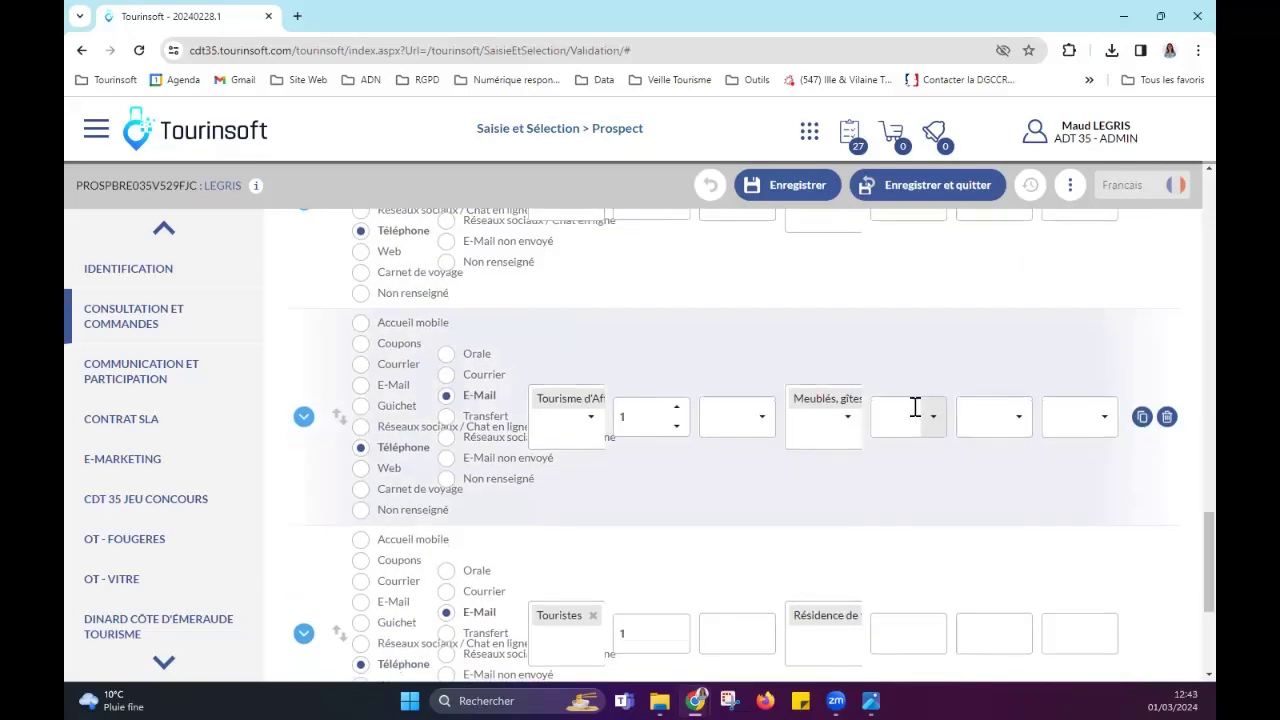
# Step: Set the number of people in the first brochure request to 2
pyautogui.scroll(5, 921, 408)
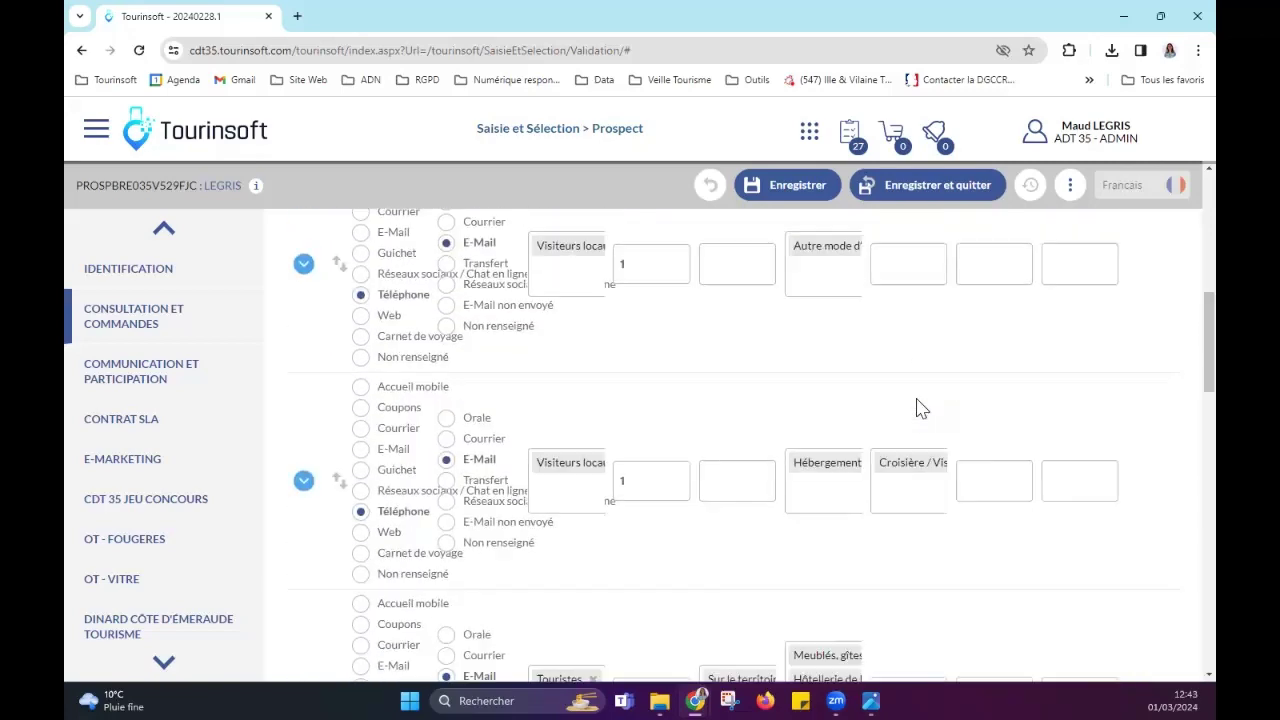
pyautogui.scroll(2, 921, 408)
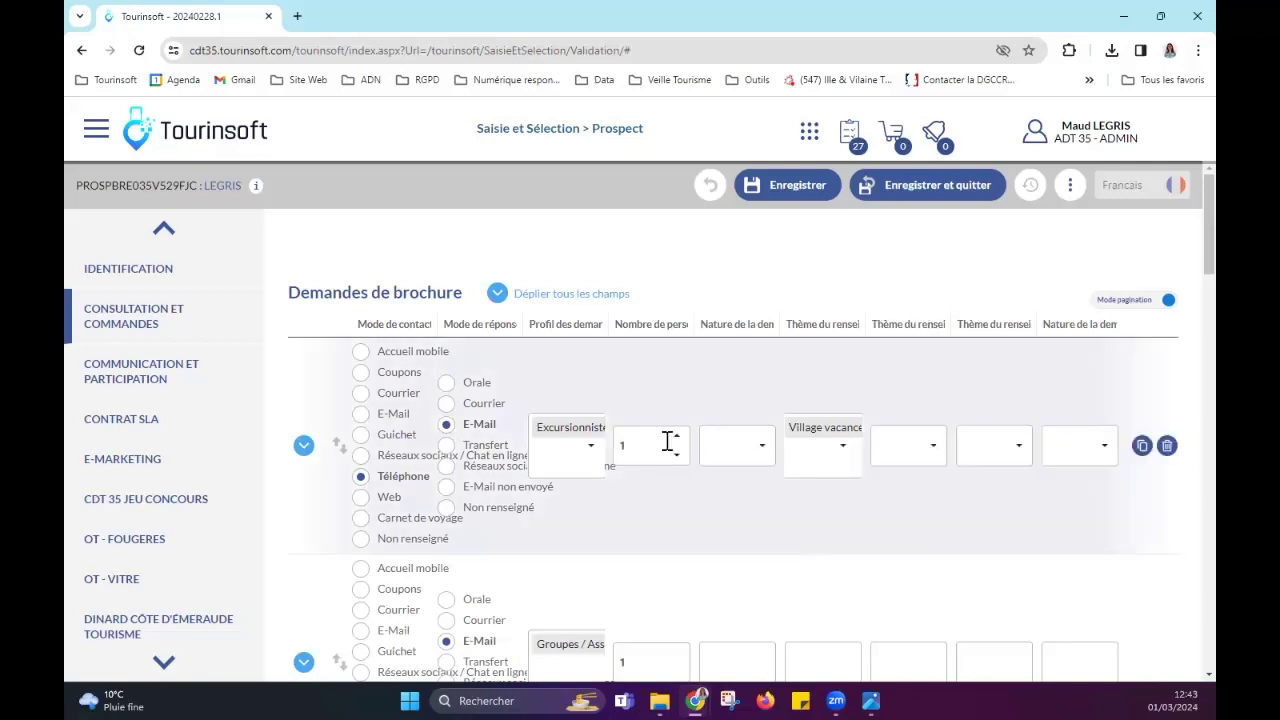
pyautogui.click(625, 452)
pyautogui.write('1')
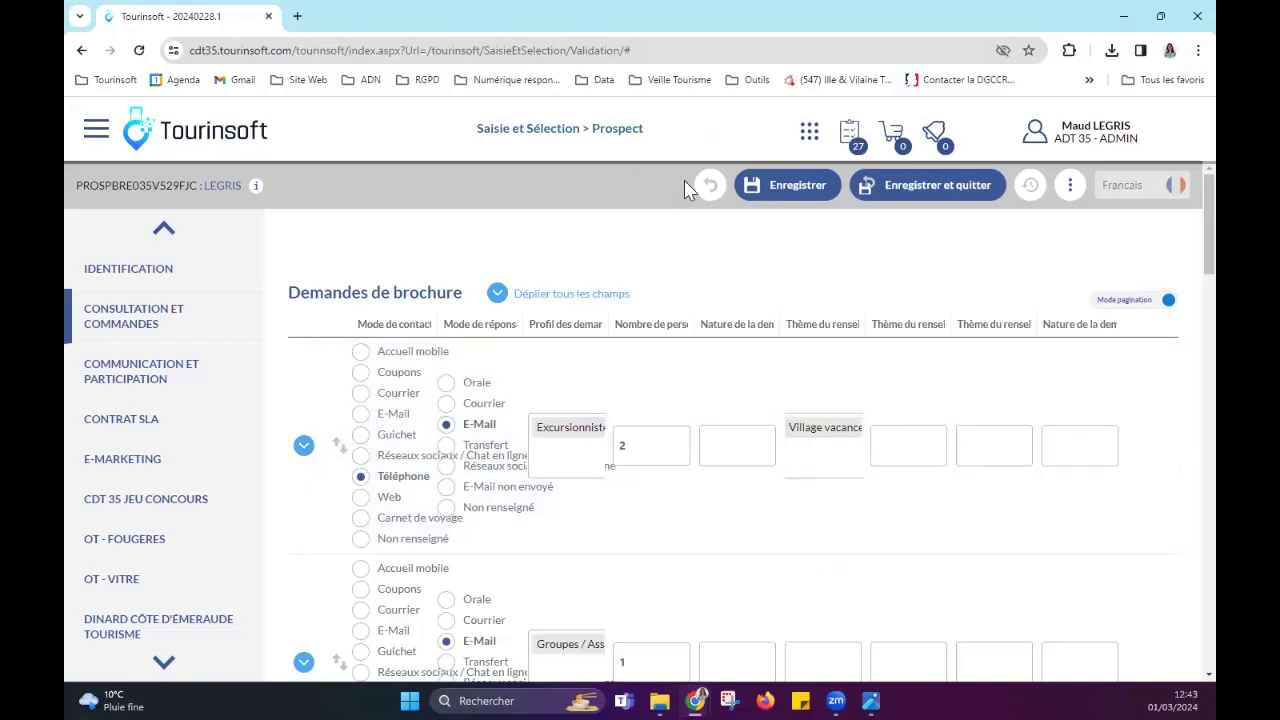
# Step: Return from the open record to the prospect list and clear the last-name search criterion
pyautogui.click(709, 185)
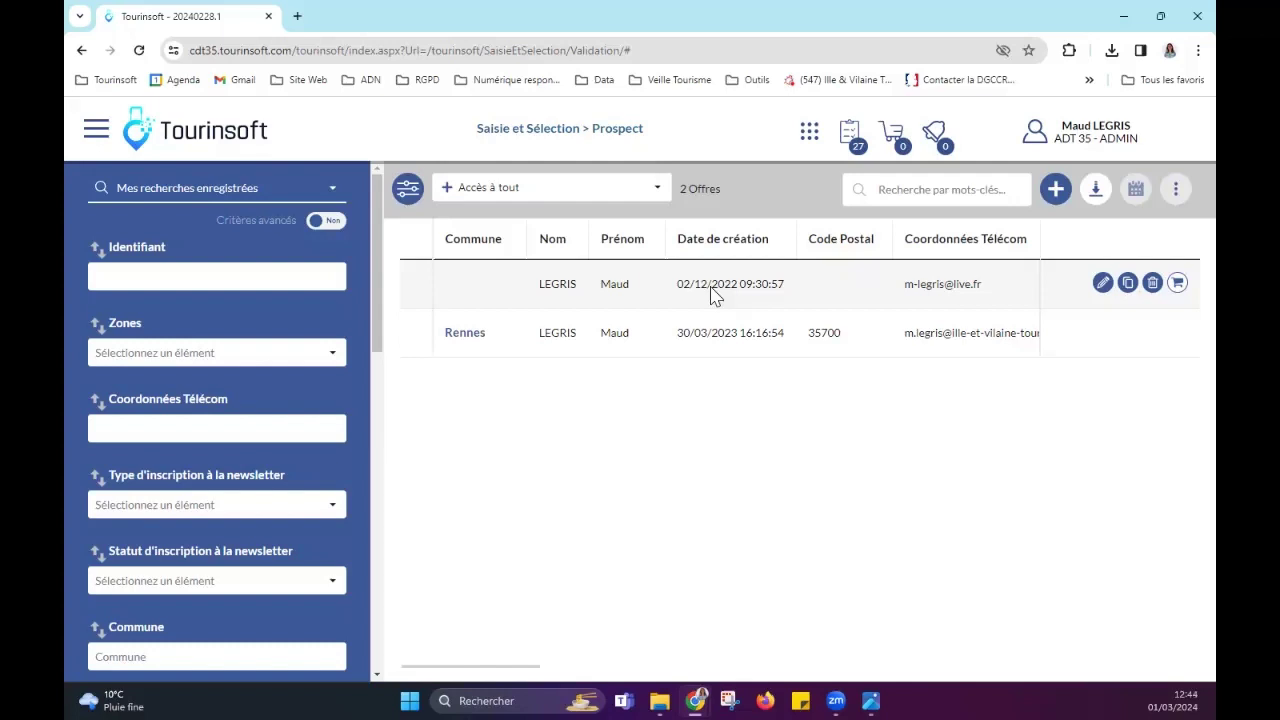
pyautogui.scroll(-2, 302, 502)
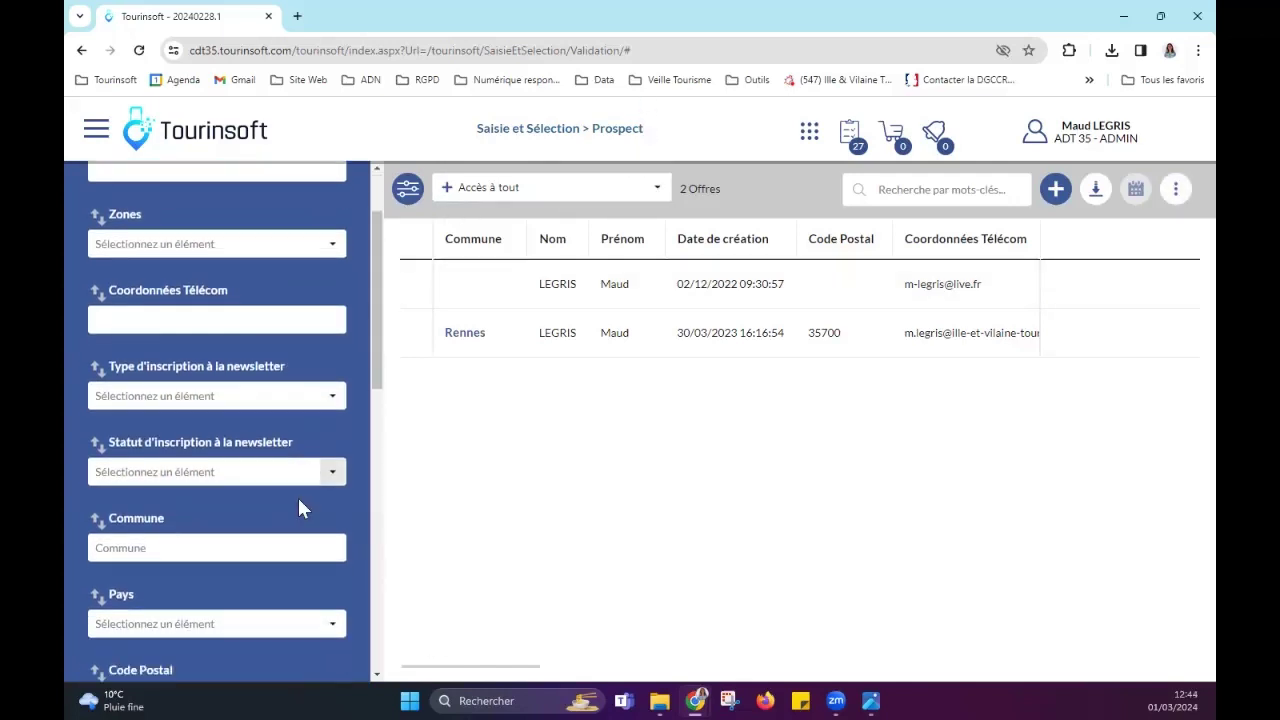
pyautogui.scroll(-5, 300, 505)
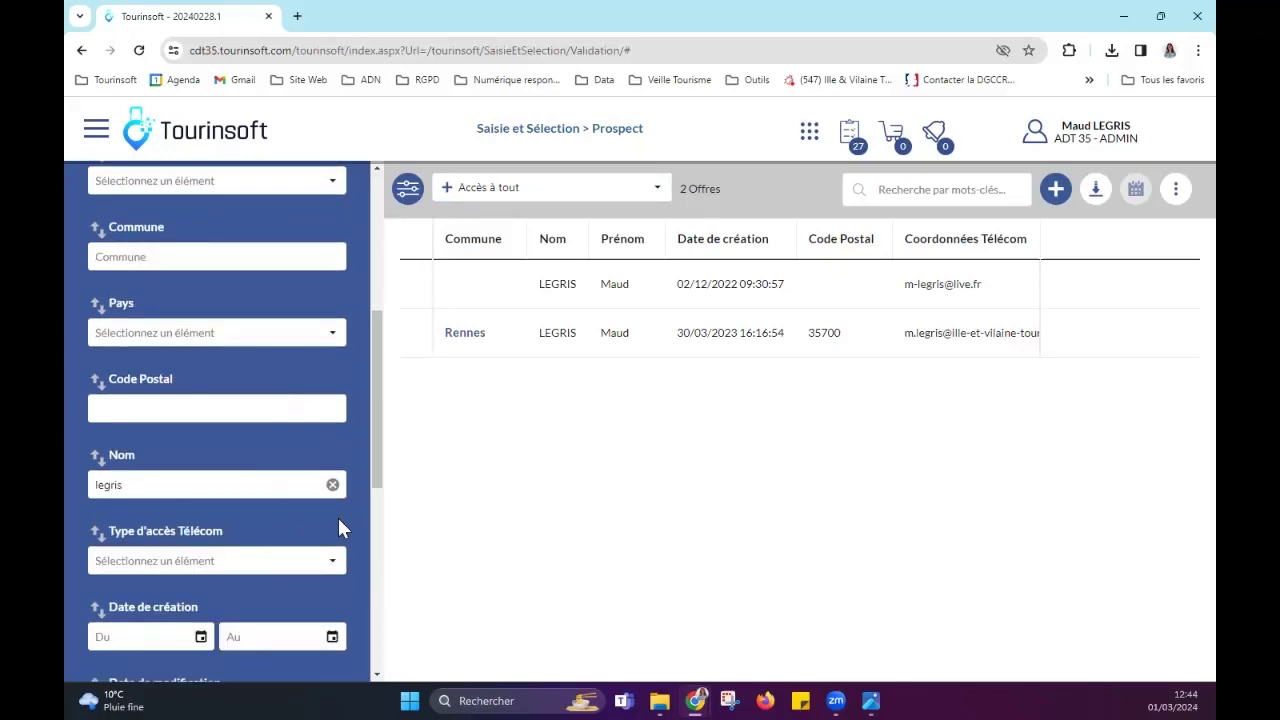
pyautogui.click(332, 485)
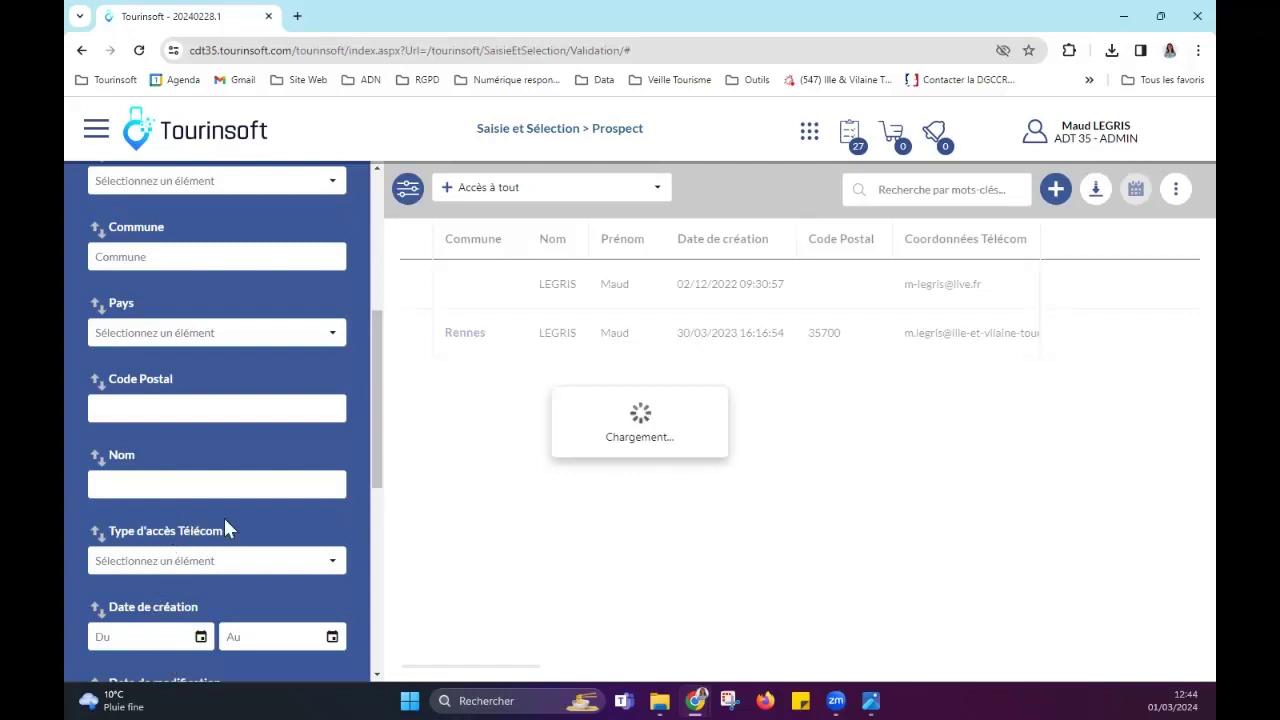
# Step: Filter the prospects by the Bureau d'Information Touristique option under Bureau d'information Touristique, and remove that filter after checking the list
pyautogui.scroll(-2, 270, 420)
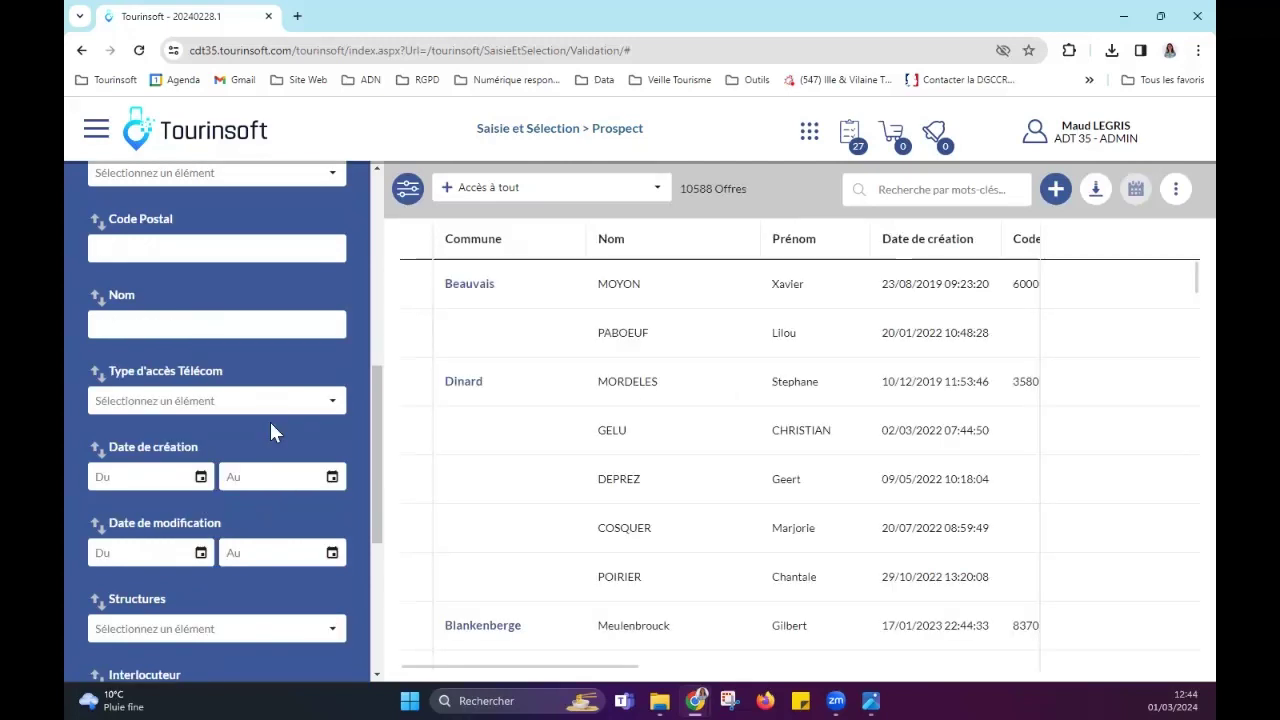
pyautogui.scroll(6, 269, 420)
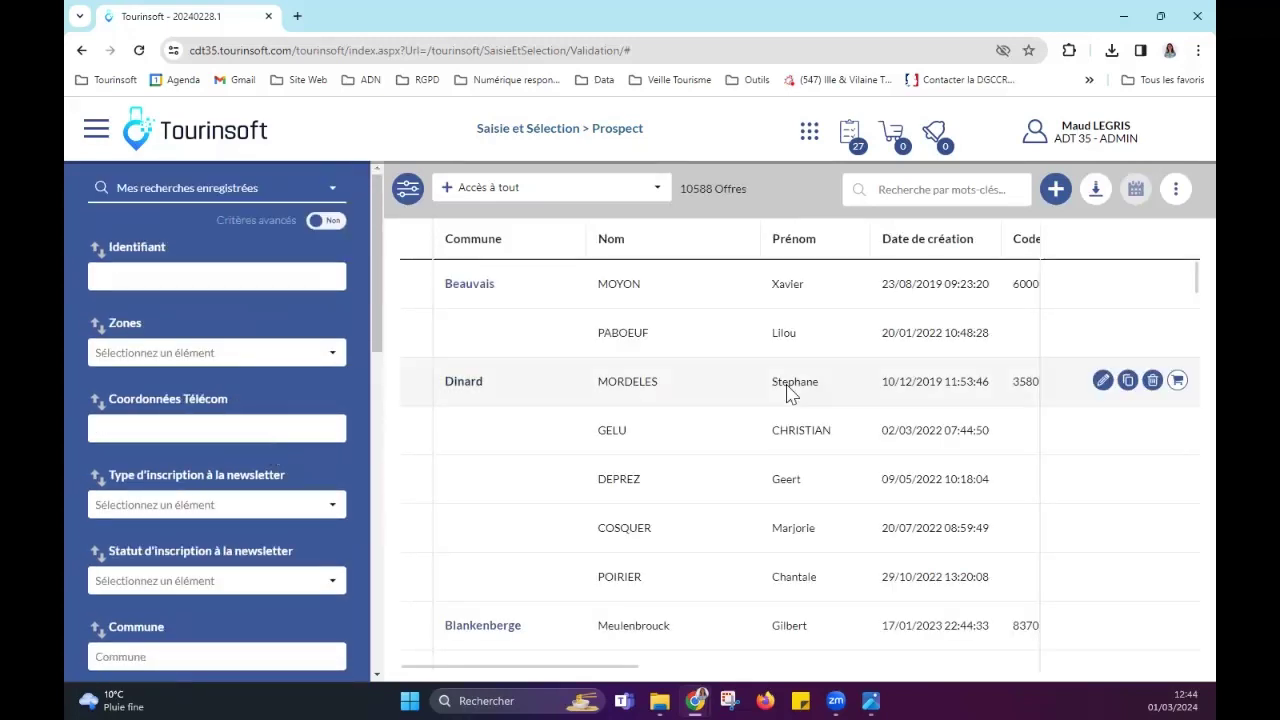
pyautogui.scroll(-8, 157, 486)
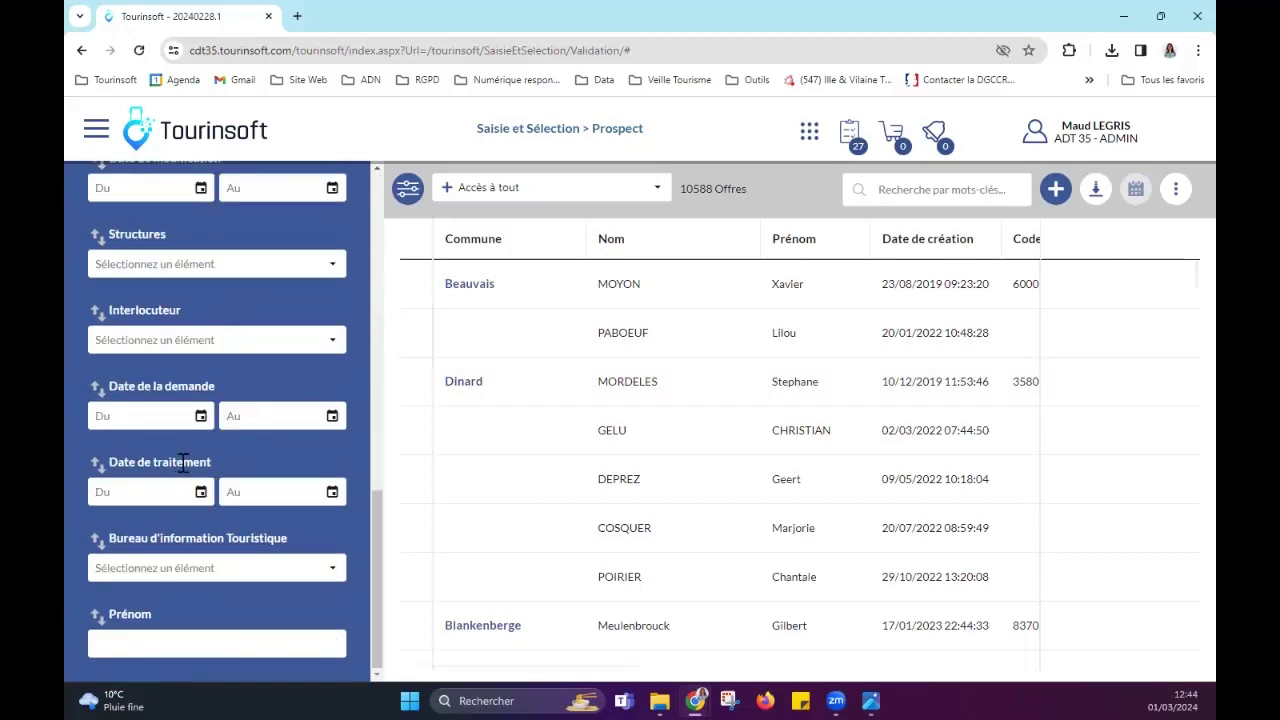
pyautogui.click(271, 568)
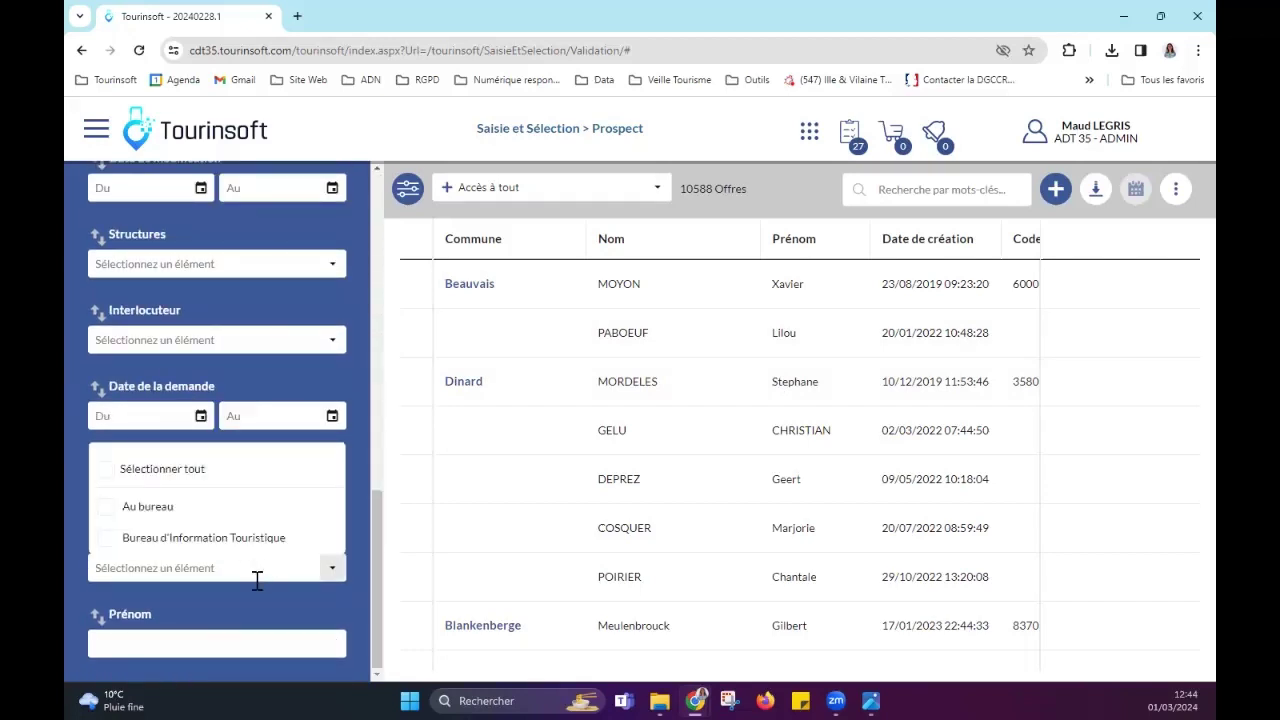
pyautogui.click(277, 567)
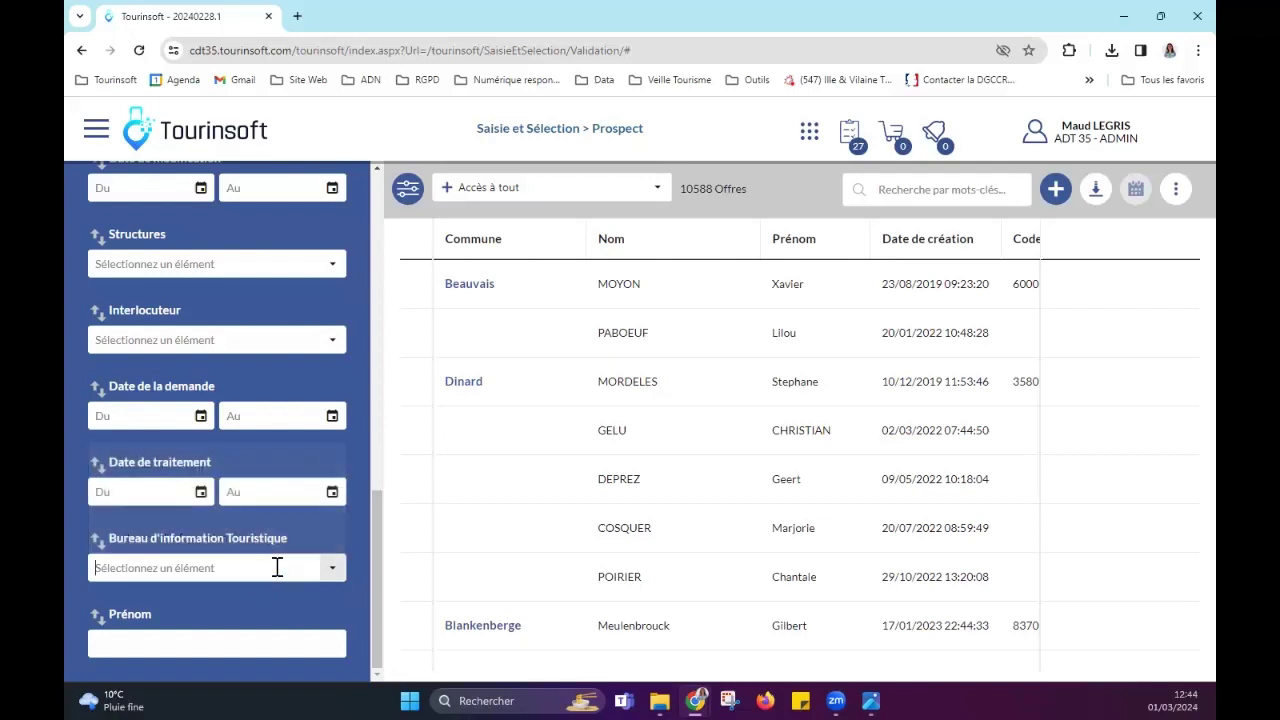
pyautogui.click(277, 567)
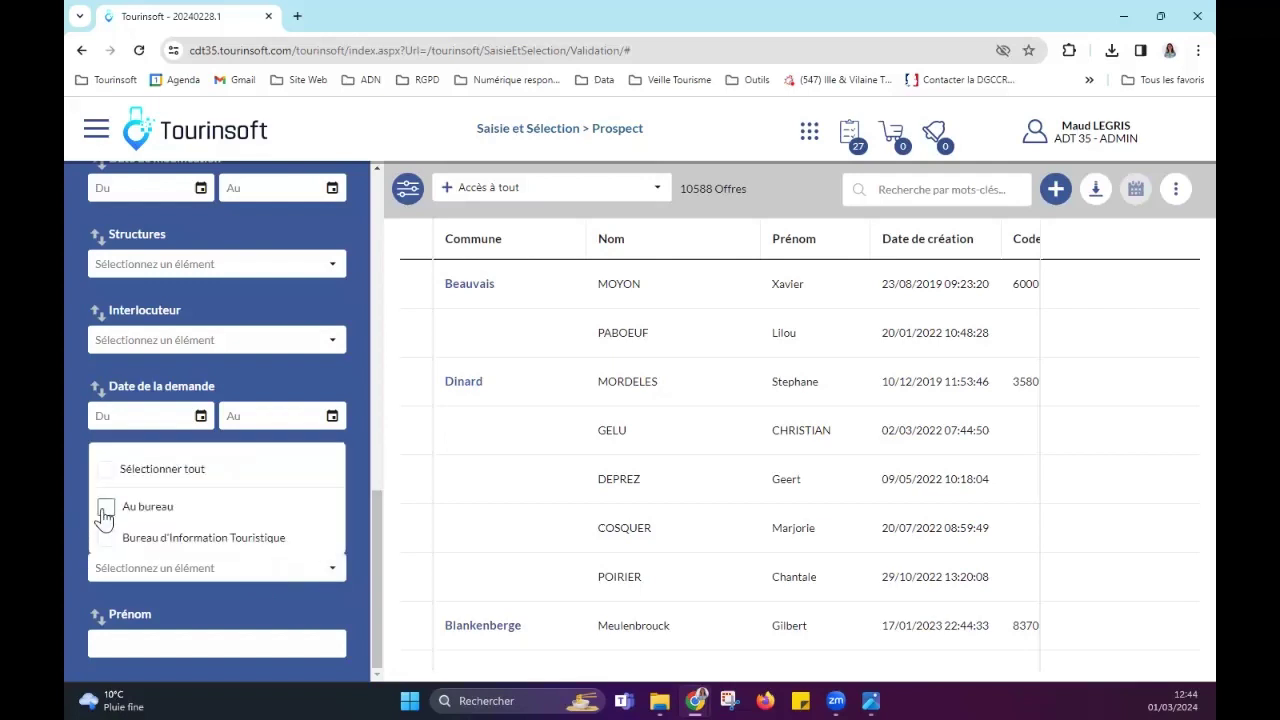
pyautogui.click(155, 545)
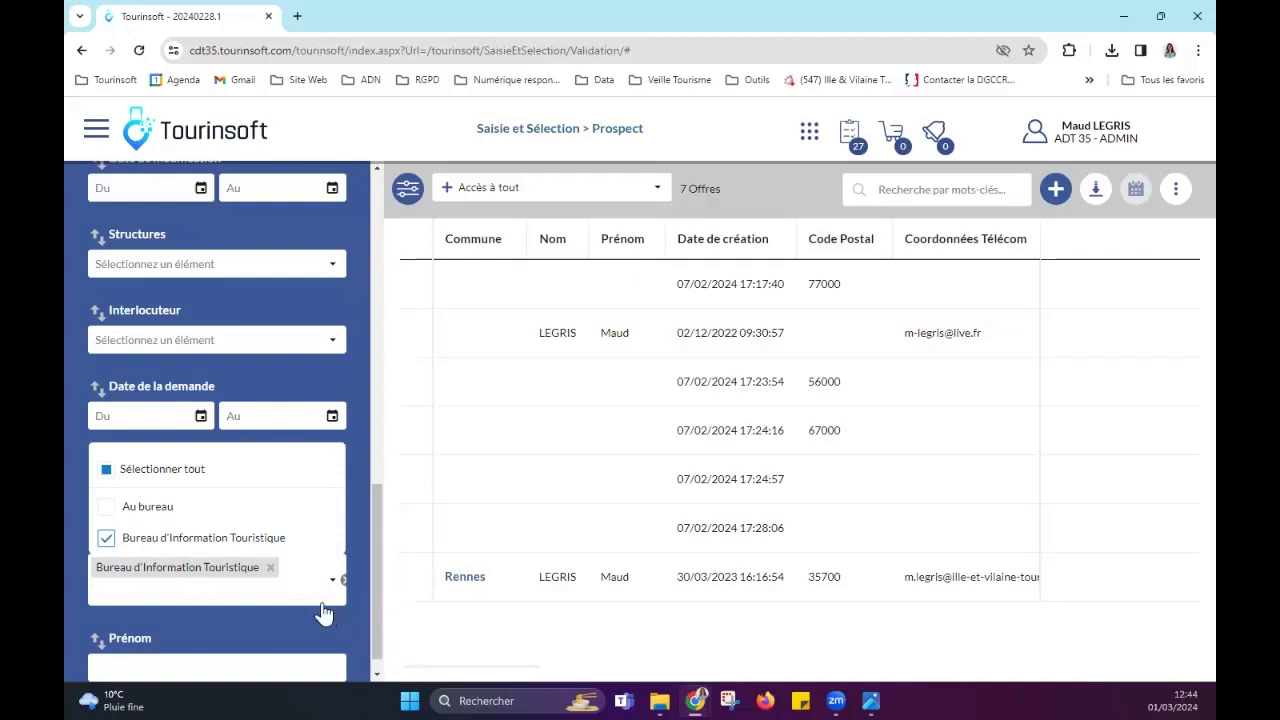
pyautogui.click(270, 567)
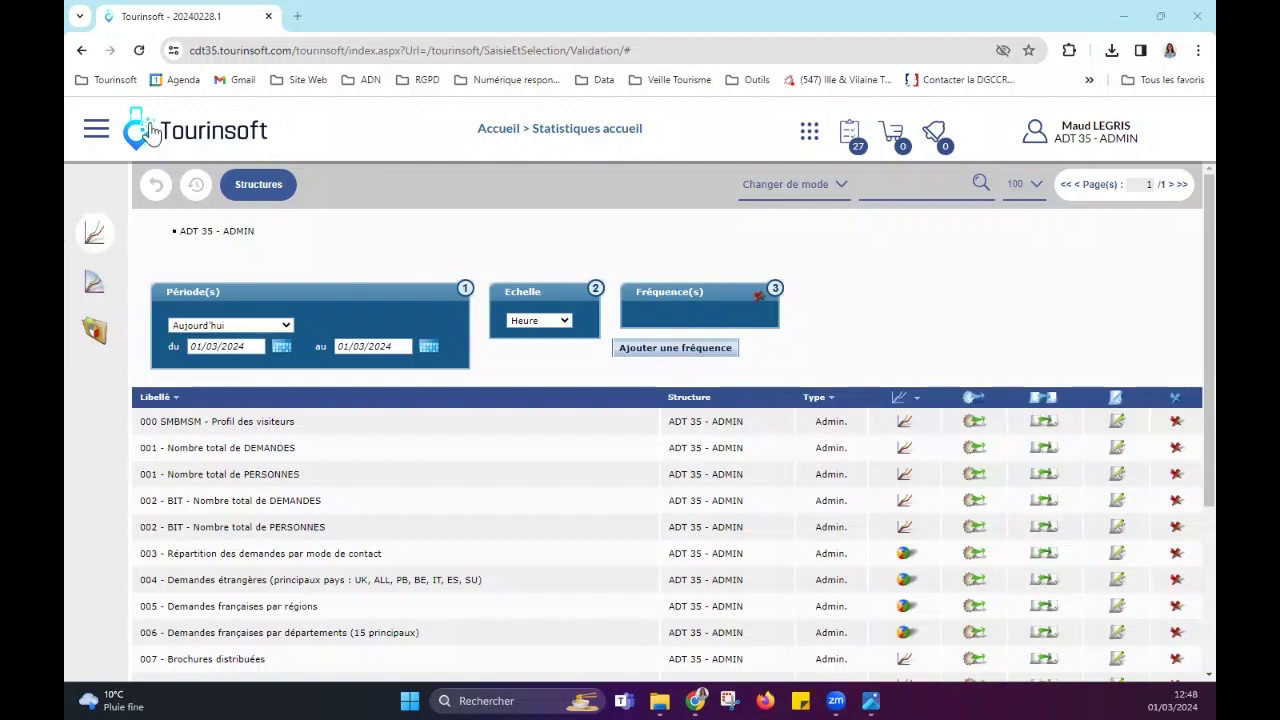
# Step: Switch the reception statistics to comparison mode
pyautogui.moveTo(144, 243)
pyautogui.moveTo(786, 181)
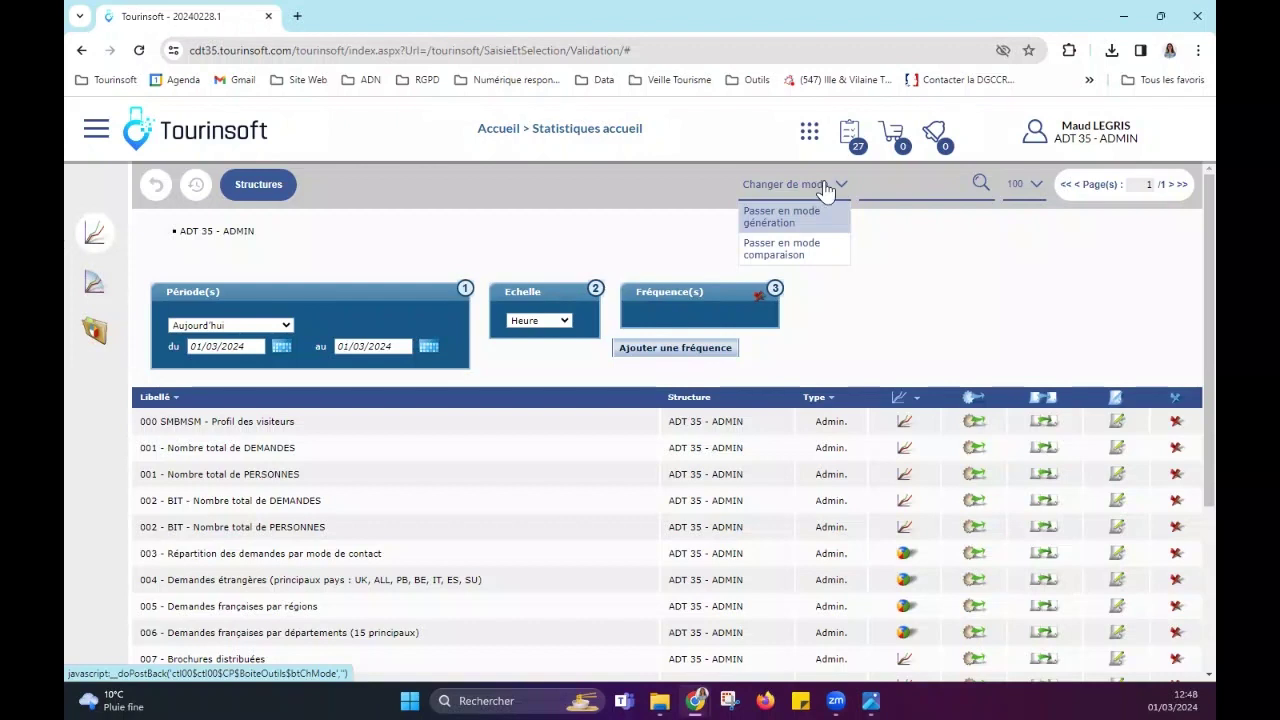
pyautogui.click(806, 258)
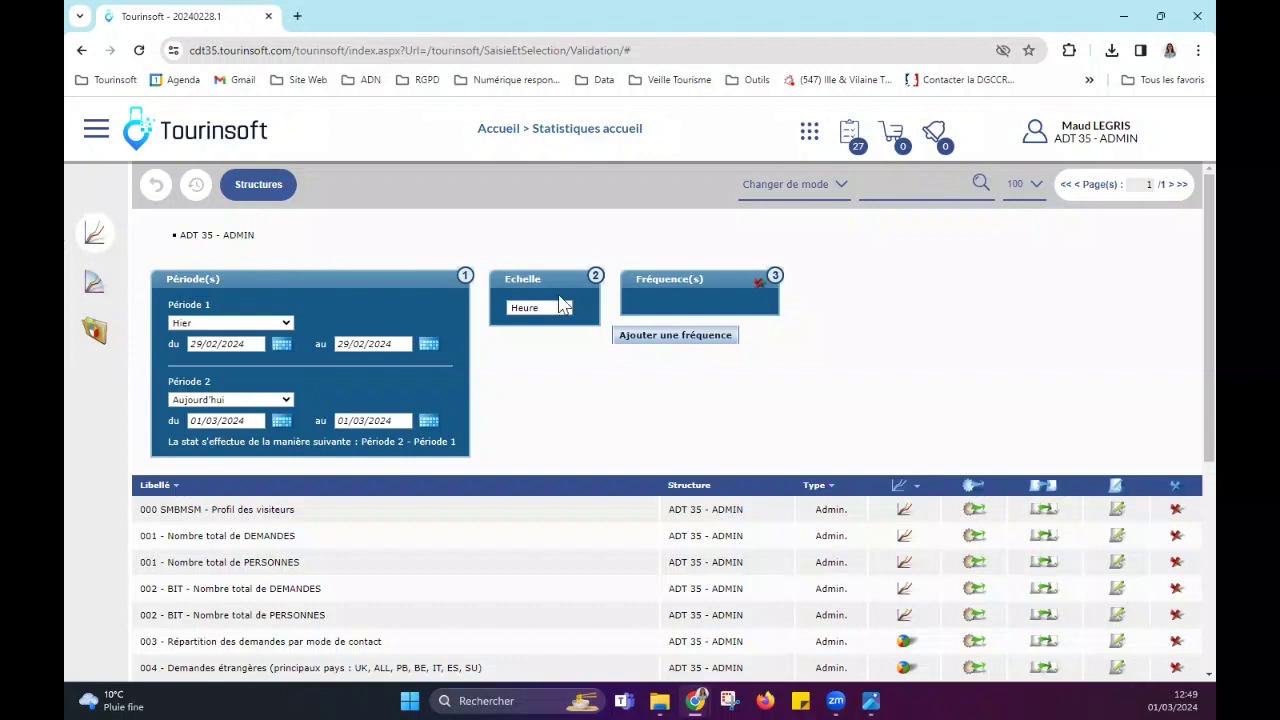
pyautogui.click(270, 323)
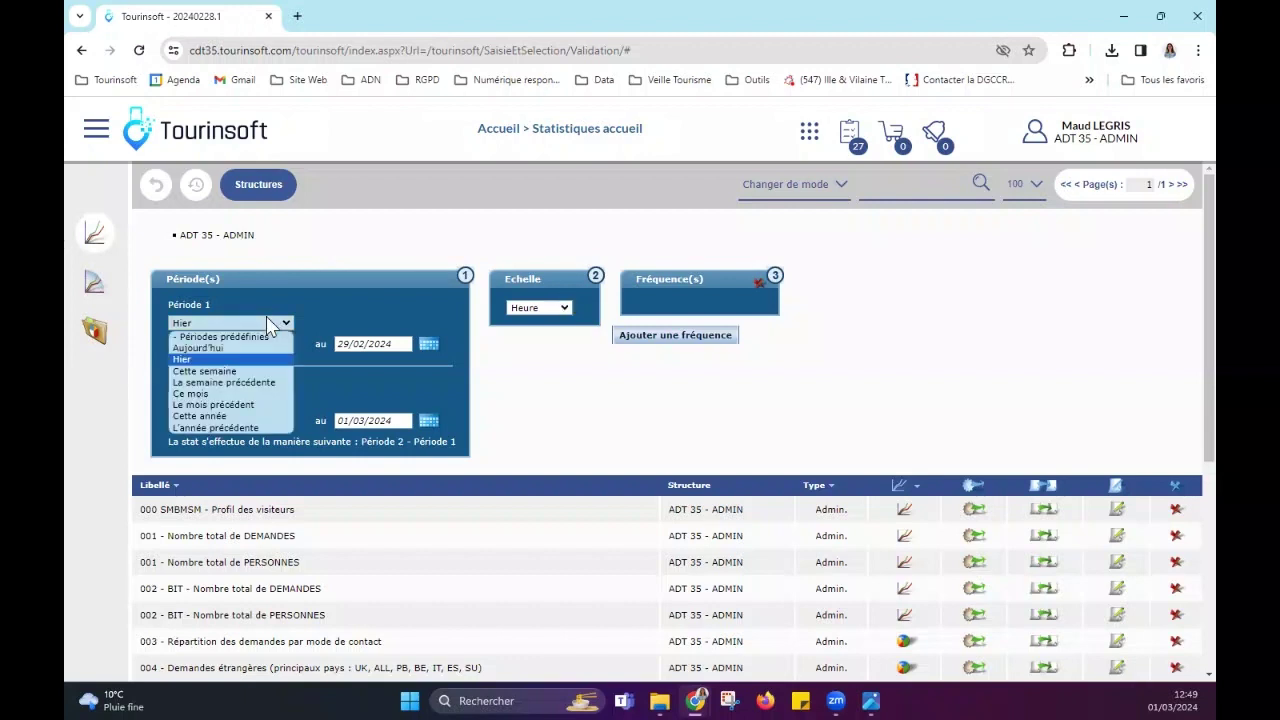
pyautogui.click(250, 395)
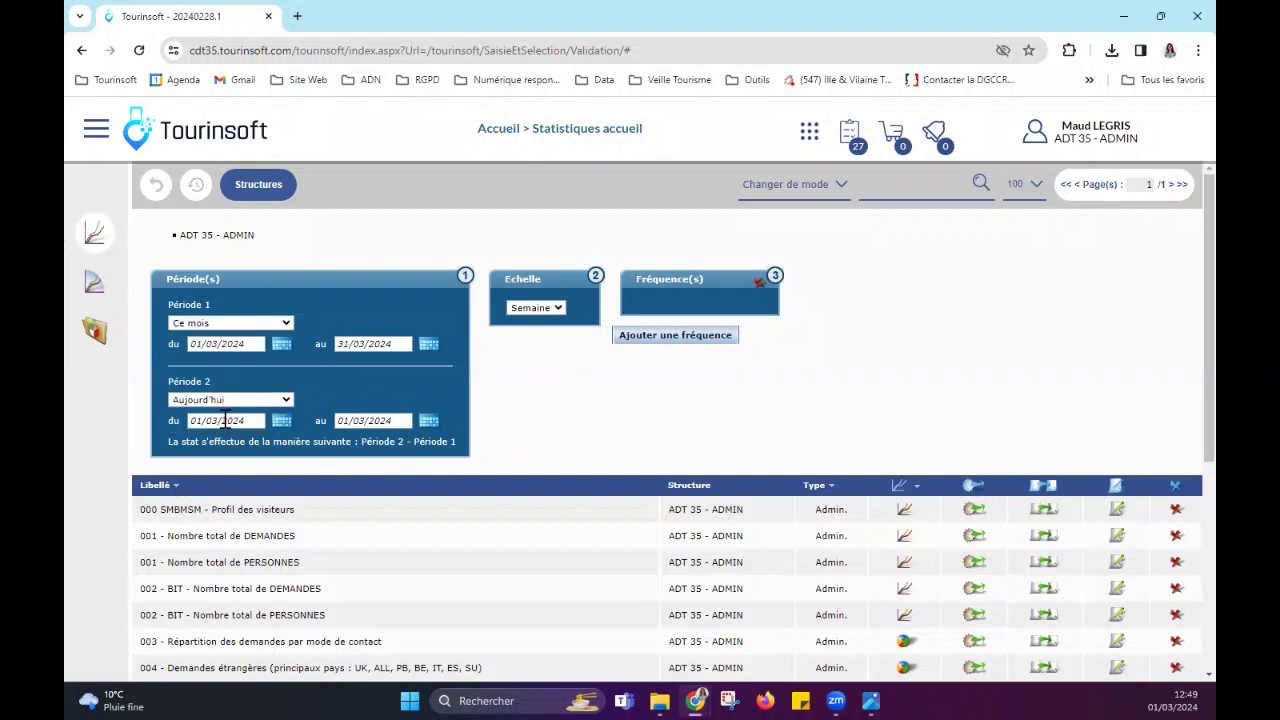
pyautogui.click(223, 420)
pyautogui.click(280, 422)
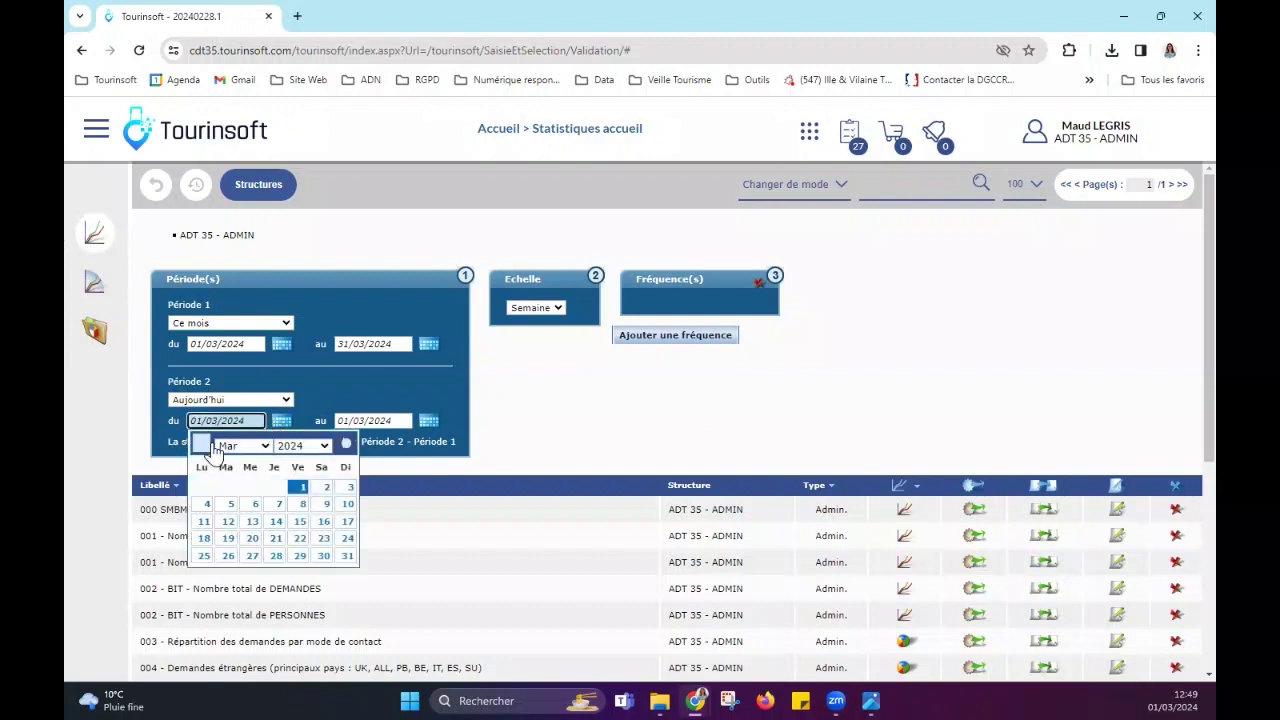
pyautogui.click(252, 402)
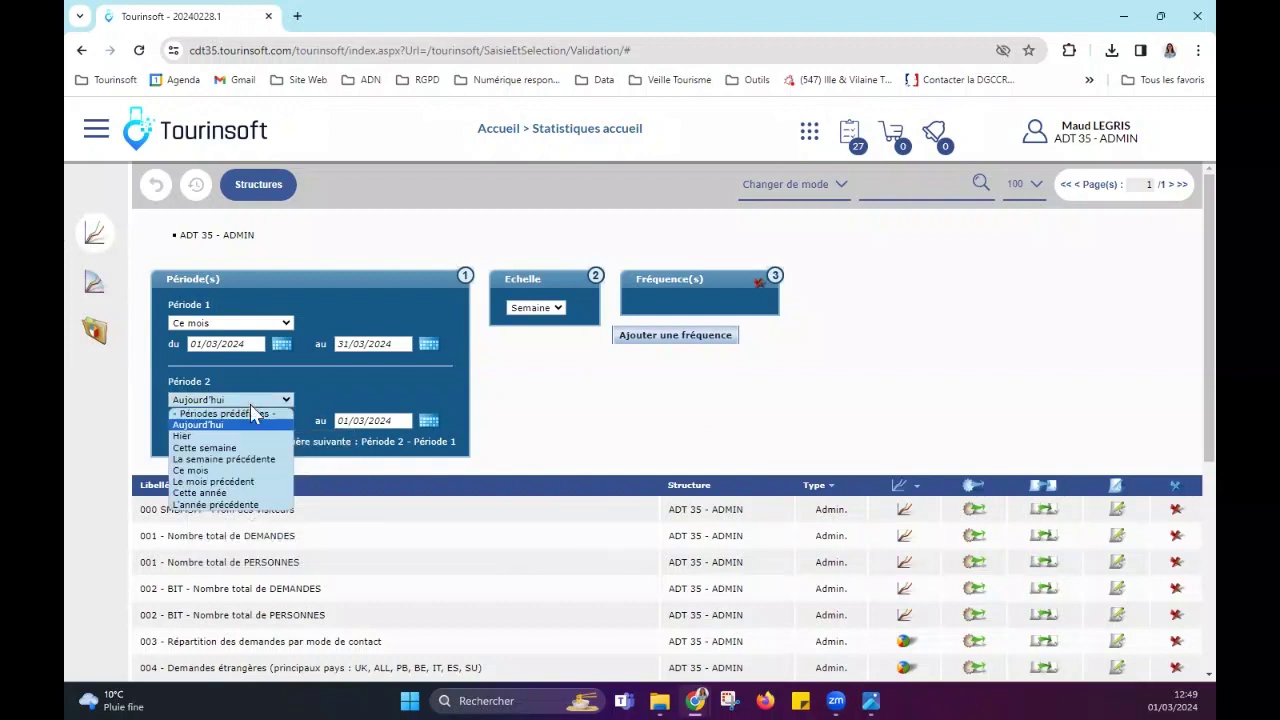
pyautogui.click(255, 425)
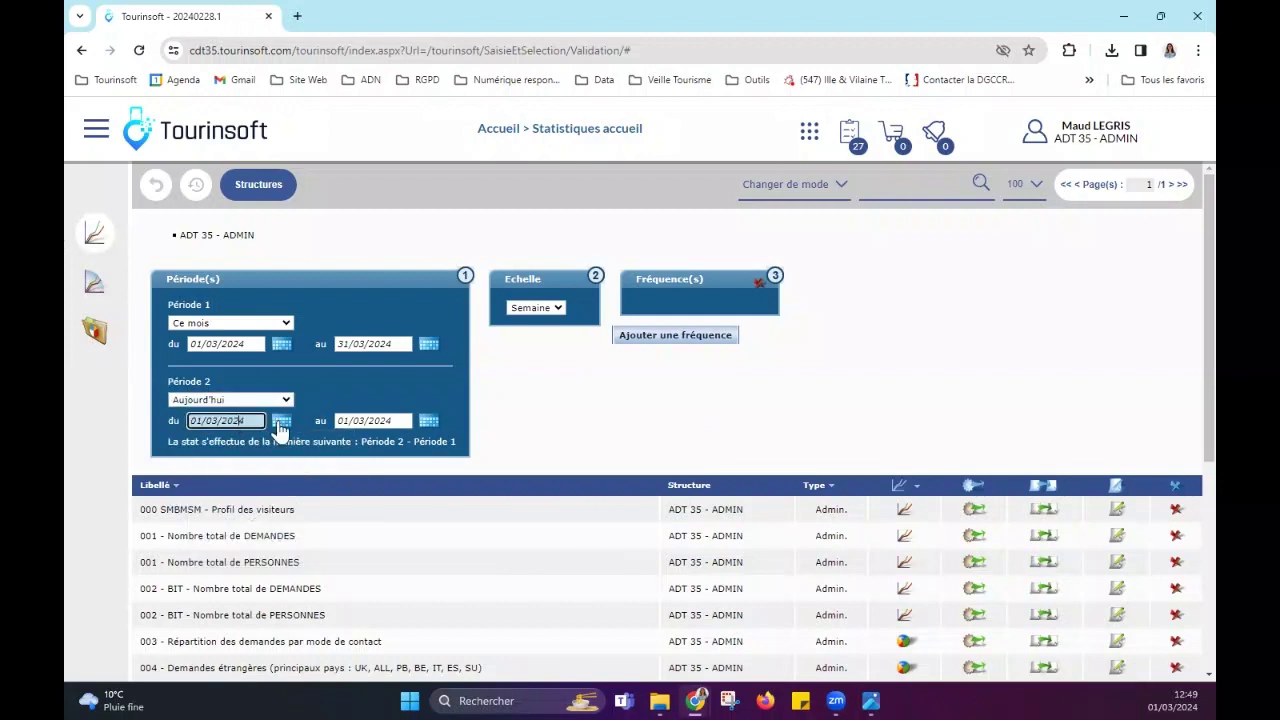
pyautogui.click(280, 424)
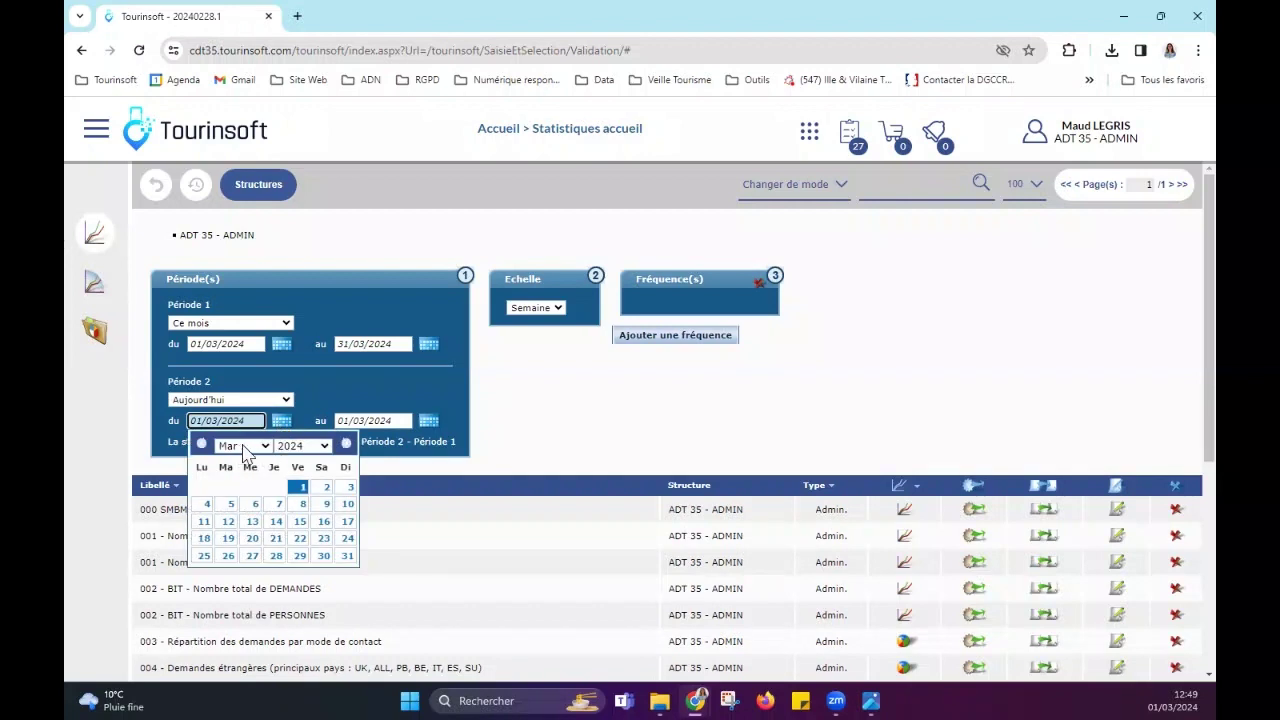
pyautogui.click(252, 344)
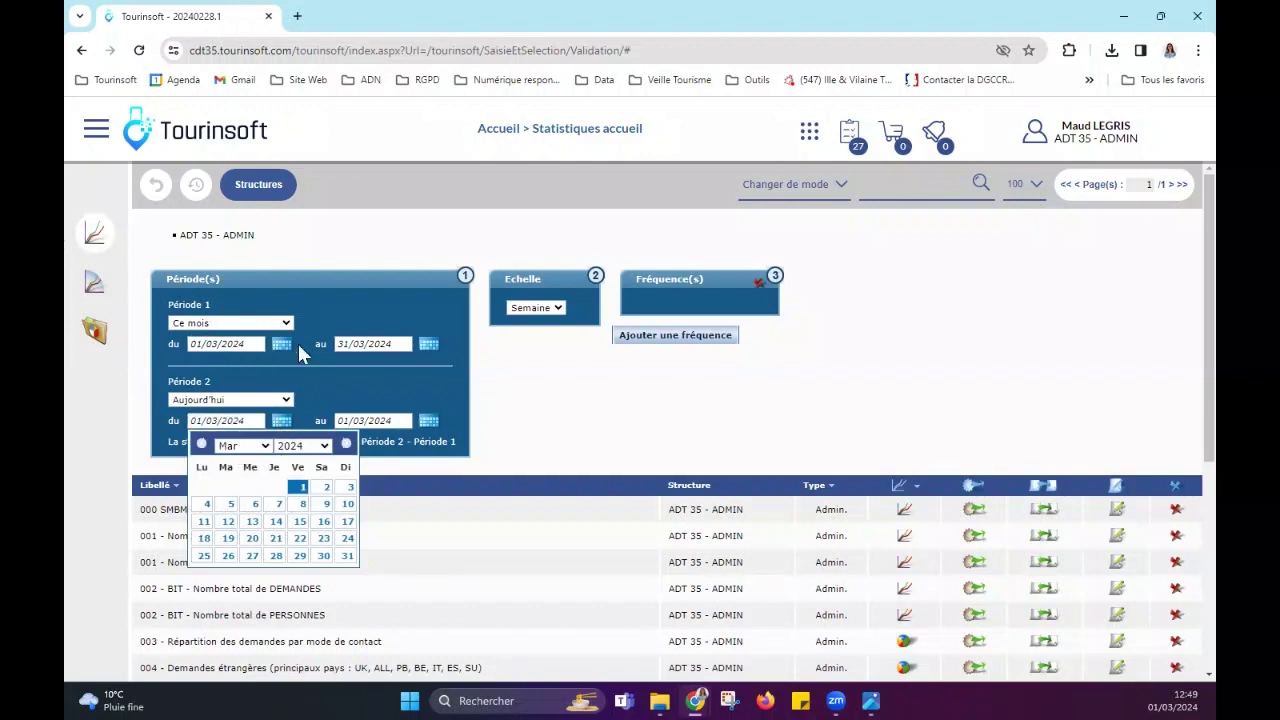
pyautogui.click(281, 345)
pyautogui.click(243, 369)
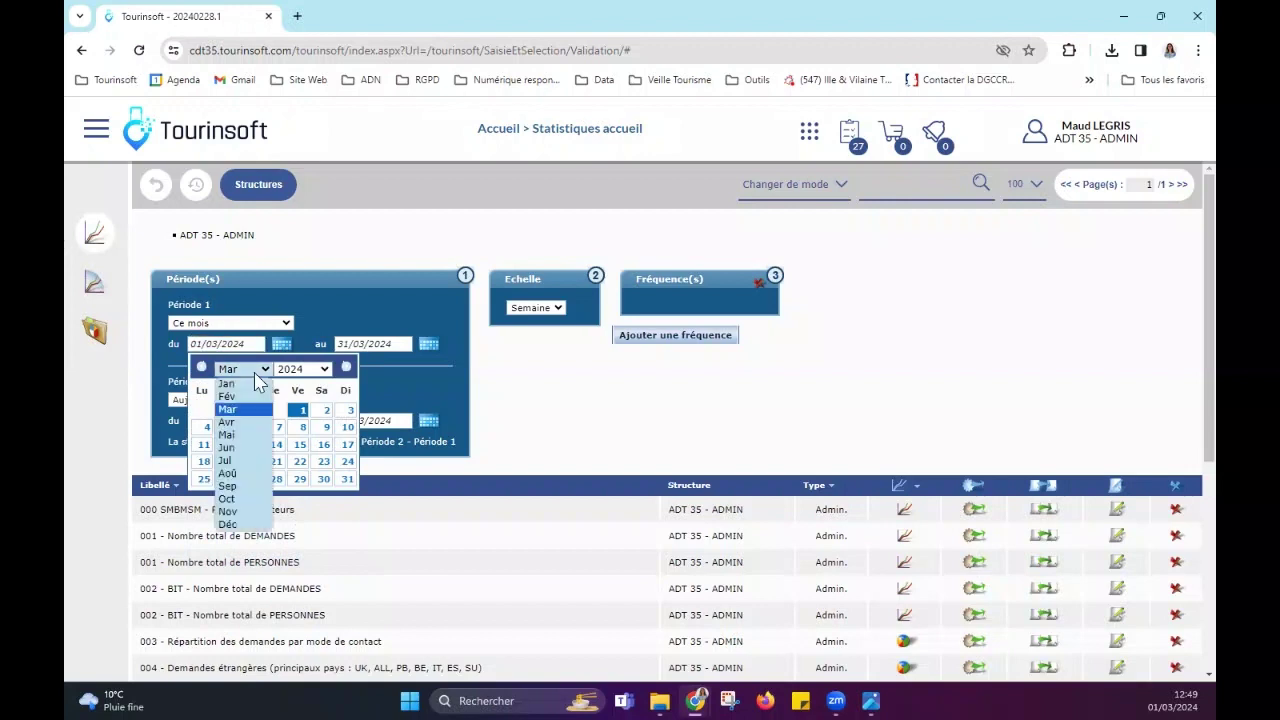
# Step: Set Période 1 of the comparison to the predefined period Le mois précédent
pyautogui.click(268, 323)
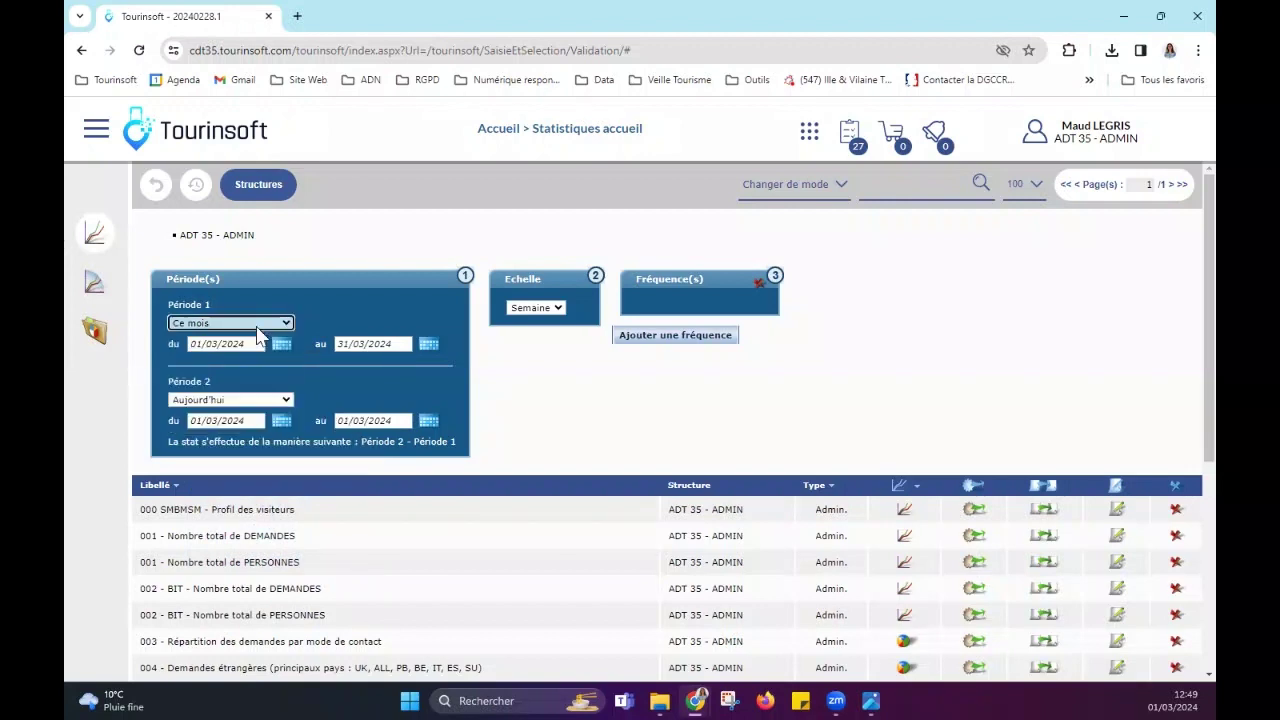
pyautogui.click(268, 323)
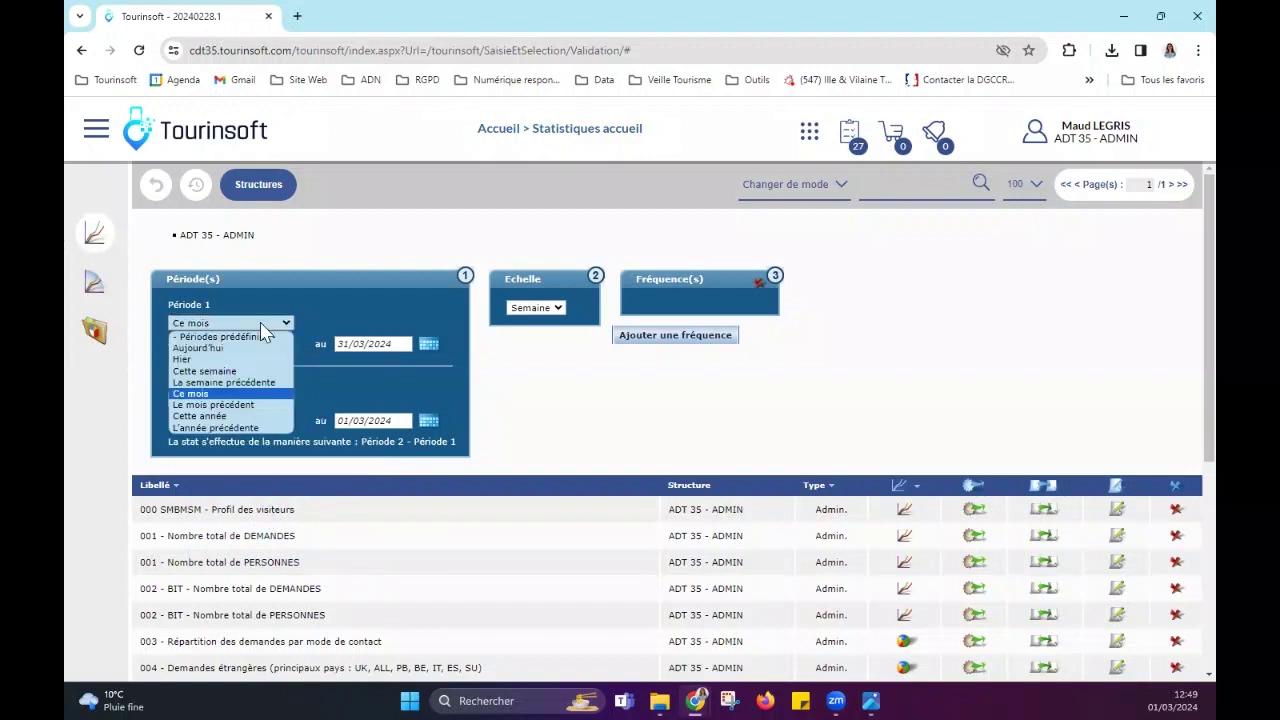
pyautogui.click(240, 405)
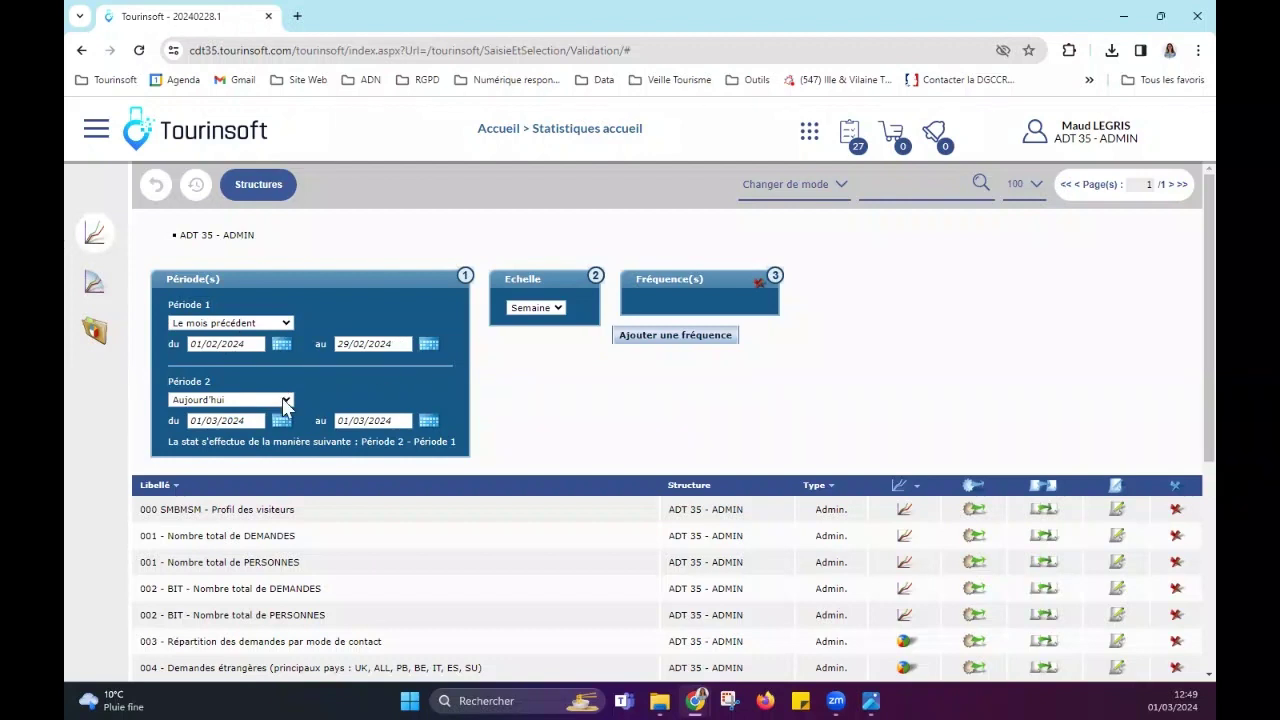
# Step: Set the start date of Période 2 to 01/02/2023
pyautogui.click(285, 403)
pyautogui.click(283, 418)
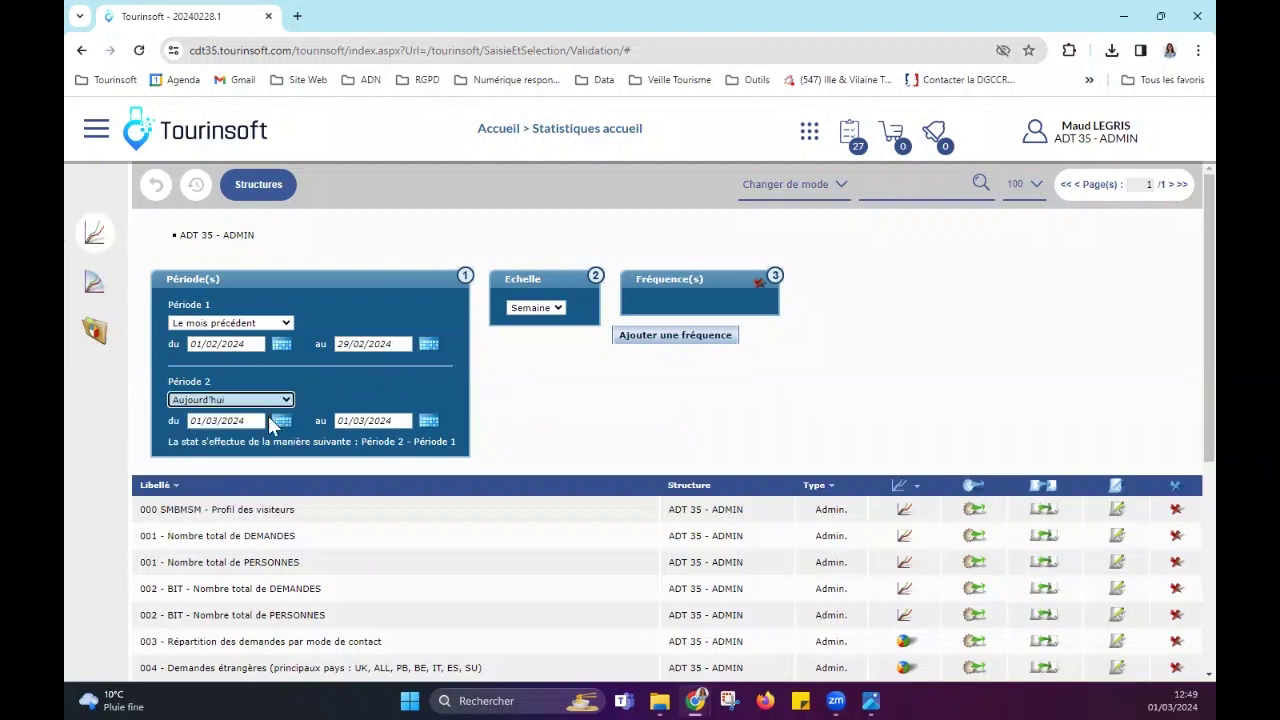
pyautogui.click(283, 421)
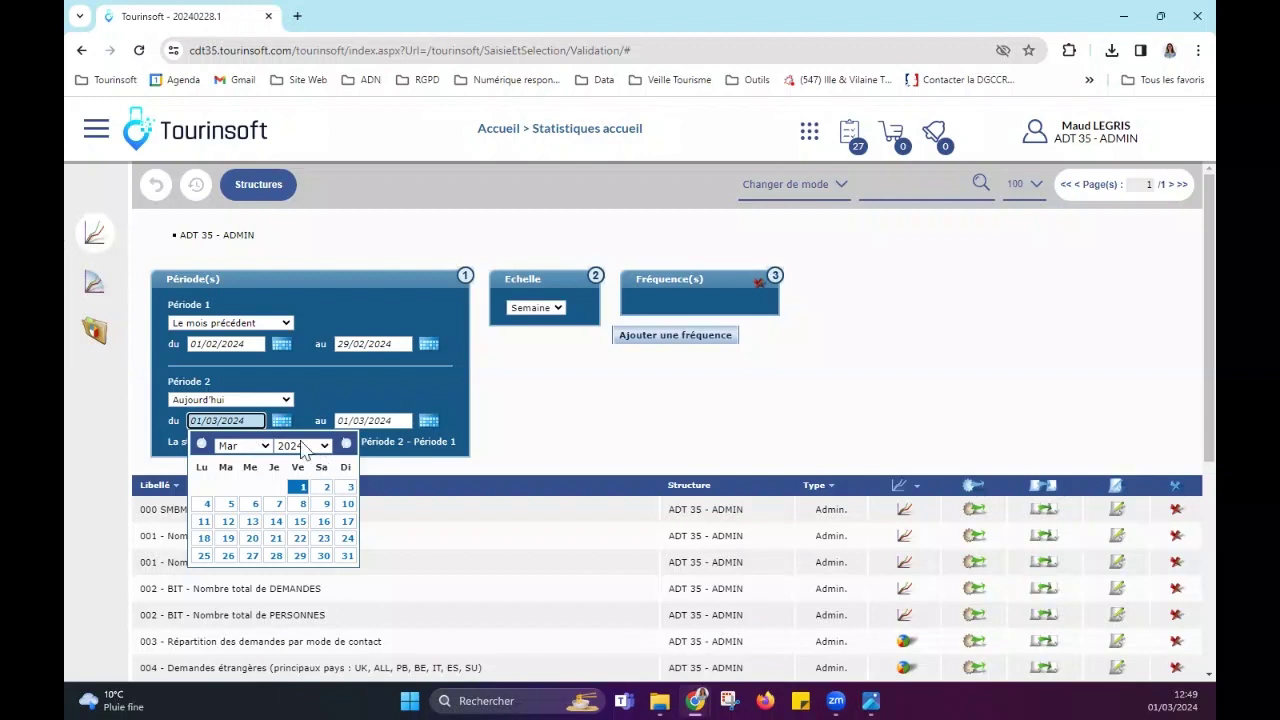
pyautogui.click(293, 446)
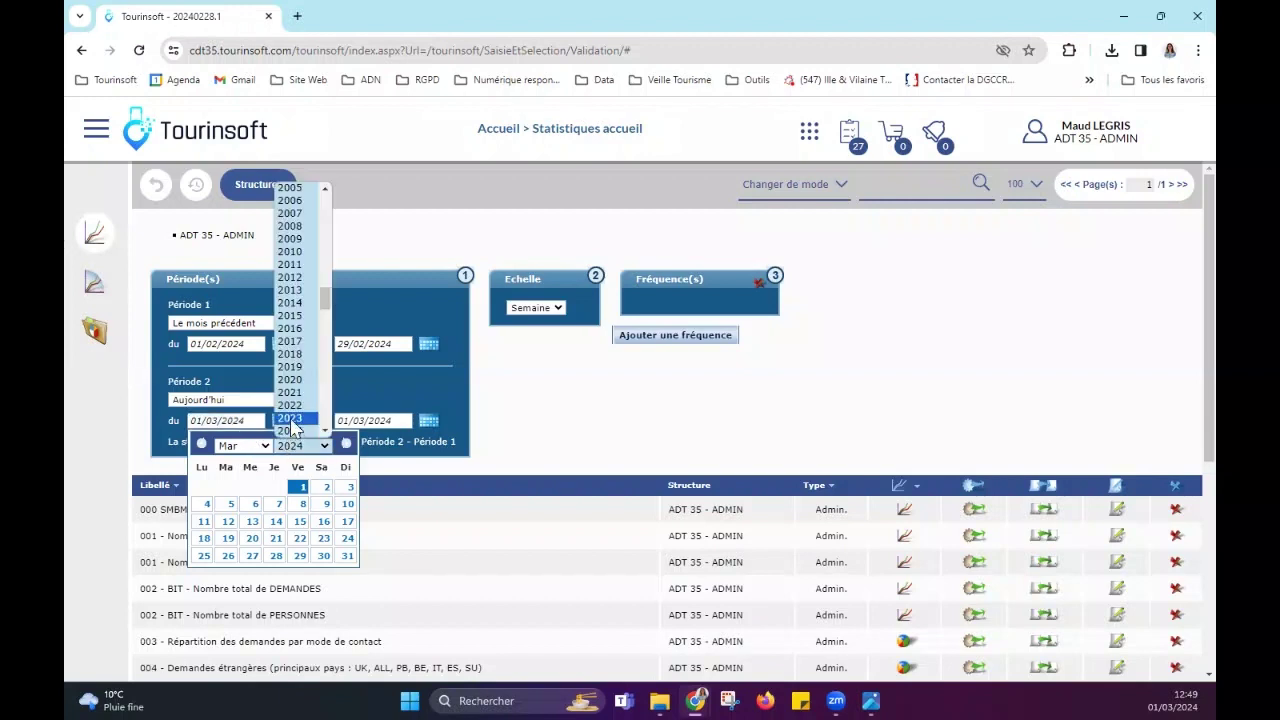
pyautogui.click(292, 422)
pyautogui.click(250, 446)
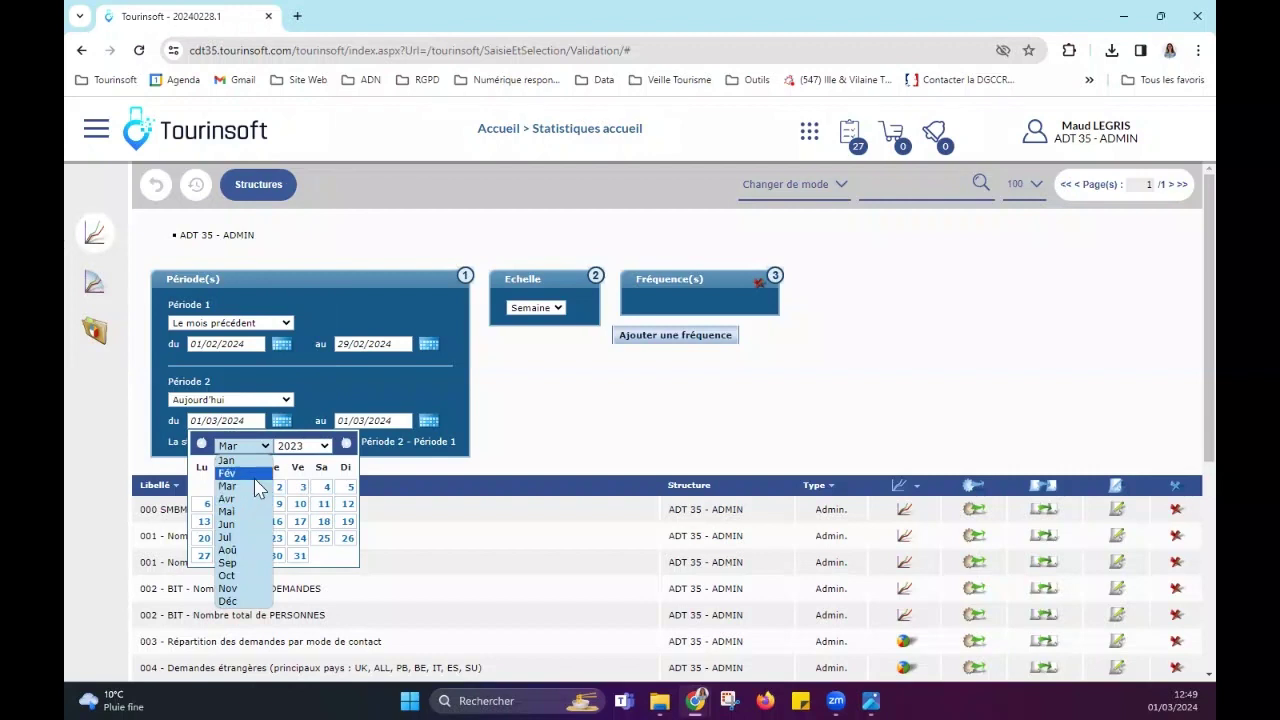
pyautogui.click(255, 476)
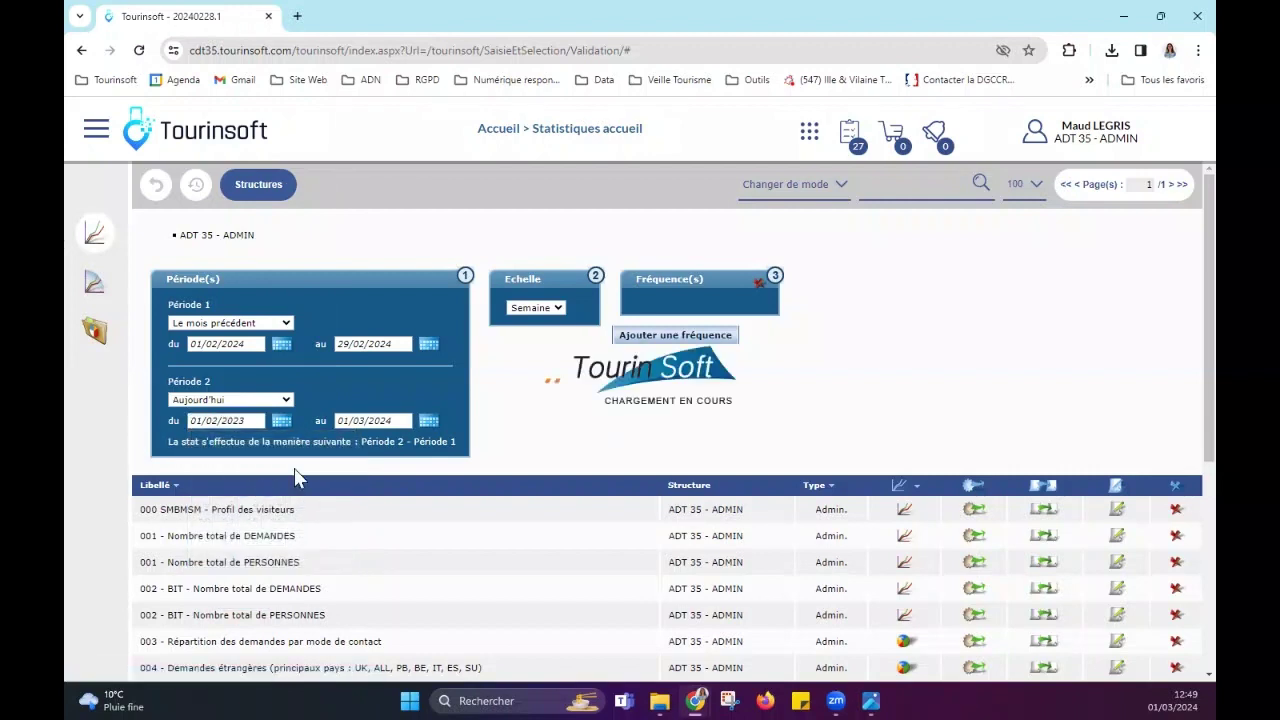
# Step: Set the end date of Période 2 to 28/02/2023
pyautogui.click(405, 421)
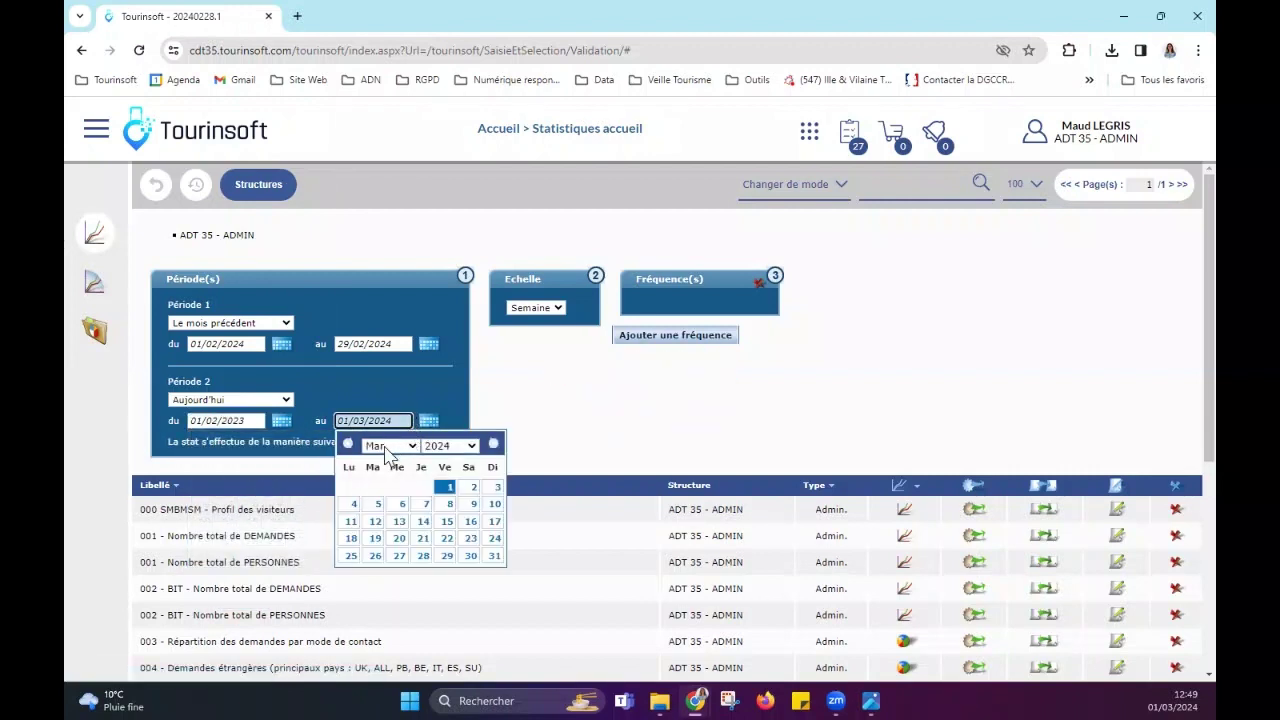
pyautogui.click(385, 445)
pyautogui.click(382, 476)
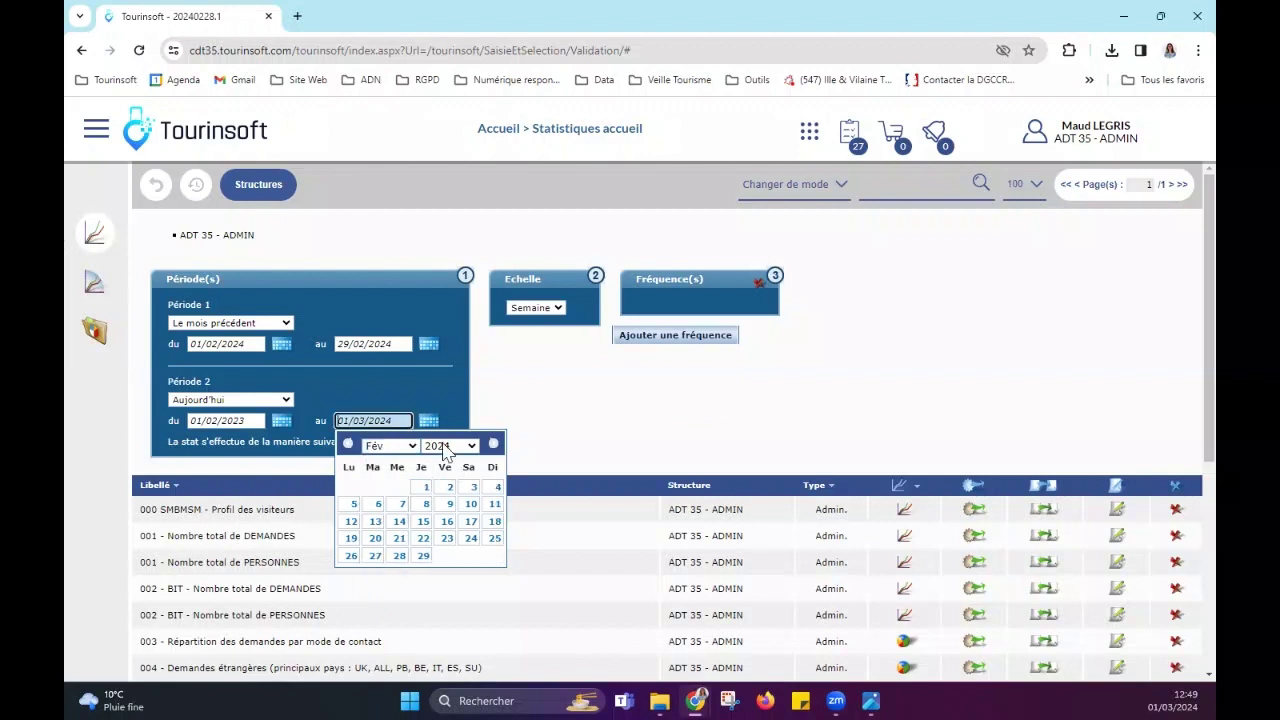
pyautogui.click(445, 446)
pyautogui.click(423, 555)
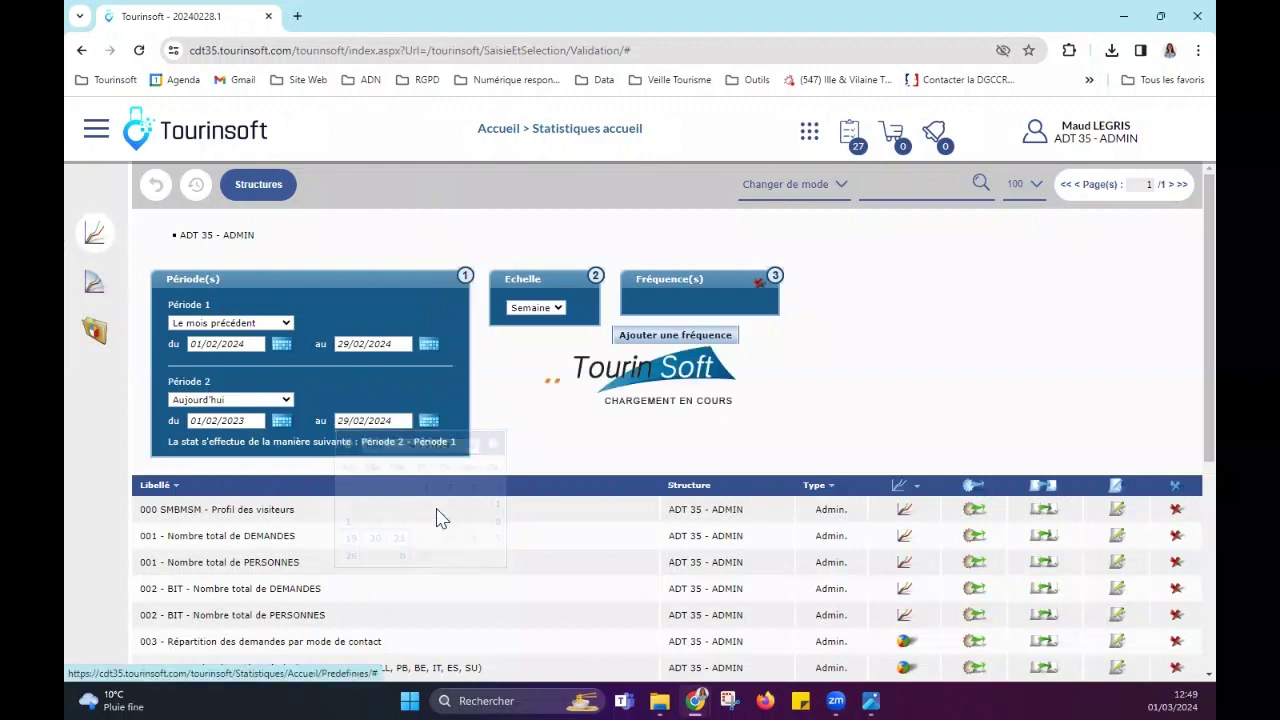
pyautogui.click(427, 421)
pyautogui.click(432, 450)
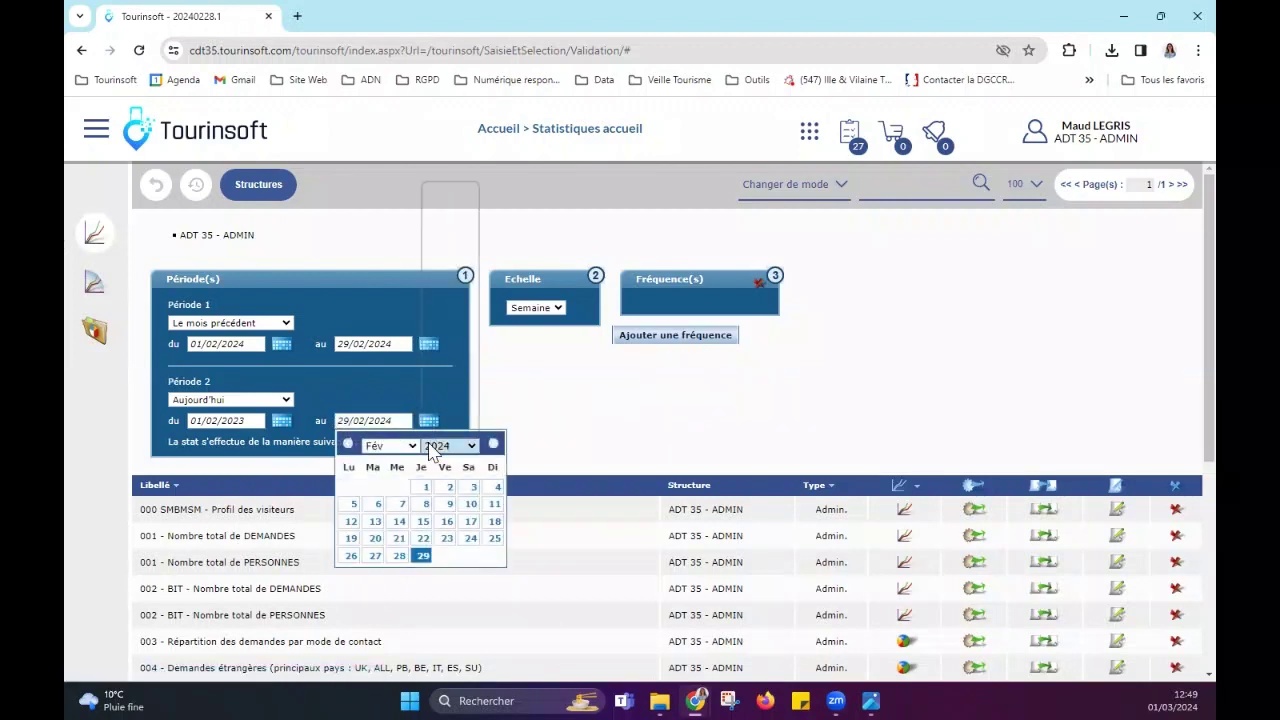
pyautogui.click(438, 422)
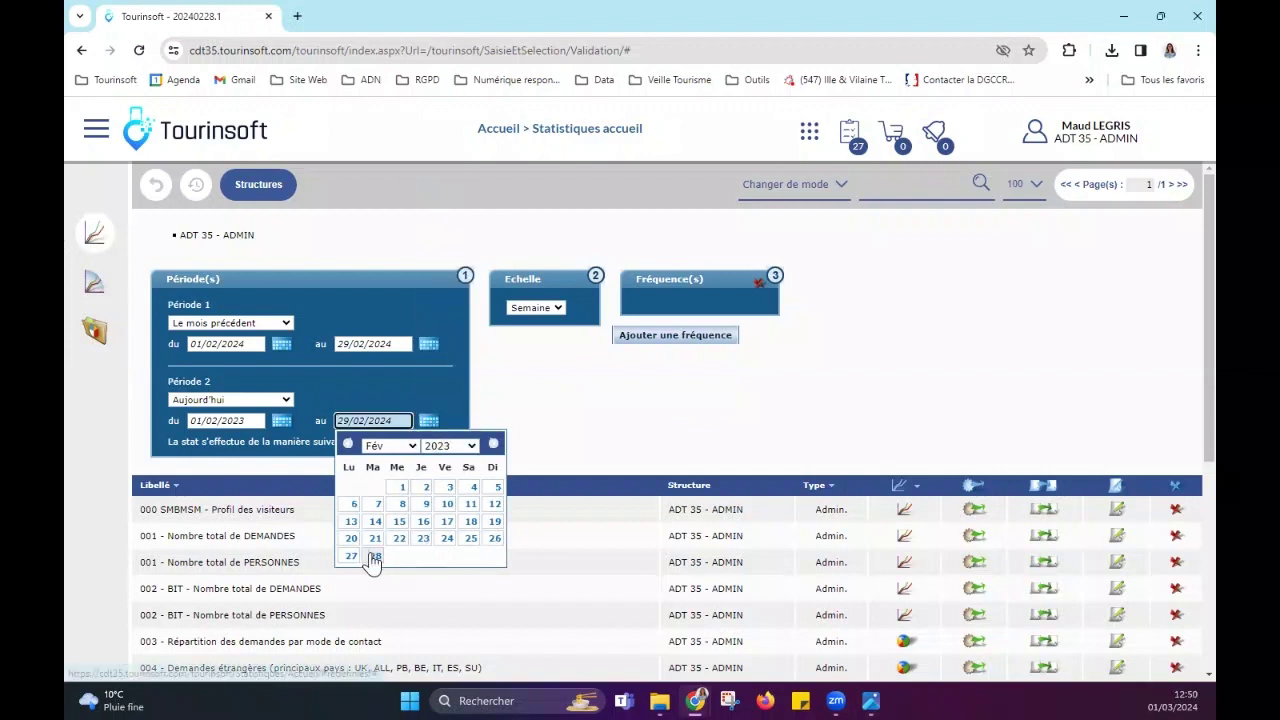
pyautogui.click(374, 556)
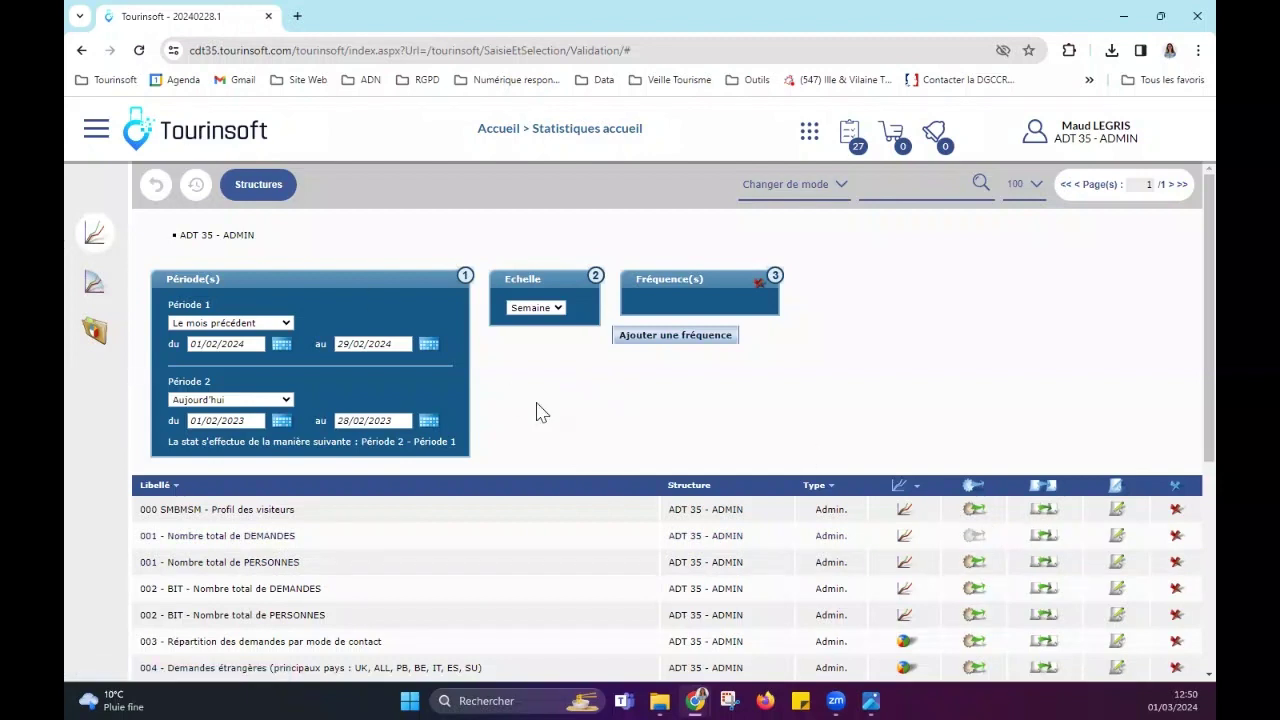
# Step: Open the Historique of generated reception statistics
pyautogui.scroll(-1, 537, 410)
pyautogui.scroll(1, 537, 410)
pyautogui.moveTo(94, 332)
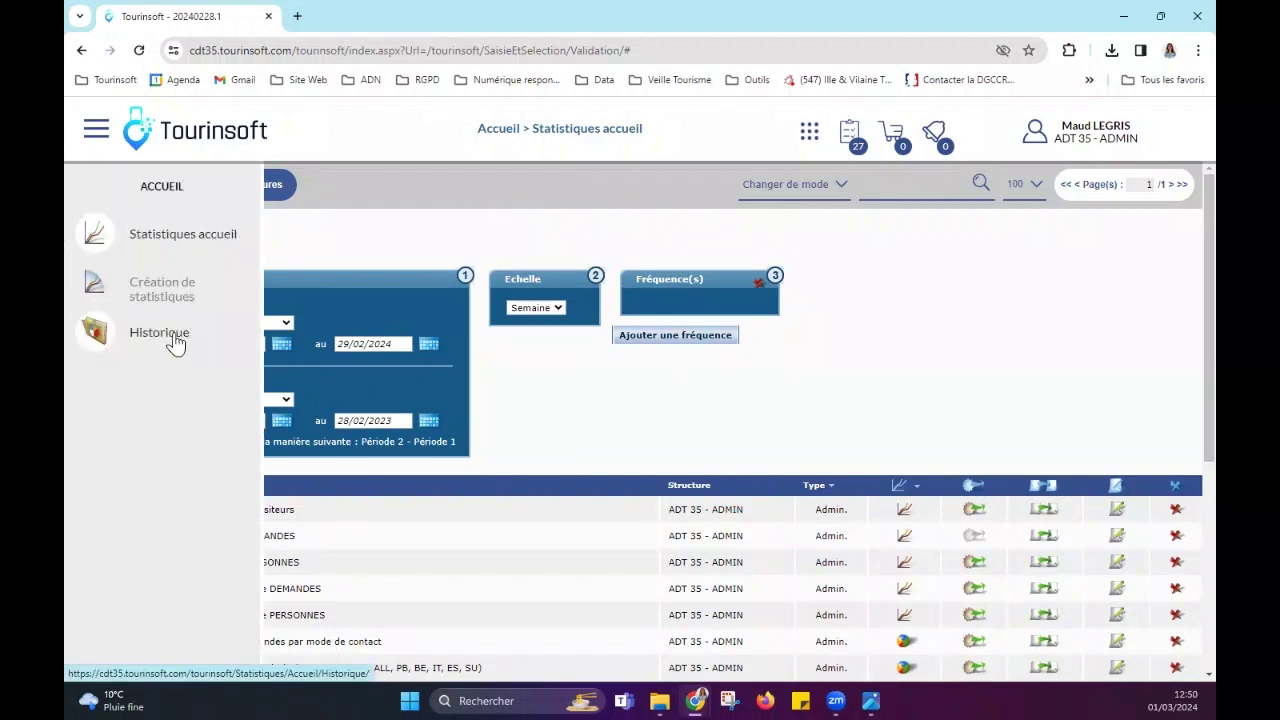
pyautogui.click(180, 337)
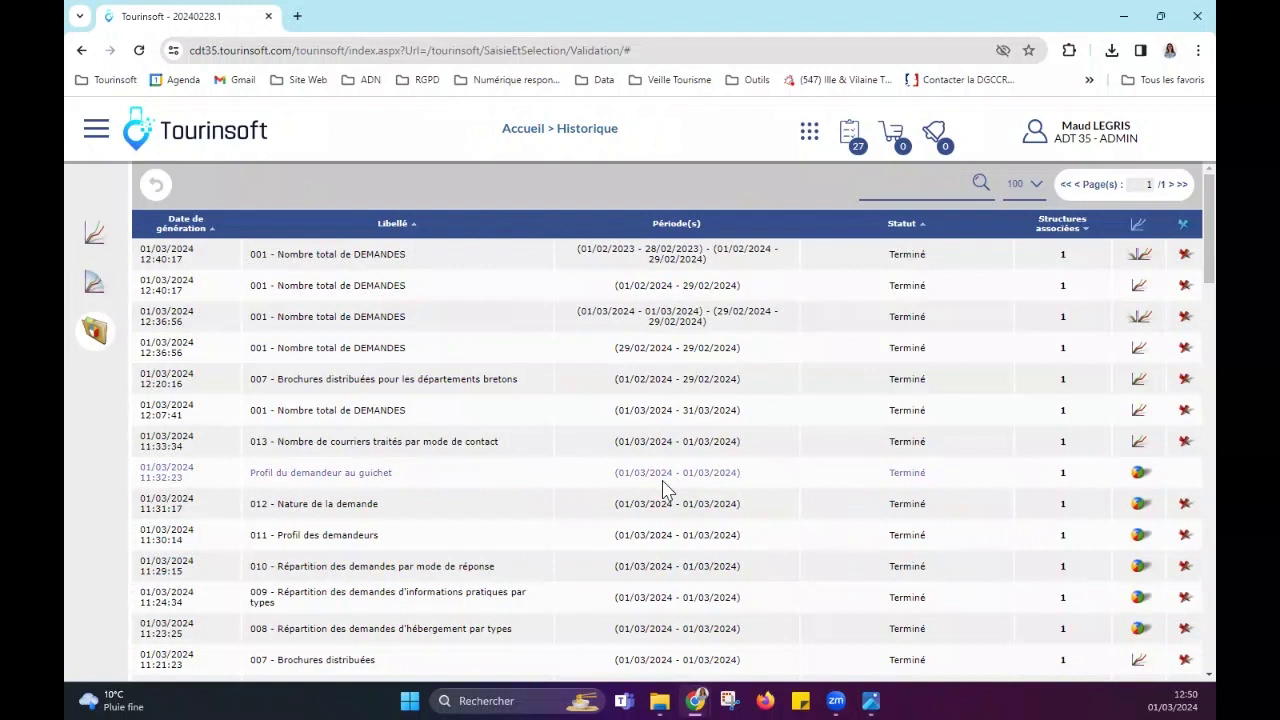
# Step: Examine the 001 - Nombre total de DEMANDES chart comparing February 2024 with February 2023, and return to the history list
pyautogui.click(1140, 254)
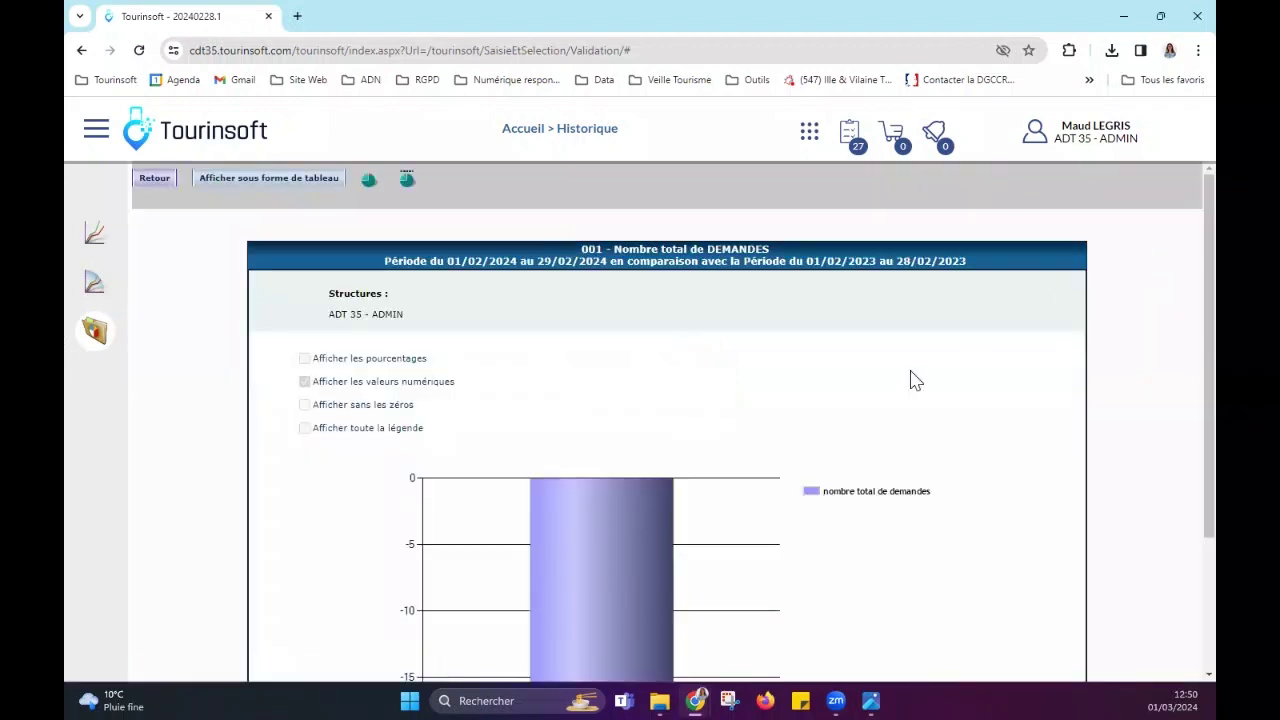
pyautogui.scroll(-2, 911, 372)
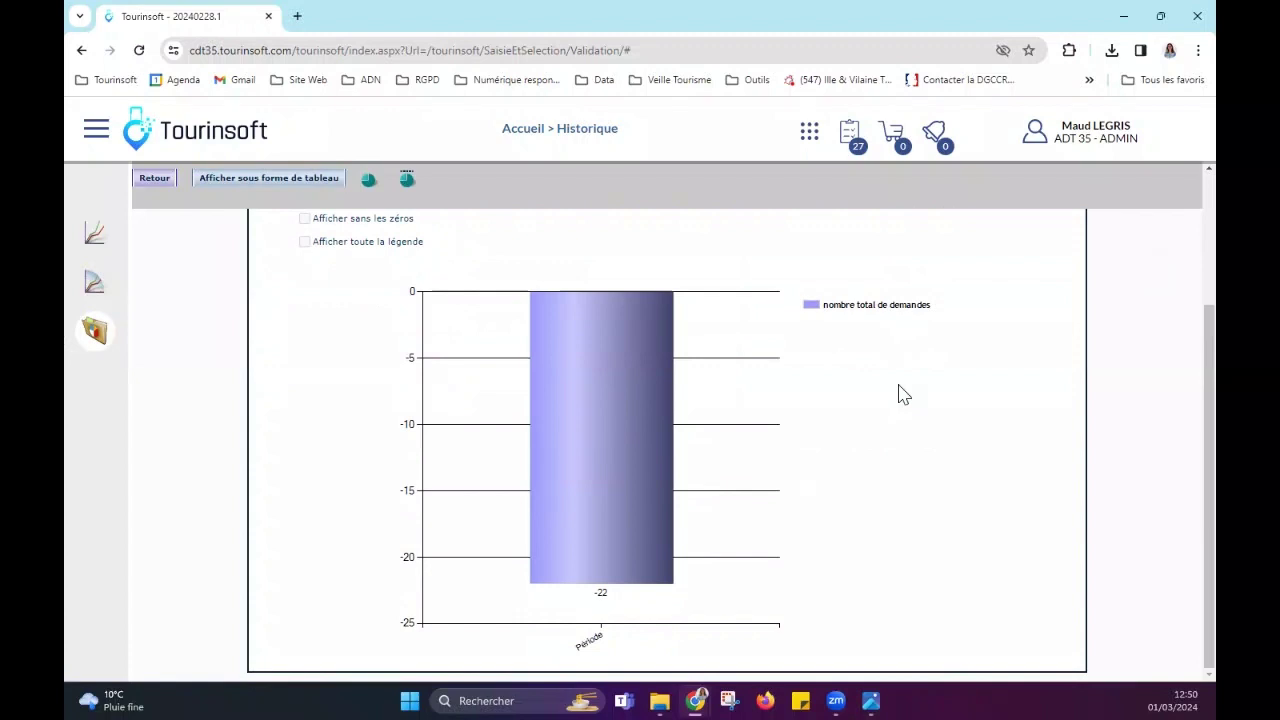
pyautogui.scroll(2, 903, 393)
pyautogui.scroll(-2, 903, 393)
pyautogui.scroll(2, 903, 393)
pyautogui.scroll(-2, 903, 390)
pyautogui.scroll(2, 903, 391)
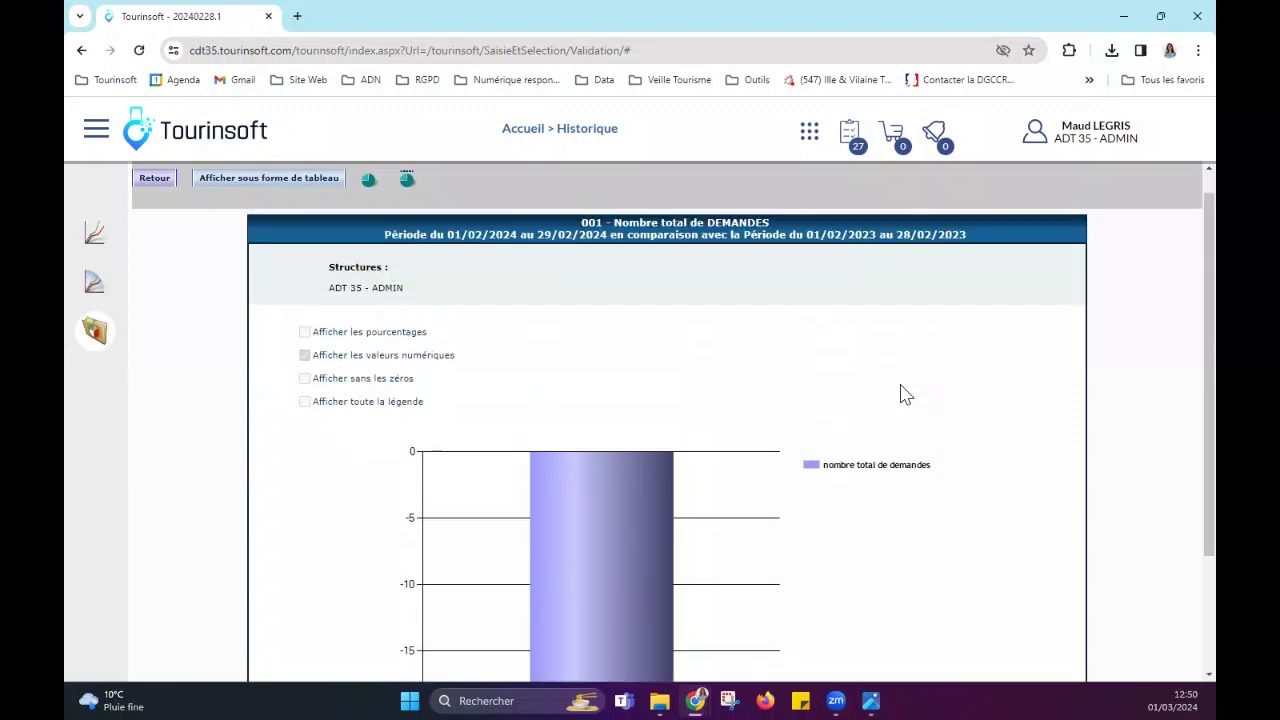
pyautogui.scroll(-2, 900, 393)
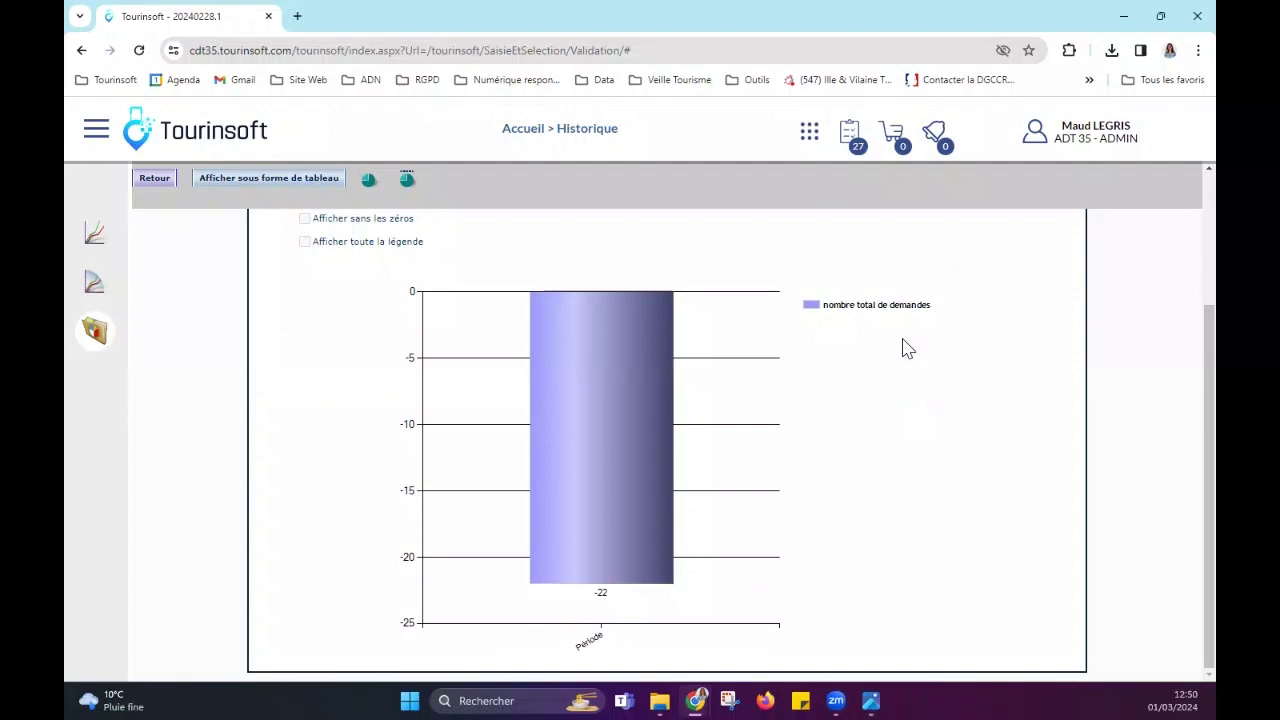
pyautogui.click(155, 179)
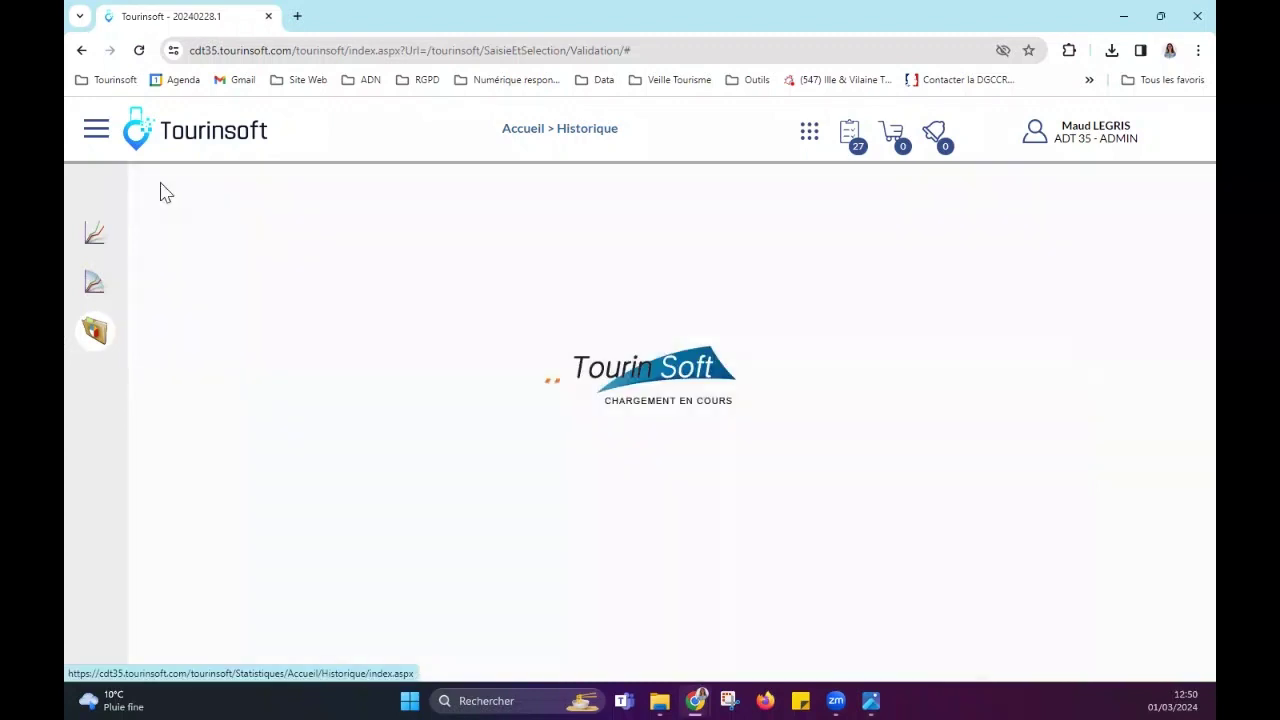